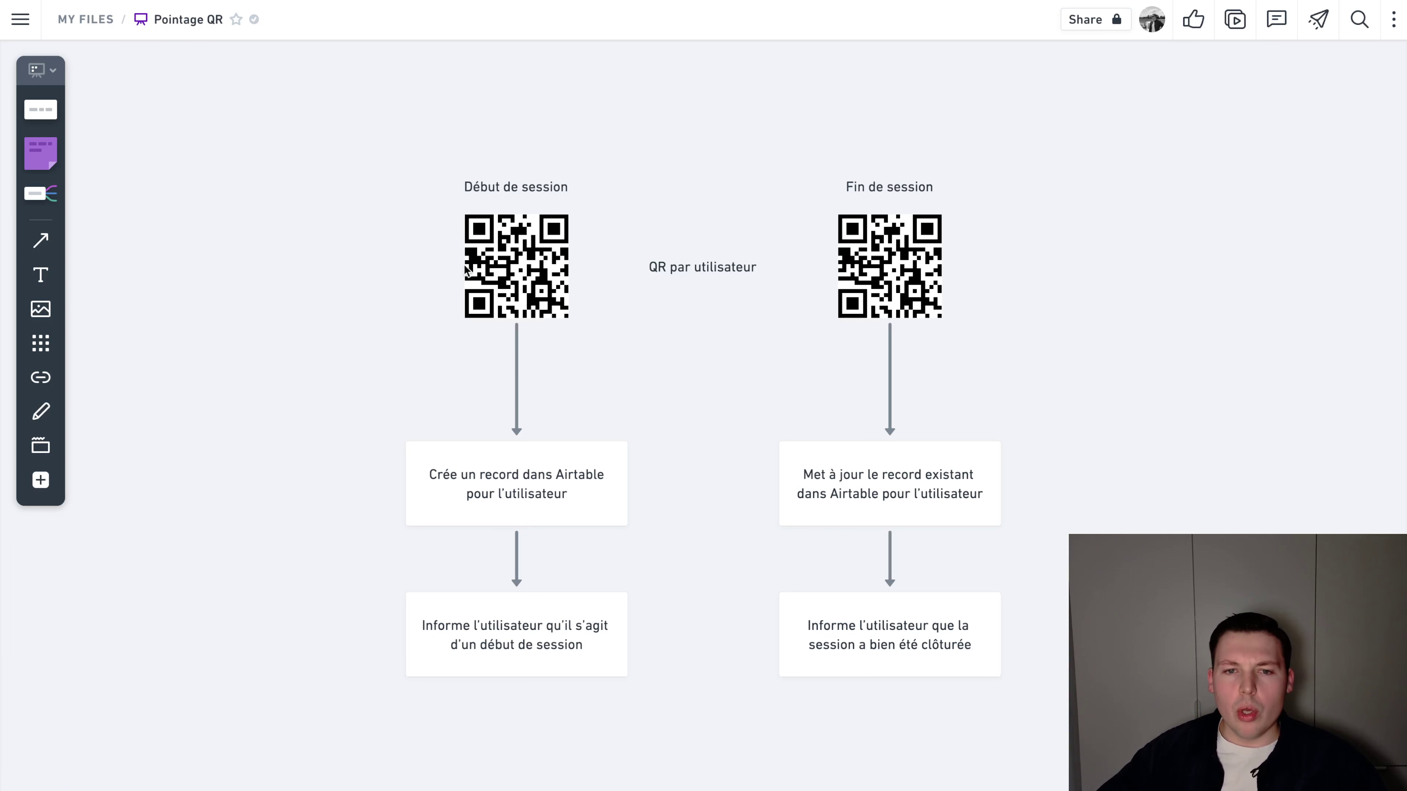
# Highlight the Début de session and Fin de session labels and QR codes in the flowchart
pyautogui.click(509, 256)
pyautogui.click(867, 251)
pyautogui.click(789, 139)
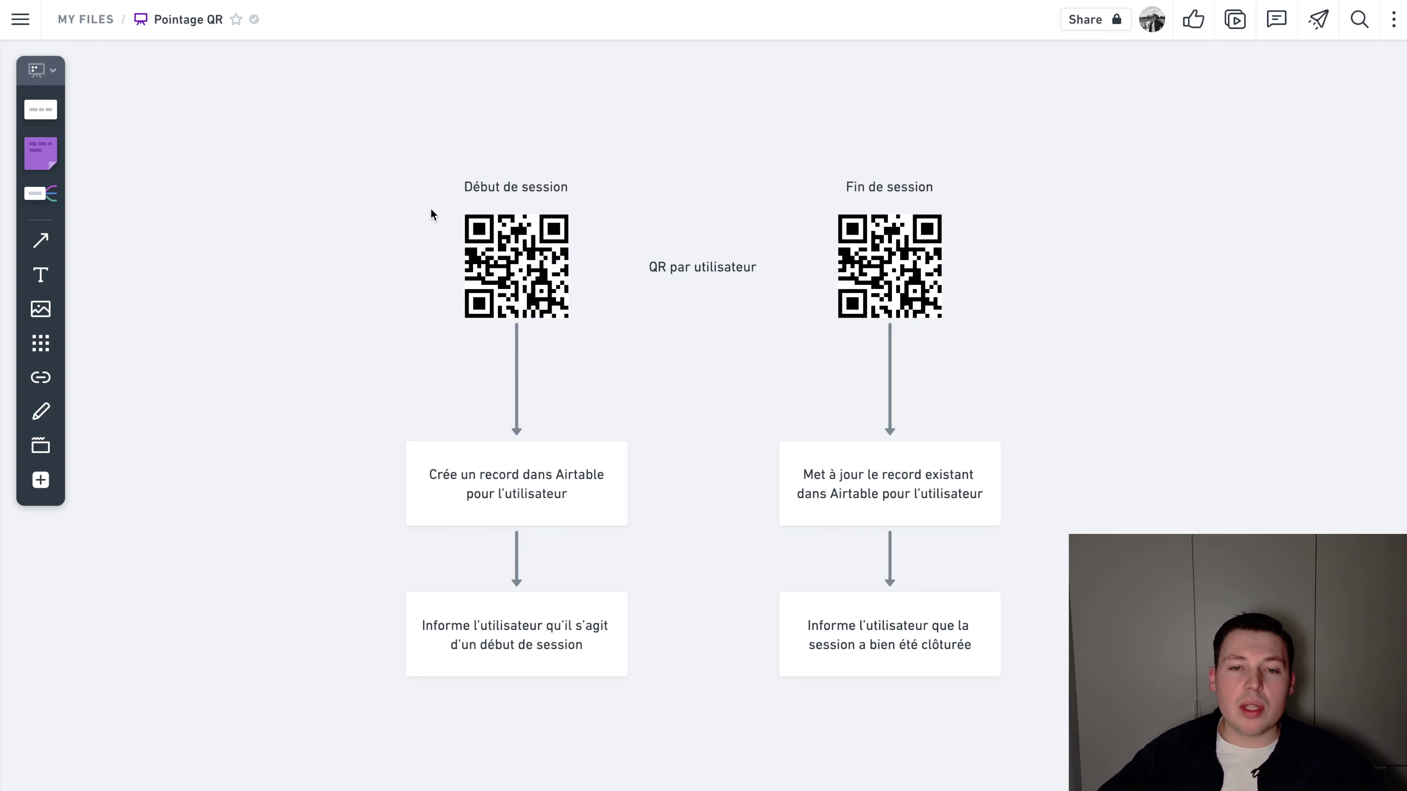
pyautogui.moveTo(434, 193); pyautogui.dragTo(585, 302)
pyautogui.click(586, 344)
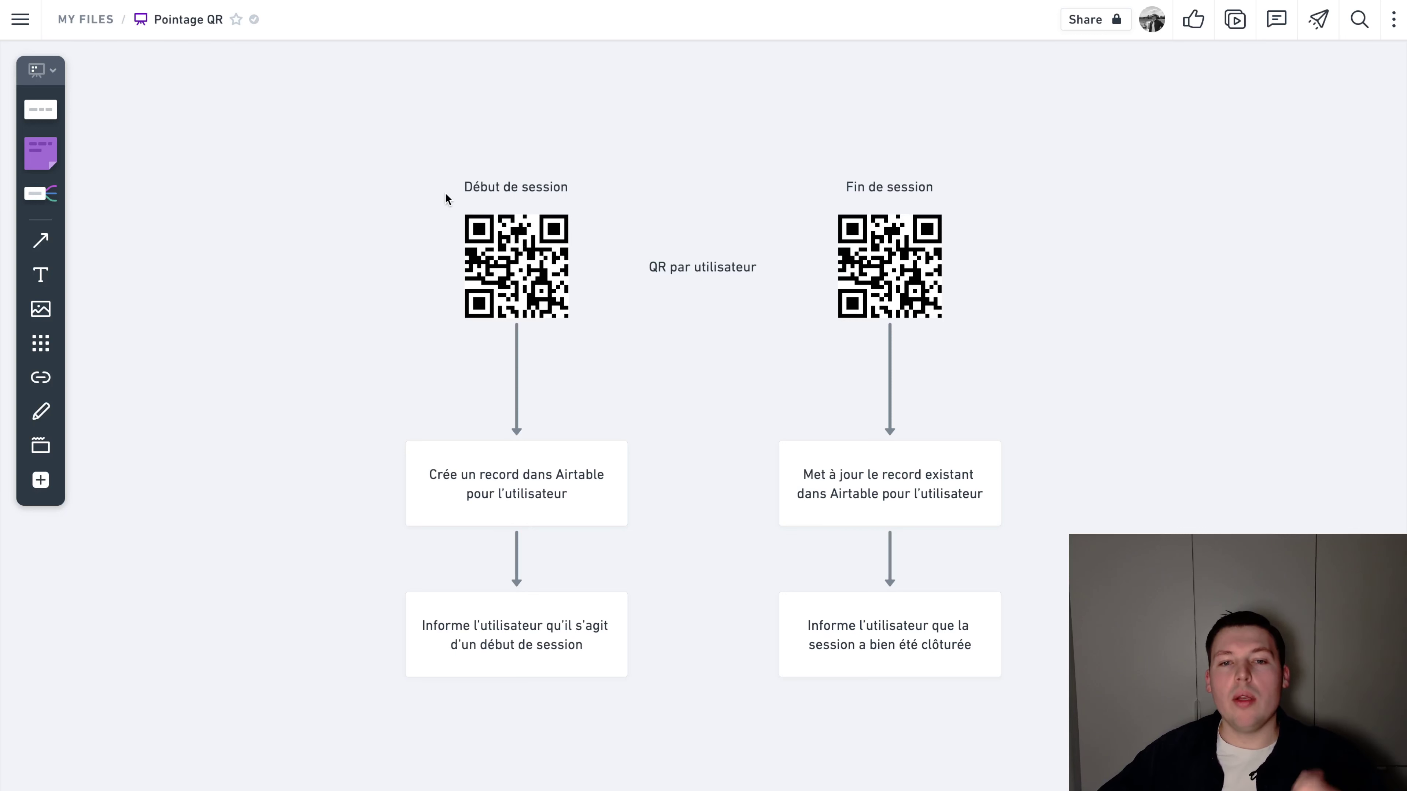
pyautogui.moveTo(424, 166); pyautogui.dragTo(588, 335)
pyautogui.click(653, 324)
pyautogui.moveTo(409, 165); pyautogui.dragTo(588, 333)
pyautogui.moveTo(794, 150); pyautogui.dragTo(897, 333)
pyautogui.click(355, 198)
pyautogui.moveTo(410, 150); pyautogui.dragTo(439, 276)
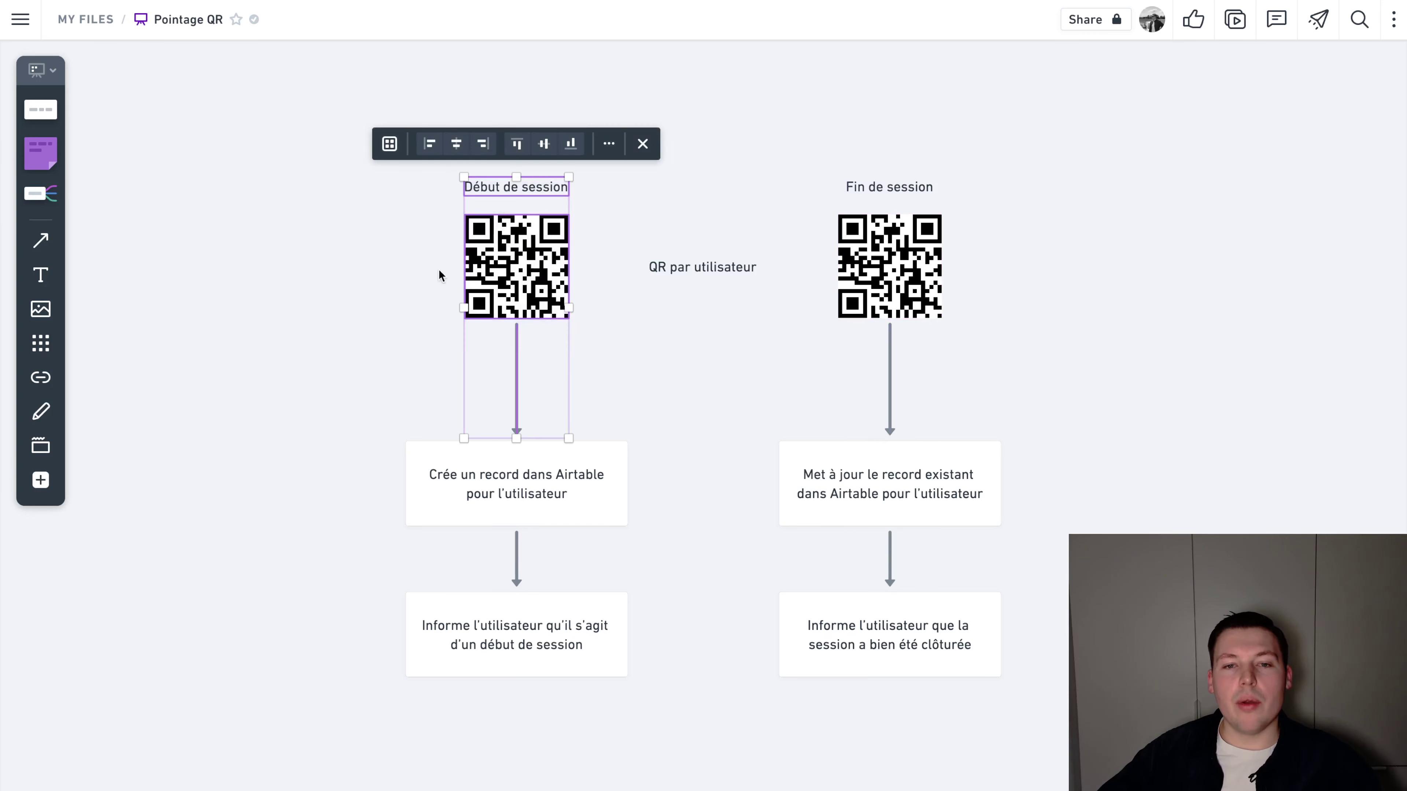
pyautogui.click(288, 161)
pyautogui.moveTo(409, 139); pyautogui.dragTo(546, 310)
pyautogui.click(611, 332)
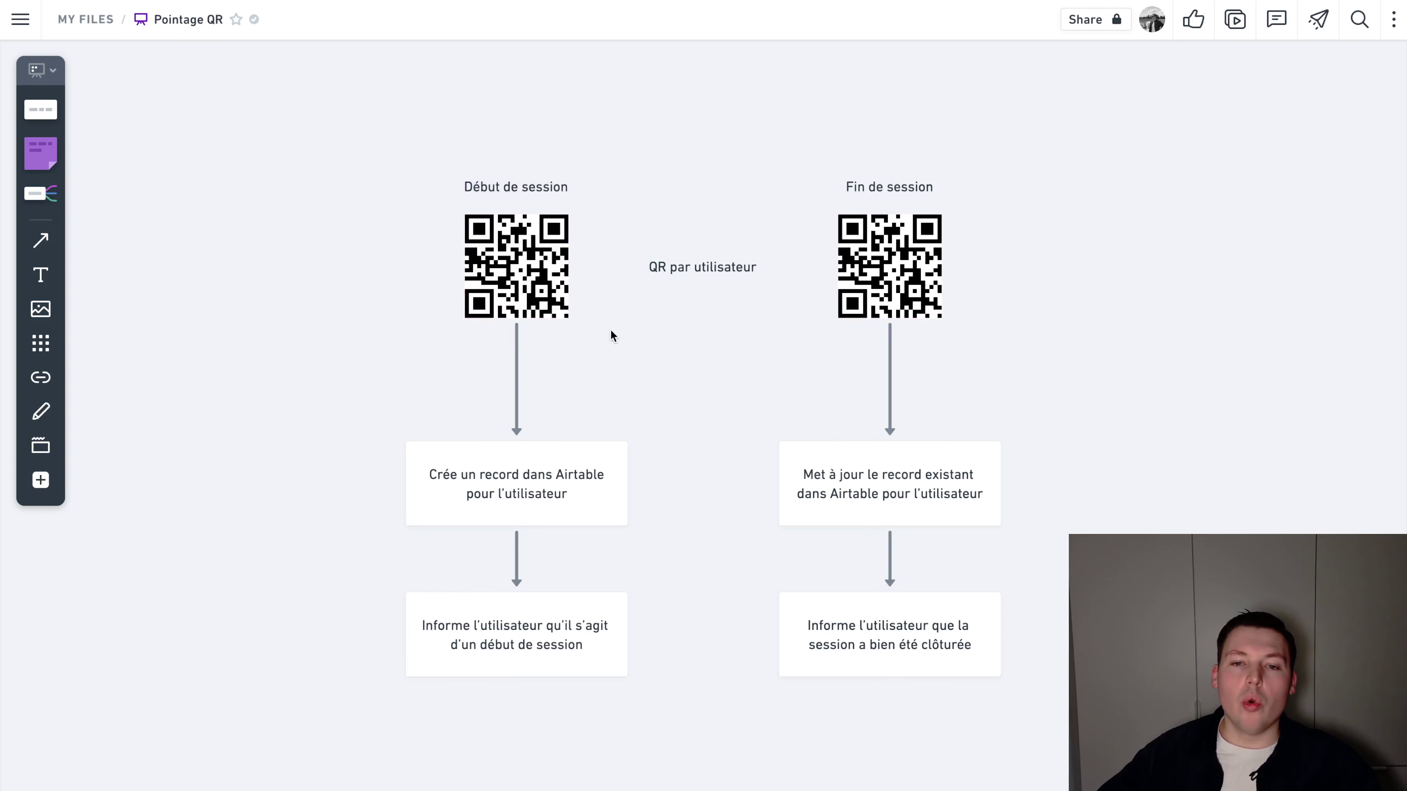
pyautogui.moveTo(782, 176); pyautogui.dragTo(944, 323)
pyautogui.click(977, 329)
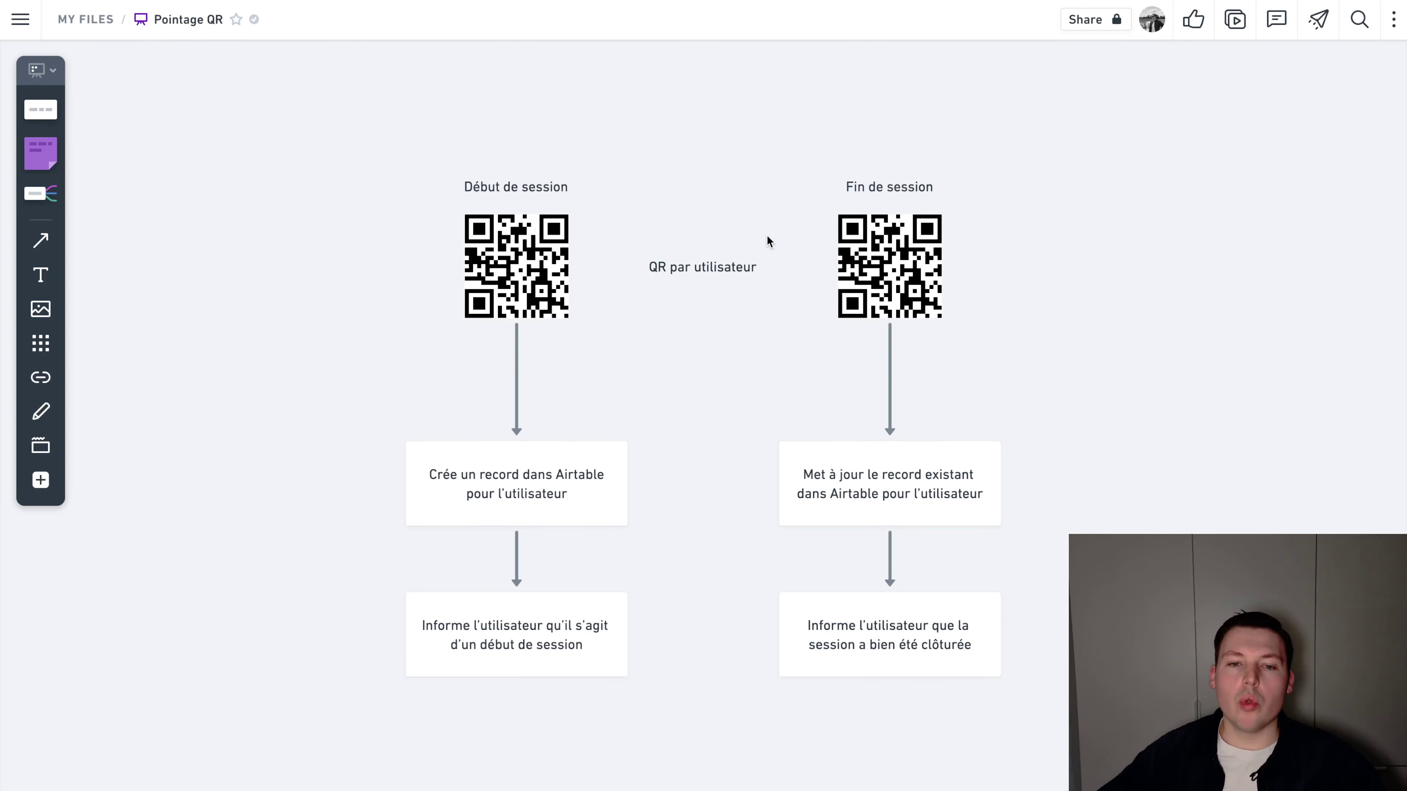
# Walk through the session-start flow: QR code, 'Crée un record dans Airtable' box, and start notification
pyautogui.click(550, 243)
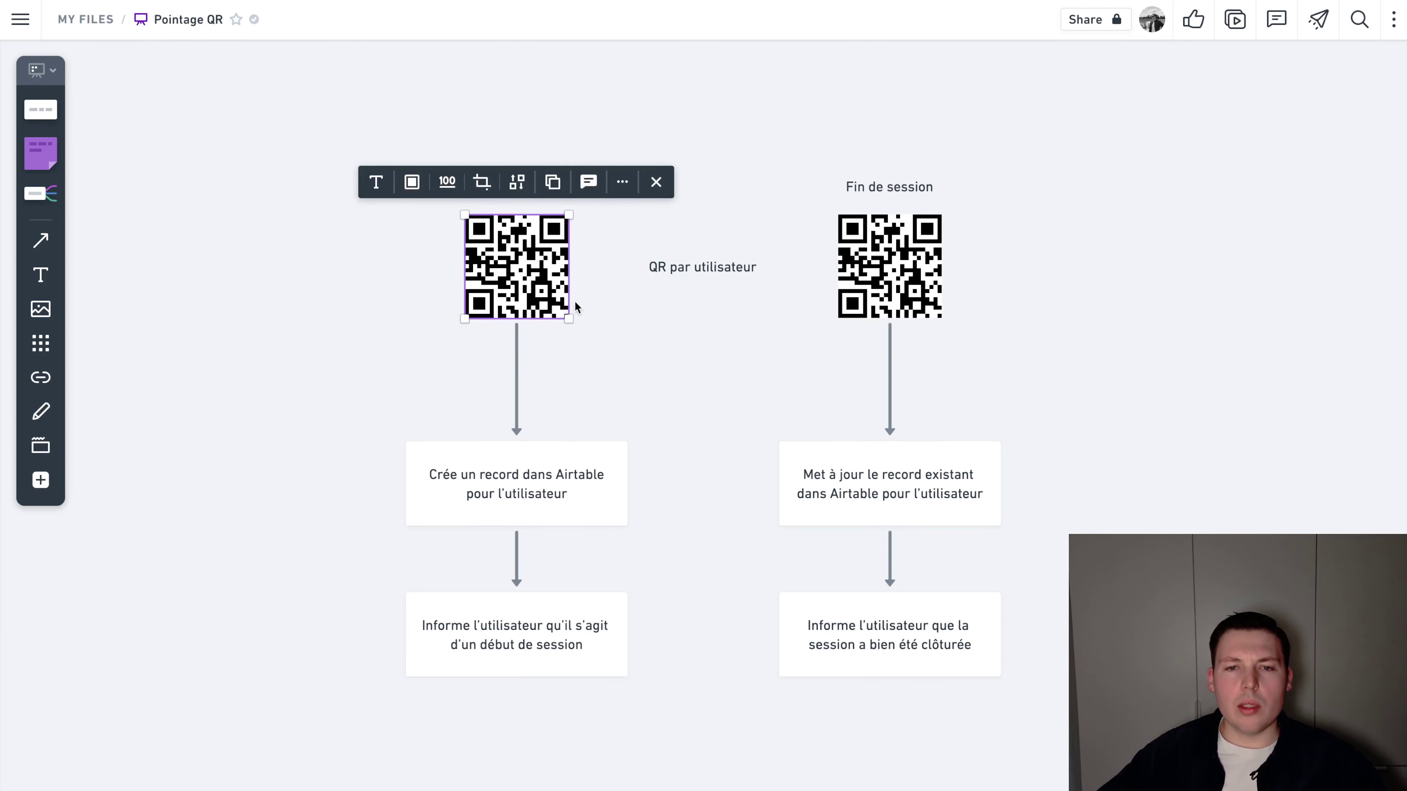
pyautogui.click(606, 329)
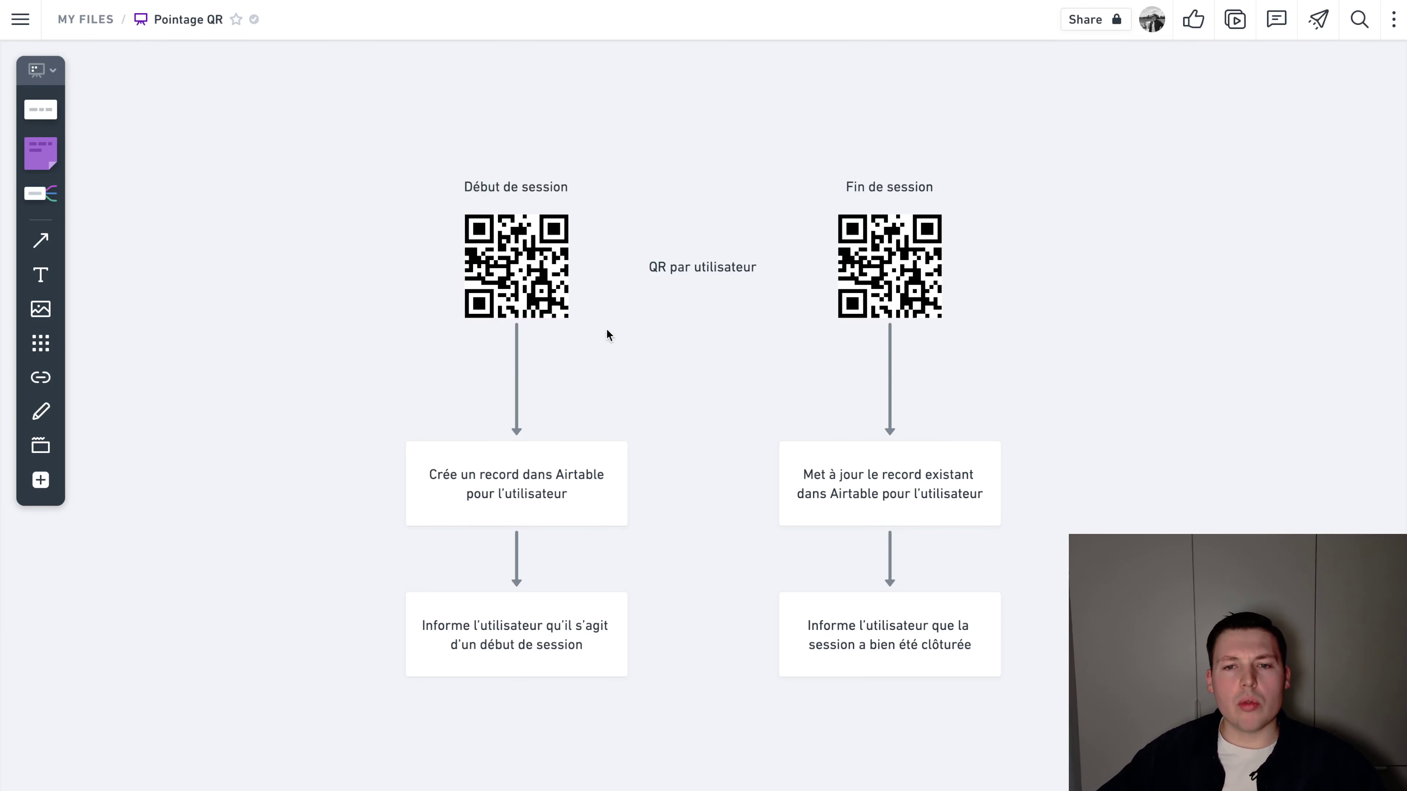
pyautogui.click(509, 470)
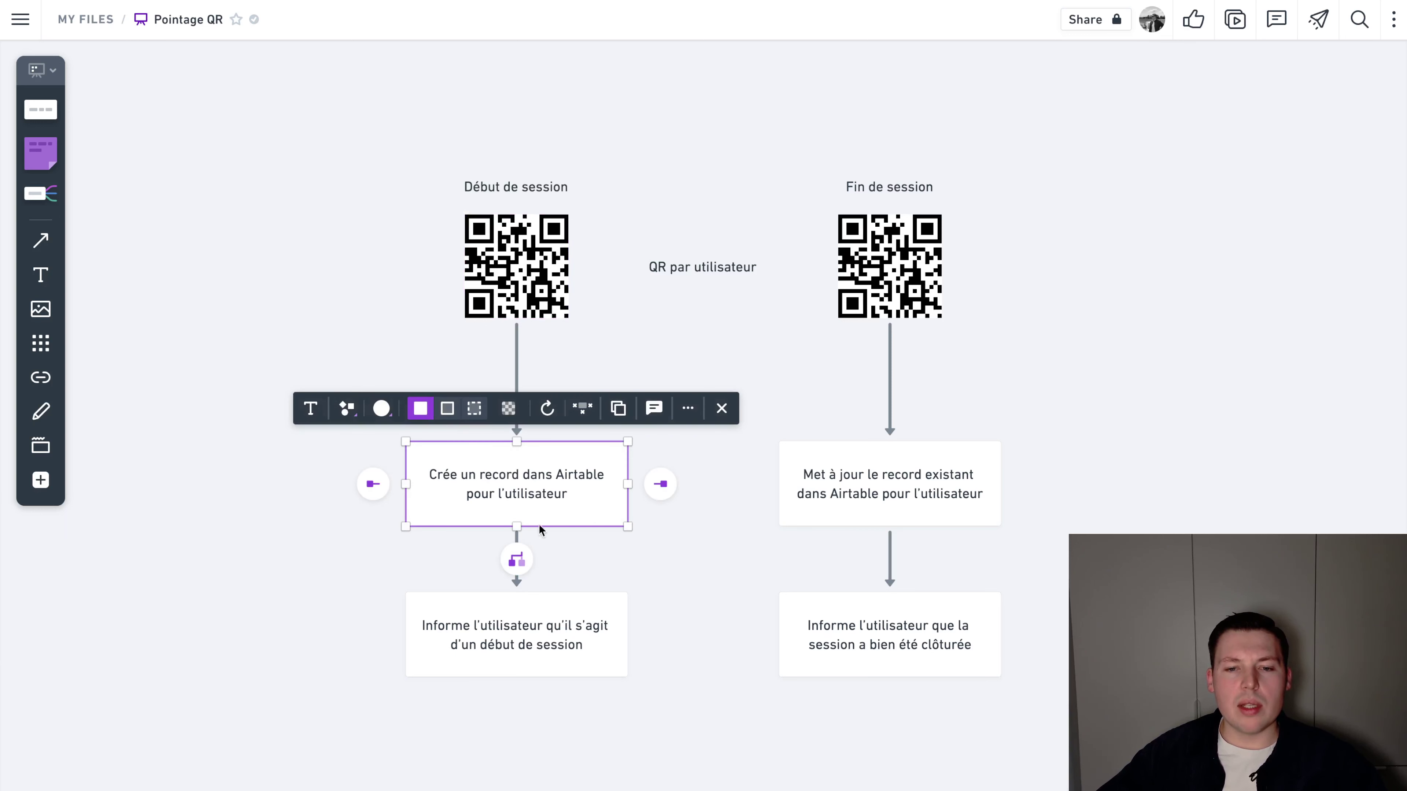
pyautogui.click(524, 635)
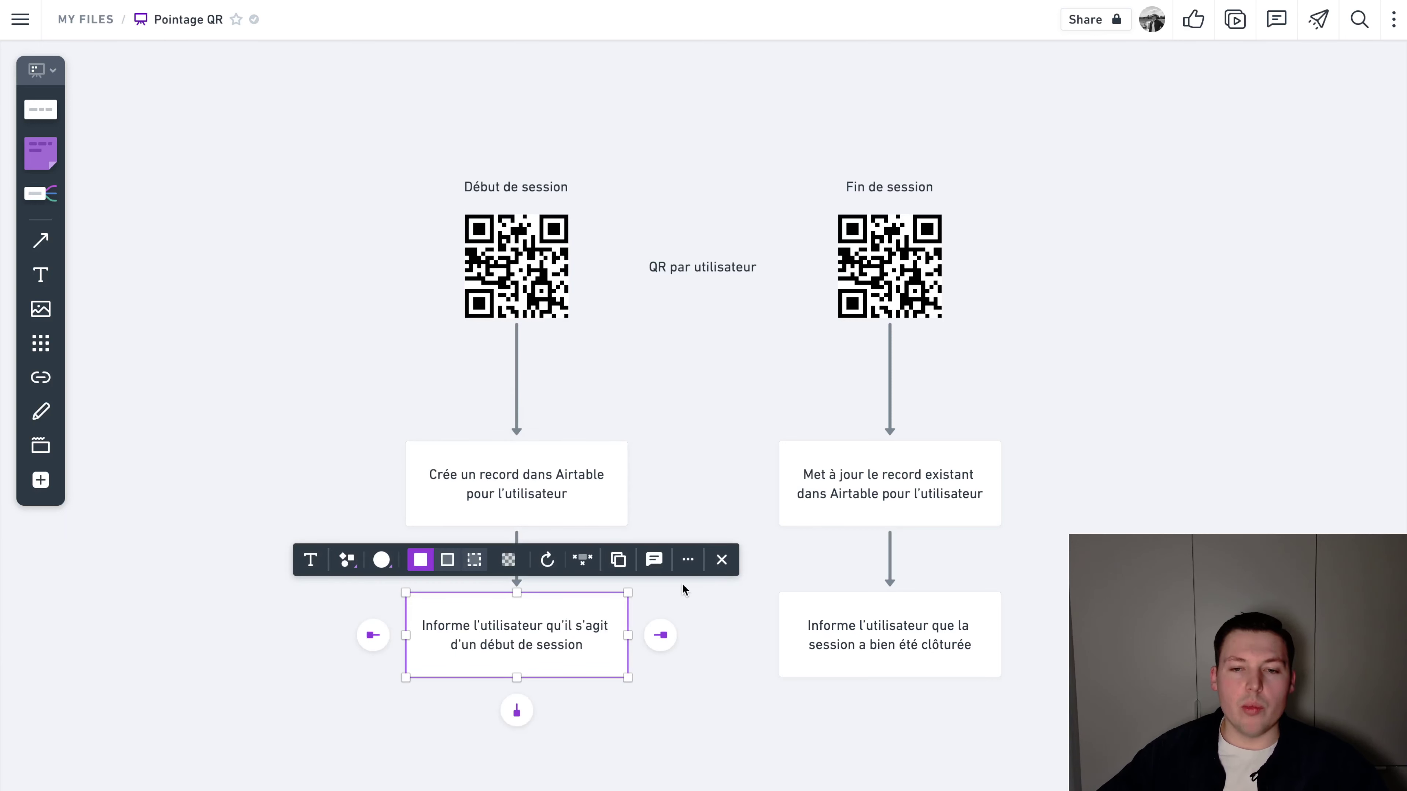
# Walk through the session-end flow: QR code, 'Met à jour le record existant' box, and closed notification
pyautogui.click(1071, 177)
pyautogui.moveTo(1070, 176); pyautogui.dragTo(914, 330)
pyautogui.click(1002, 330)
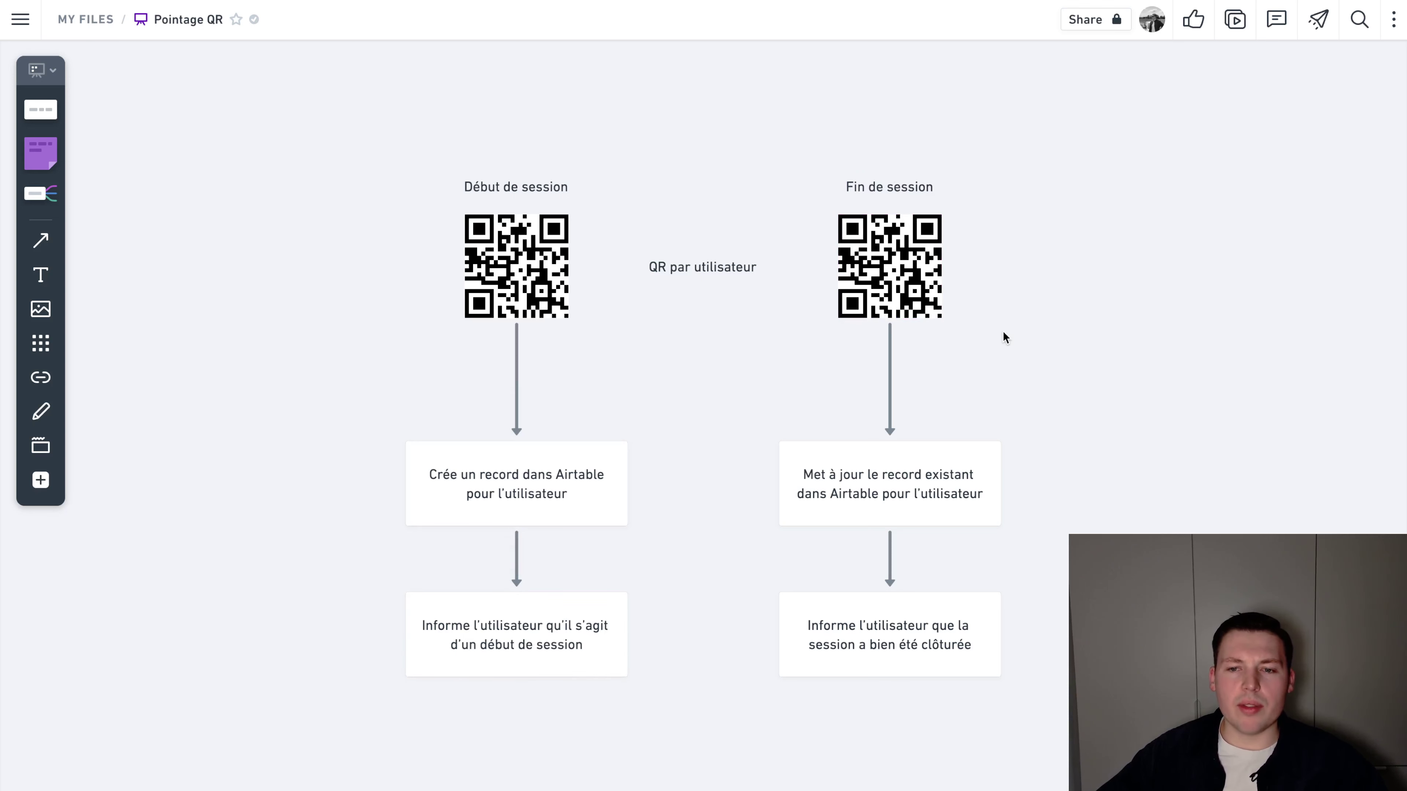
pyautogui.click(881, 466)
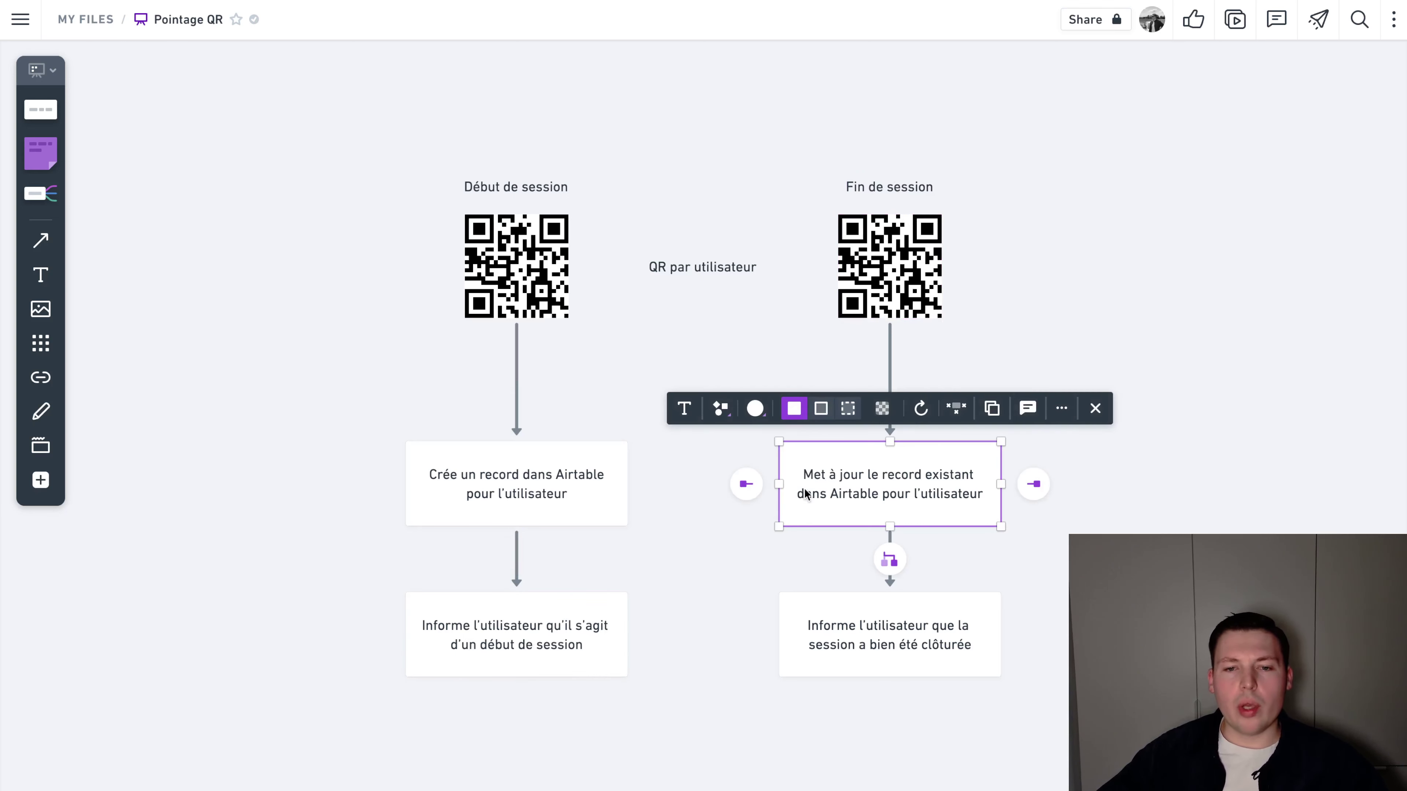
pyautogui.click(549, 515)
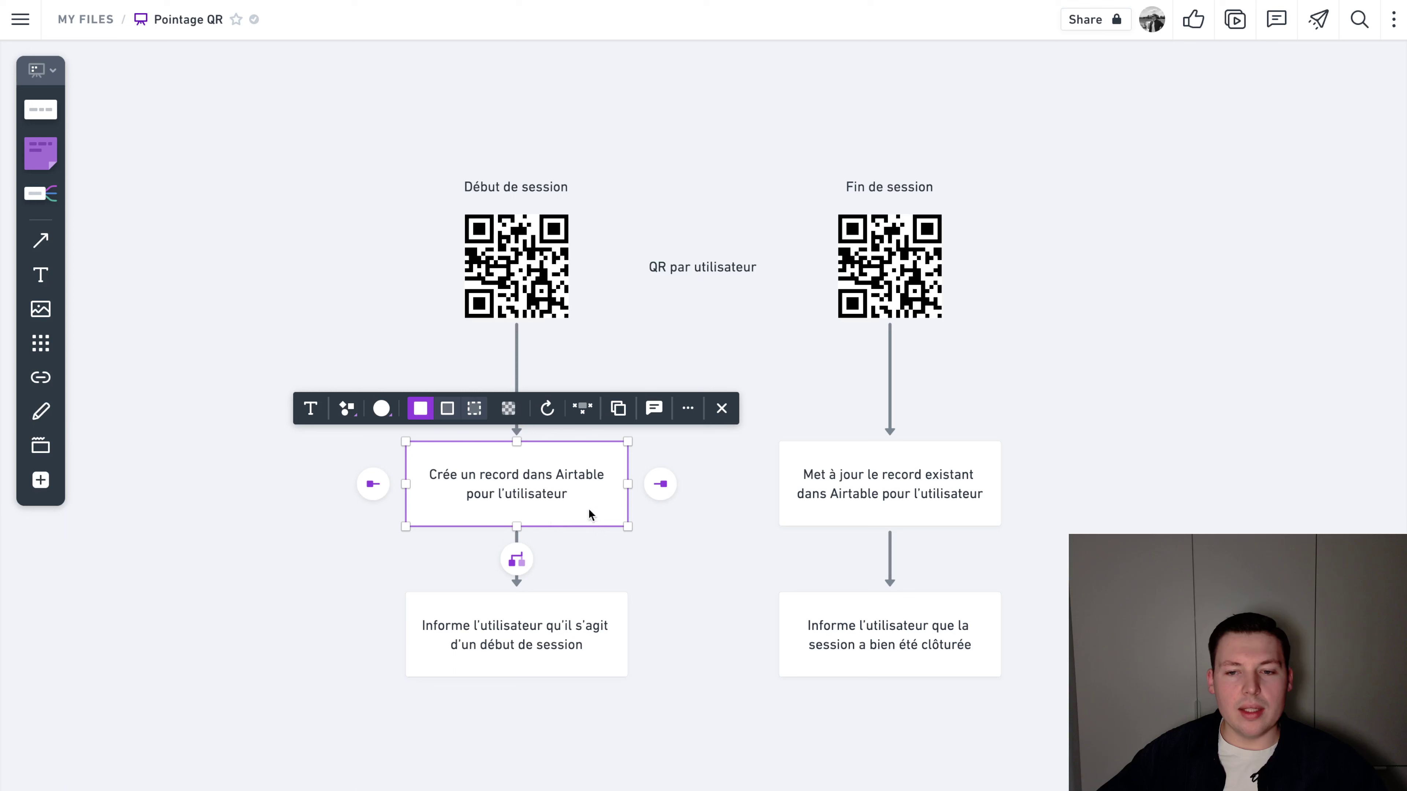
pyautogui.click(885, 473)
pyautogui.click(902, 637)
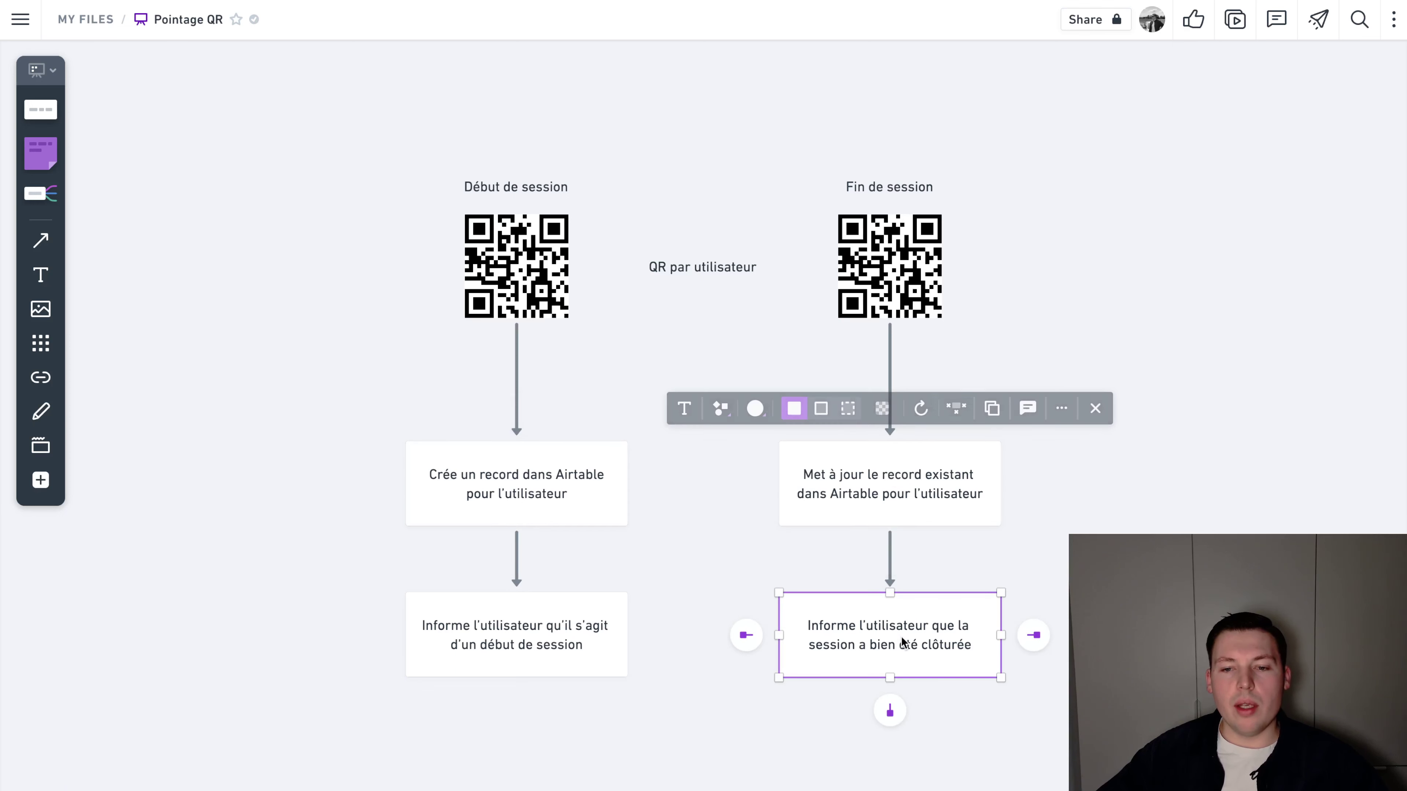
pyautogui.click(1190, 465)
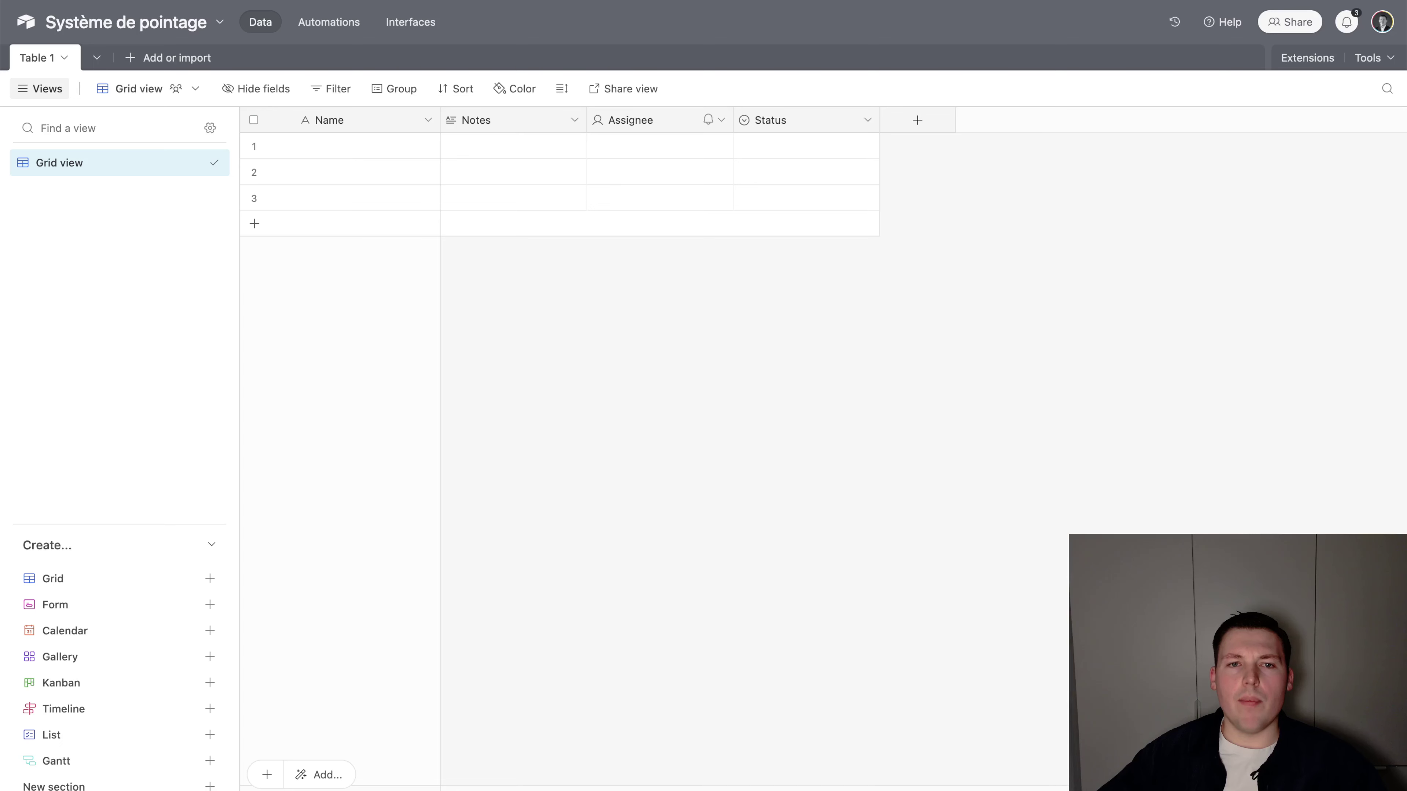
# Rename Table 1 to Logs
pyautogui.click(35, 58)
pyautogui.click(34, 59)
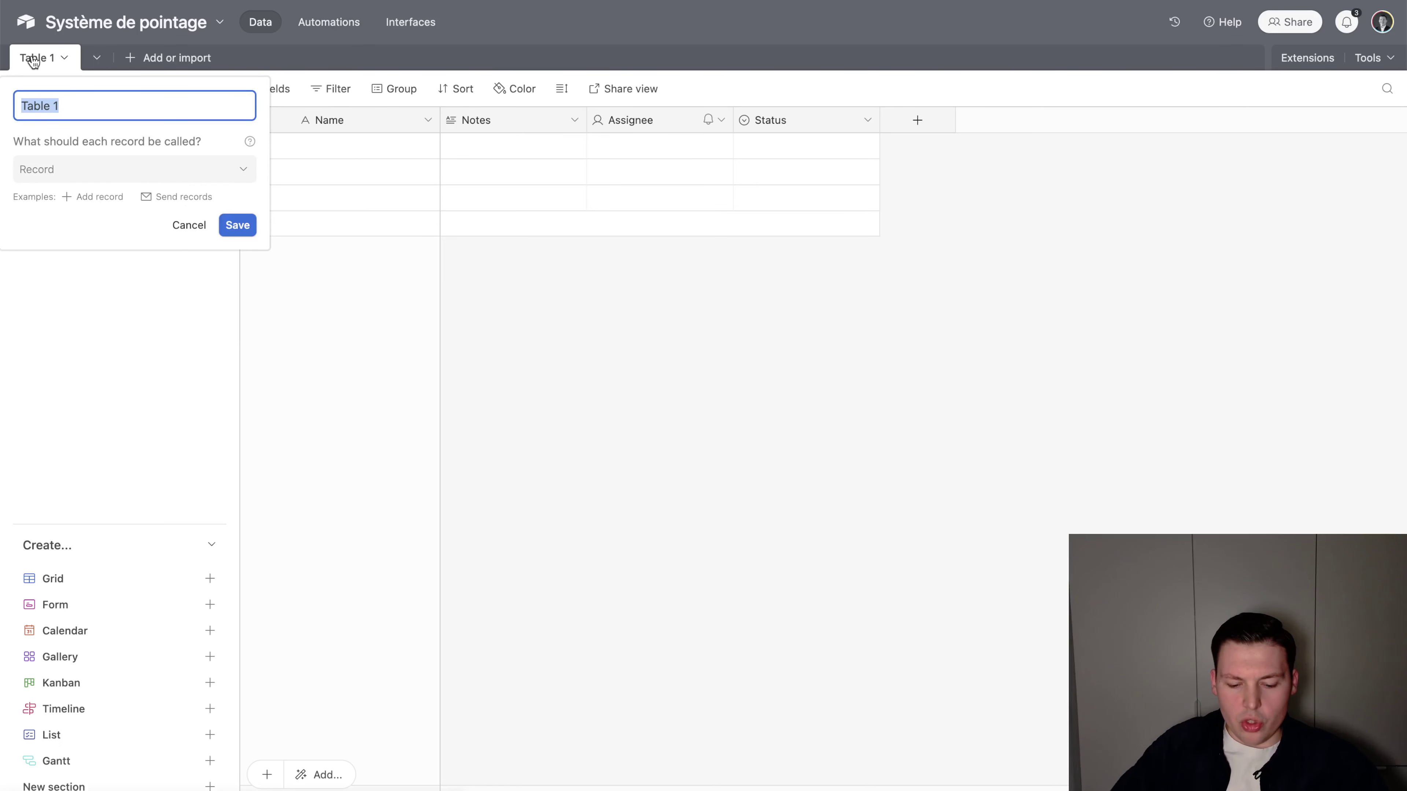
pyautogui.write('Logs')
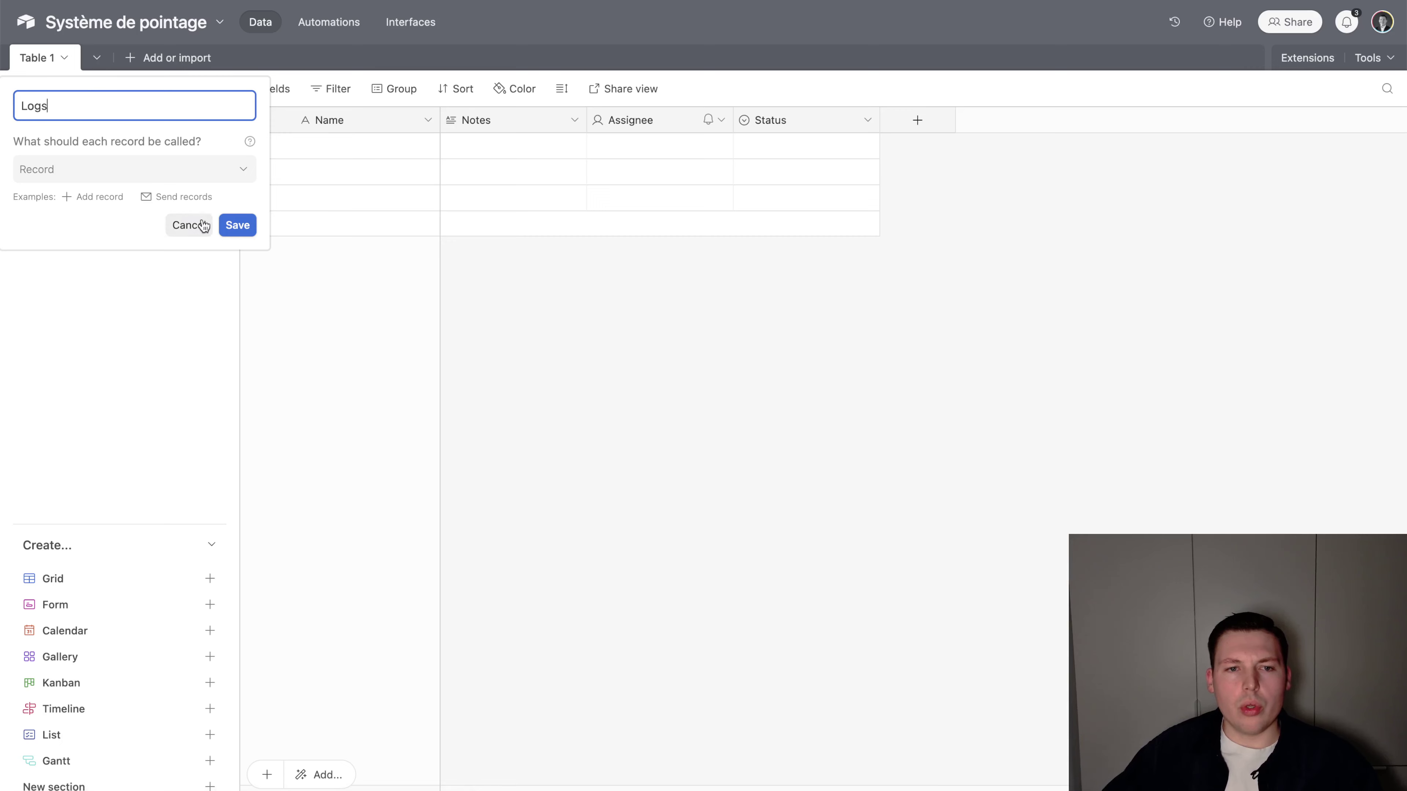
pyautogui.click(238, 224)
# Turn the primary field into a Formula field named REF
pyautogui.doubleClick(352, 130)
pyautogui.write('REF')
pyautogui.click(374, 244)
pyautogui.write('formu')
pyautogui.press('Return')
pyautogui.write("''")
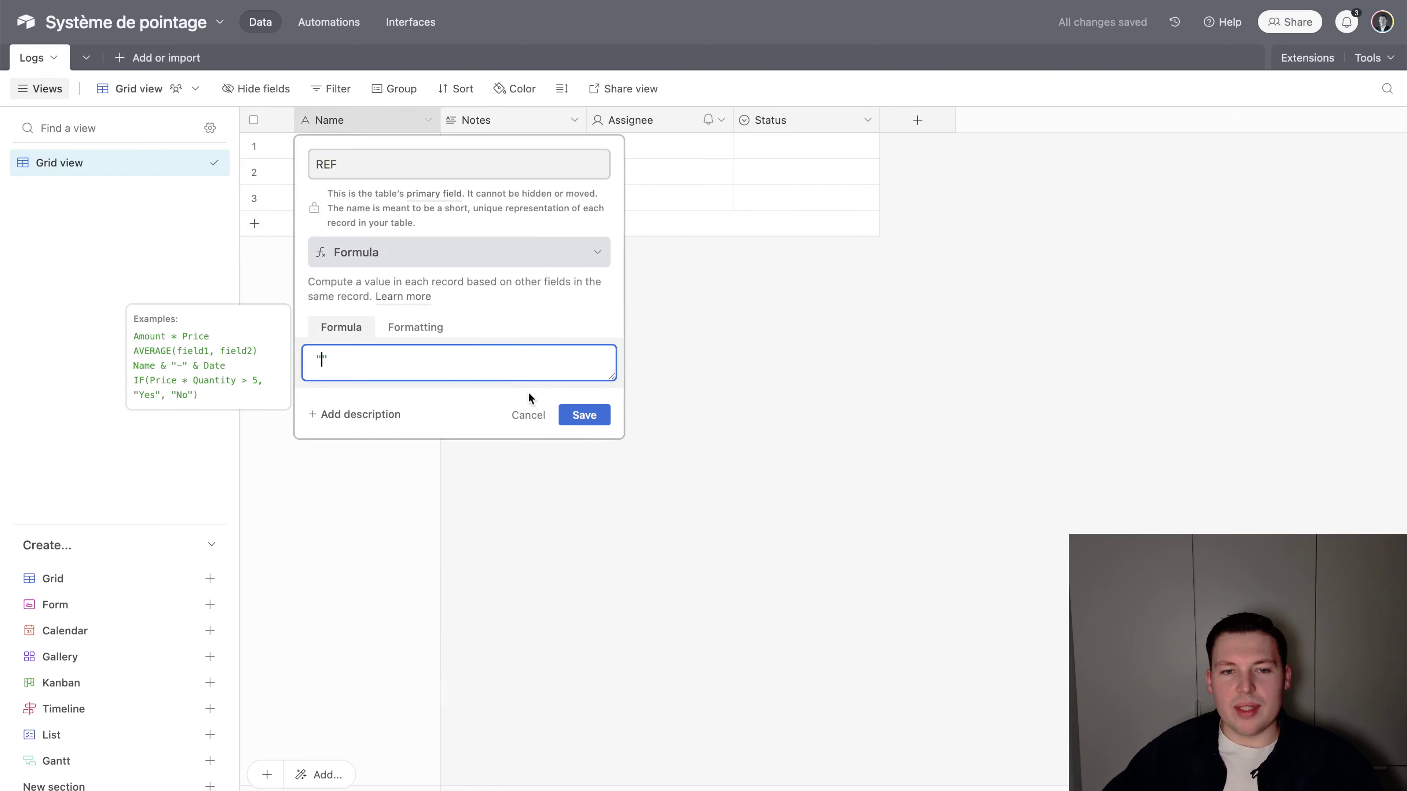
pyautogui.click(584, 411)
# Delete the Notes, Assignee and Status fields from the Logs table
pyautogui.rightClick(505, 125)
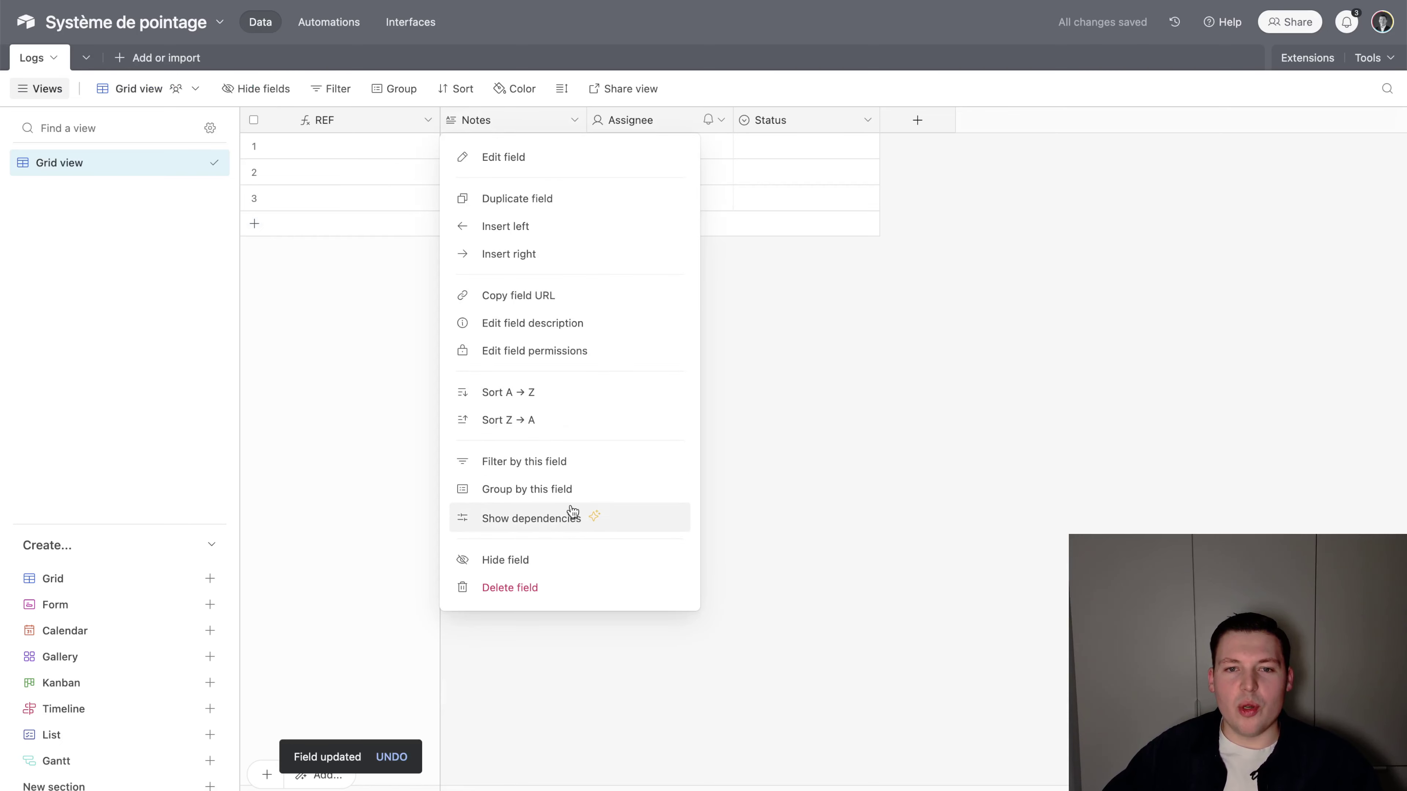
pyautogui.click(501, 588)
pyautogui.rightClick(521, 122)
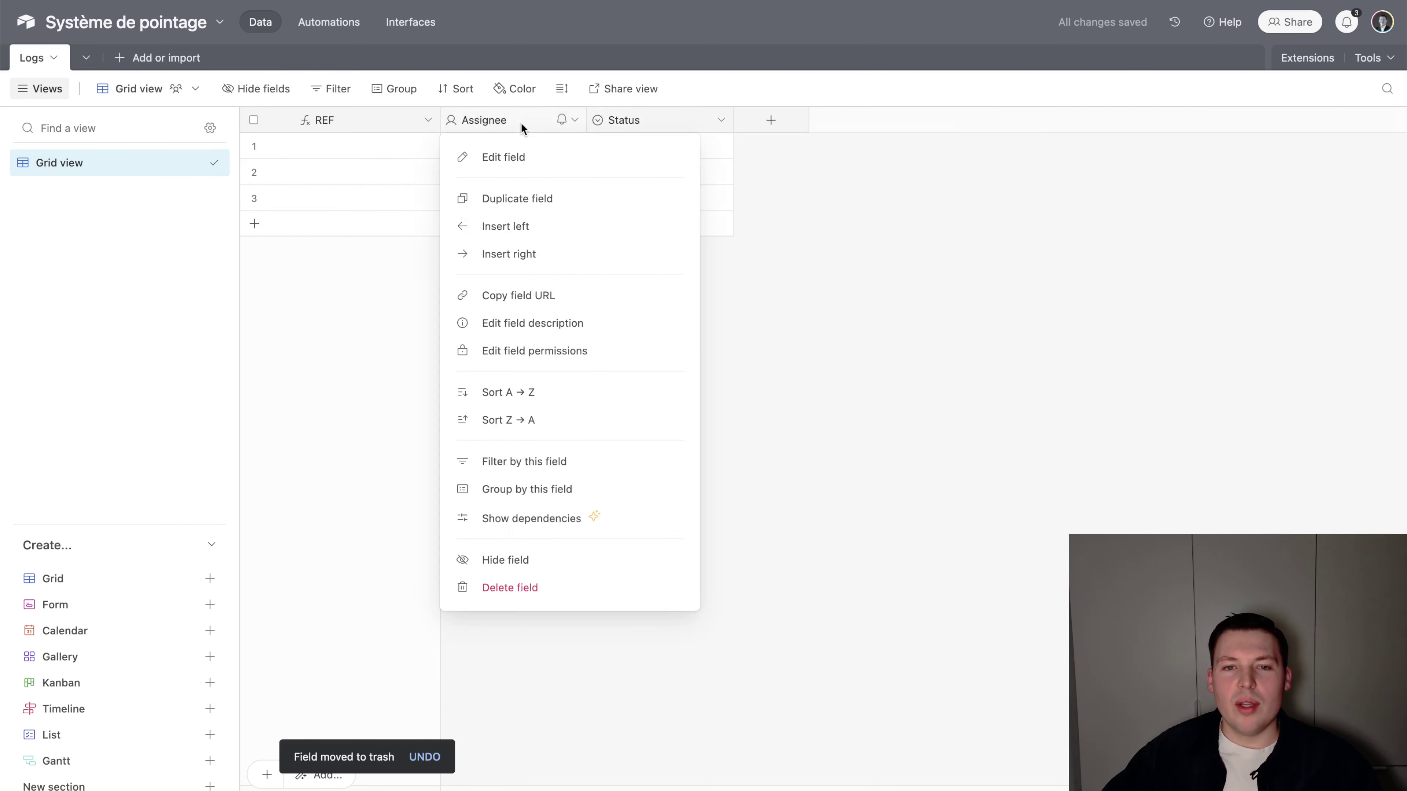
pyautogui.click(575, 582)
pyautogui.rightClick(536, 121)
pyautogui.click(537, 608)
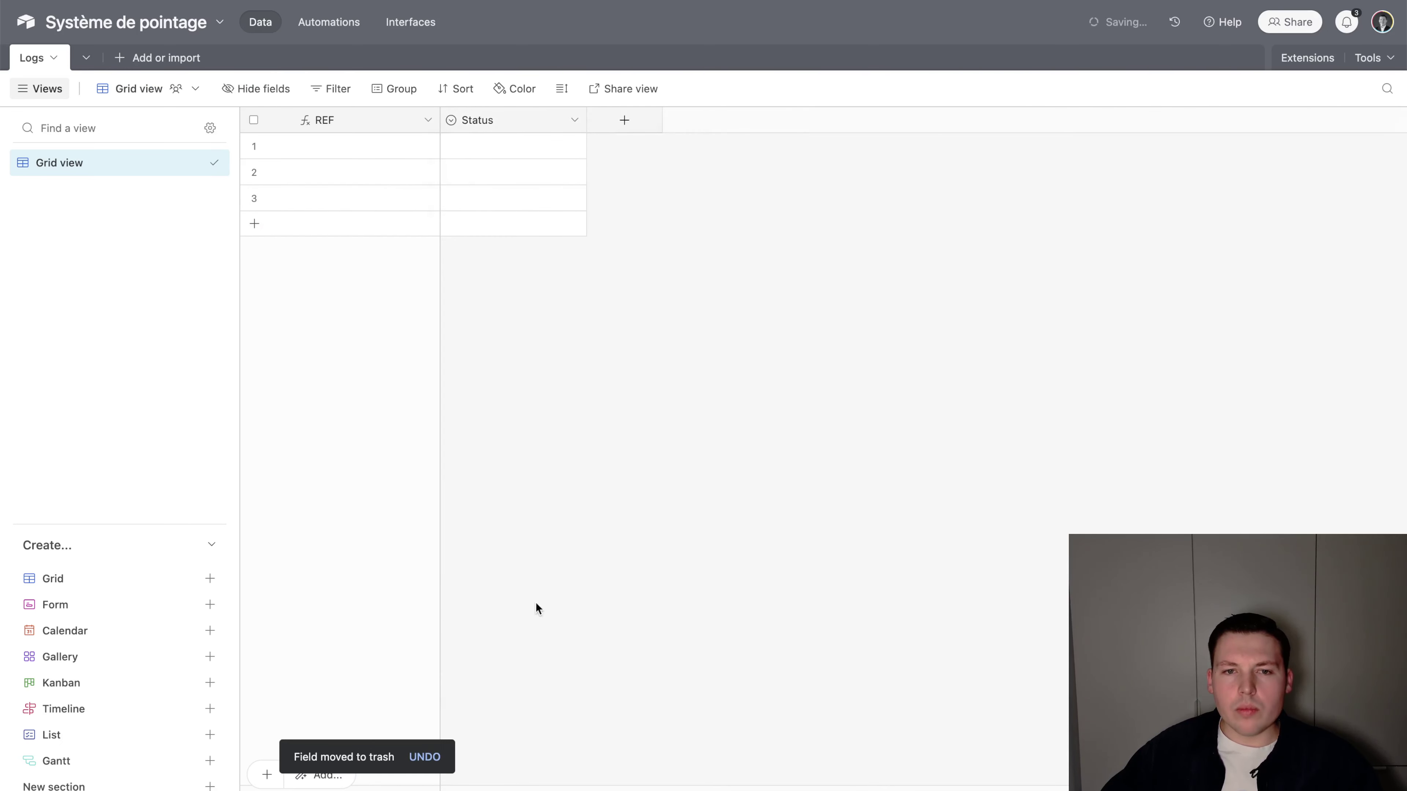
pyautogui.click(160, 57)
# Create a new blank table named Utilisateurs
pyautogui.click(195, 102)
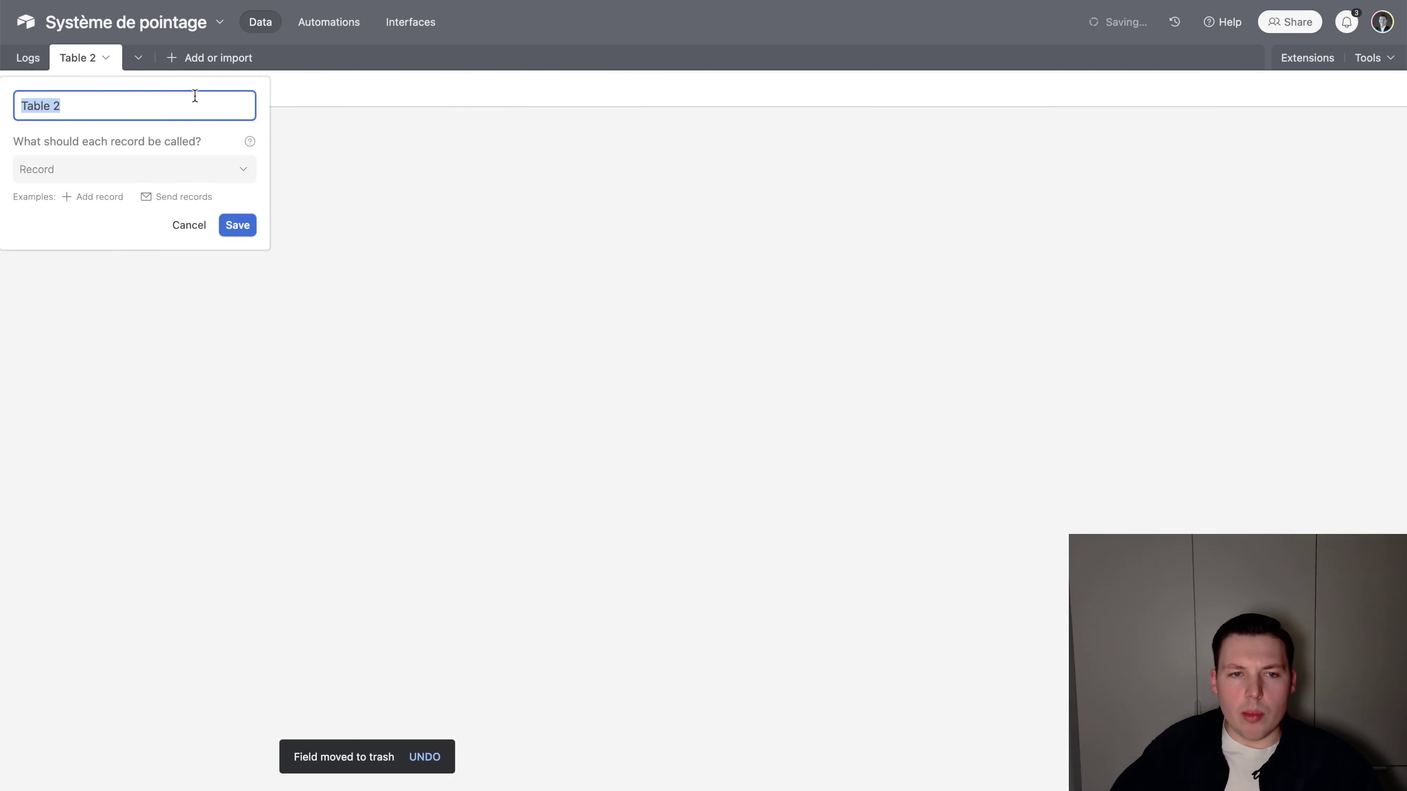
pyautogui.write('Utilisateu')
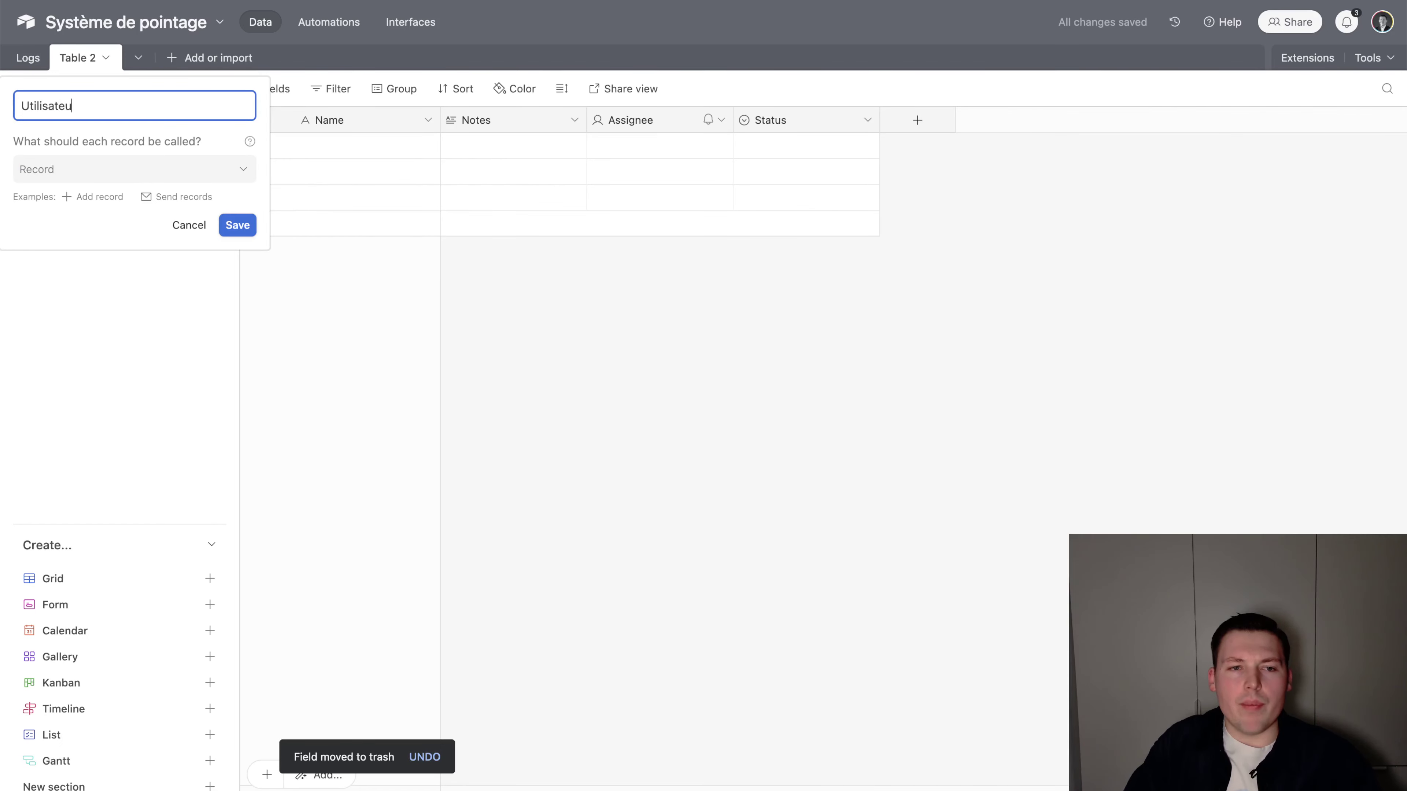
pyautogui.write('rs')
pyautogui.press('Return')
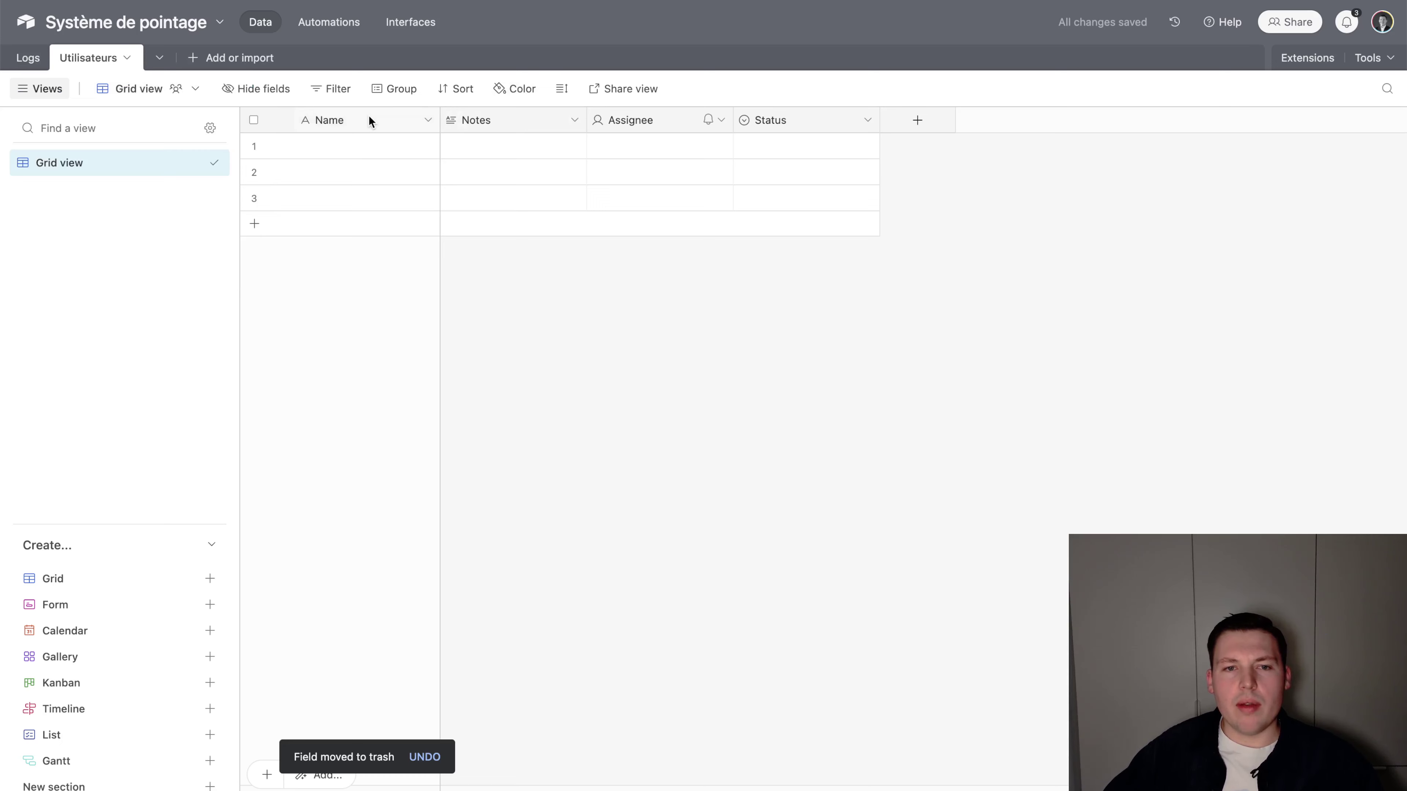
# Make the primary field a REF formula based on the Notes field
pyautogui.rightClick(369, 118)
pyautogui.click(400, 157)
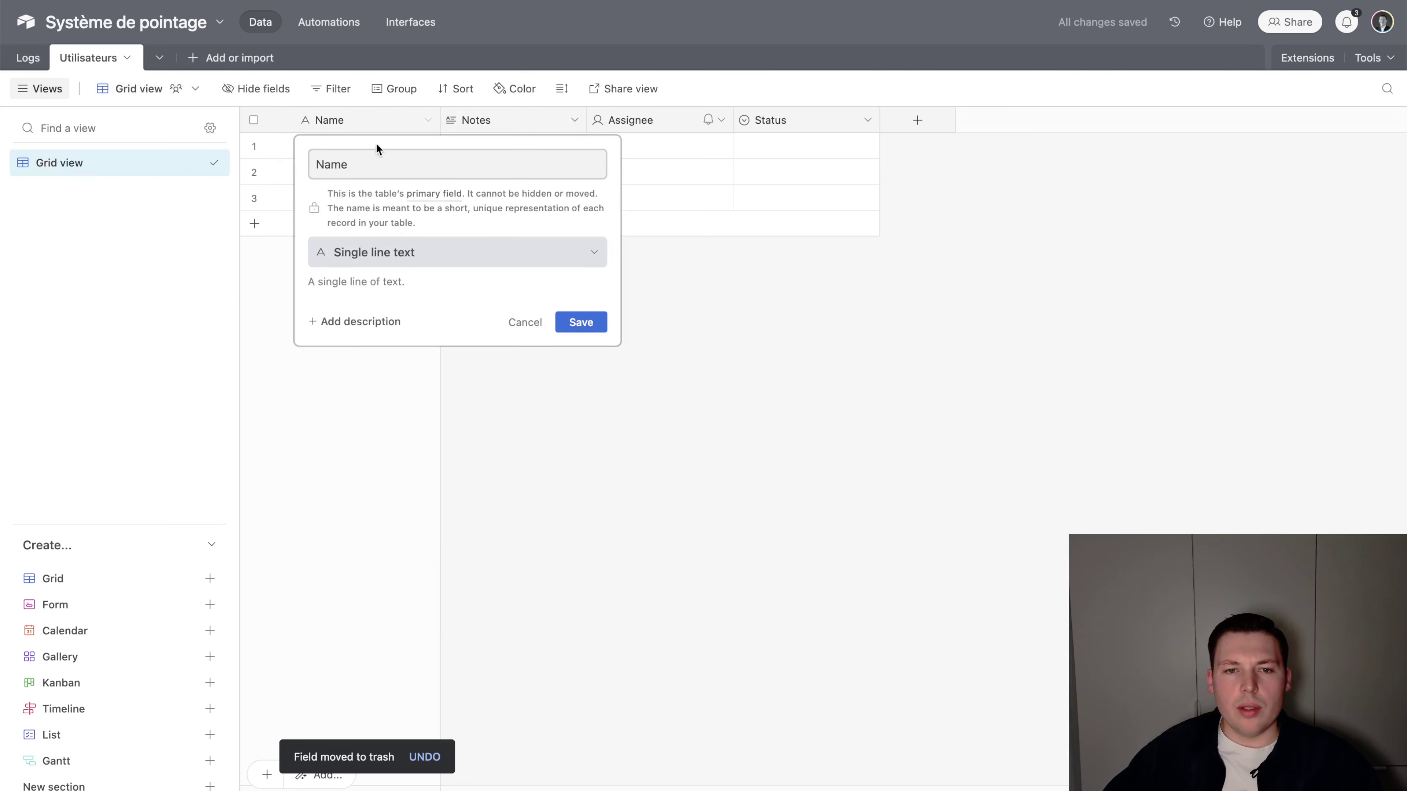
pyautogui.doubleClick(362, 164)
pyautogui.write('REF')
pyautogui.click(361, 252)
pyautogui.write('f')
pyautogui.press('Return')
pyautogui.write('Notes')
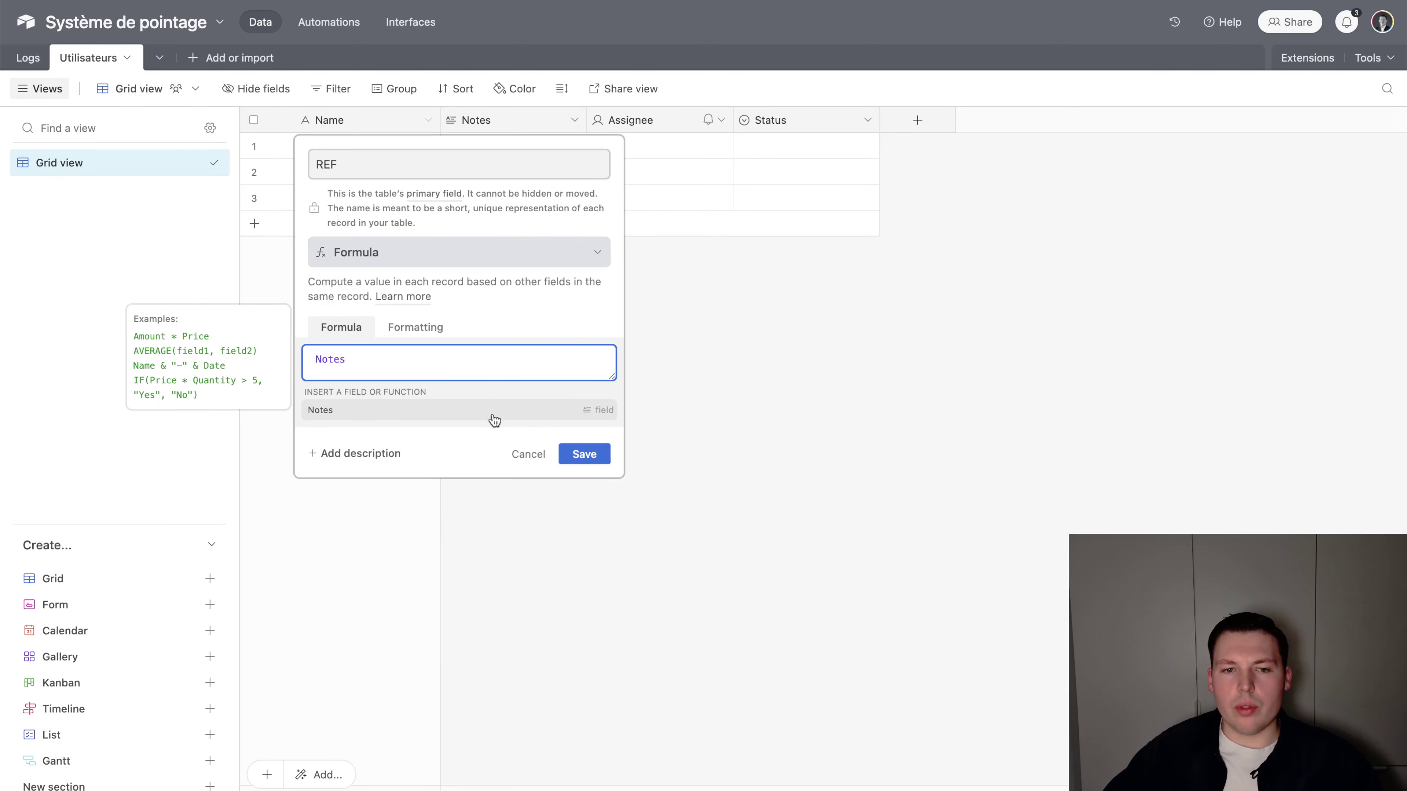
pyautogui.click(582, 453)
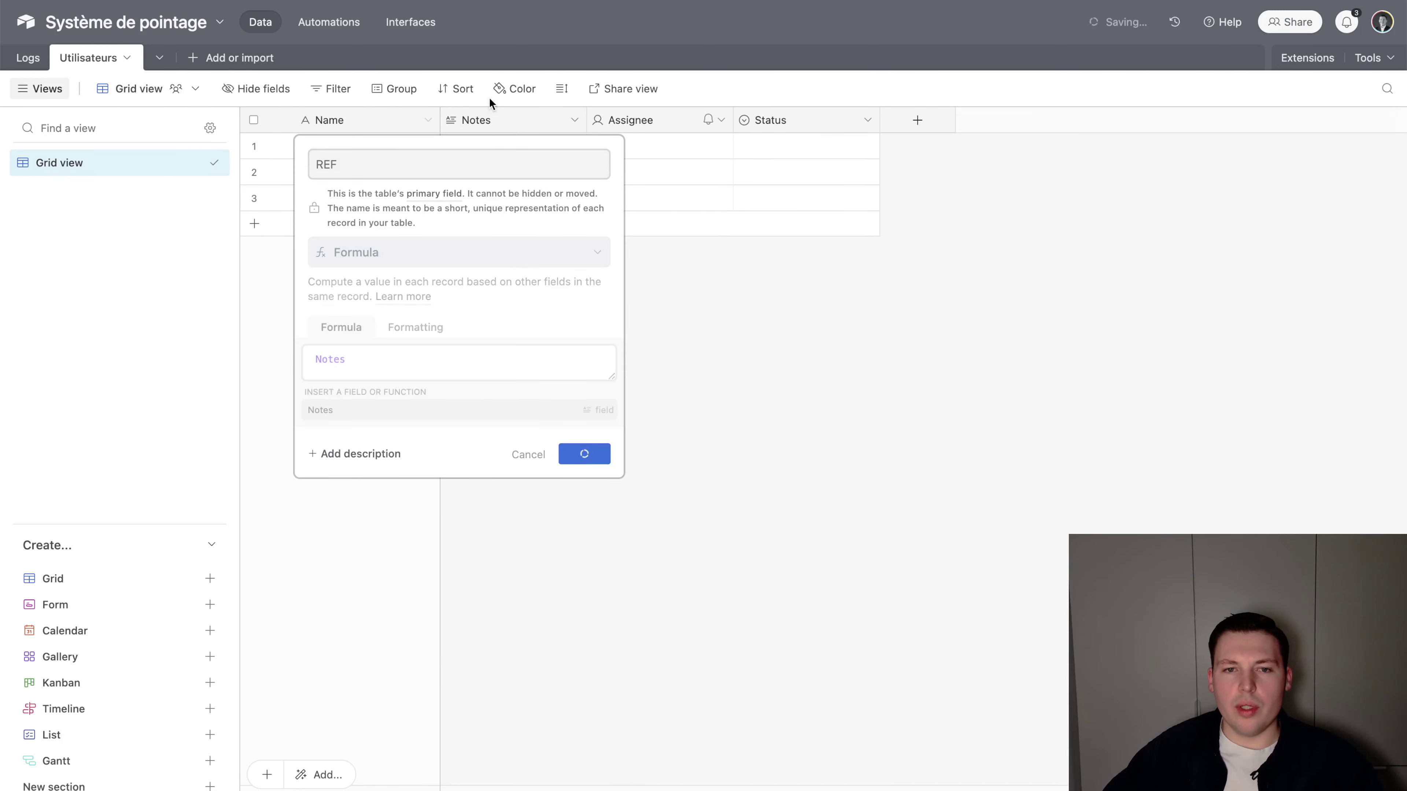
# Rename Notes to Nom as a Single line text field and confirm the change
pyautogui.doubleClick(489, 114)
pyautogui.write('Nom')
pyautogui.press('Tab')
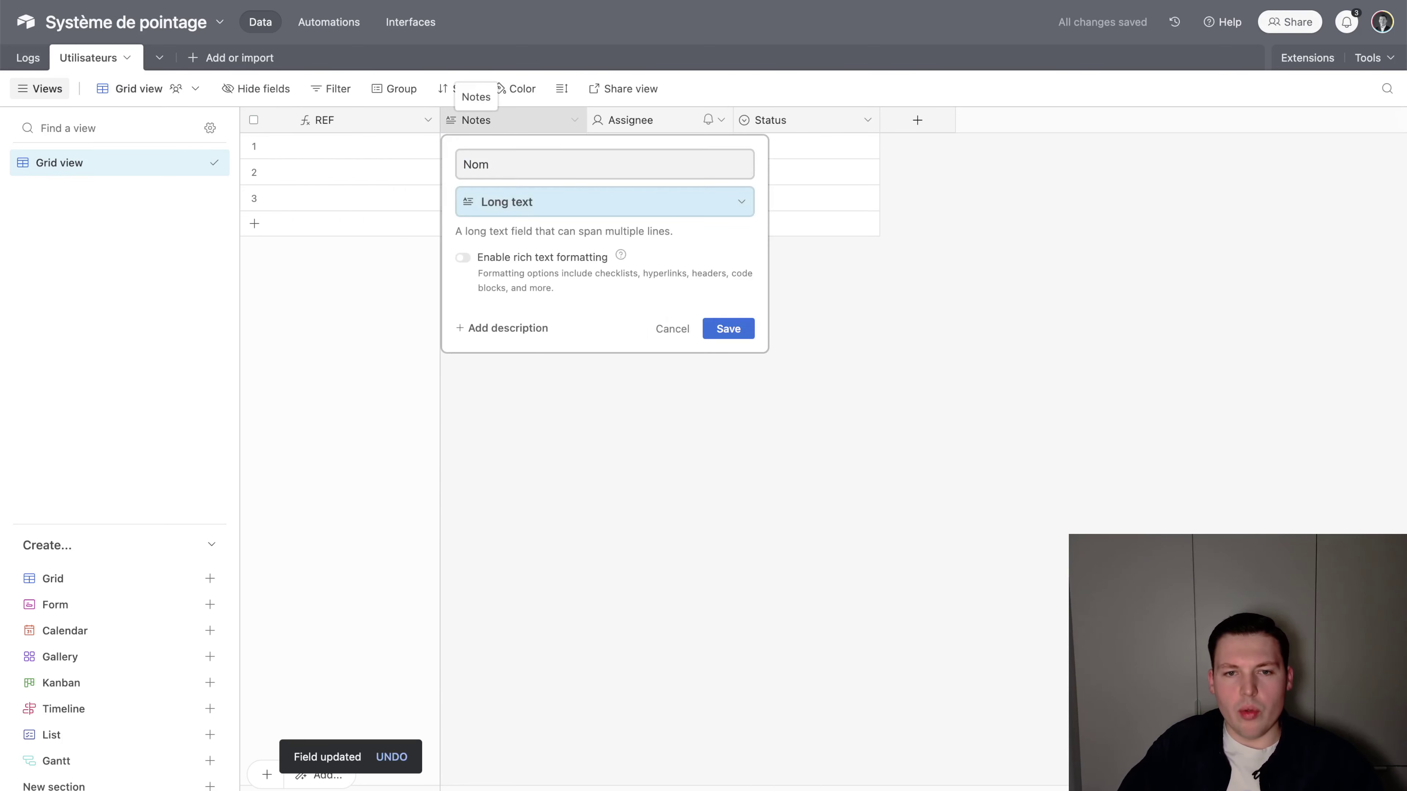
pyautogui.write('sing')
pyautogui.press('Return')
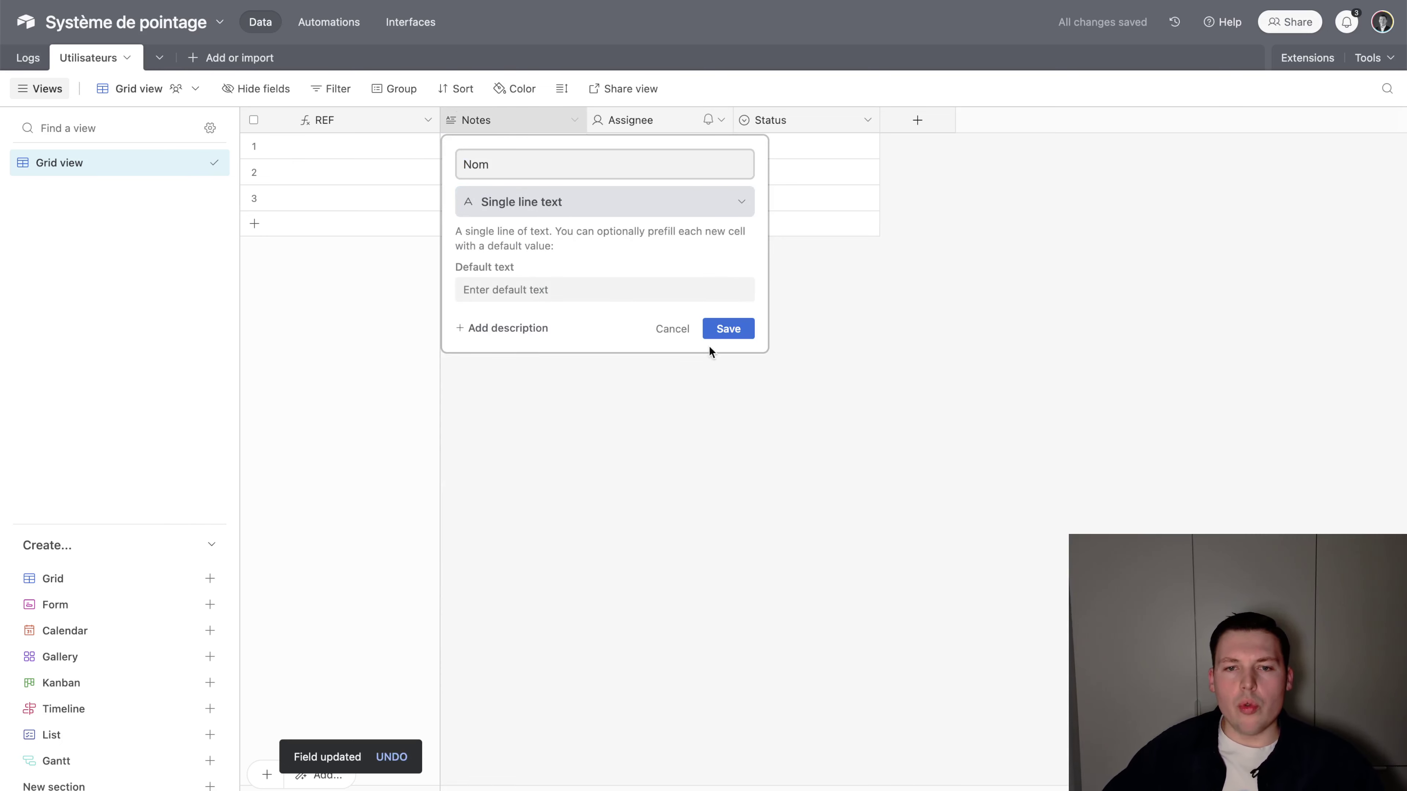
pyautogui.click(721, 329)
pyautogui.rightClick(662, 121)
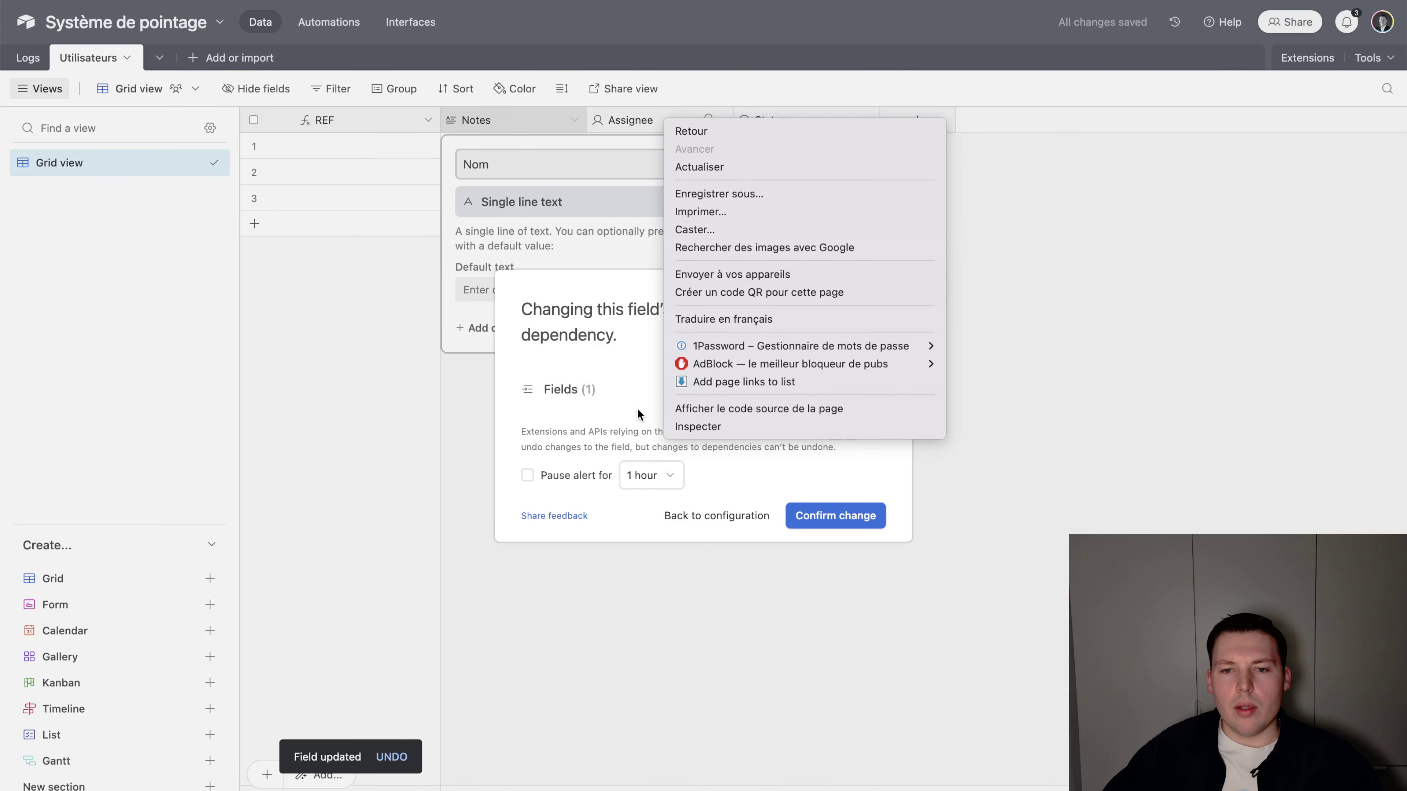
pyautogui.click(782, 503)
pyautogui.click(571, 478)
pyautogui.click(854, 513)
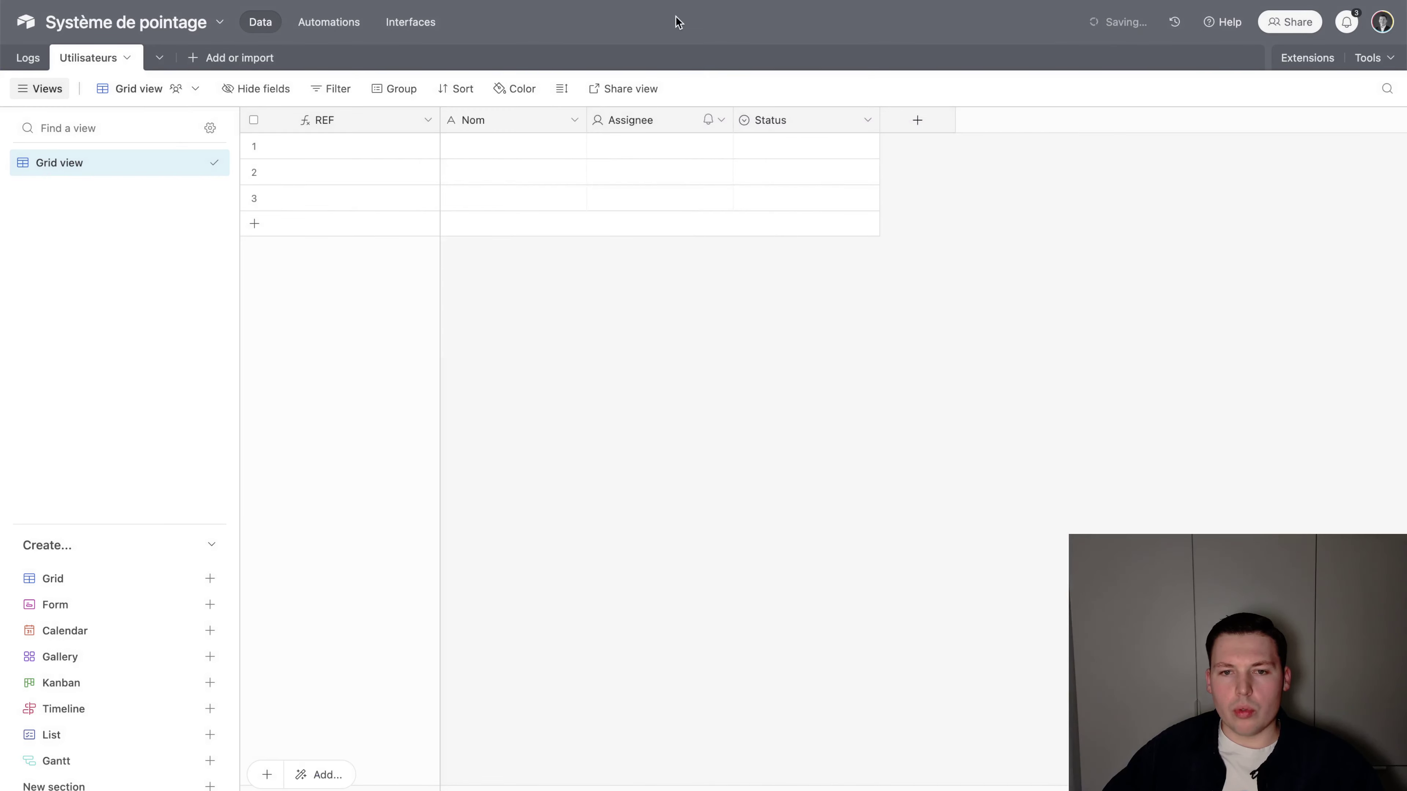
# Delete the Assignee and Status fields from Utilisateurs
pyautogui.rightClick(664, 116)
pyautogui.click(710, 587)
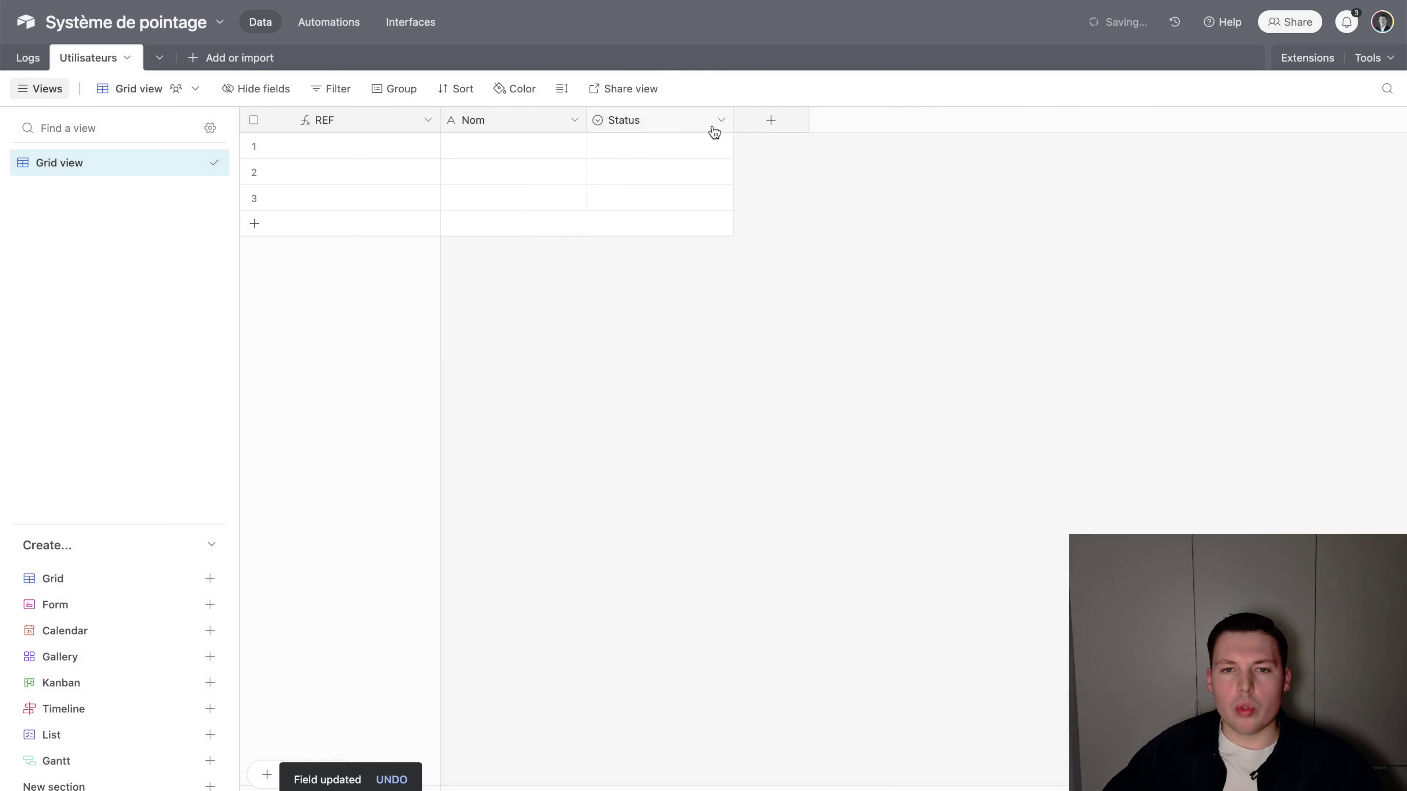
pyautogui.rightClick(683, 122)
pyautogui.click(730, 652)
# Enter Florian, Julien and Elise in the Nom column of rows 1–3
pyautogui.click(527, 145)
pyautogui.write('Florian')
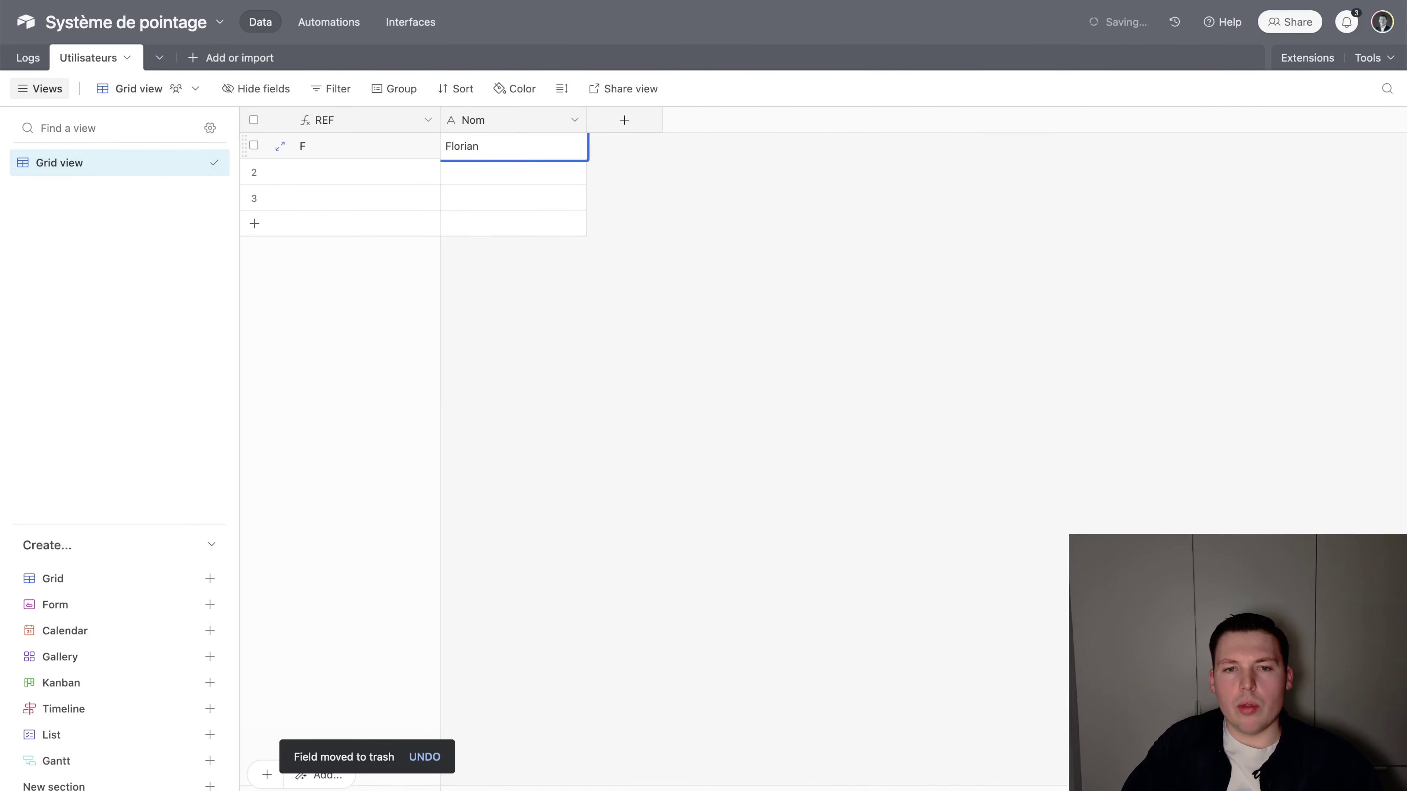
pyautogui.click(514, 172)
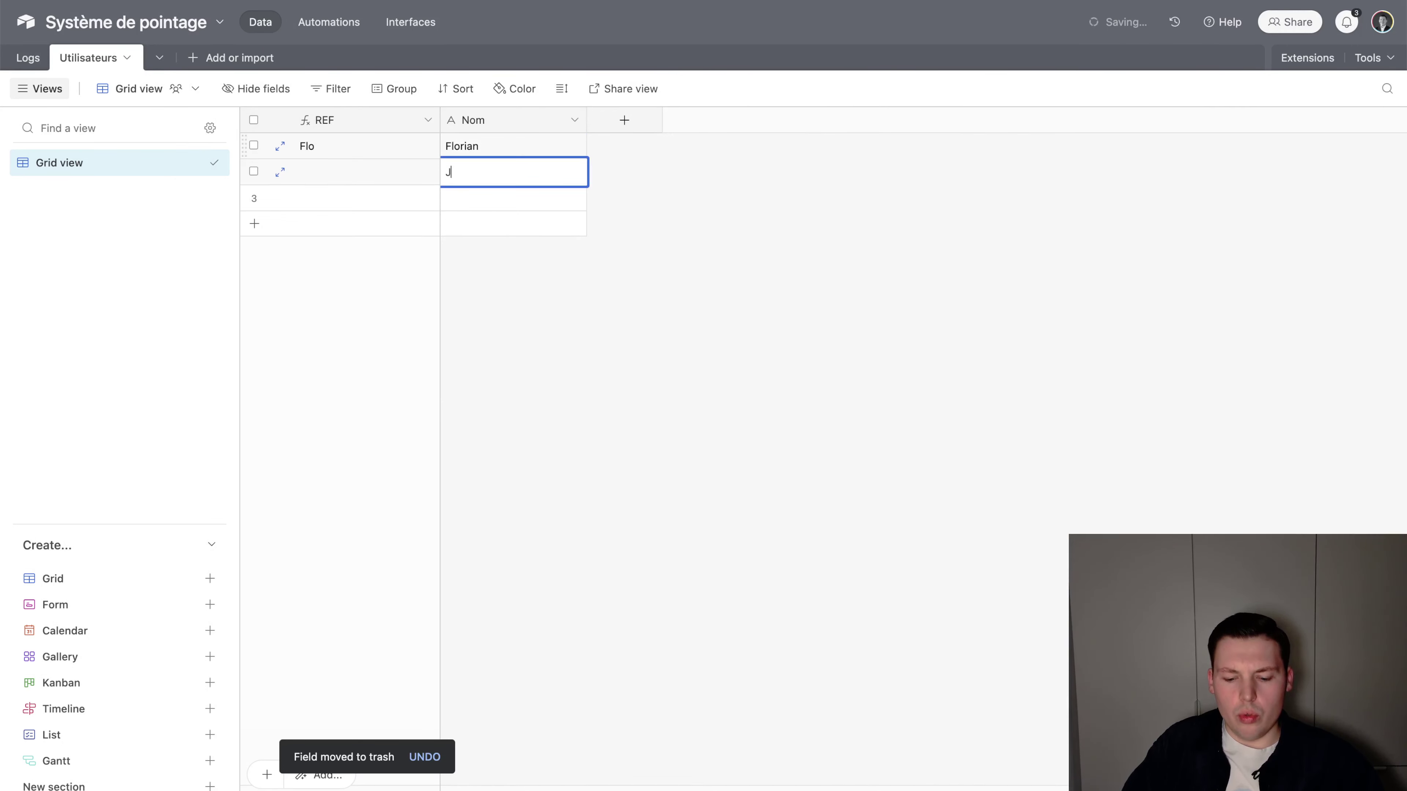
pyautogui.press('Return')
pyautogui.write('Elise')
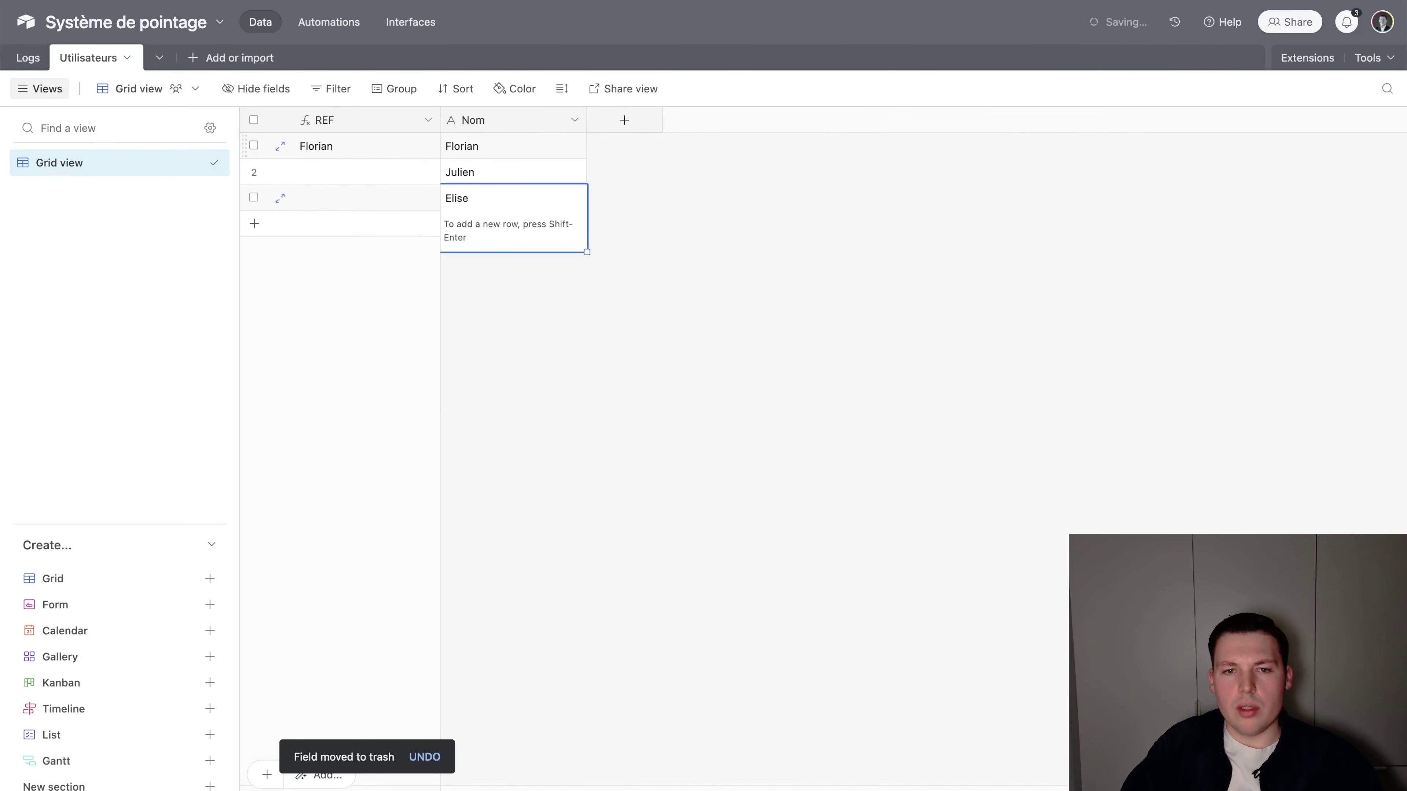
pyautogui.click(658, 137)
pyautogui.click(624, 120)
pyautogui.write('Atta')
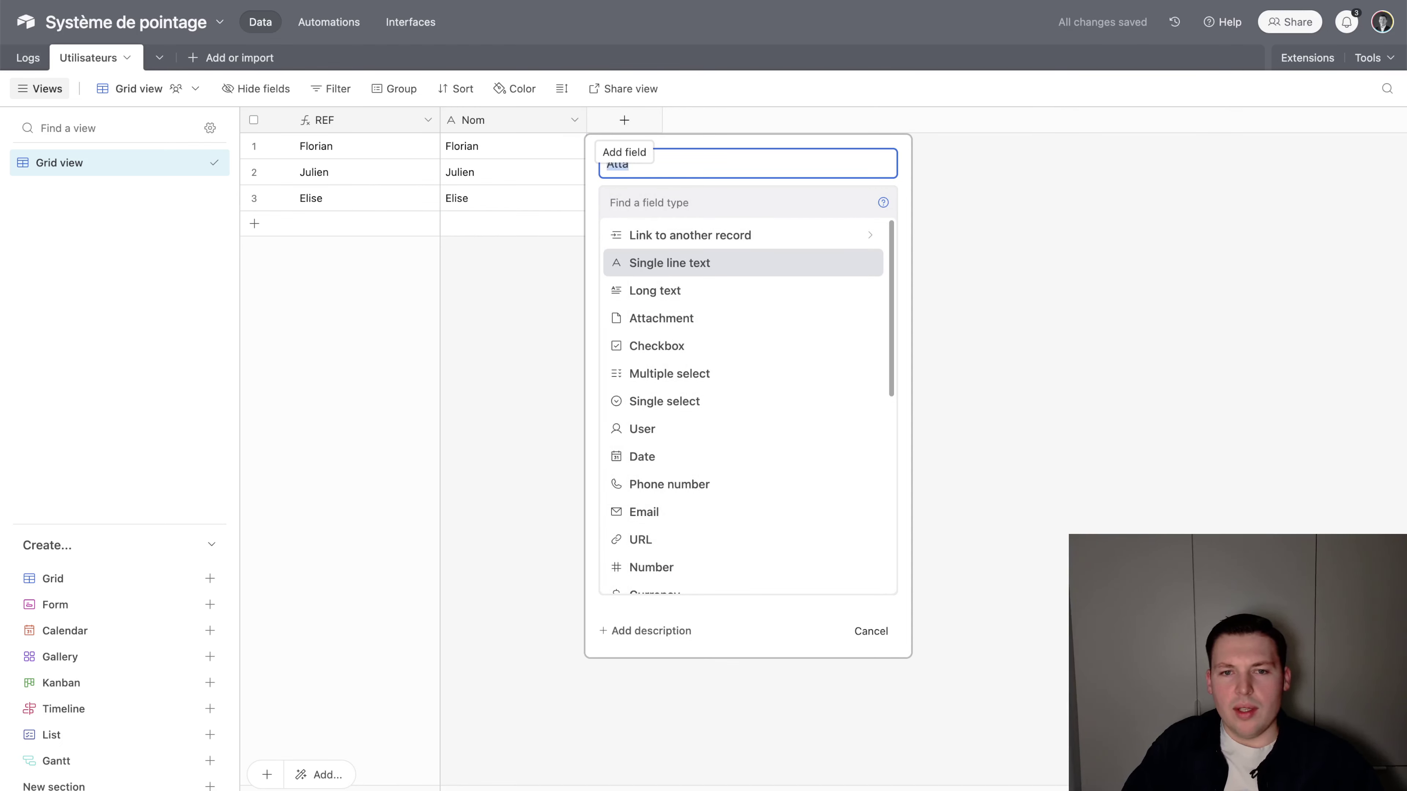
# Add an Attachment field named QR début session
pyautogui.press('BackSpace')
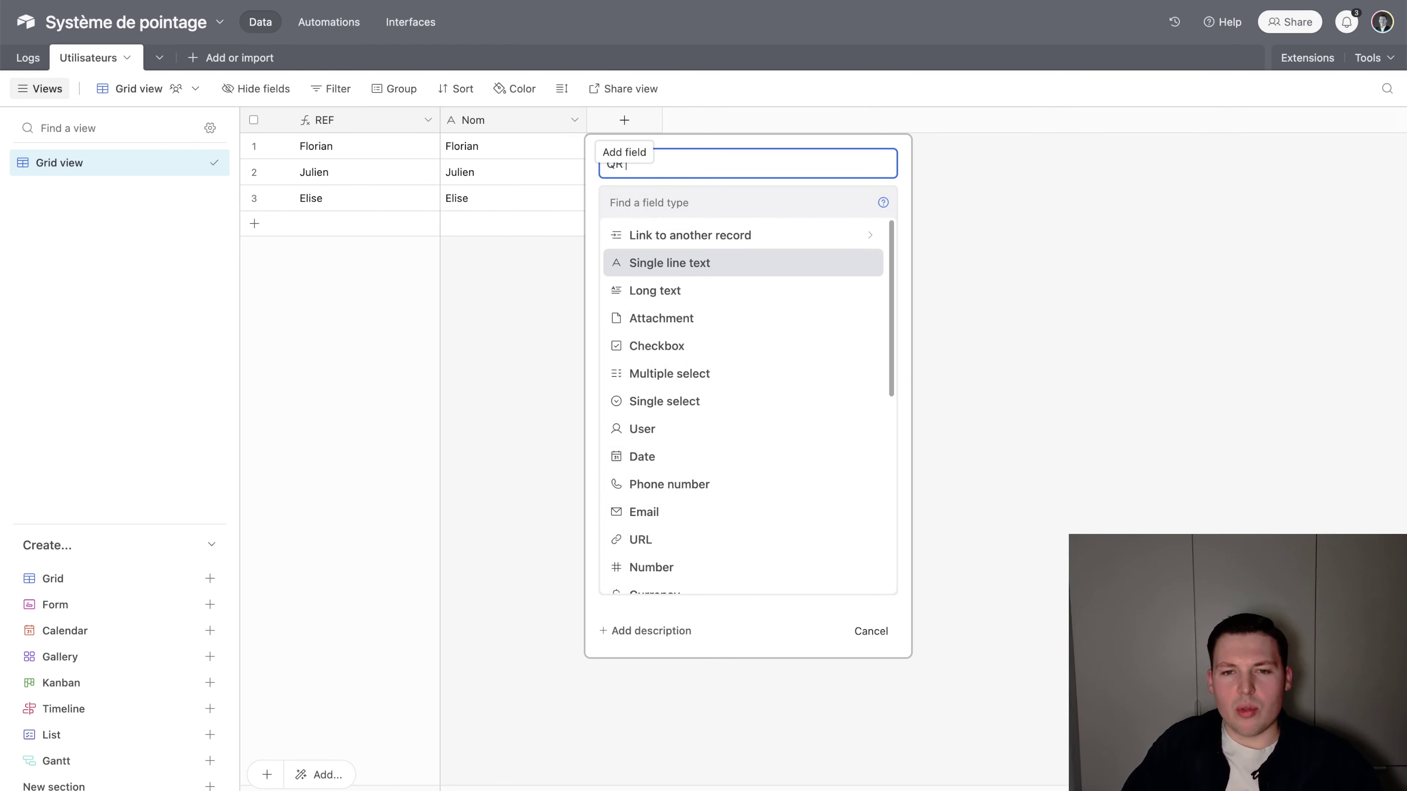
pyautogui.write('QR debut ses')
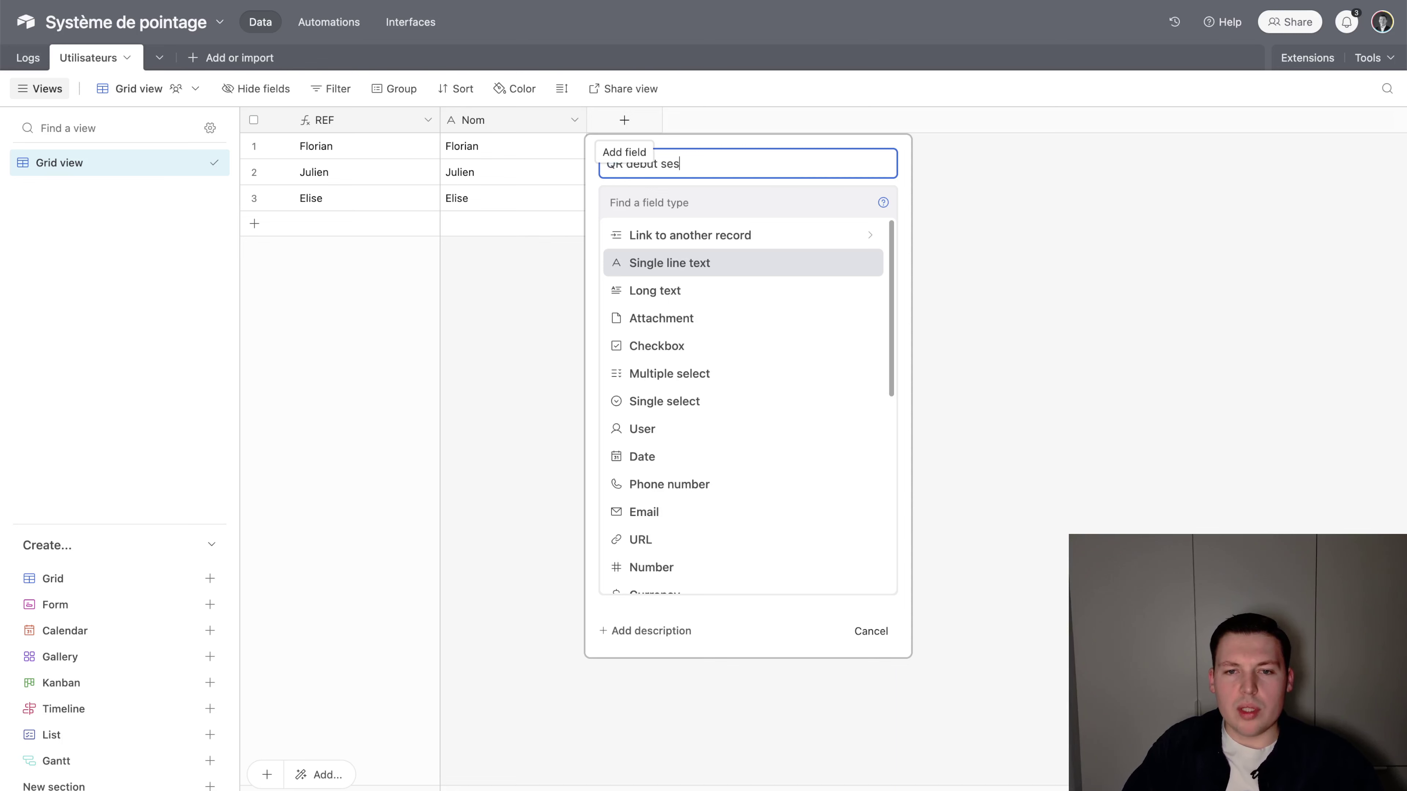
pyautogui.click(719, 318)
pyautogui.click(864, 308)
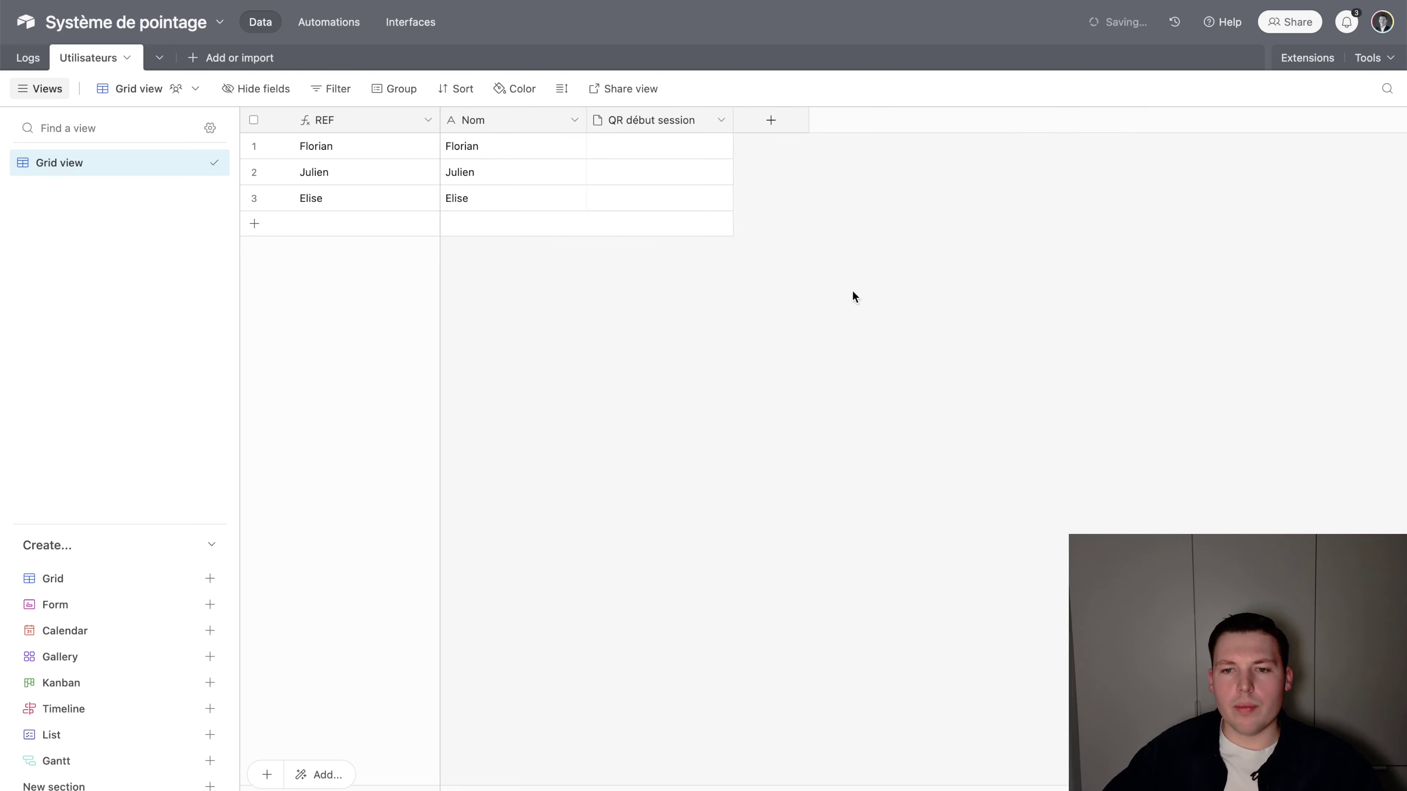
# Add a second Attachment field named QR fin session
pyautogui.click(770, 120)
pyautogui.write('QR fin d')
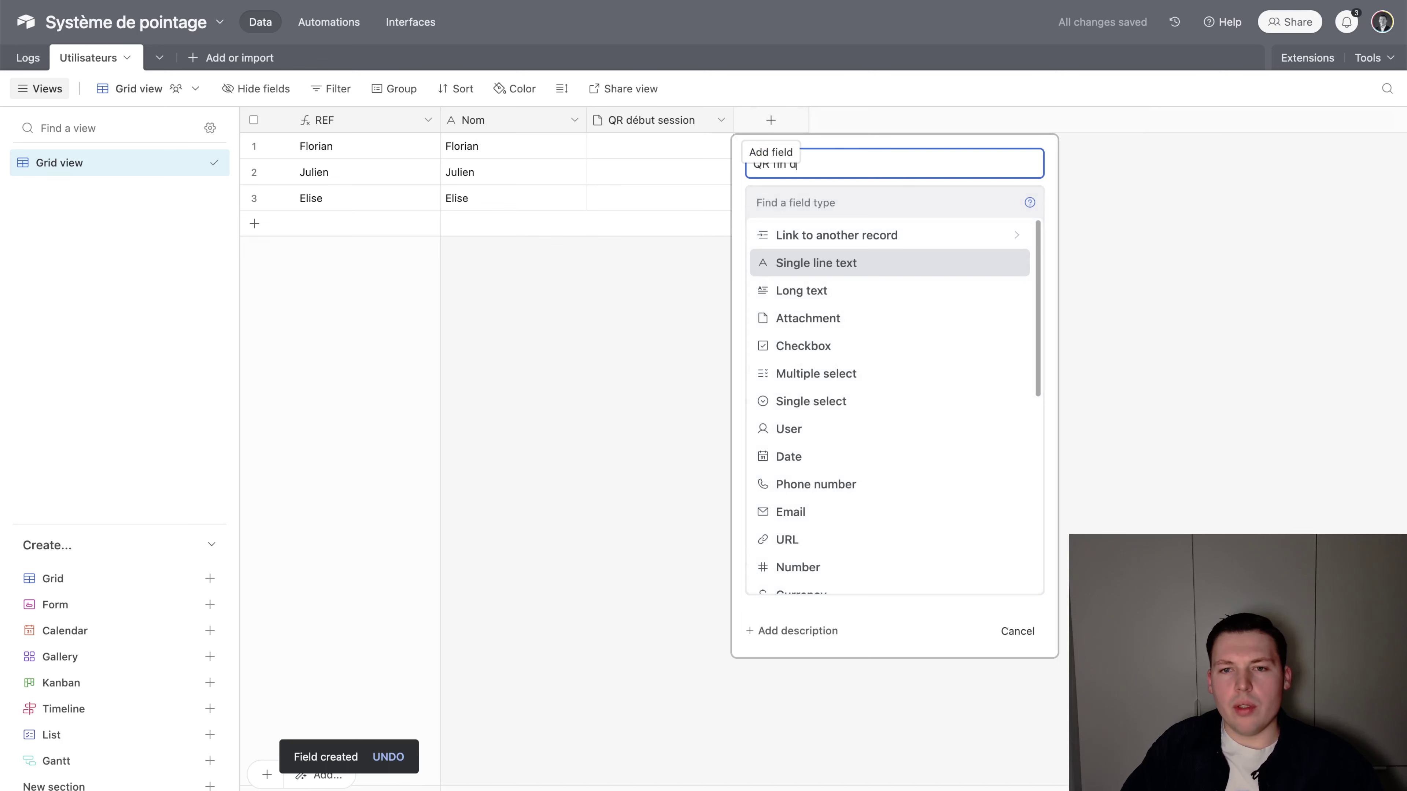
pyautogui.press('Tab')
pyautogui.write('a')
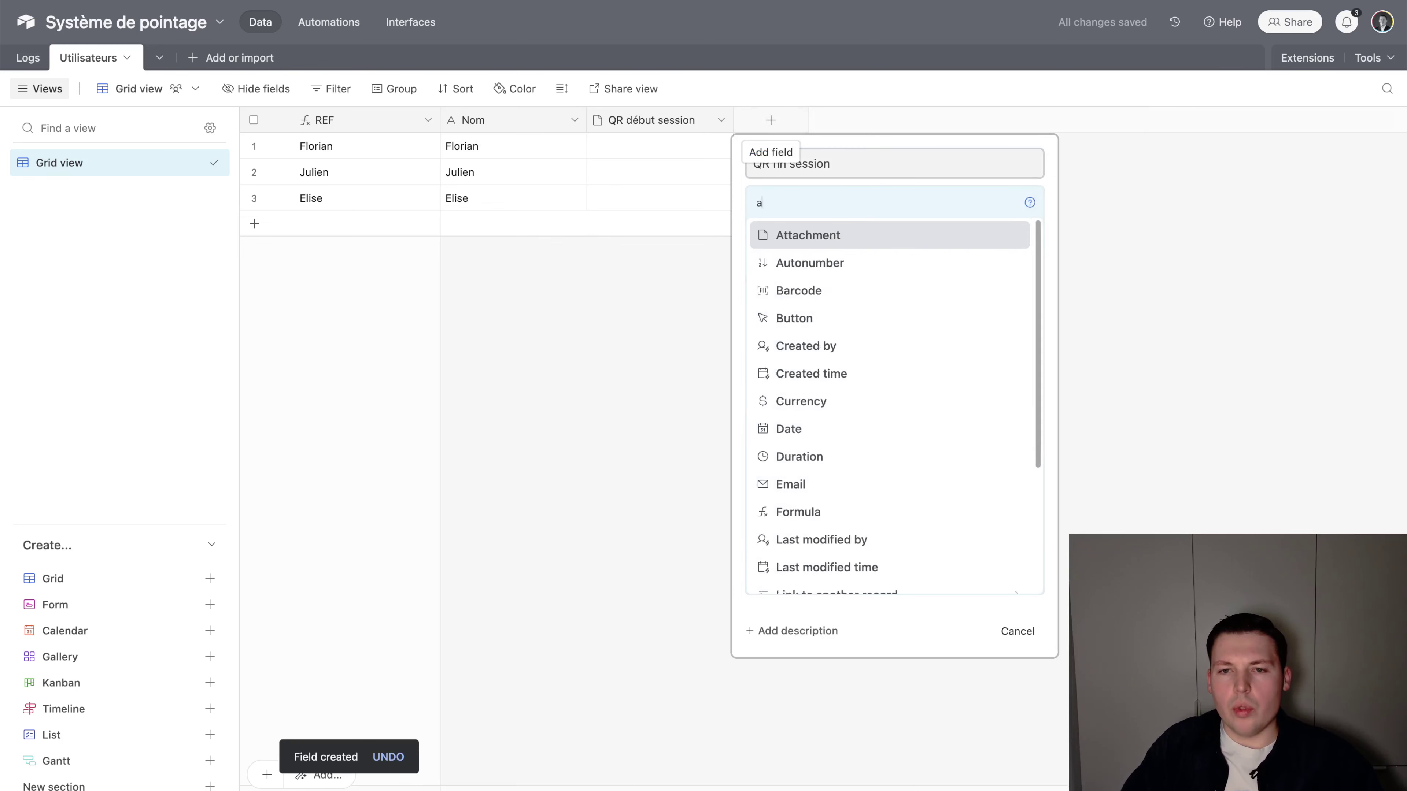
pyautogui.press('Return')
pyautogui.click(969, 287)
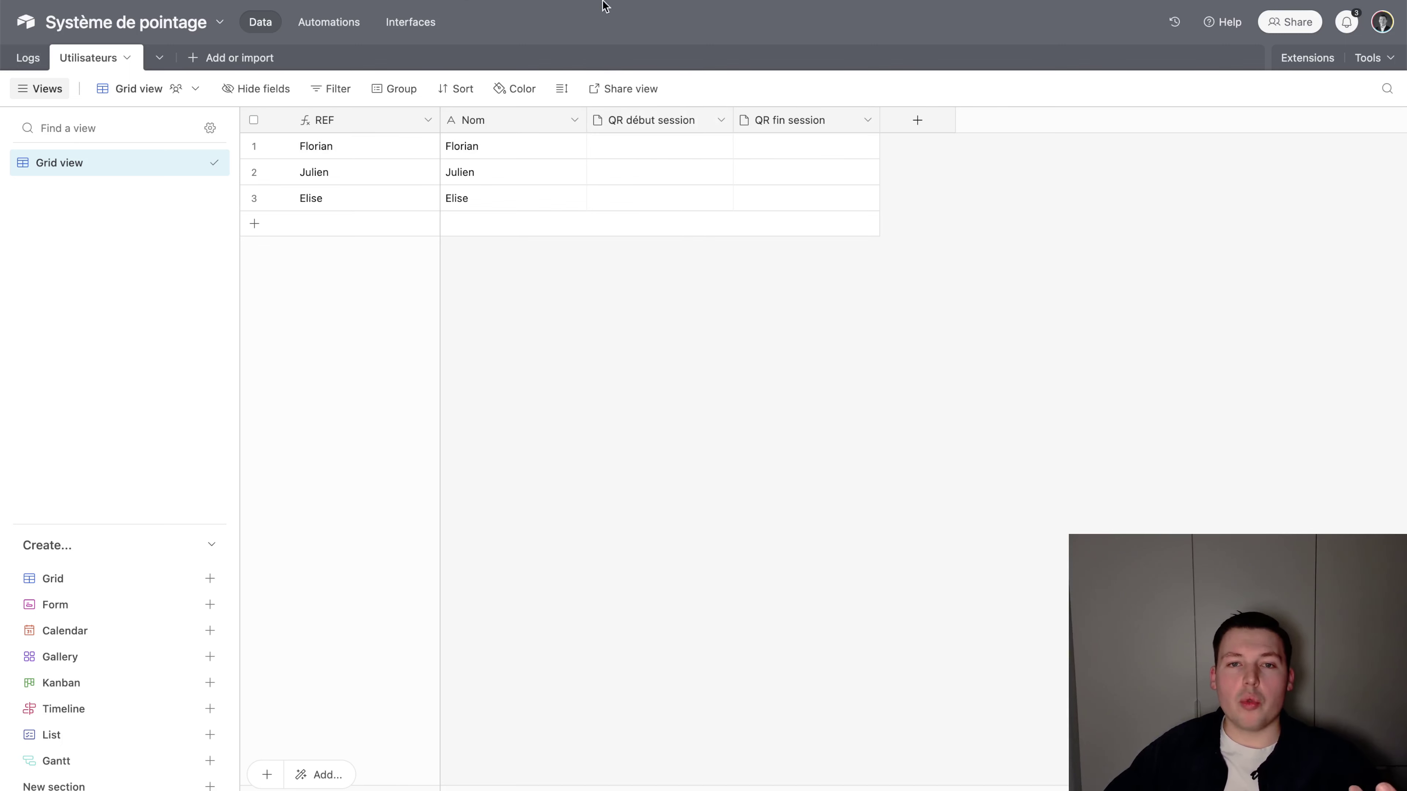
pyautogui.click(608, 16)
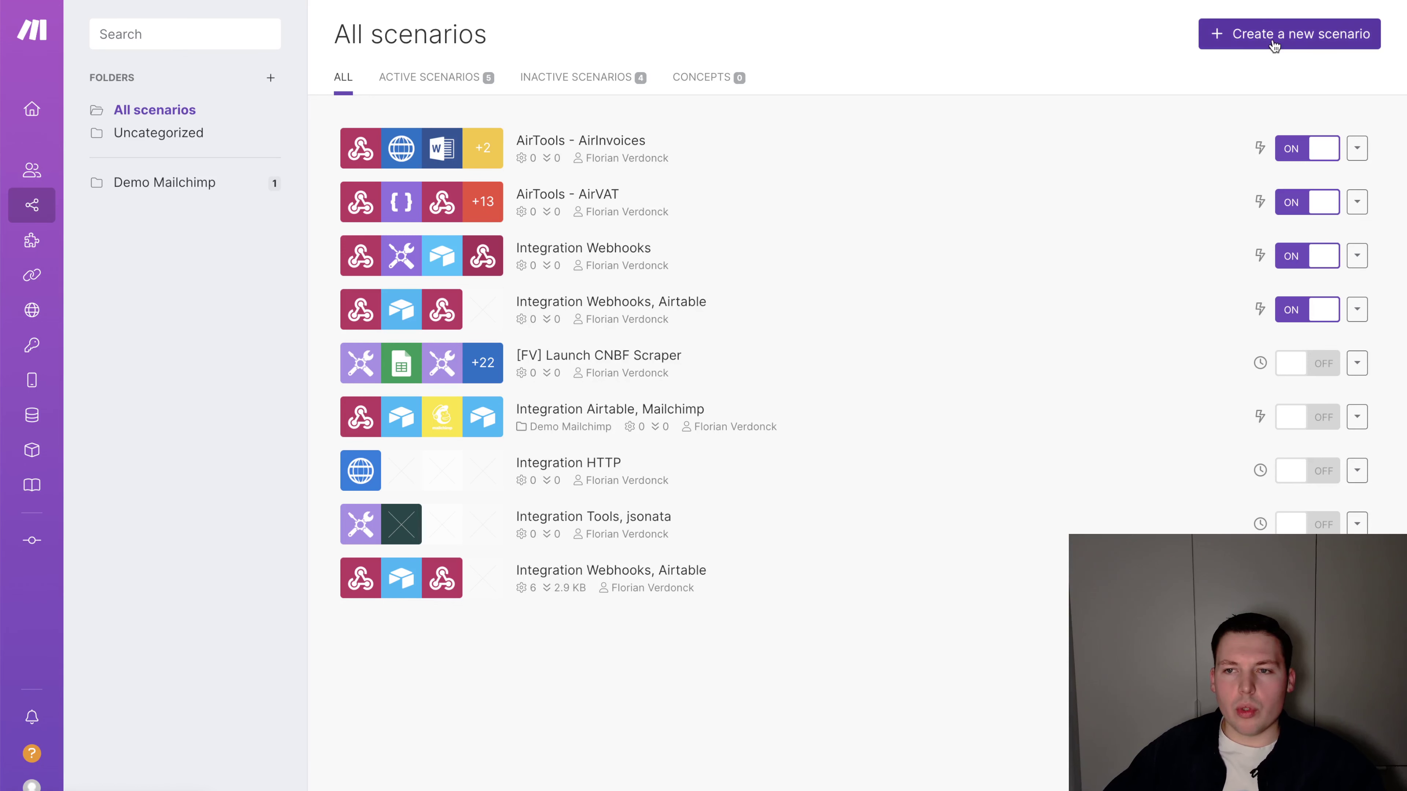
# Create a new scenario titled 'QR Code Tracking Temps'
pyautogui.click(1269, 36)
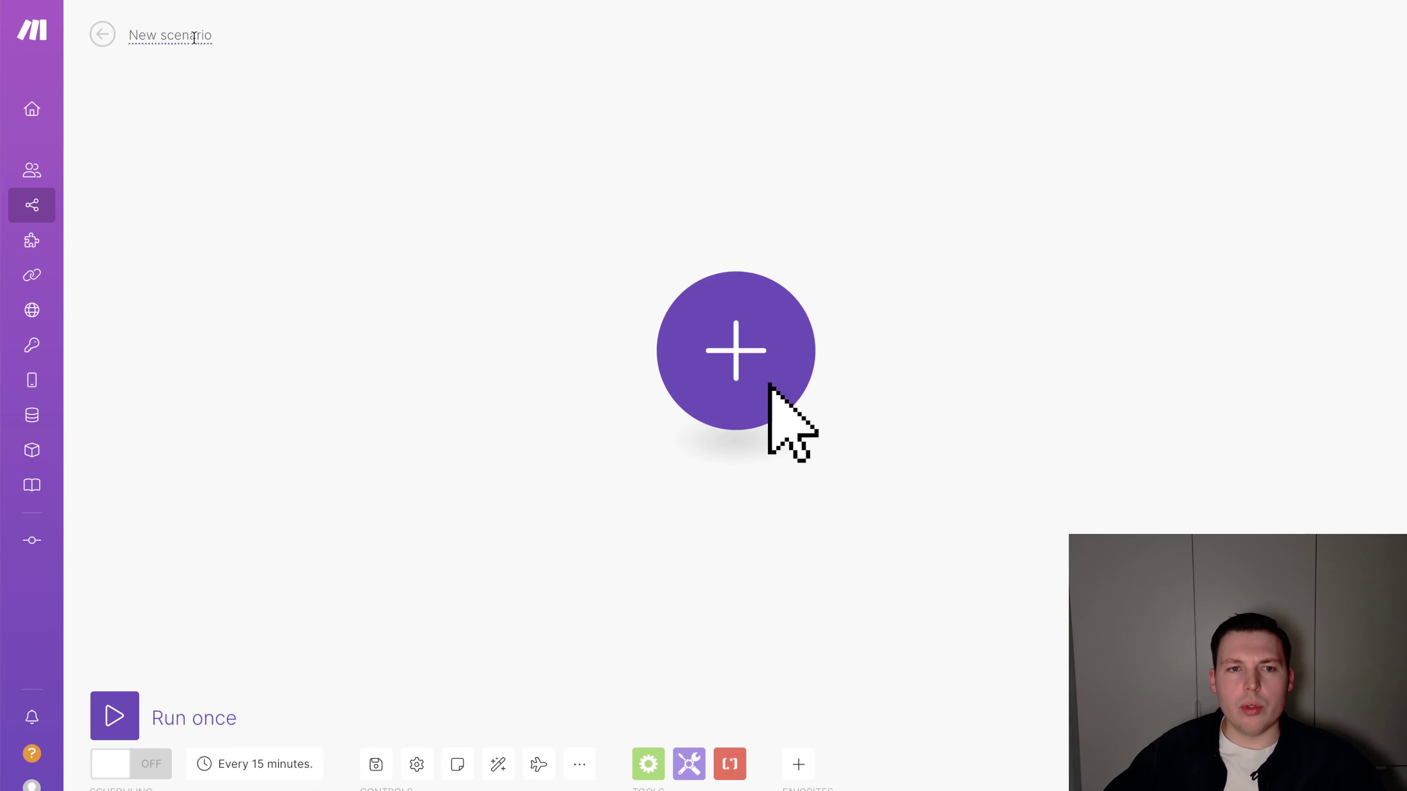
pyautogui.click(170, 35)
pyautogui.press('BackSpace')
pyautogui.write('Q')
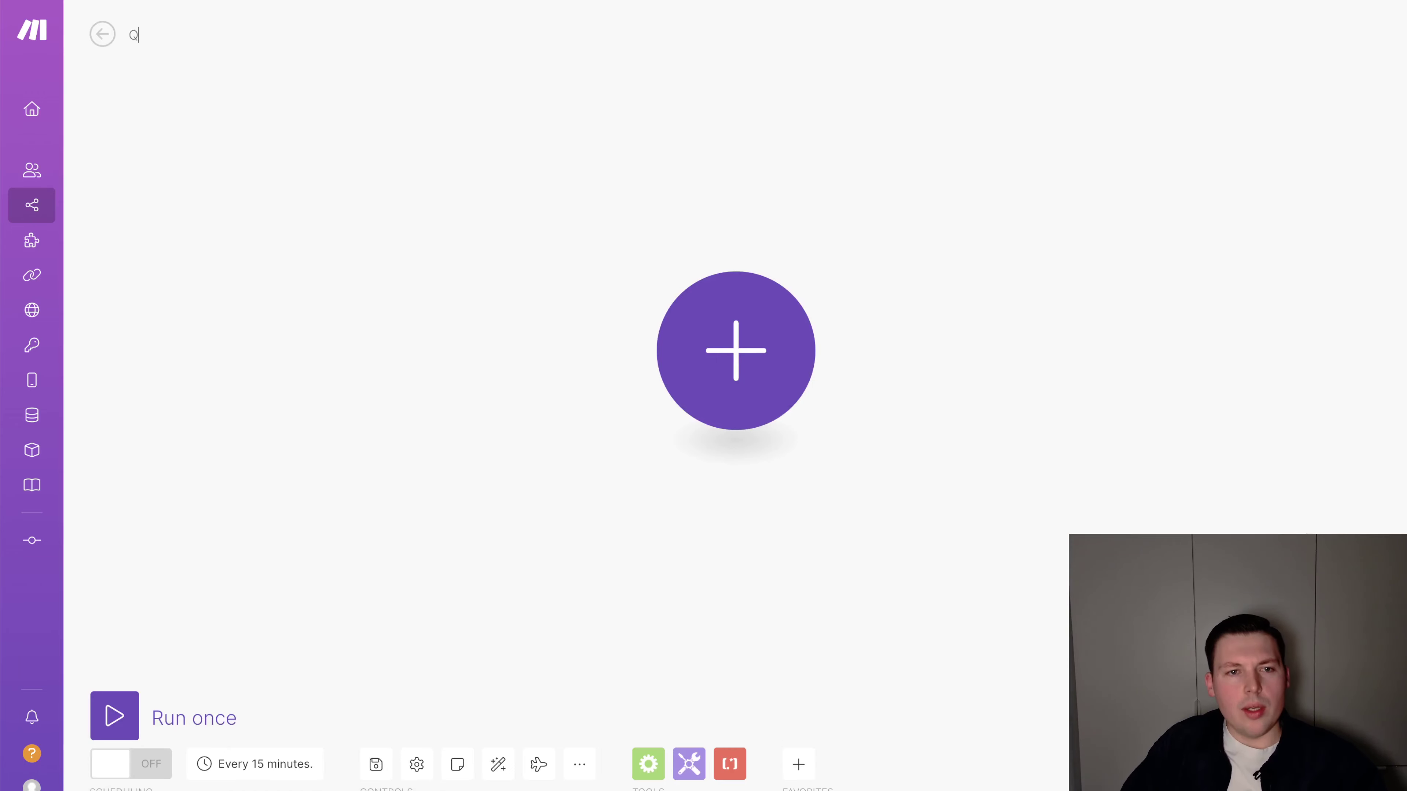
pyautogui.write('R Code Tracki')
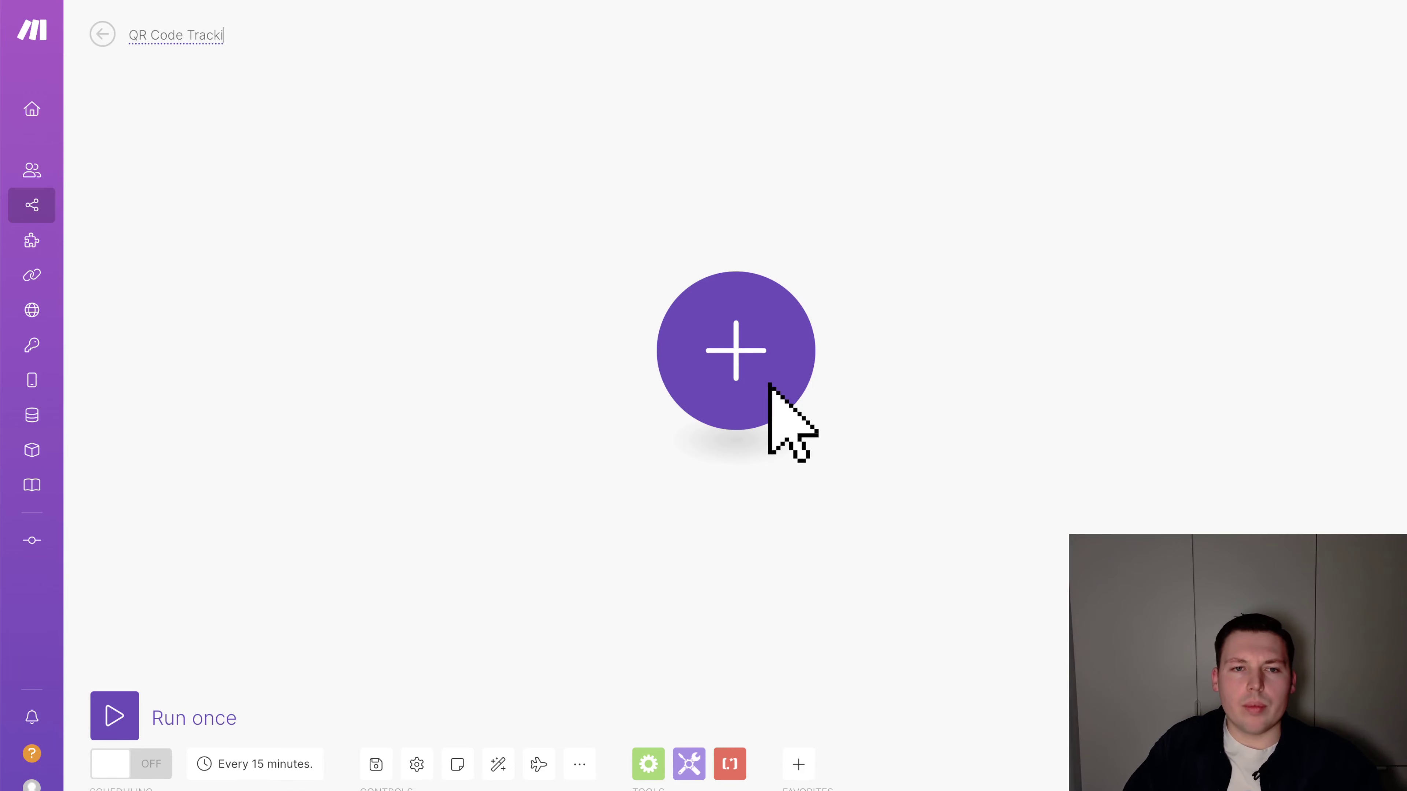
pyautogui.write('ng Temps')
pyautogui.press('Return')
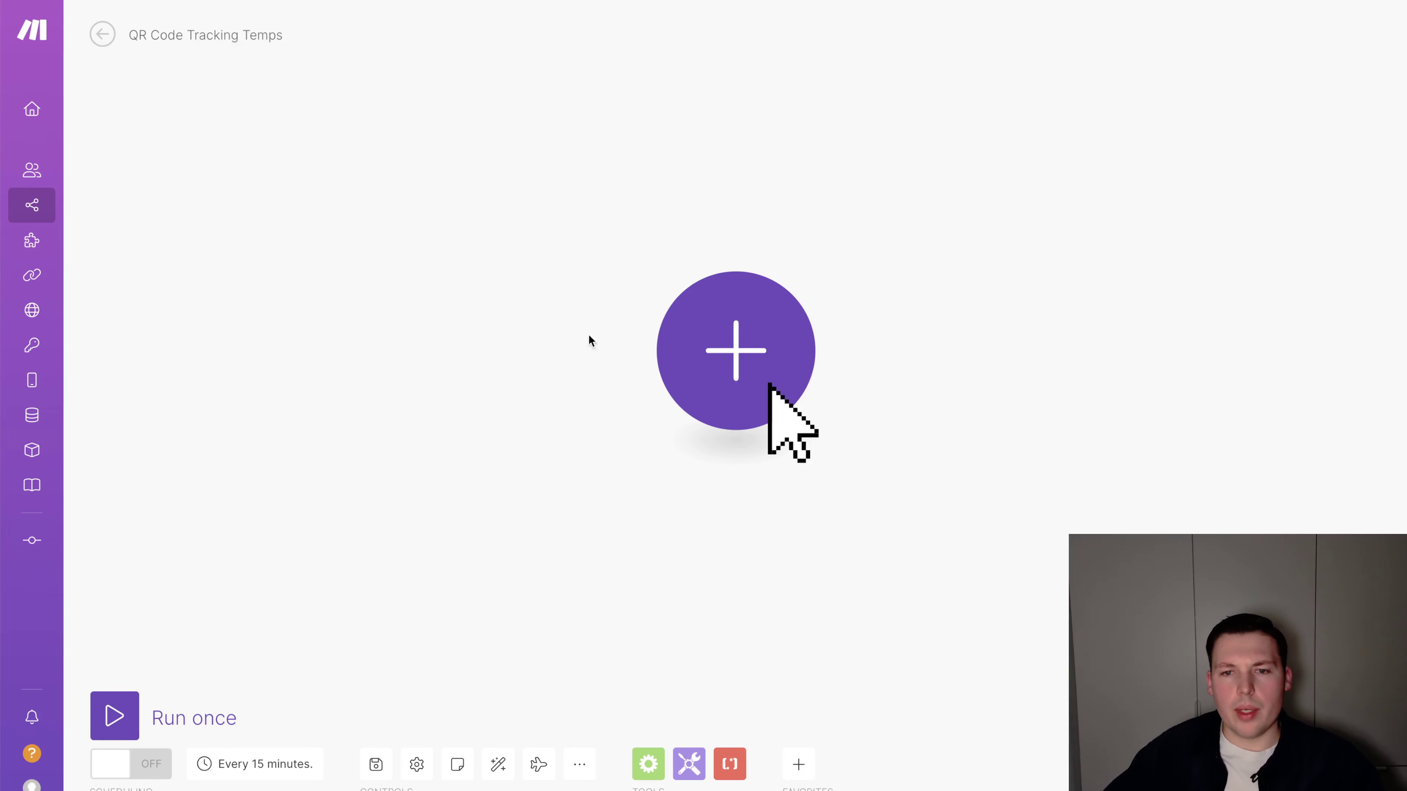
# Add a Webhooks custom webhook as the scenario's trigger module
pyautogui.click(772, 388)
pyautogui.write('webhook')
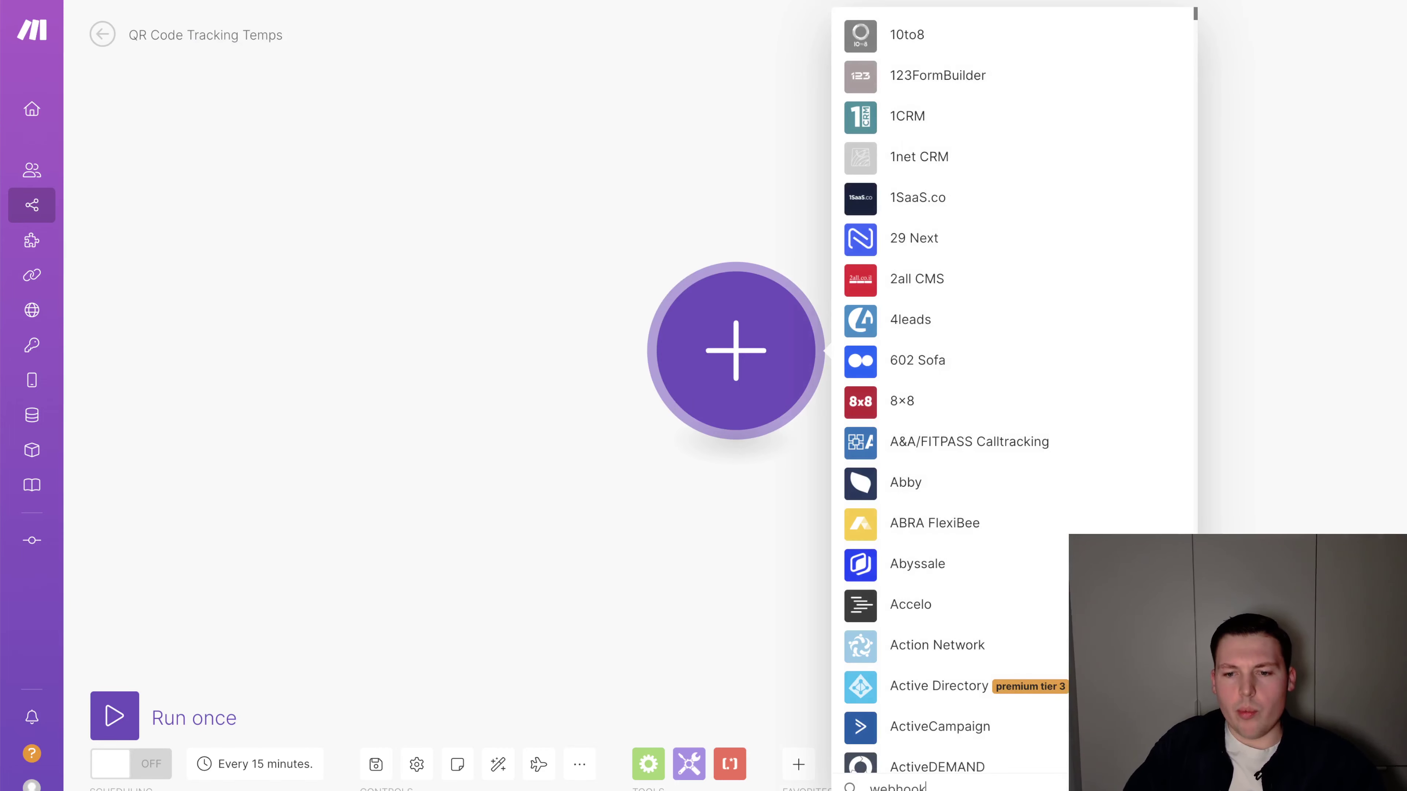
pyautogui.scroll(-6, 920, 490)
pyautogui.press('super+a')
pyautogui.press('BackSpace')
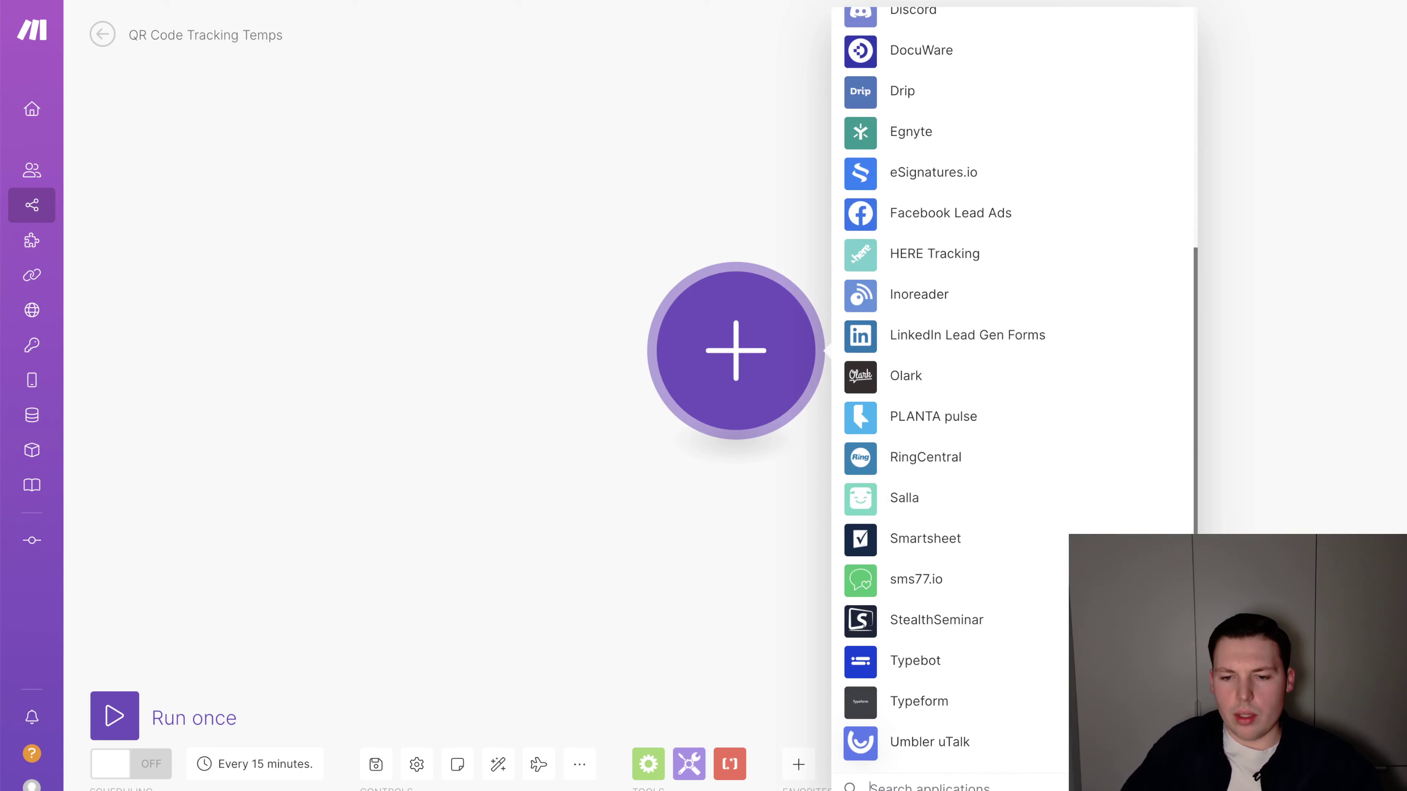
pyautogui.write('webhooks')
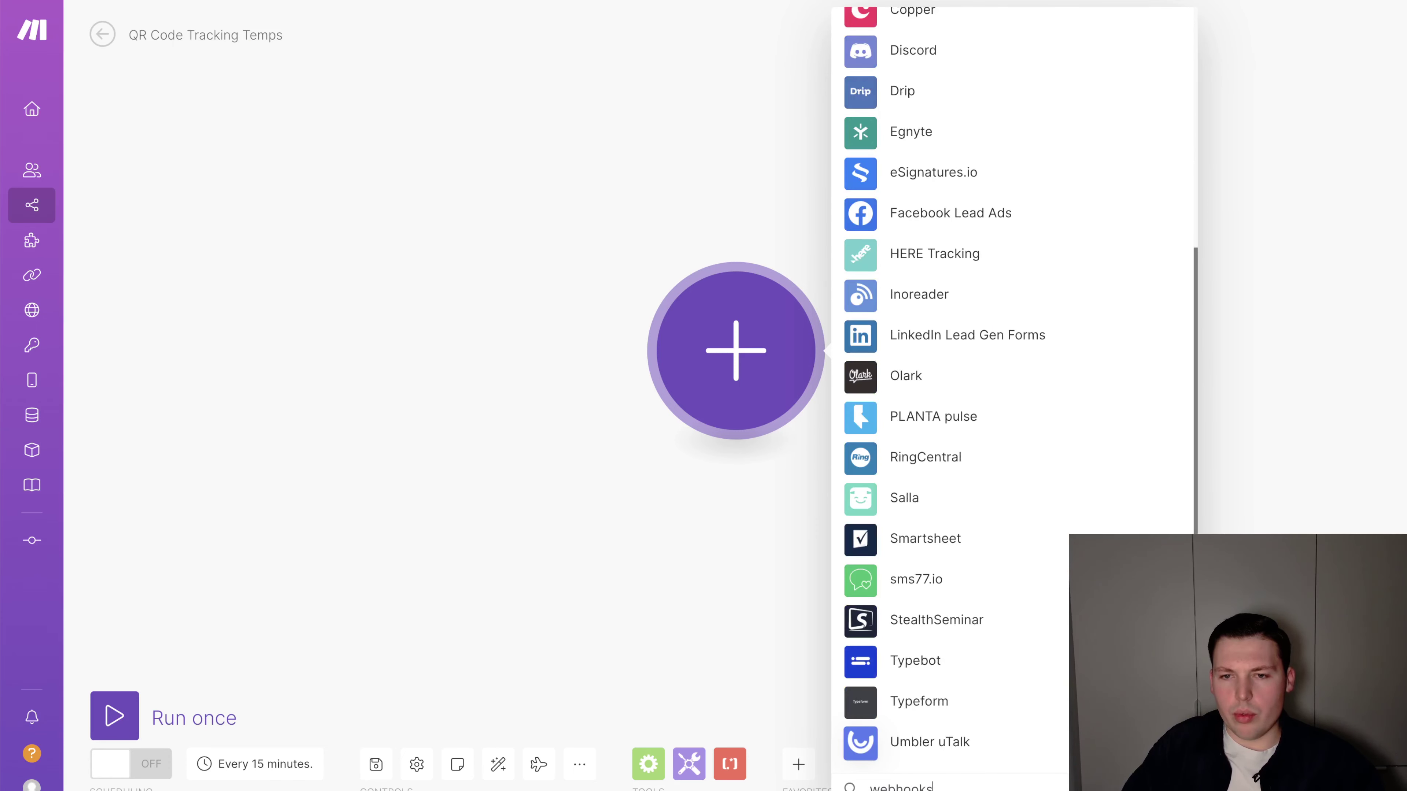
pyautogui.click(957, 331)
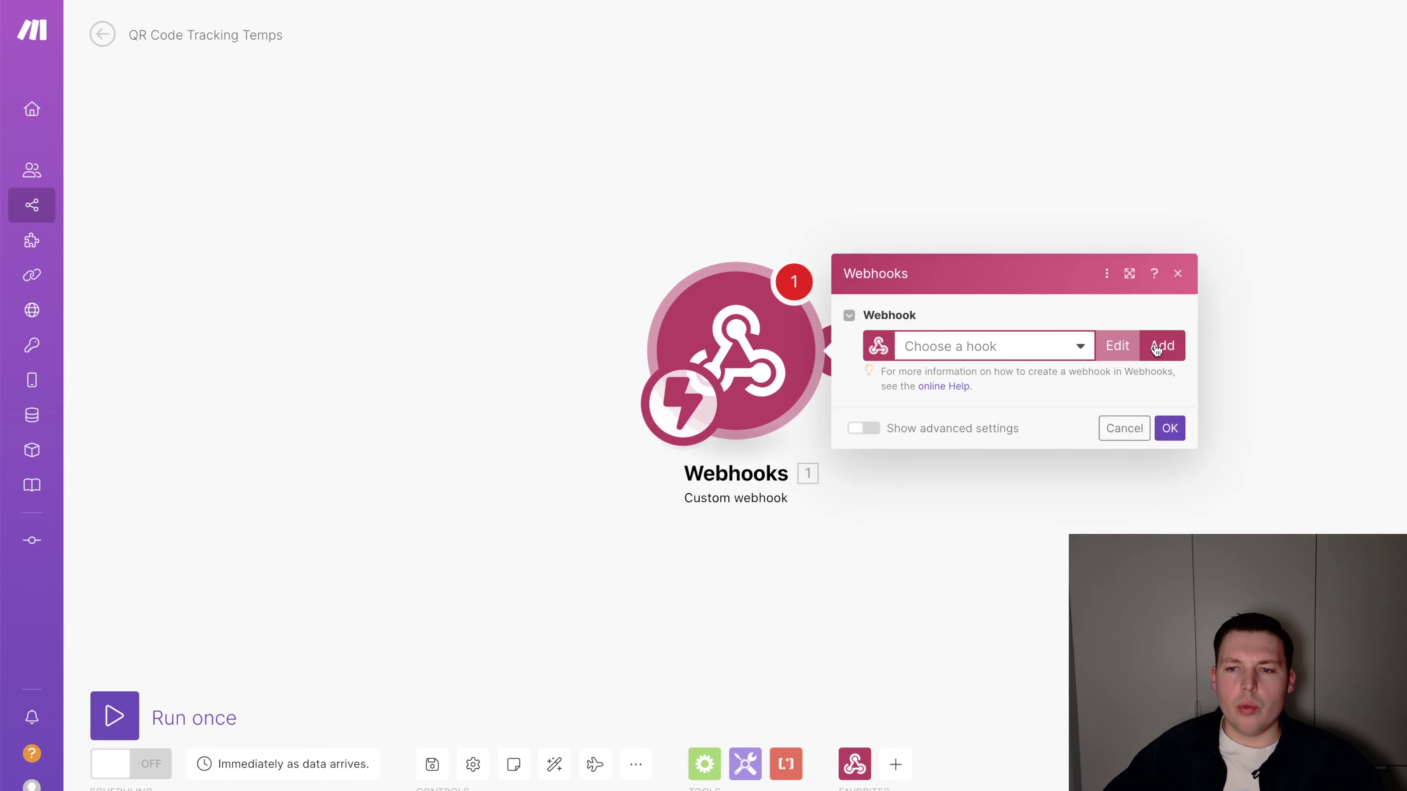
# Create and save a new webhook named '[DEMO] QR Tracking' for the trigger
pyautogui.click(1157, 352)
pyautogui.click(925, 288)
pyautogui.press('super+a')
pyautogui.press('BackSpace')
pyautogui.write('[QR')
pyautogui.write('EMO] ')
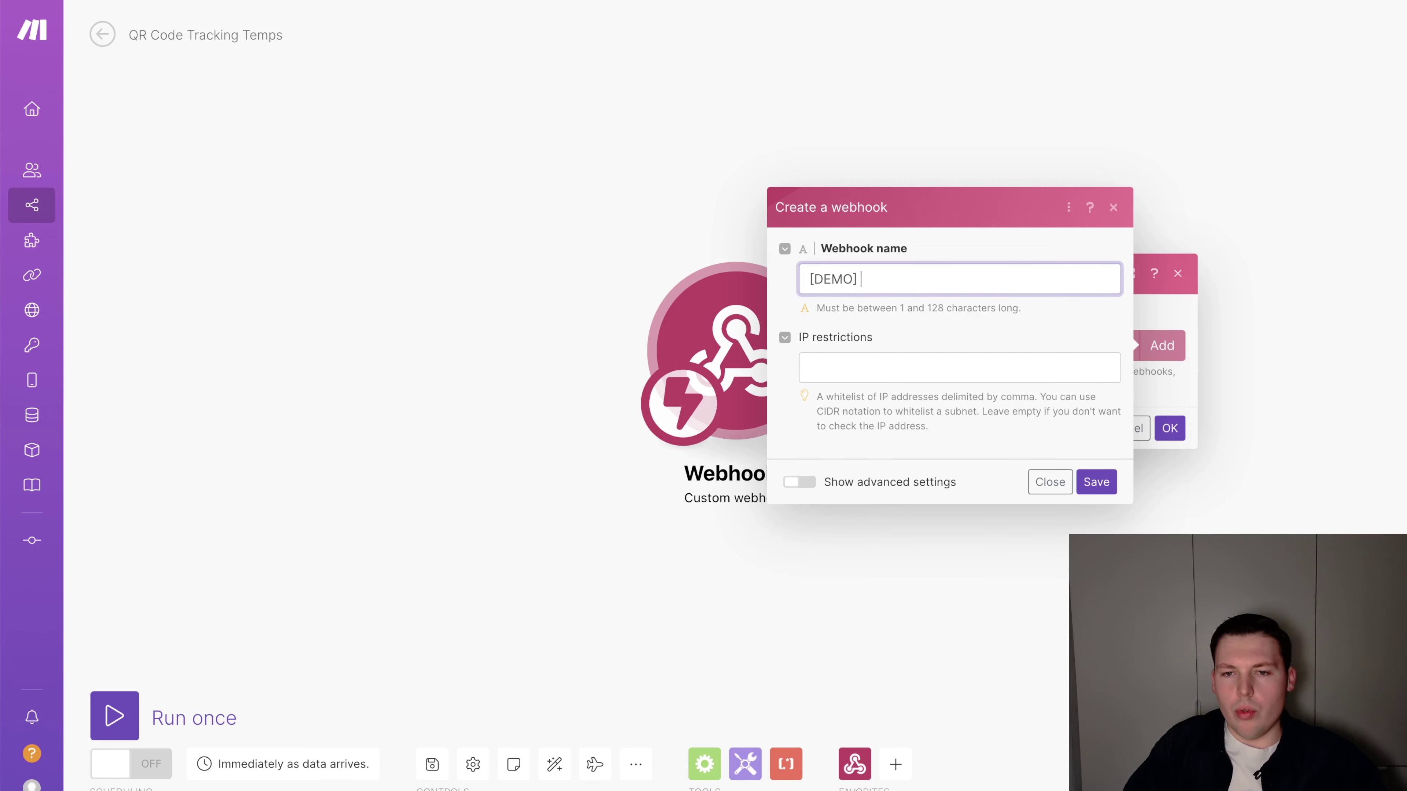
pyautogui.write('QR Trackoing')
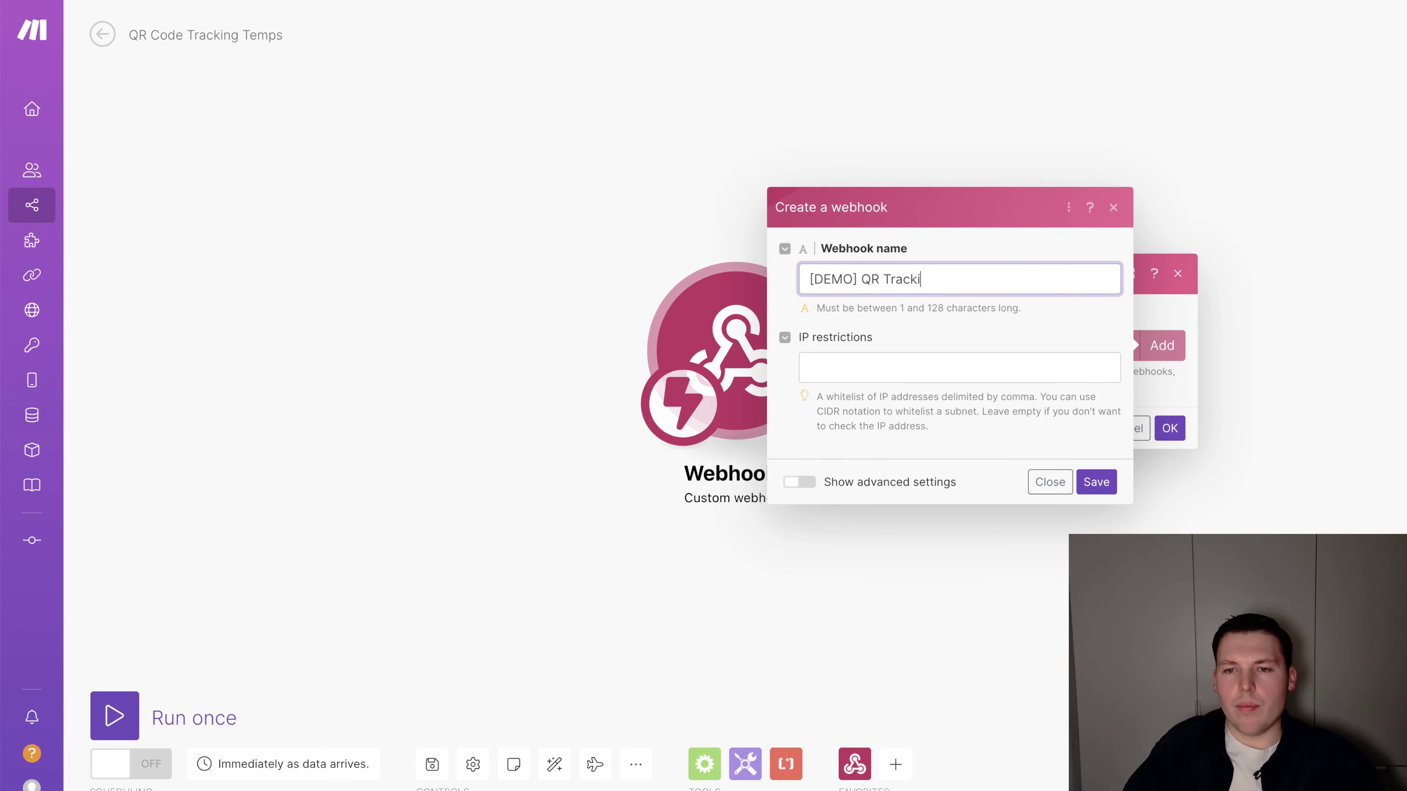
pyautogui.click(1096, 482)
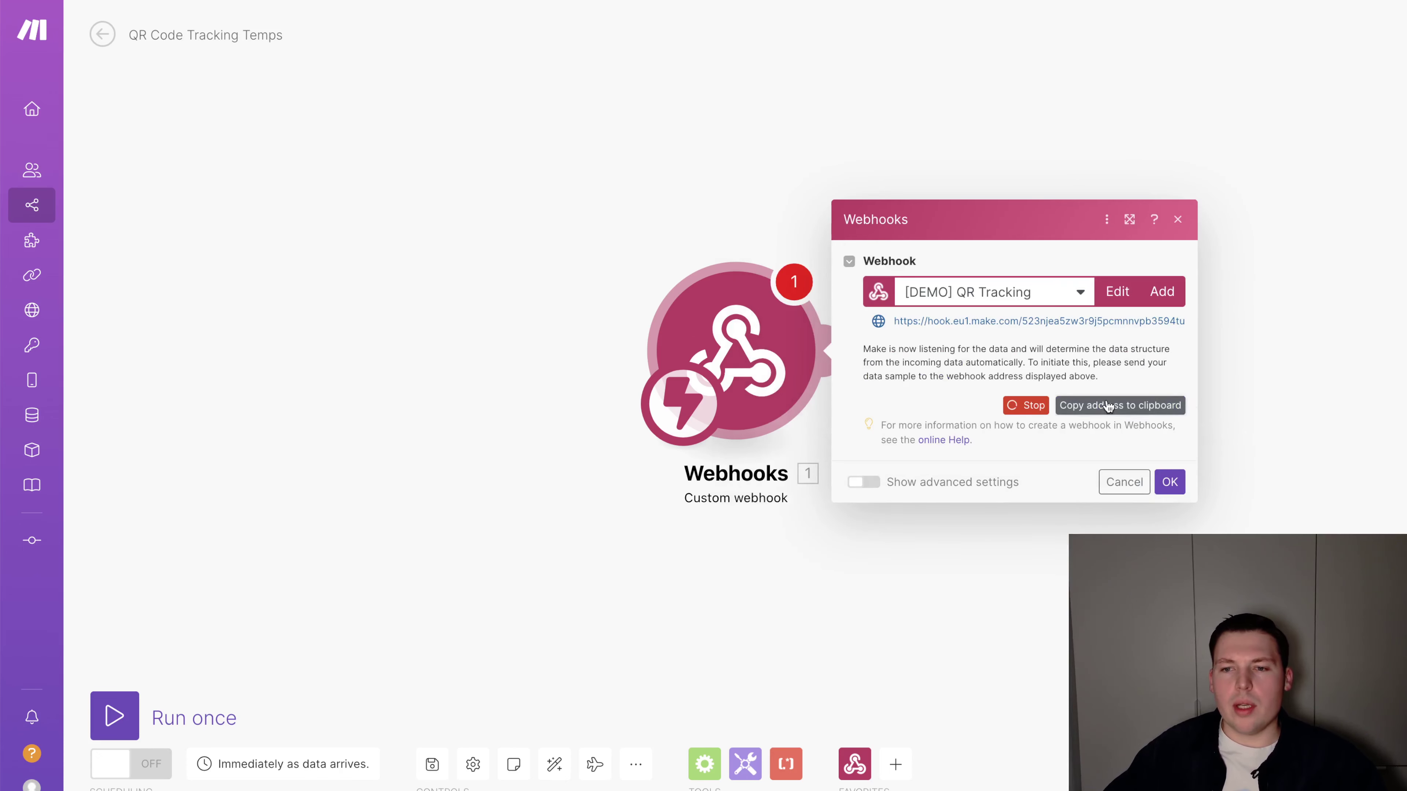
pyautogui.click(1169, 481)
pyautogui.rightClick(741, 326)
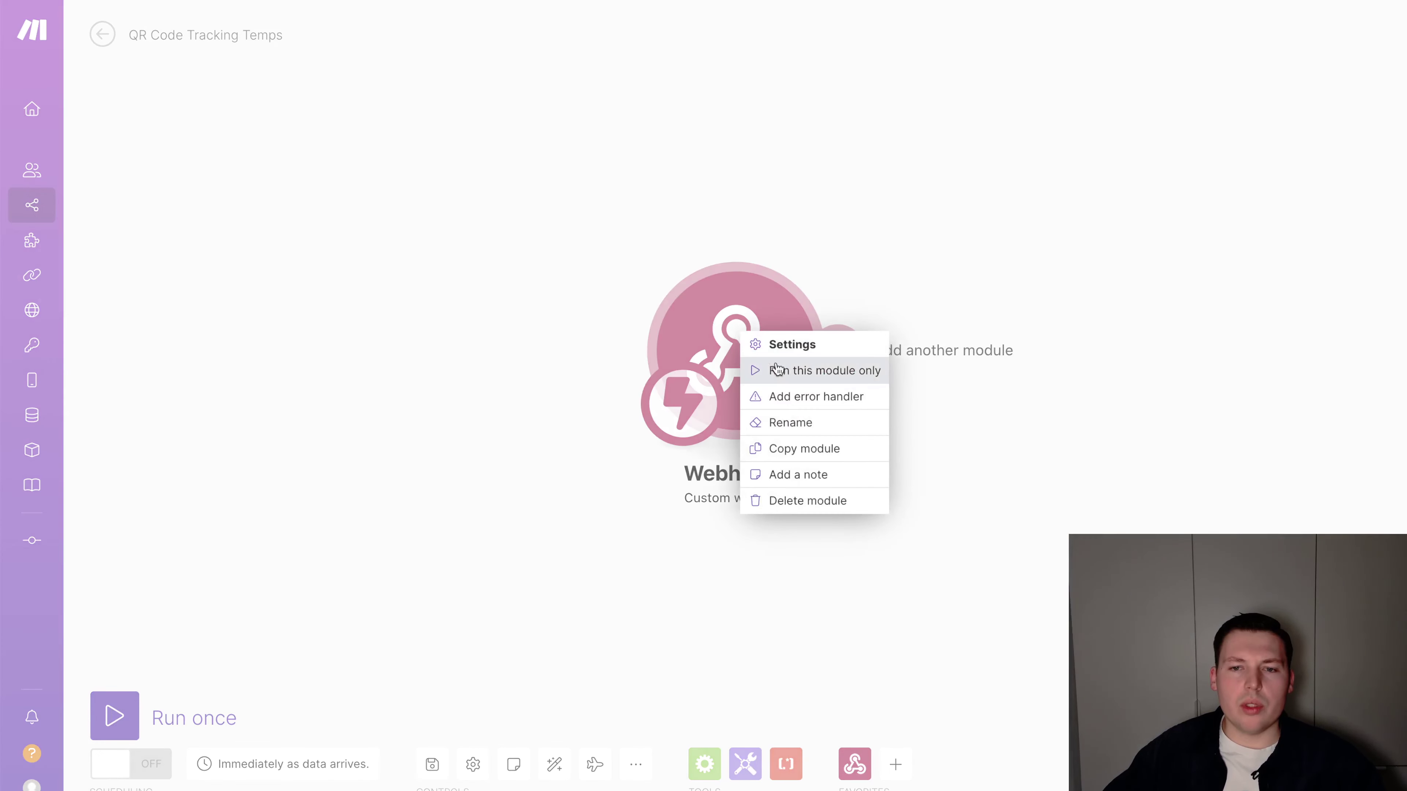
pyautogui.press('Escape')
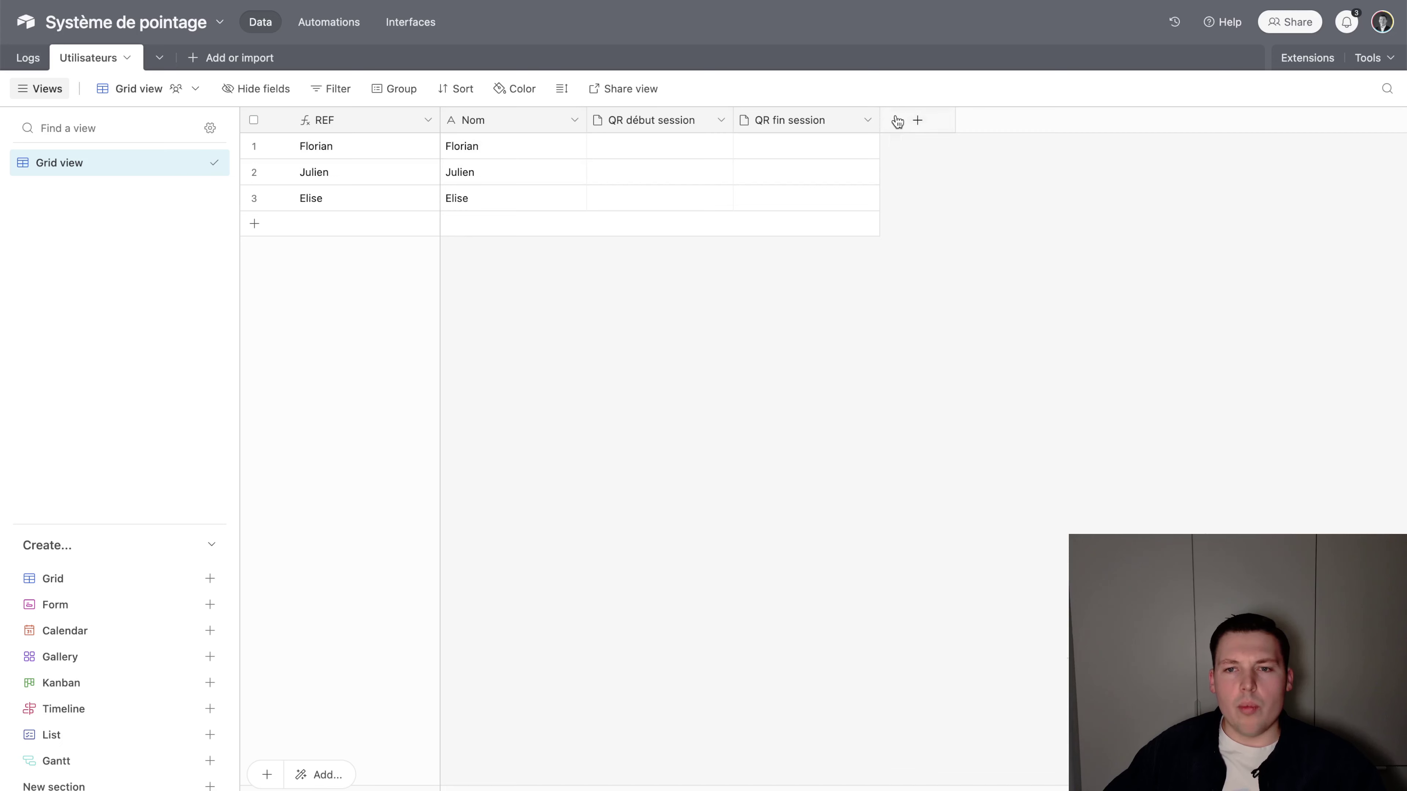
# Add a new Airtable field named 'Lien' and set its type to Formula
pyautogui.click(897, 120)
pyautogui.write('Lien base QR')
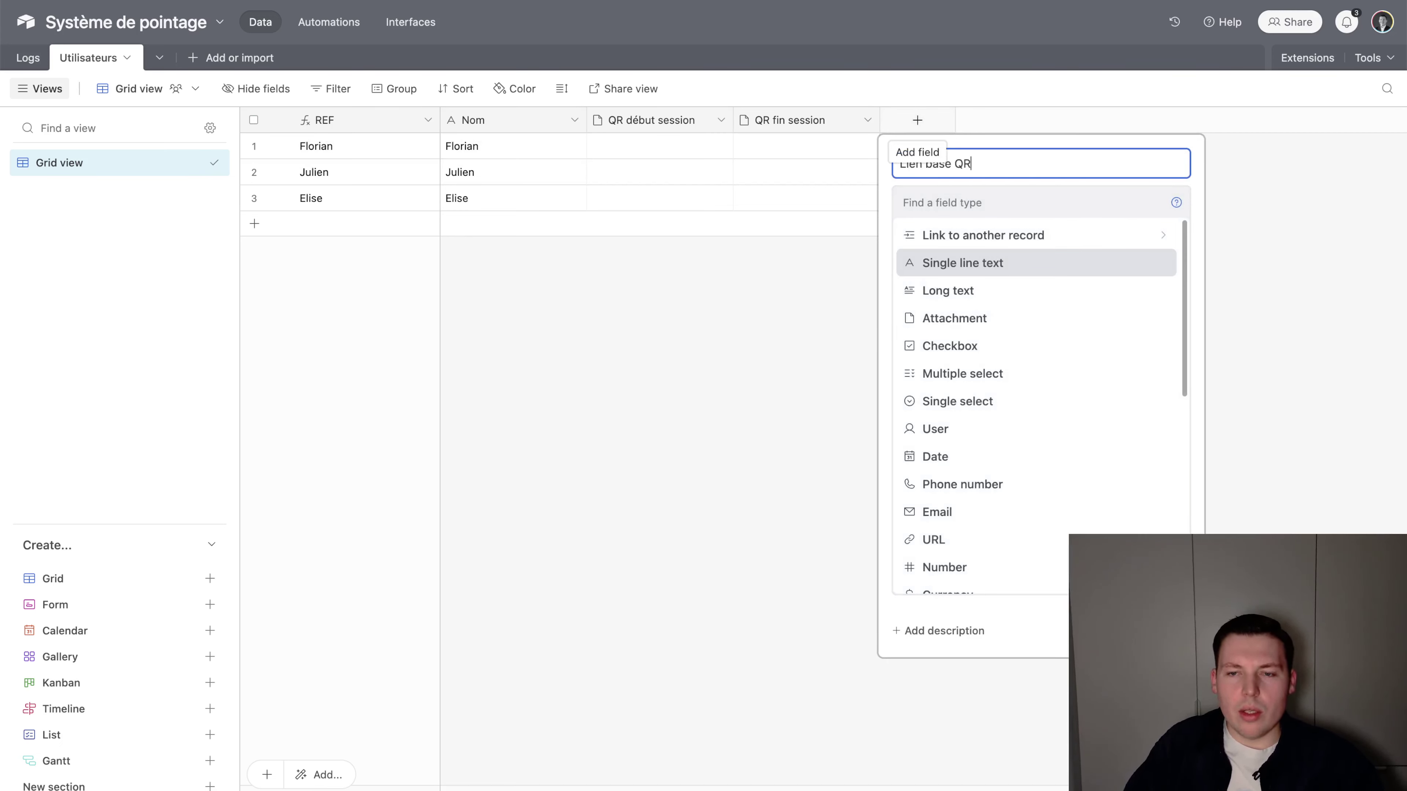
pyautogui.press('Tab')
pyautogui.write('fo')
pyautogui.press('BackSpace')
pyautogui.press('BackSpace')
pyautogui.write('Lien')
pyautogui.press('BackSpace')
pyautogui.press('BackSpace')
pyautogui.press('BackSpace')
pyautogui.press('BackSpace')
pyautogui.write('f')
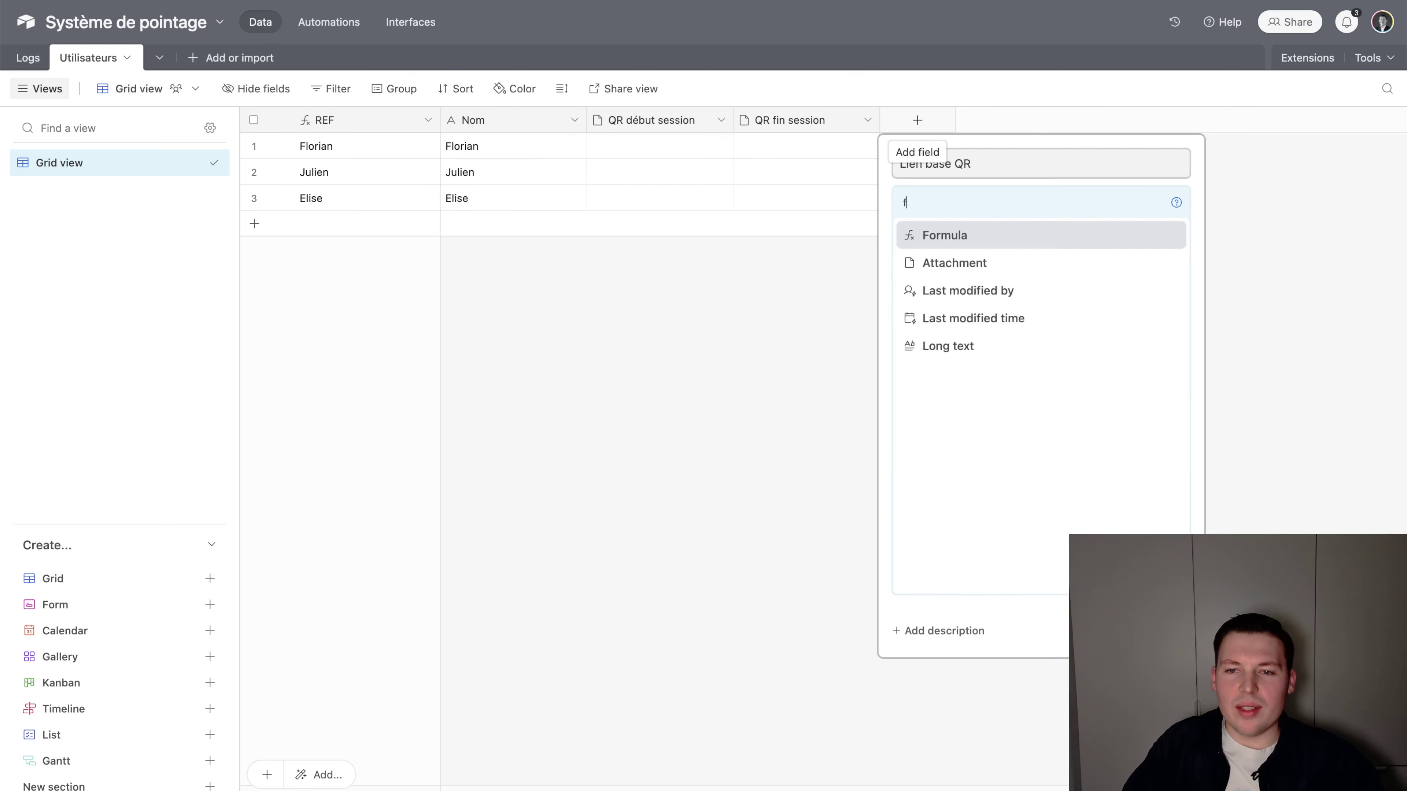
pyautogui.press('Return')
# Name it 'Lien début session QR' with a formula joining the Make webhook URL and RECORD_ID()
pyautogui.write('Lien')
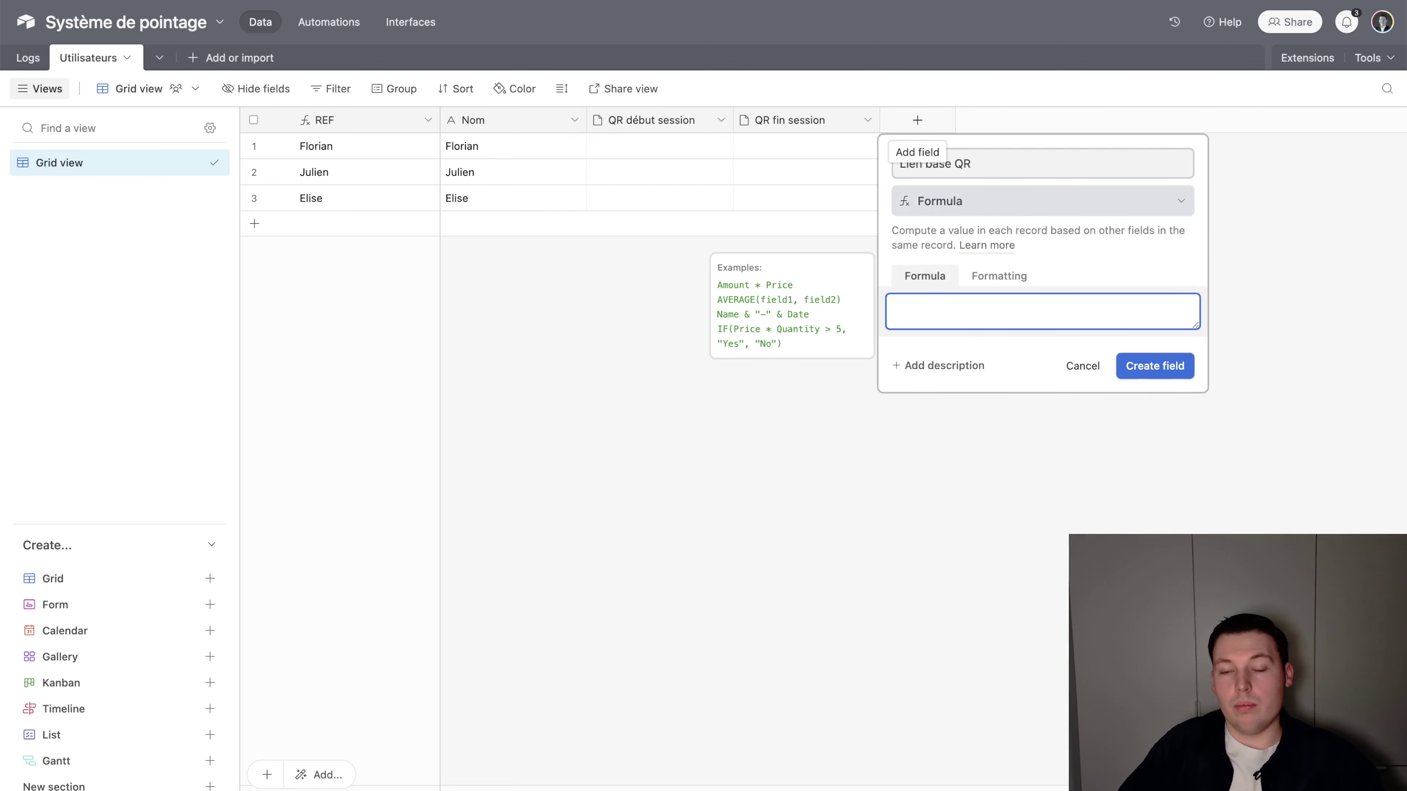
pyautogui.doubleClick(944, 164)
pyautogui.write('début')
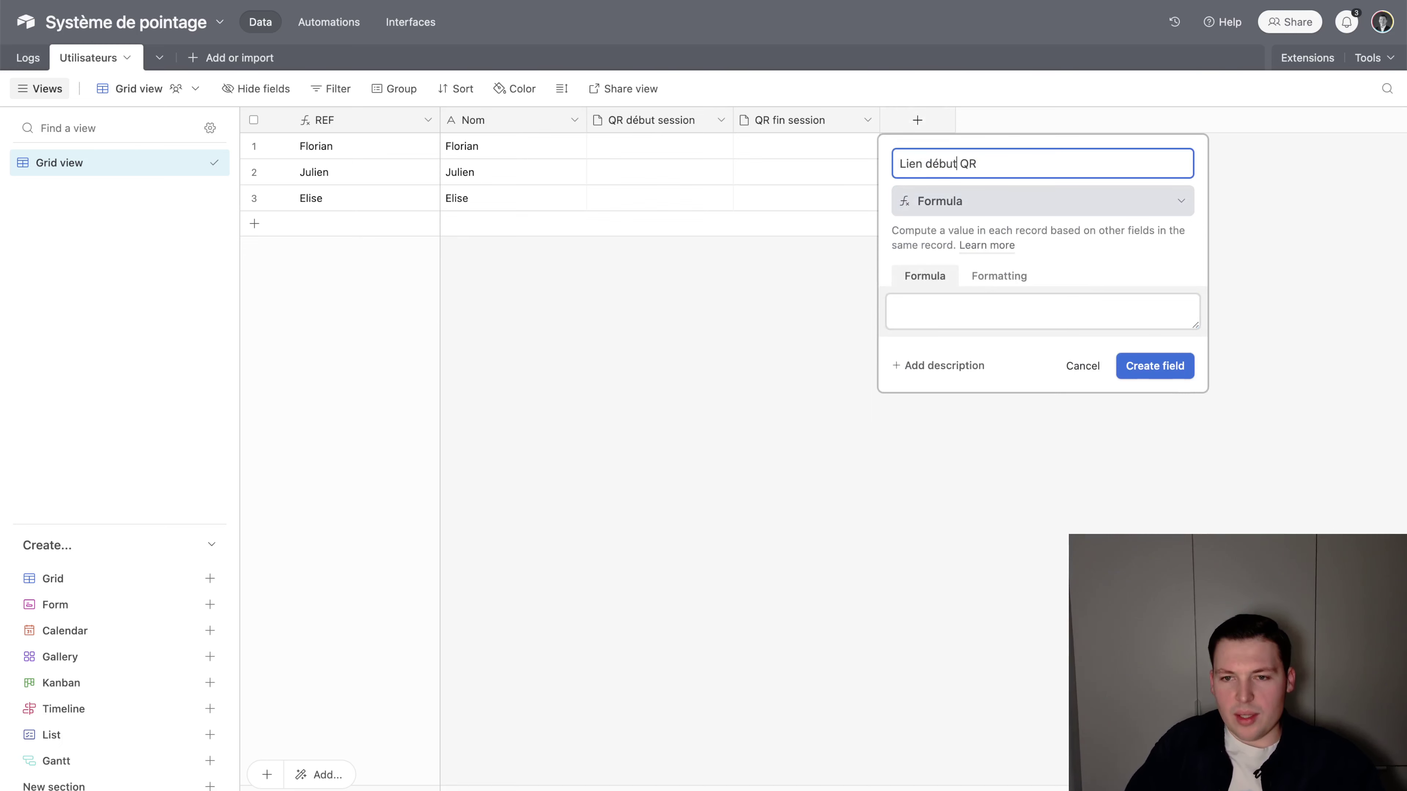
pyautogui.click(960, 299)
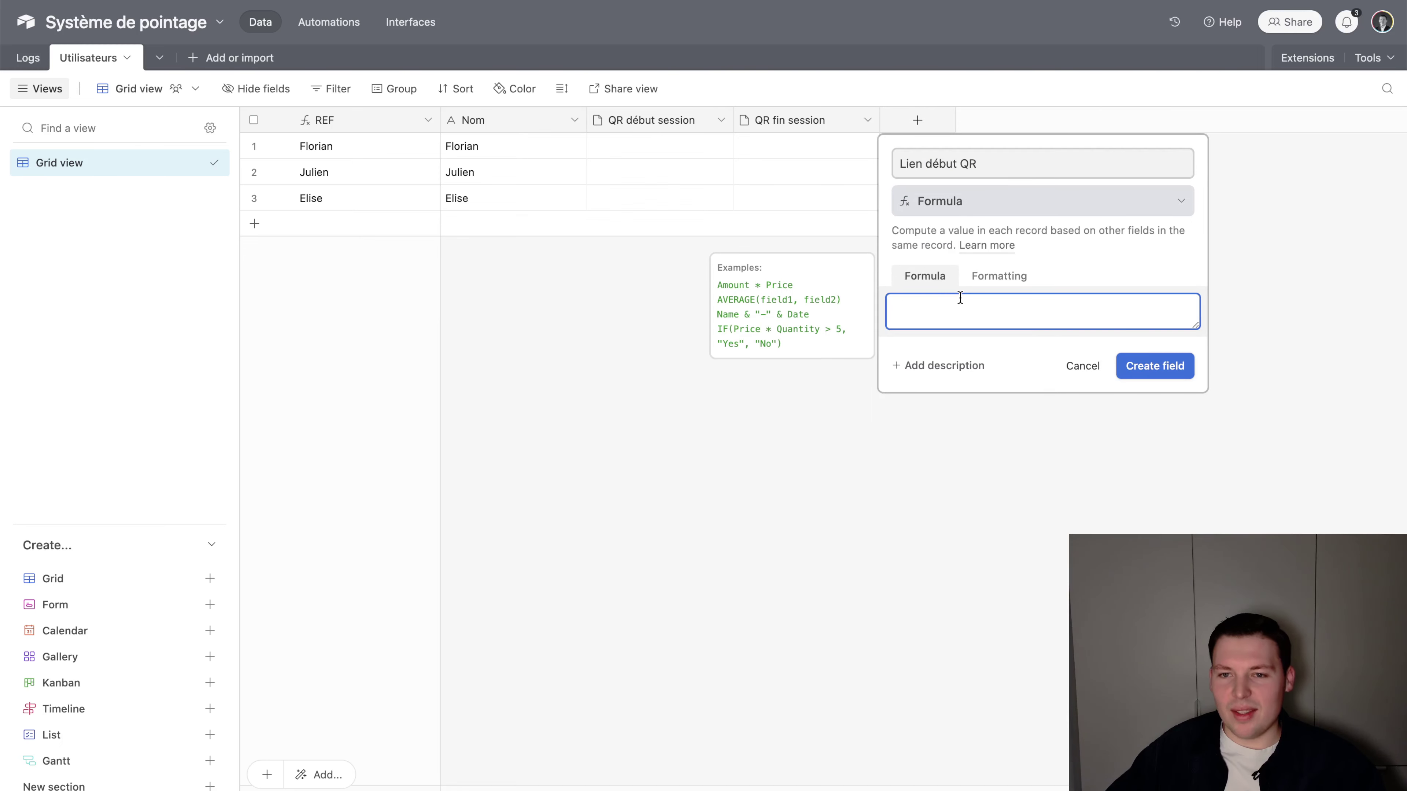
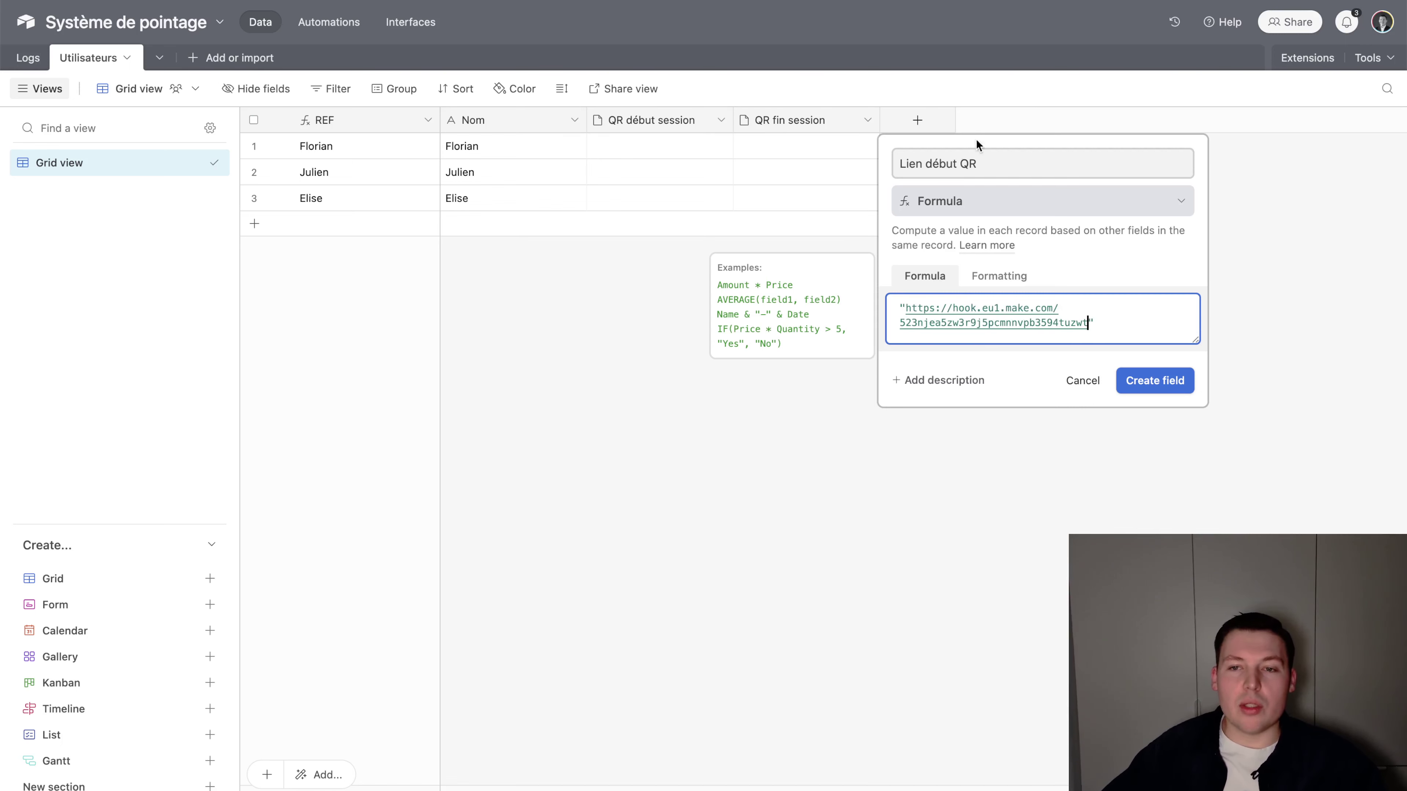
pyautogui.click(961, 163)
pyautogui.write('session')
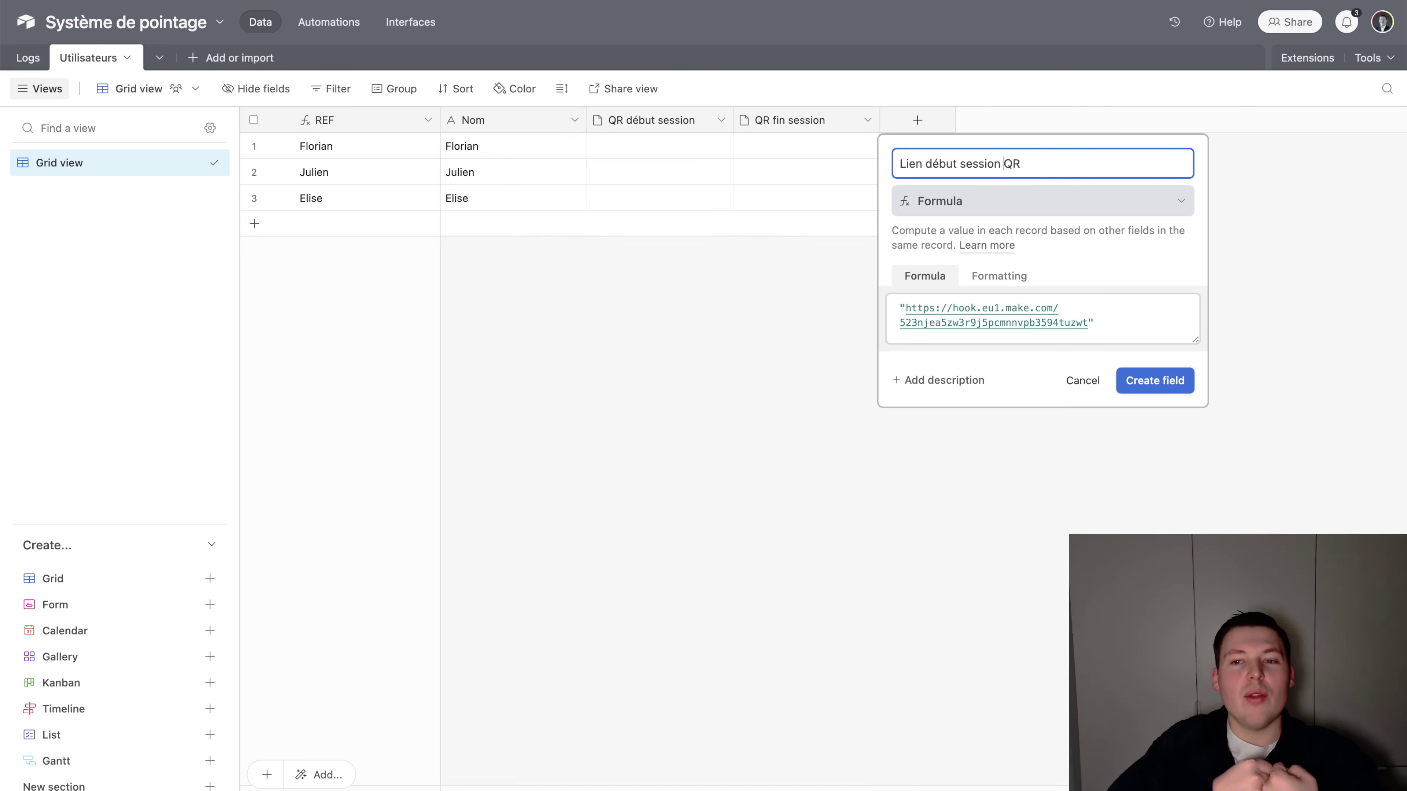
pyautogui.click(1089, 319)
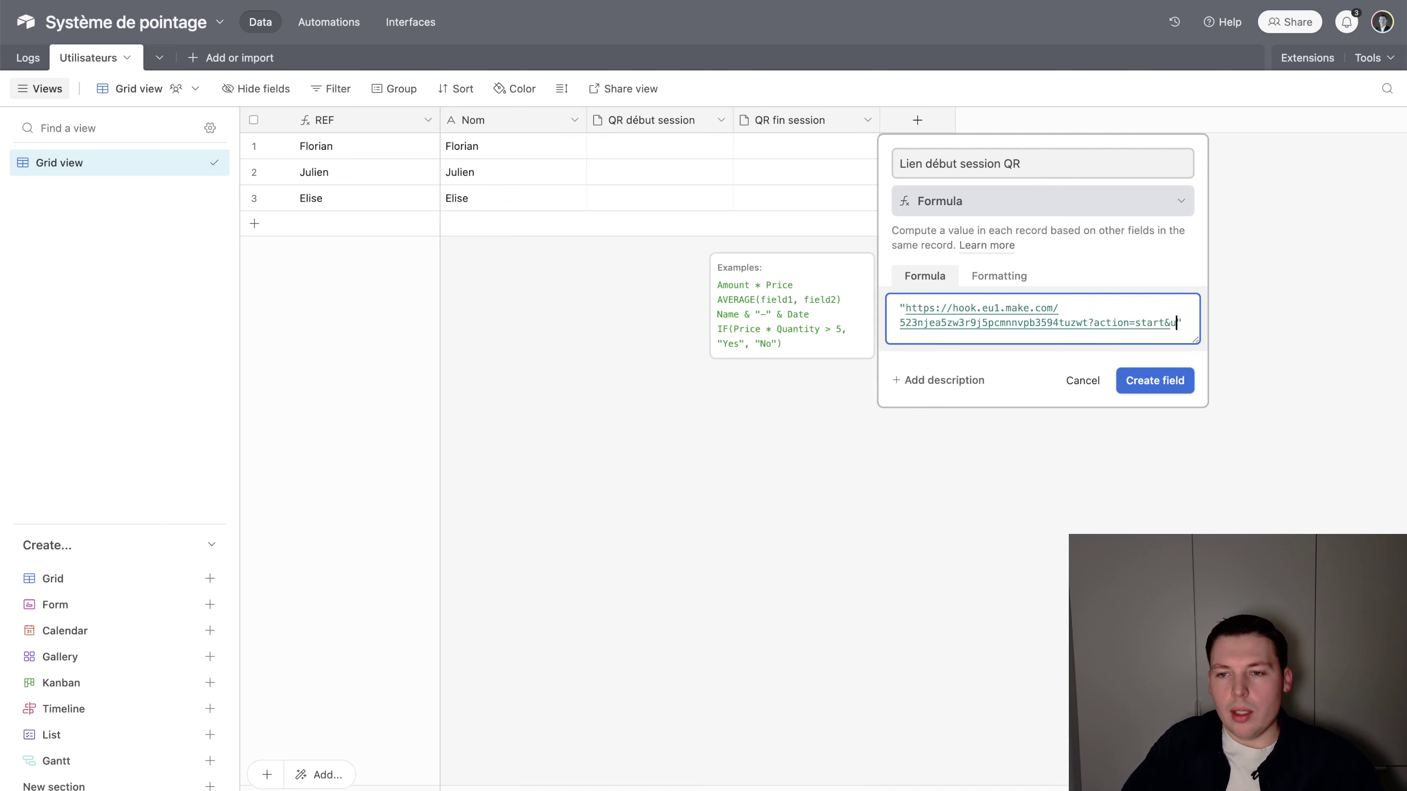
pyautogui.write('ser_id=')
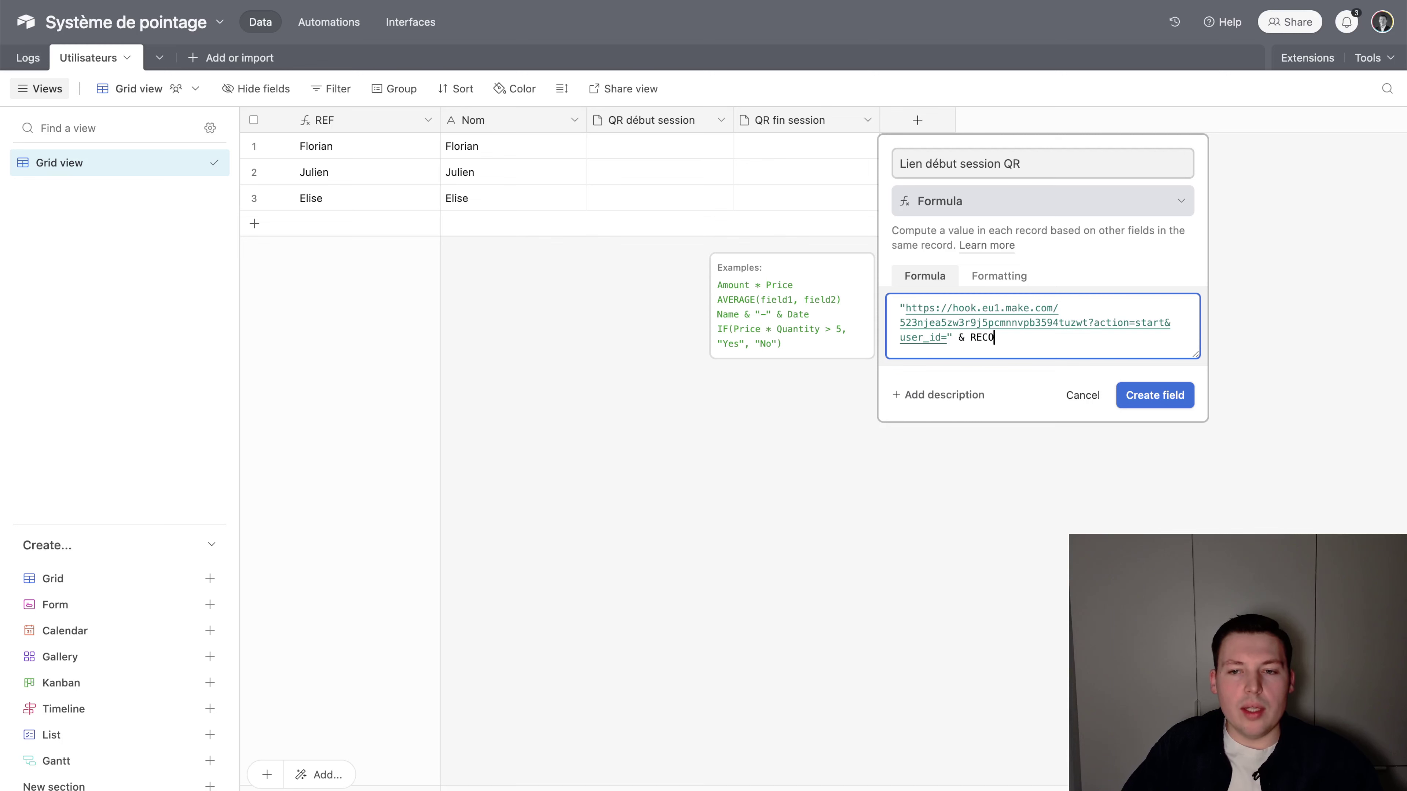
pyautogui.write('ID()')
pyautogui.click(1161, 398)
pyautogui.moveTo(1022, 120); pyautogui.dragTo(1082, 122)
pyautogui.hscroll(3, 1245, 179)
# Duplicate it as 'Lien fin session QR', changing action=start to action=end in the formula
pyautogui.rightClick(967, 119)
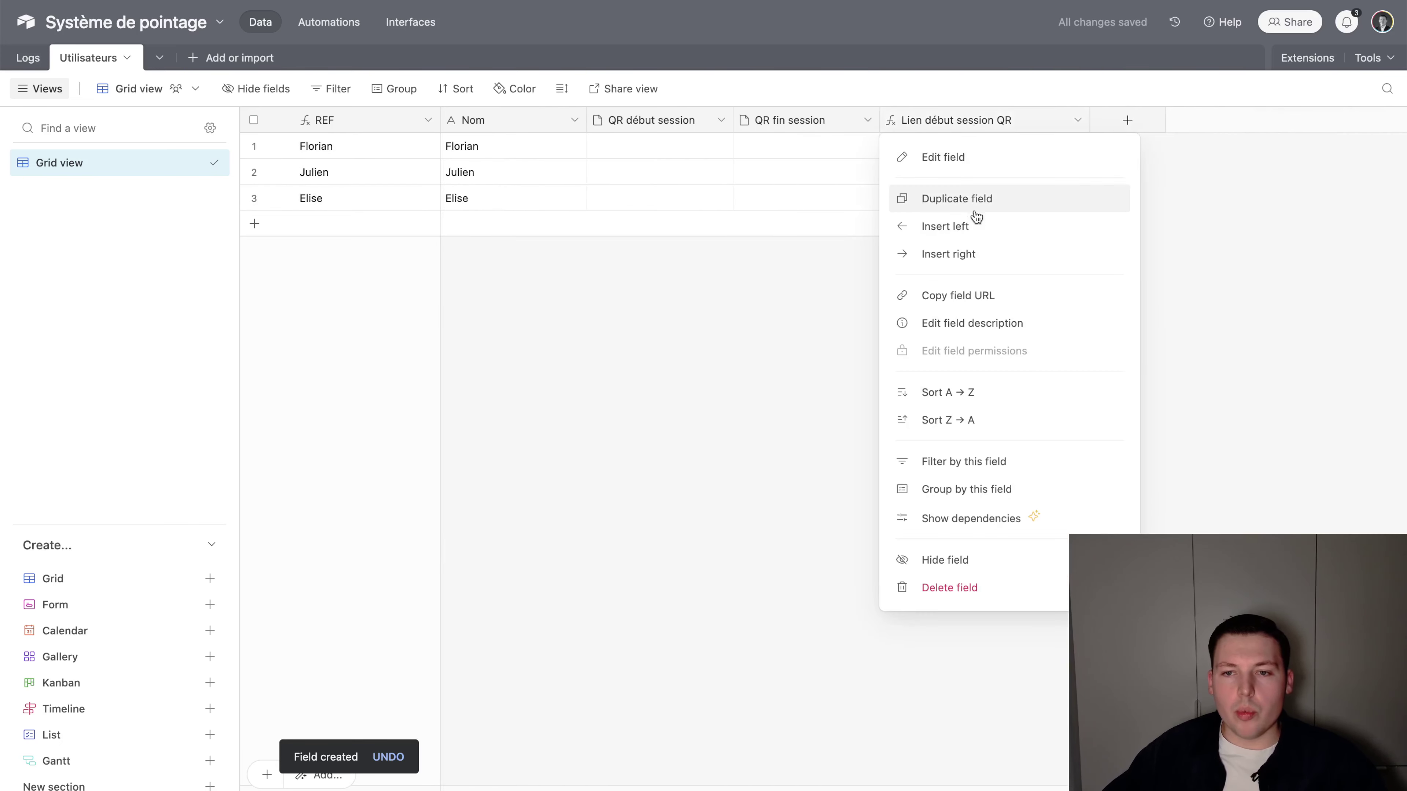
pyautogui.click(957, 198)
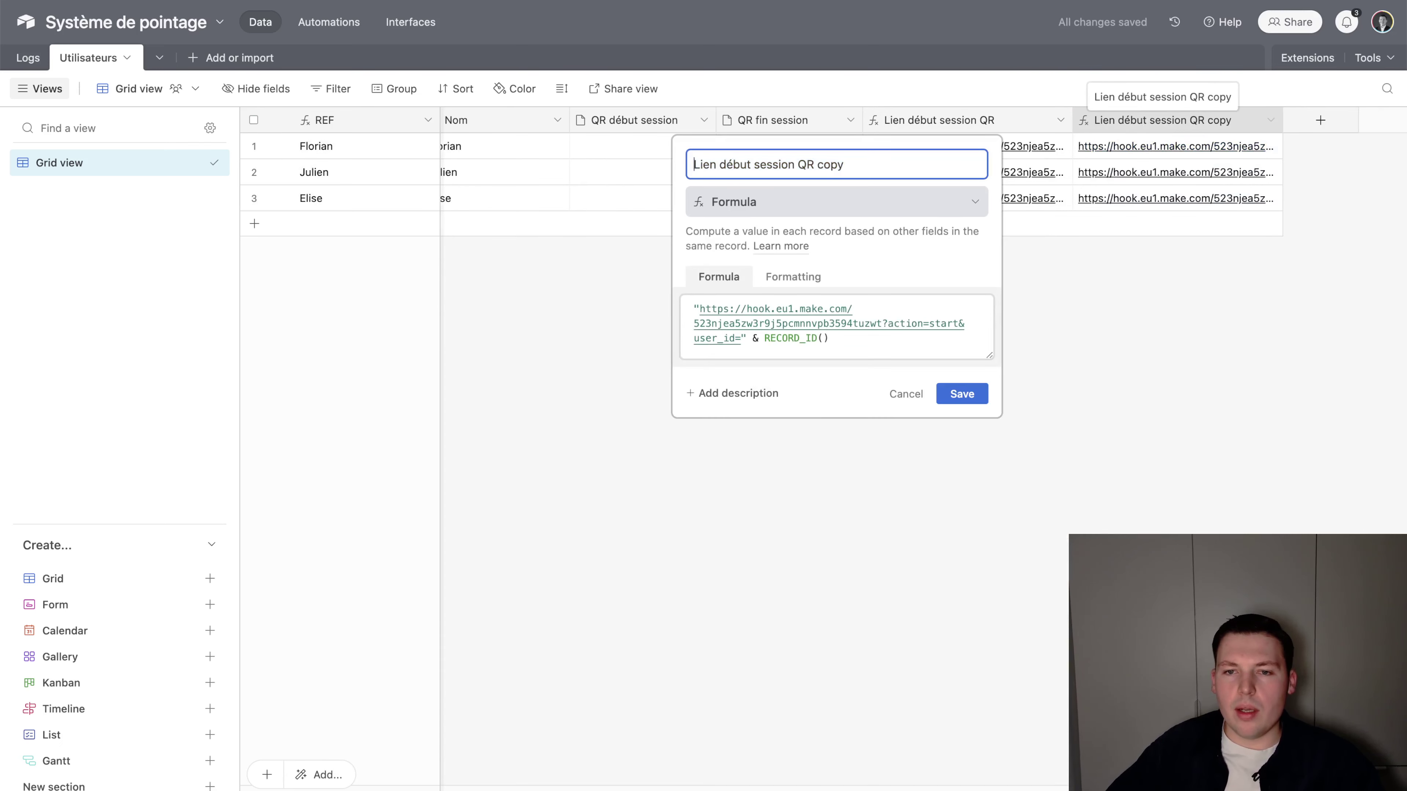
pyautogui.doubleClick(731, 164)
pyautogui.write('fin')
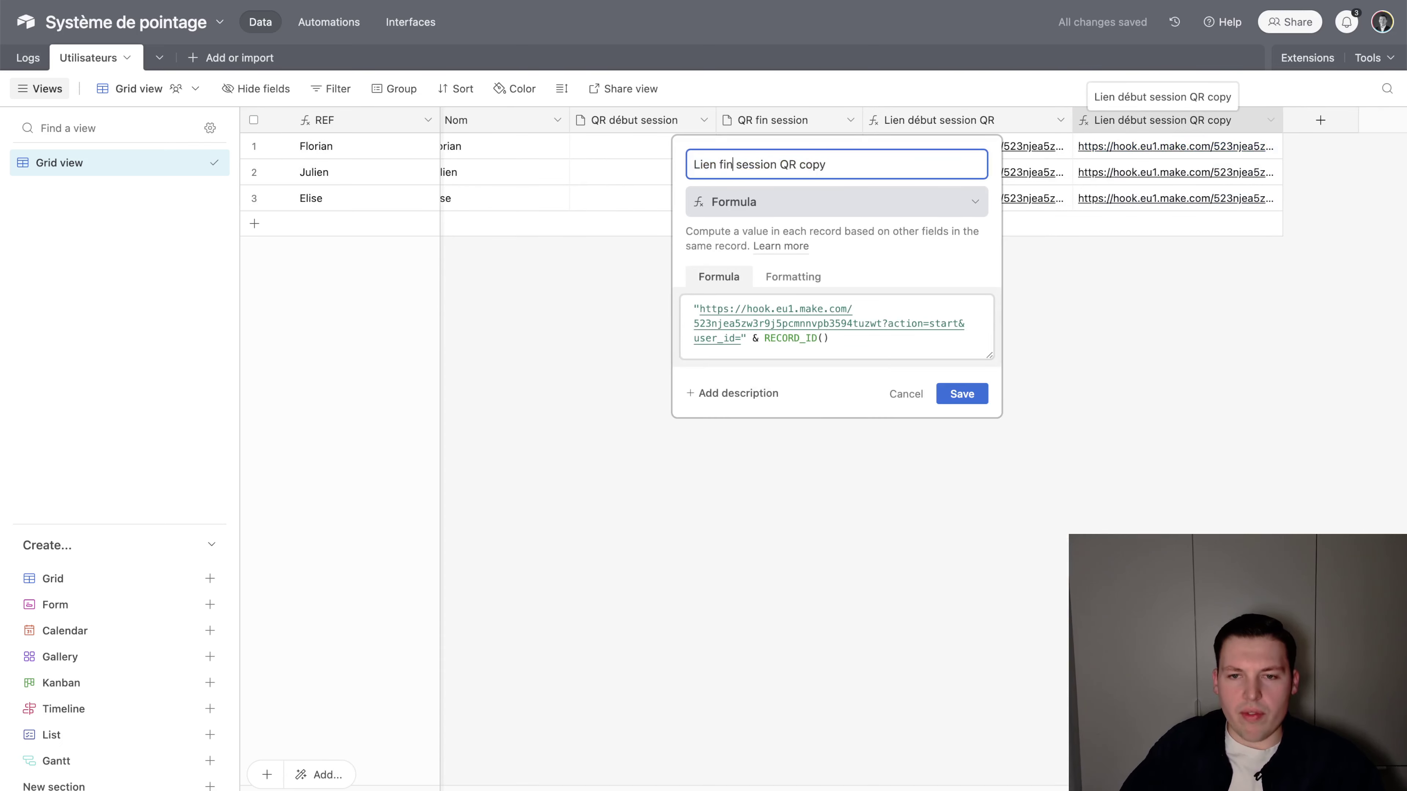
pyautogui.press('BackSpace')
pyautogui.press('BackSpace')
pyautogui.press('BackSpace')
pyautogui.press('BackSpace')
pyautogui.press('BackSpace')
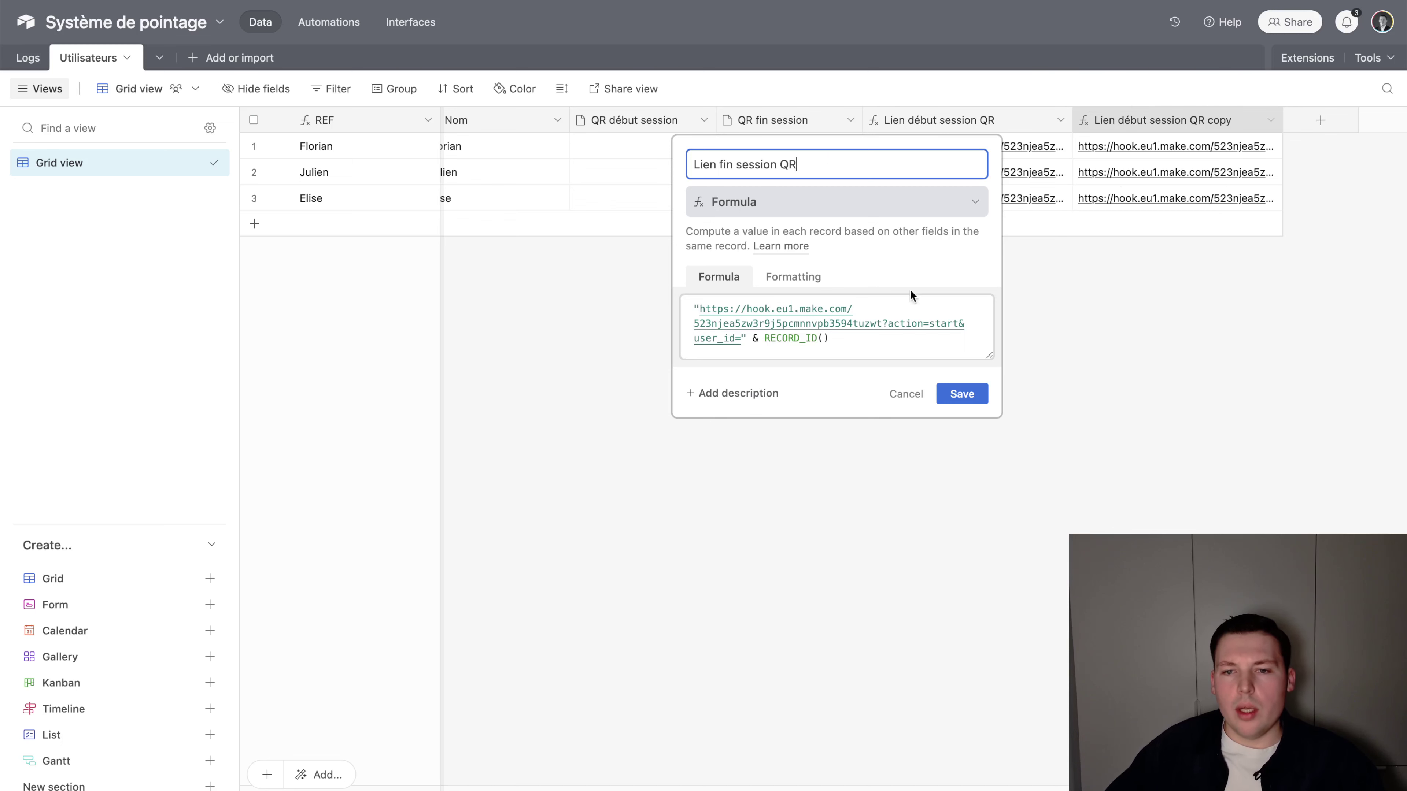
pyautogui.doubleClick(943, 323)
pyautogui.write('end')
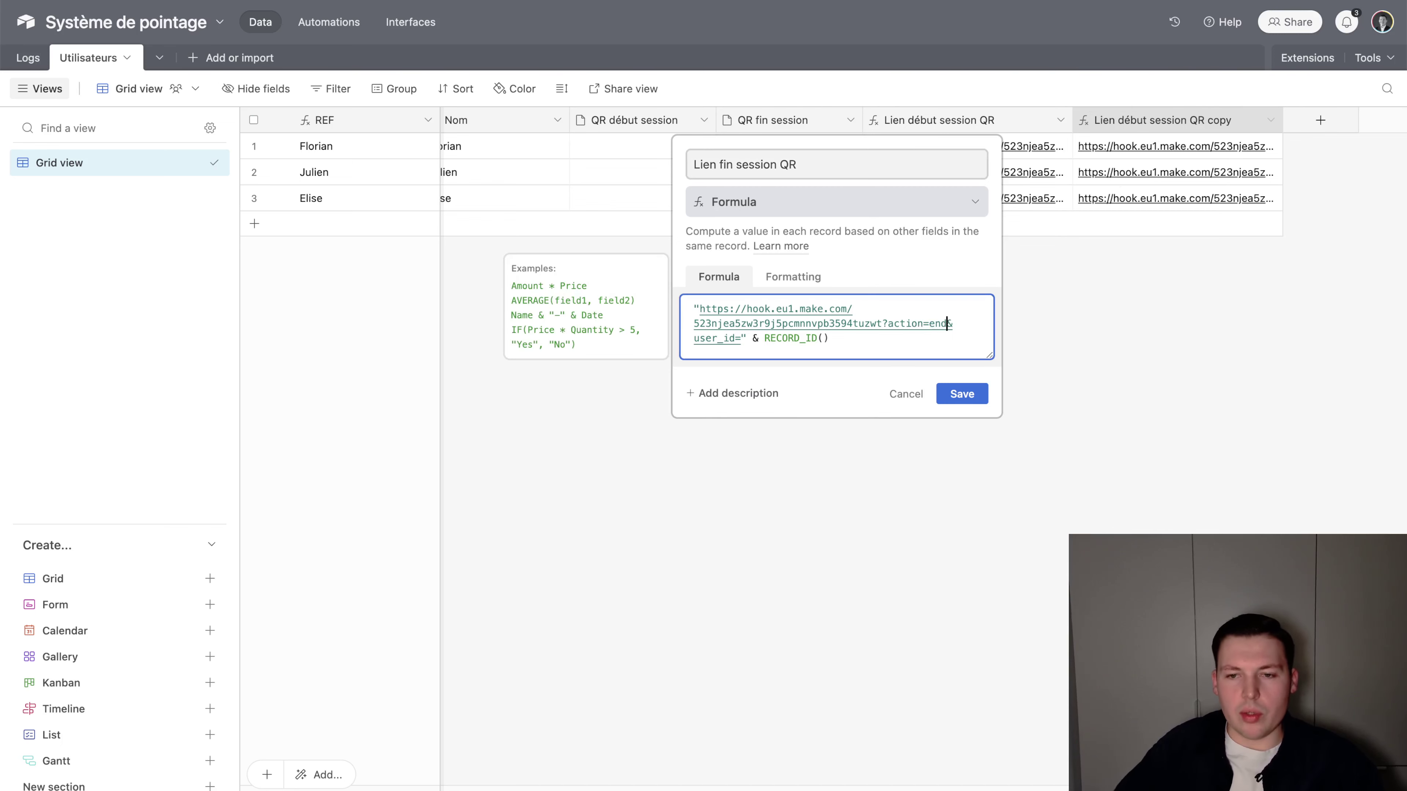
pyautogui.click(952, 392)
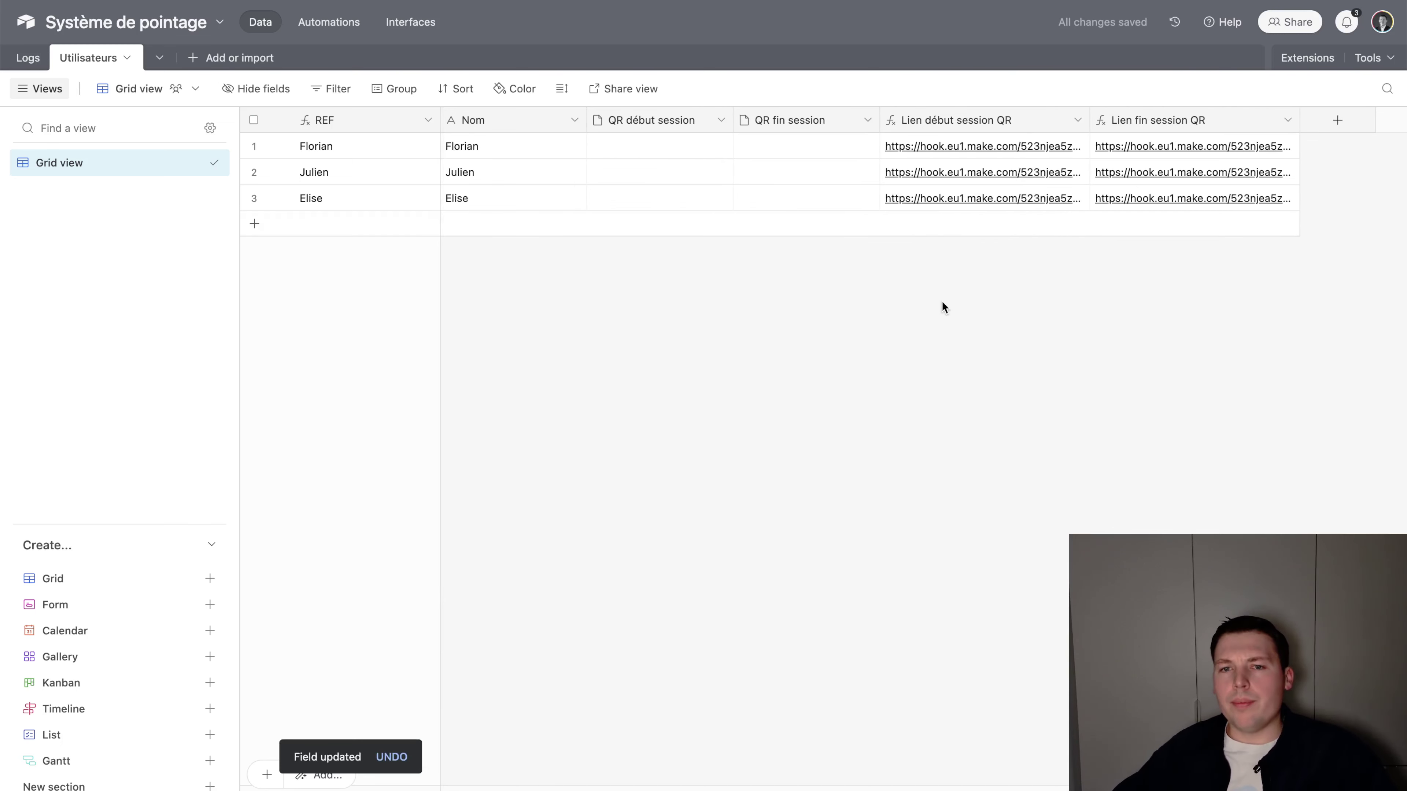
pyautogui.moveTo(965, 119); pyautogui.dragTo(960, 195)
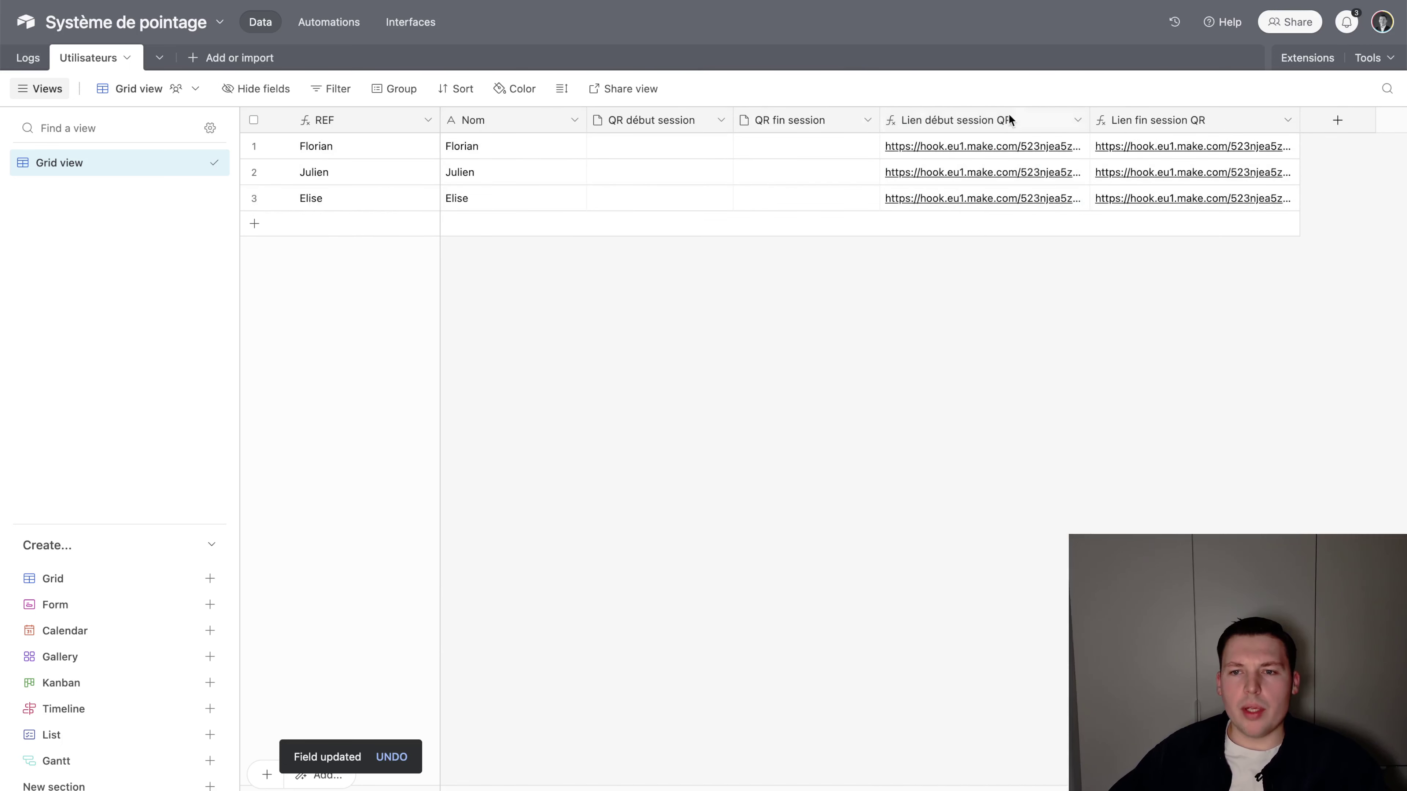
# Open the first user's start link and confirm Make's webhook received action start and the user_id
pyautogui.click(1004, 147)
pyautogui.click(960, 145)
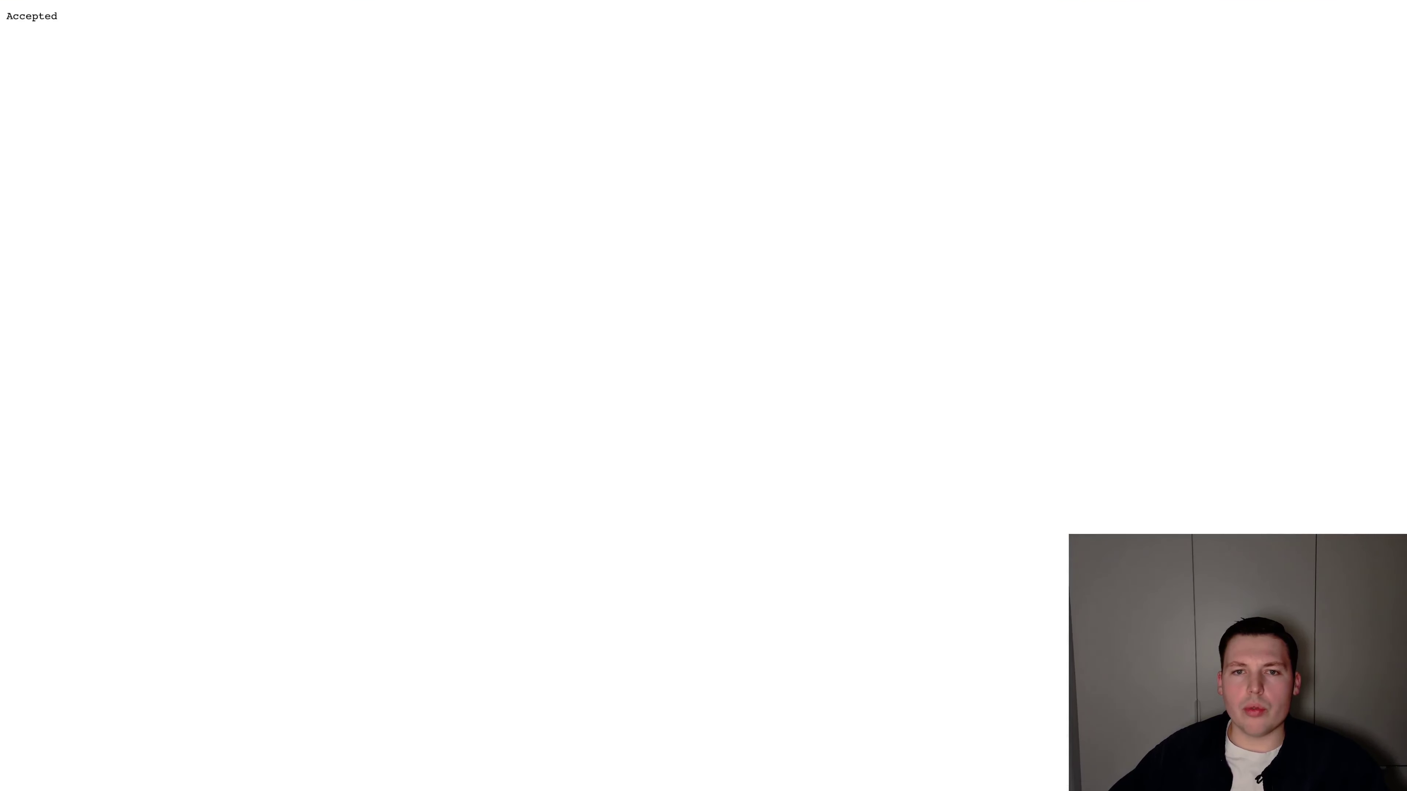
pyautogui.hotkey('ctrl', 'Tab')
pyautogui.click(839, 251)
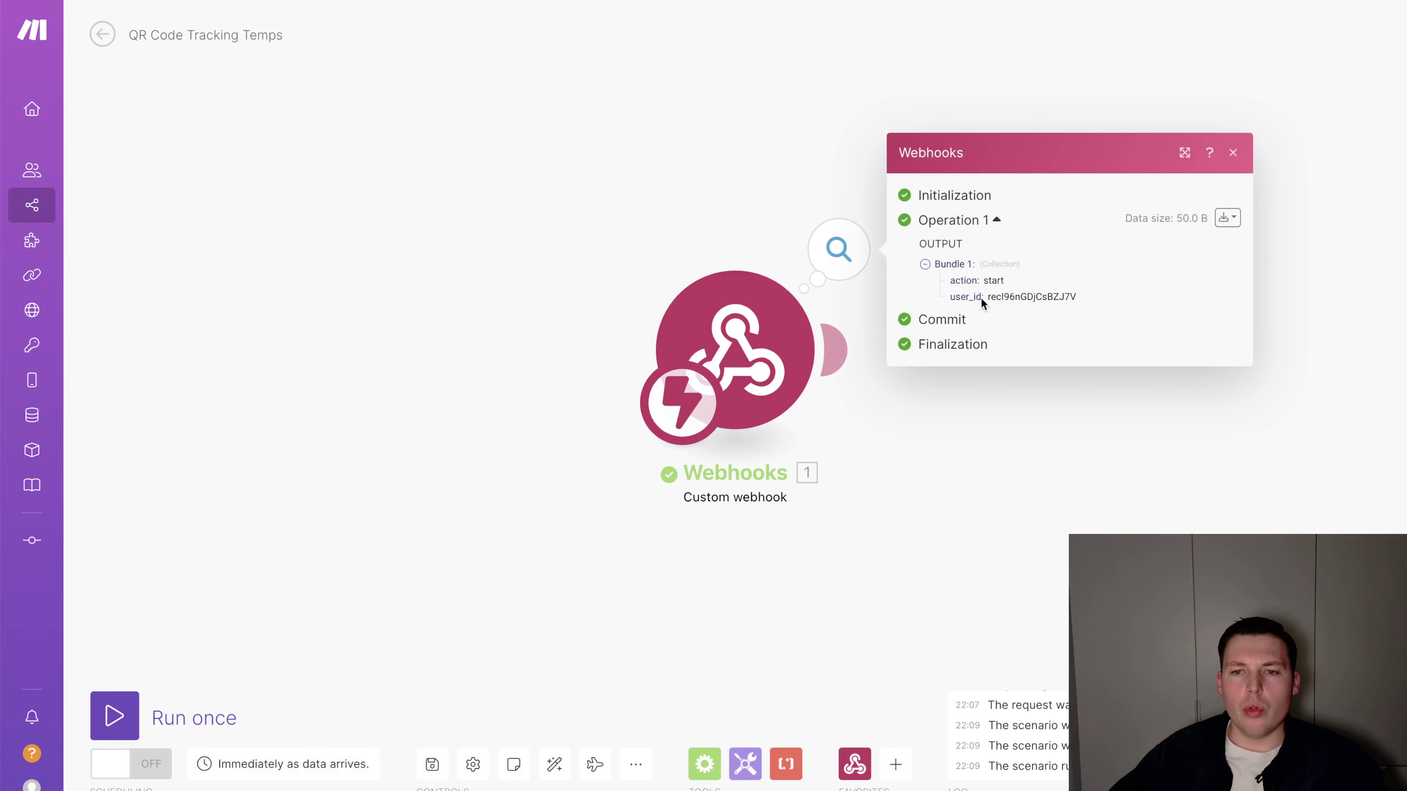
pyautogui.doubleClick(964, 278)
pyautogui.doubleClick(994, 280)
pyautogui.click(959, 295)
pyautogui.doubleClick(1003, 296)
pyautogui.click(1067, 389)
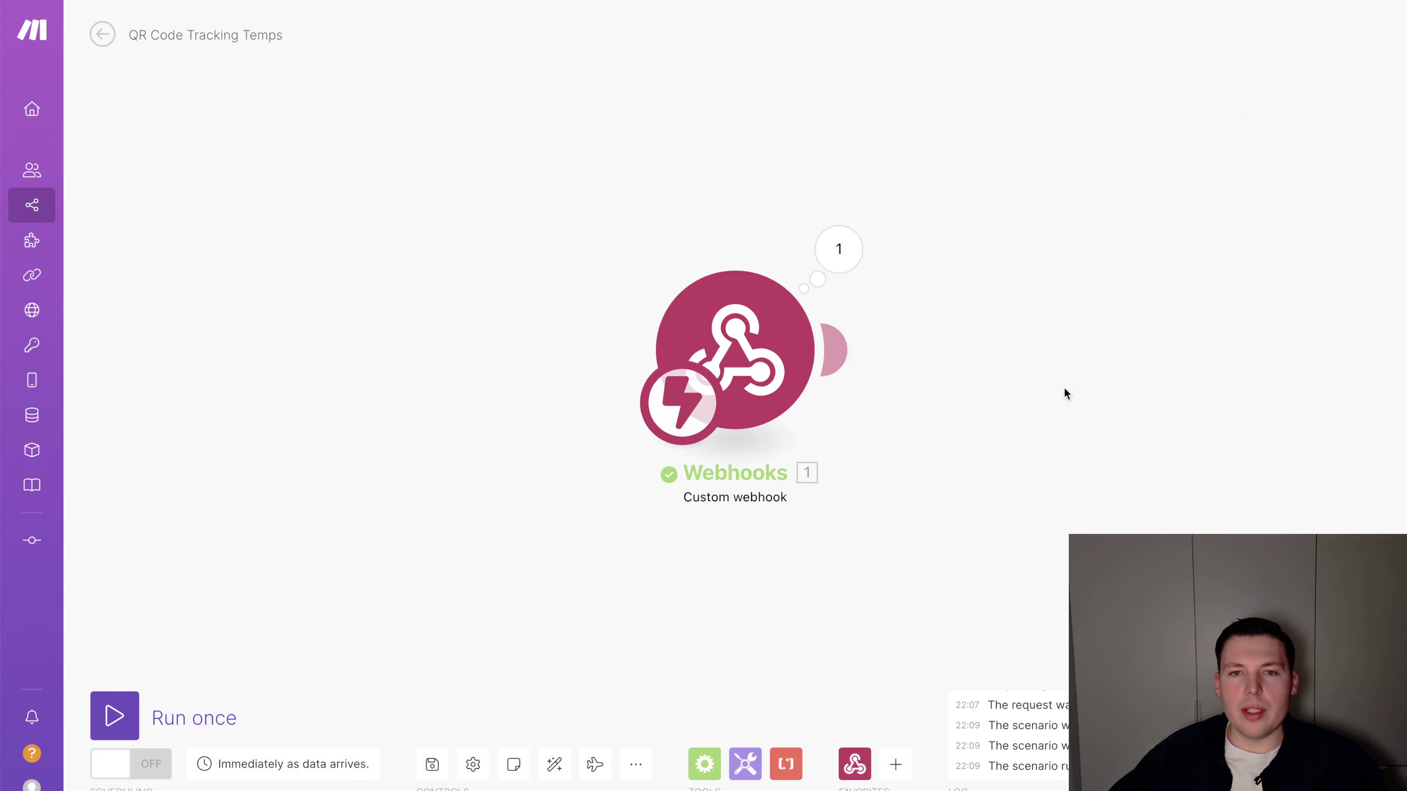
pyautogui.hotkey('ctrl', 'shift', 'Tab')
pyautogui.hotkey('ctrl', 'Tab')
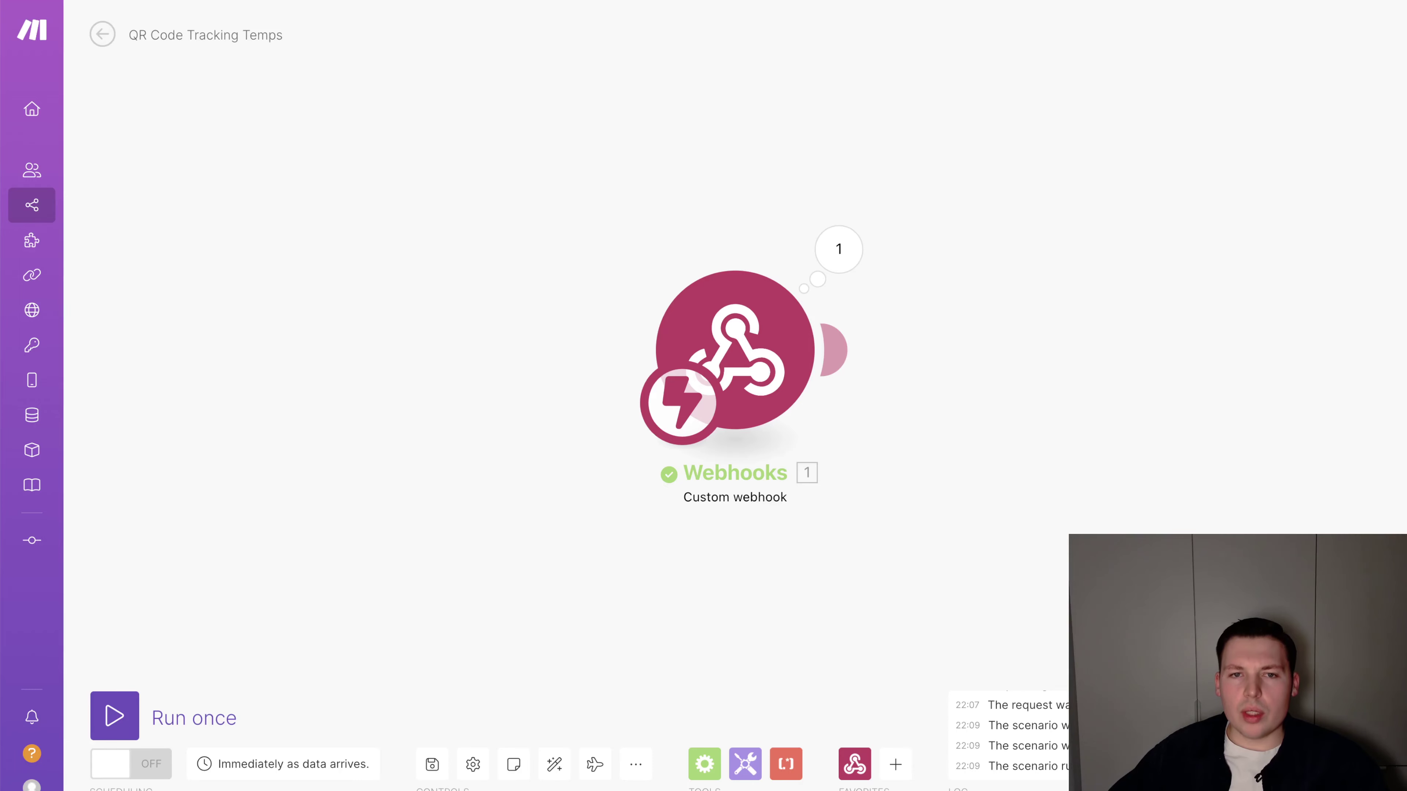
pyautogui.hotkey('ctrl', 'Tab')
# Search the extension Marketplace for 'QR' and add QR Code Maker to the base
pyautogui.click(1161, 150)
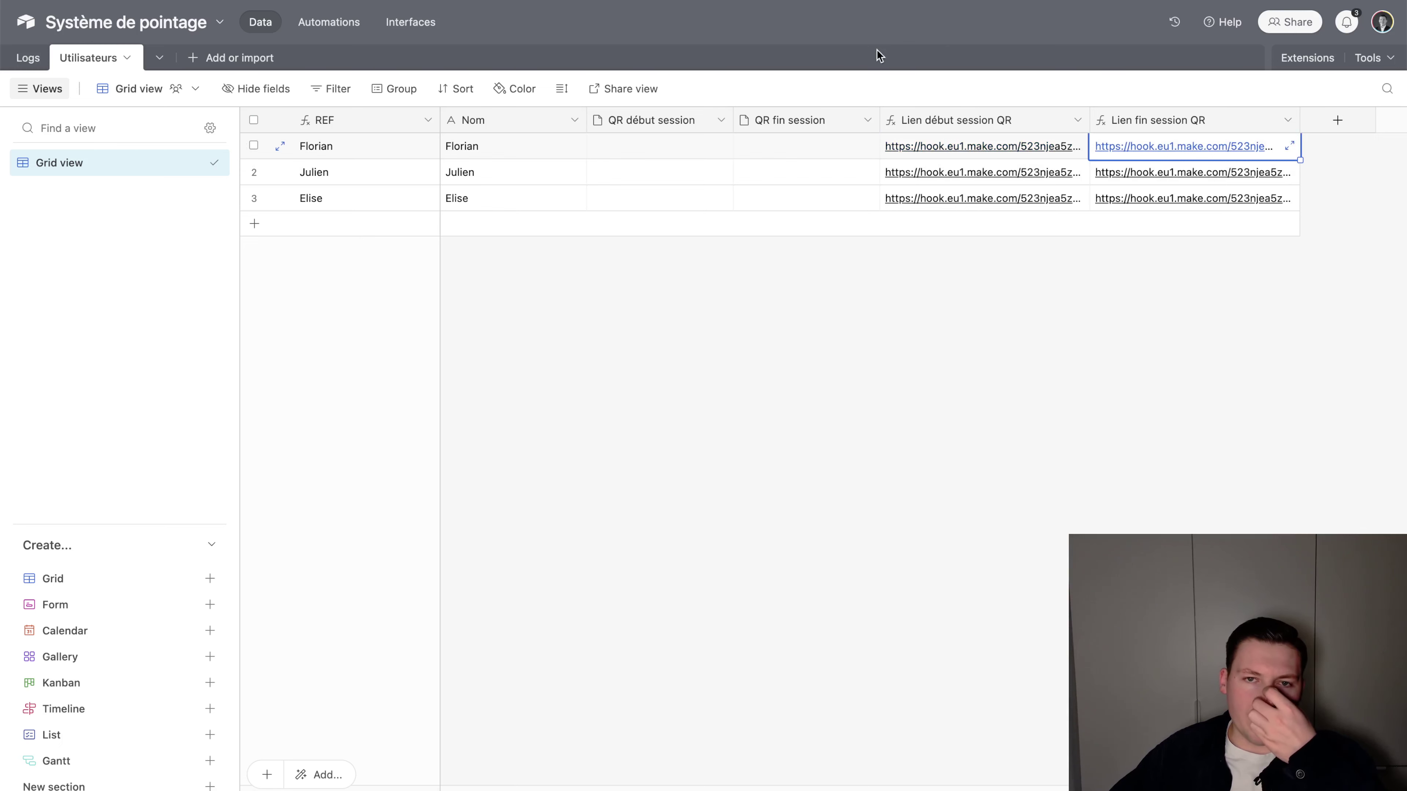
pyautogui.click(1306, 58)
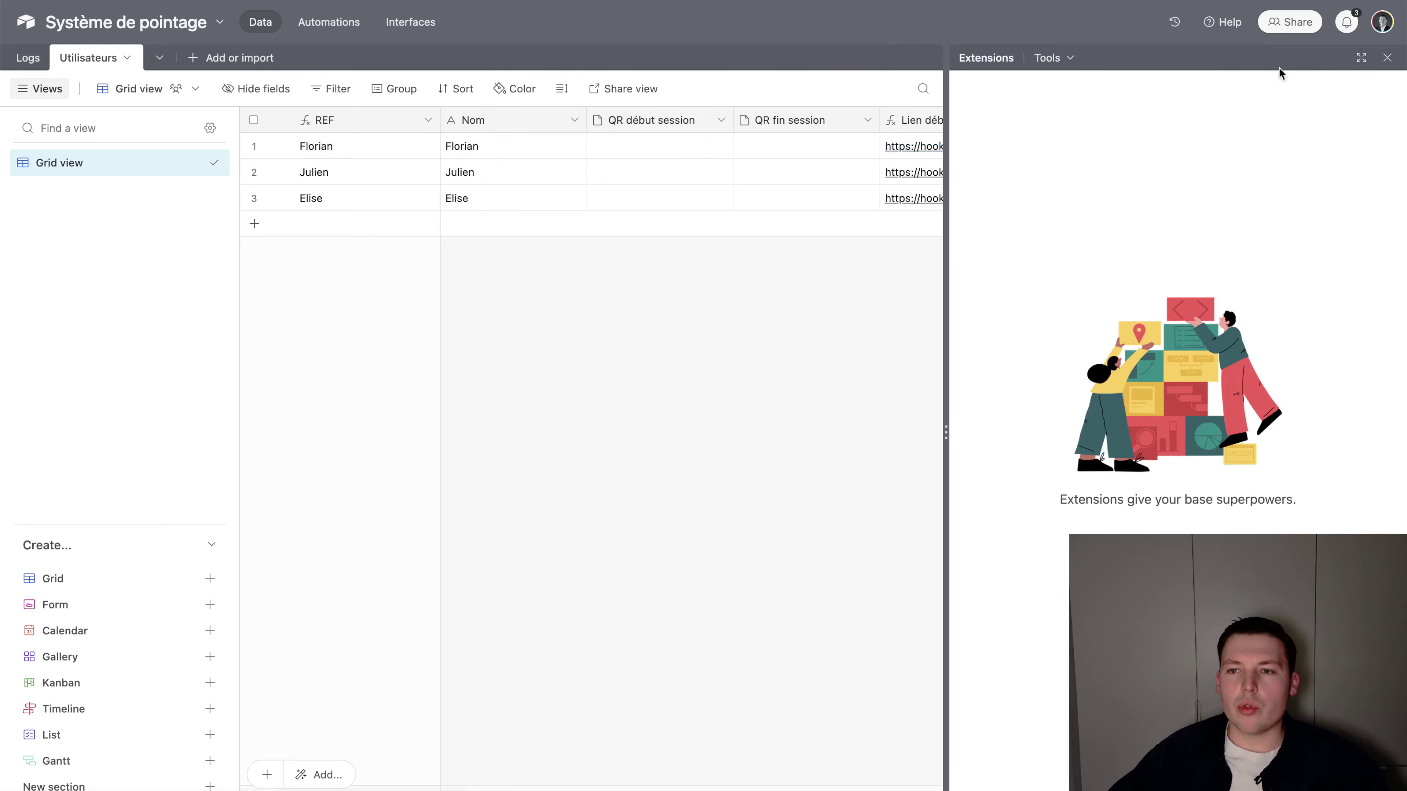
pyautogui.click(1177, 560)
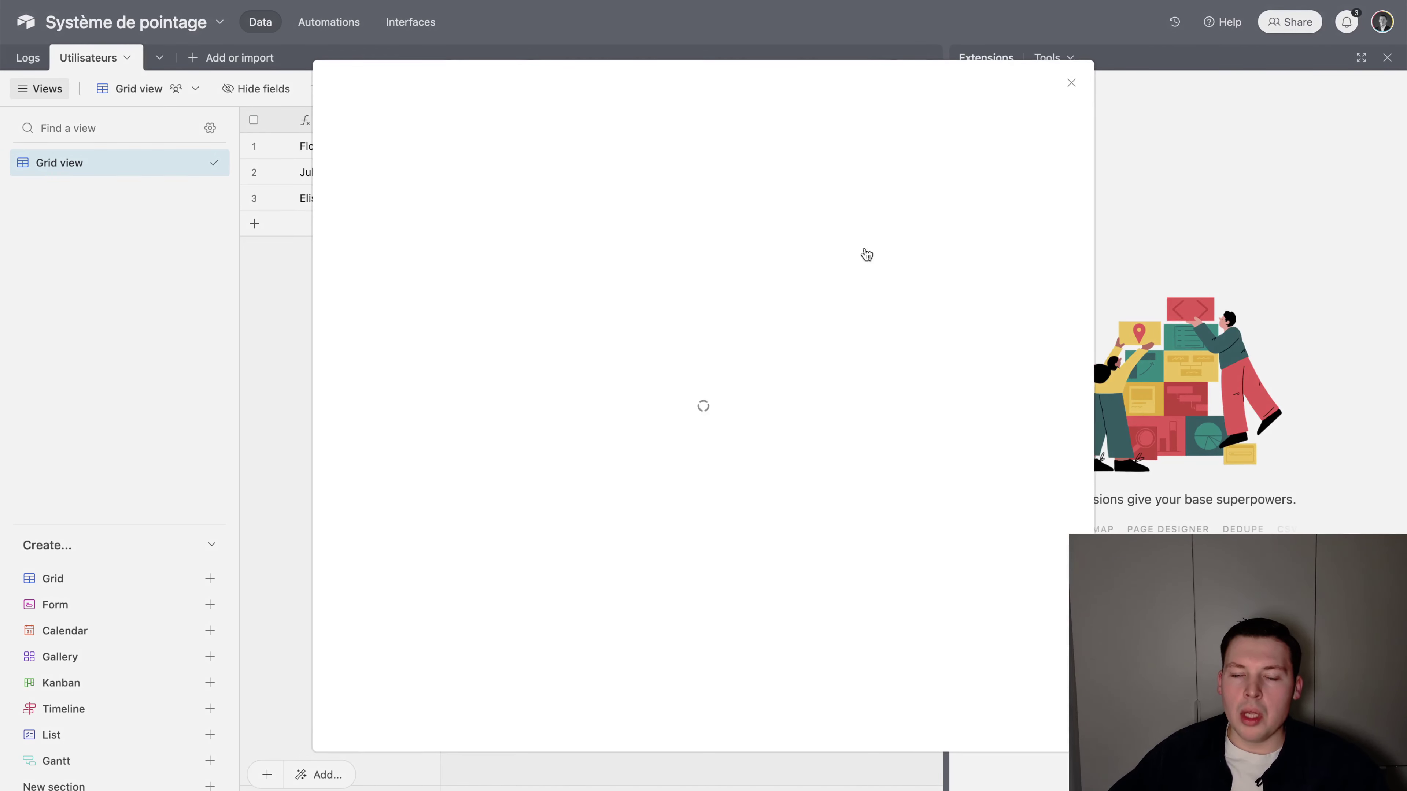
pyautogui.write('QR')
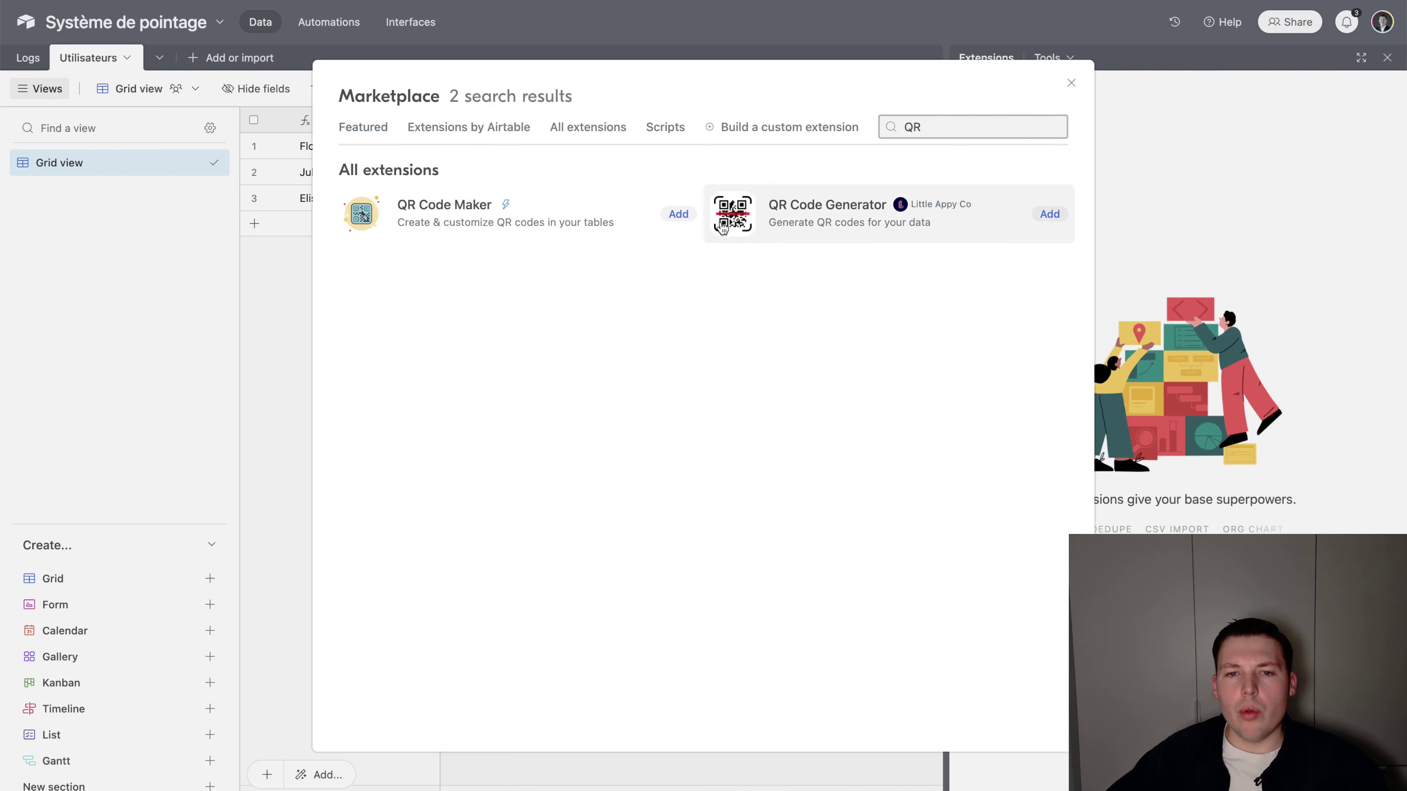
pyautogui.click(676, 220)
pyautogui.click(812, 523)
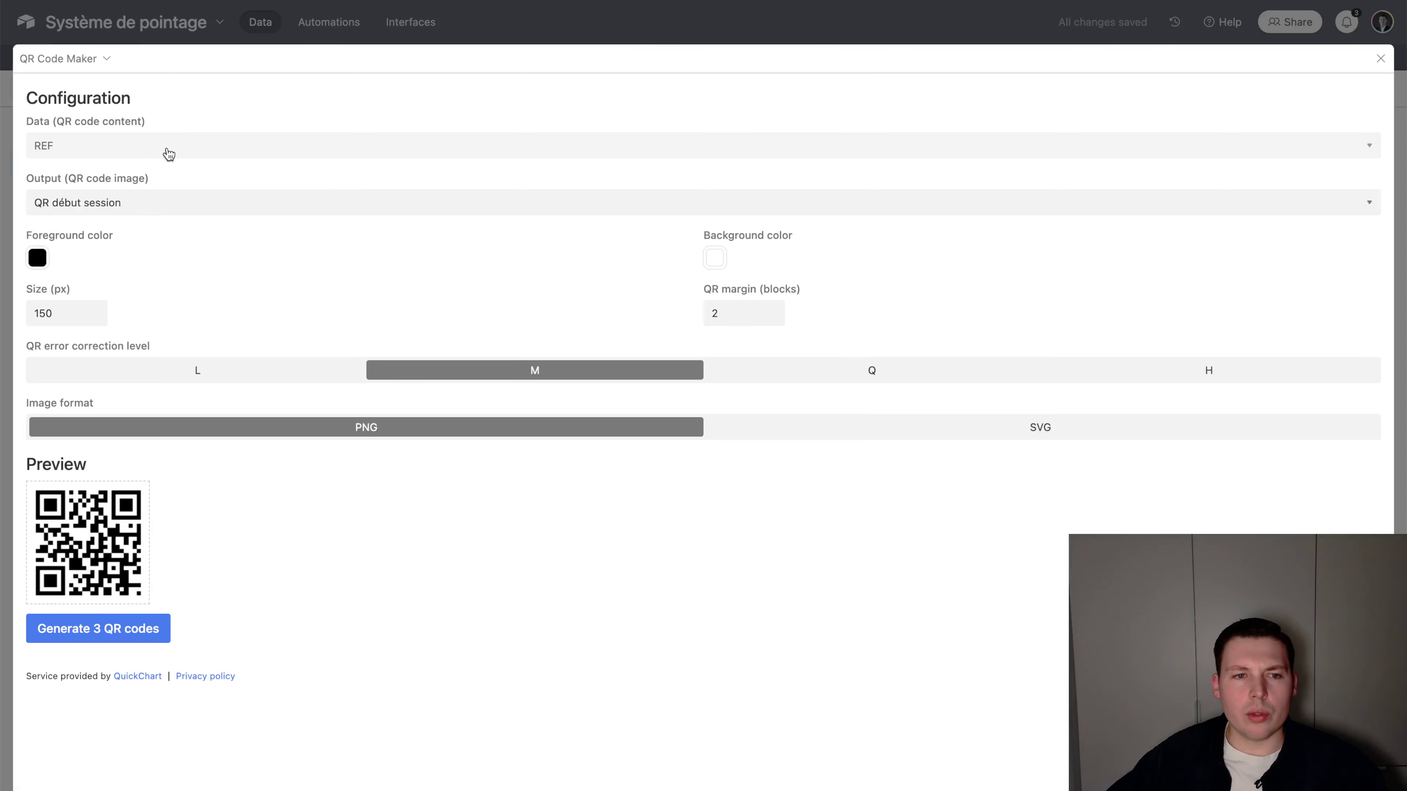
# Generate QR codes from the Lien début session QR links for all three users
pyautogui.click(118, 145)
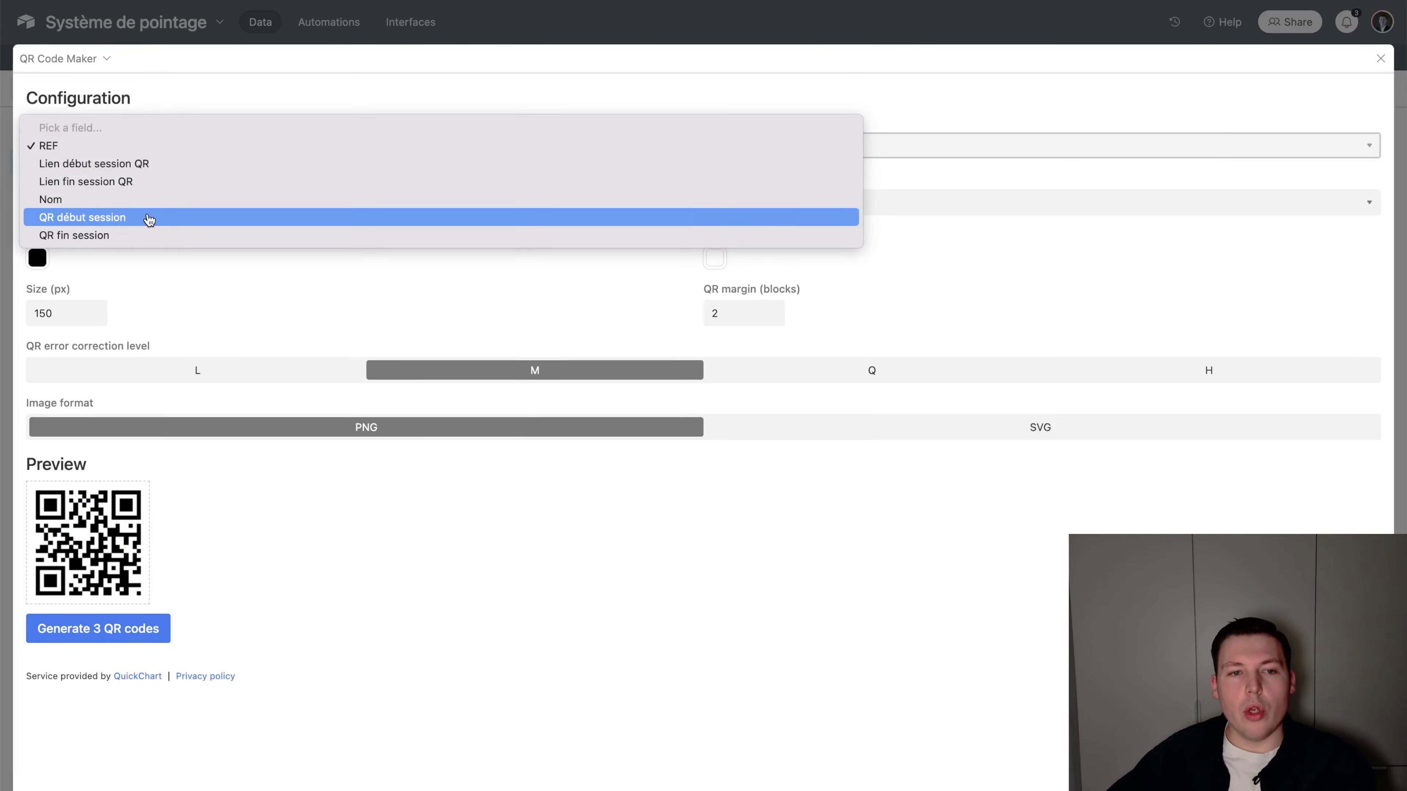
pyautogui.click(133, 168)
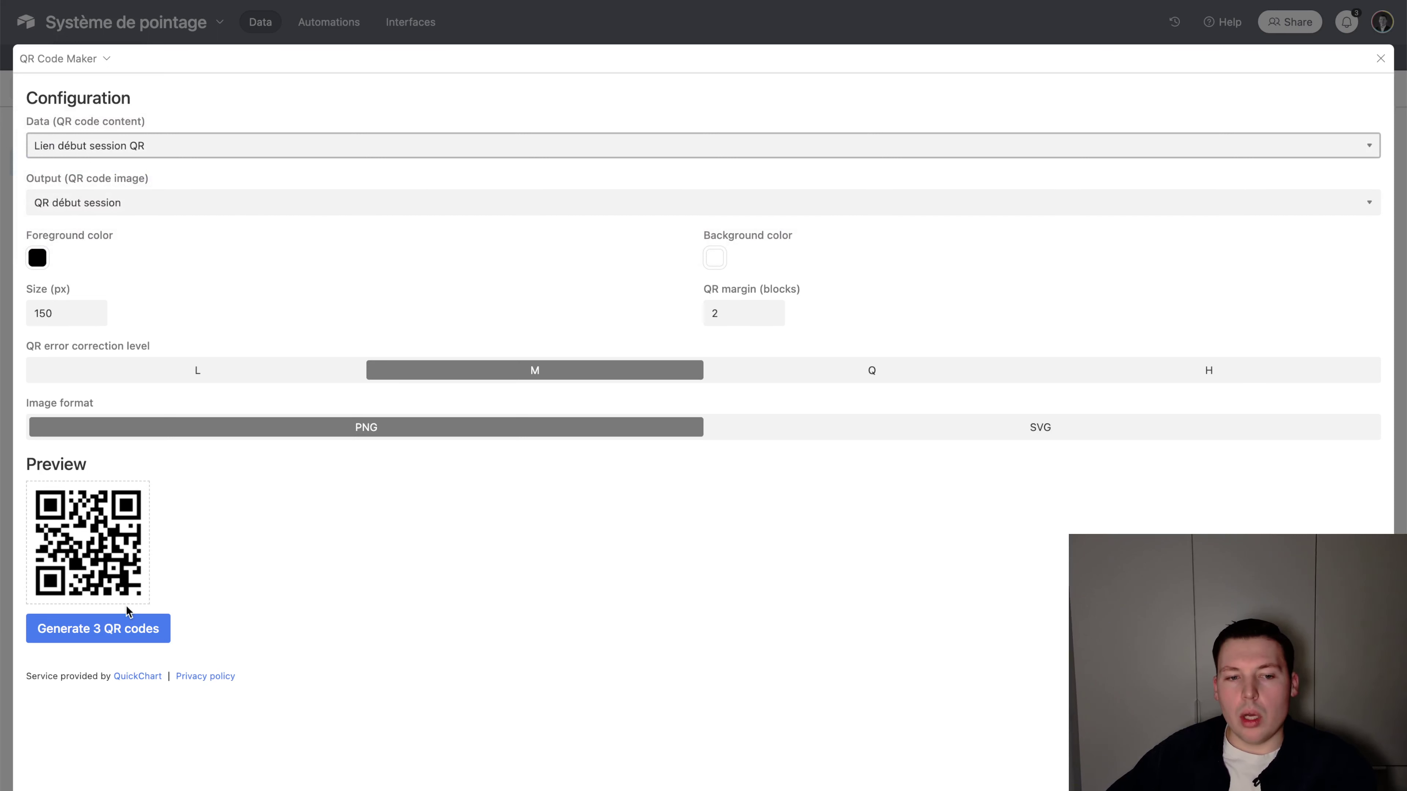
pyautogui.click(123, 630)
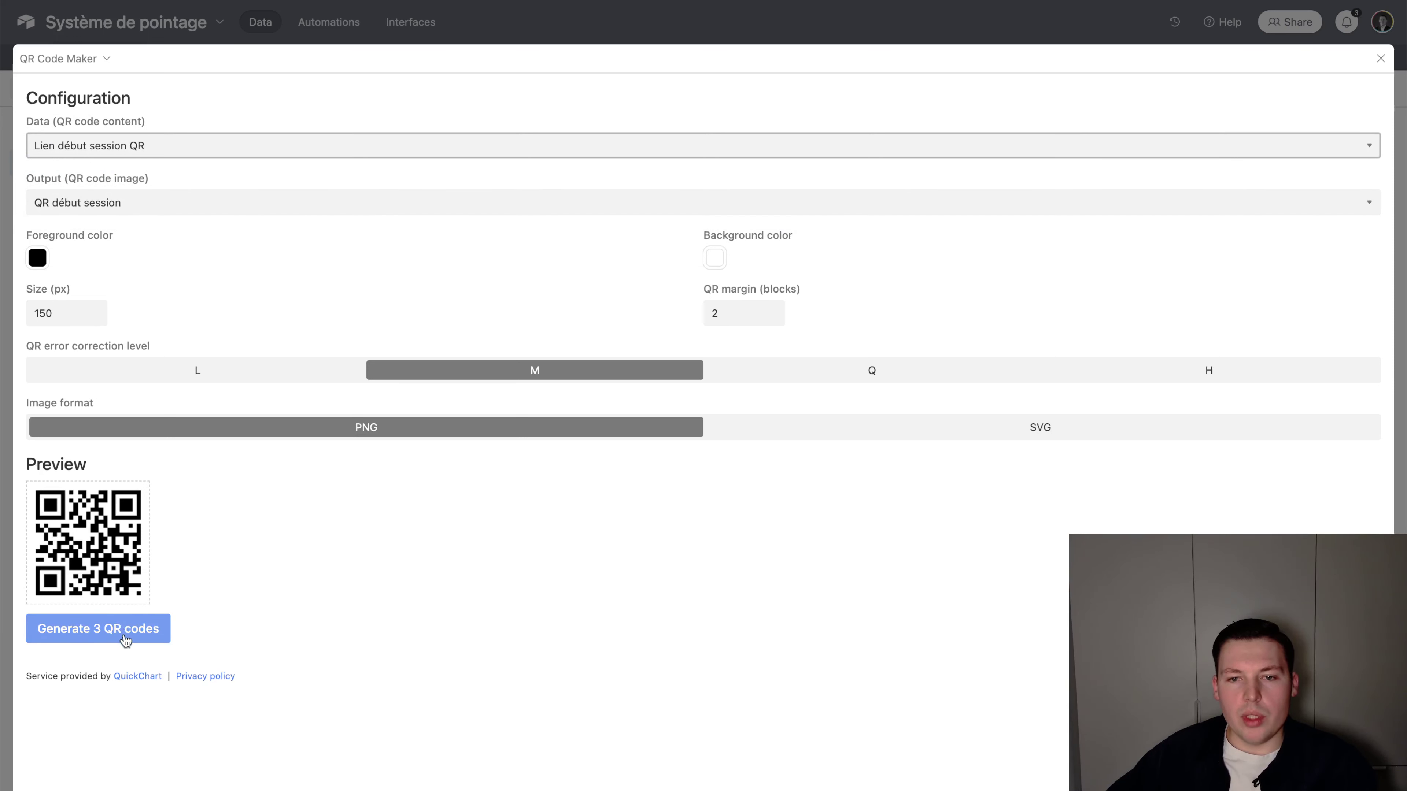
pyautogui.click(488, 36)
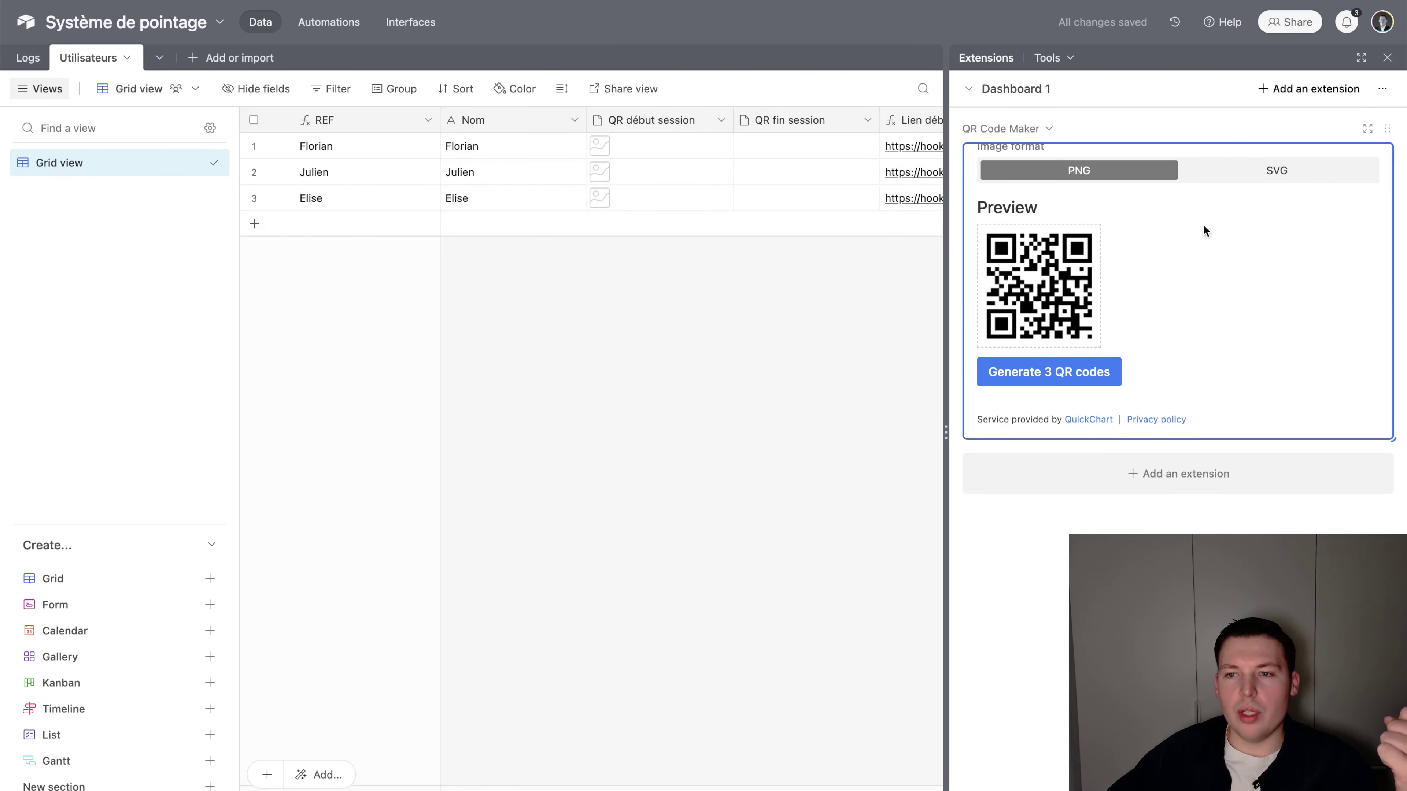
# Generate QR codes from Lien fin session QR, storing them in the QR fin session field
pyautogui.scroll(4, 1203, 244)
pyautogui.scroll(2, 1204, 260)
pyautogui.click(1146, 215)
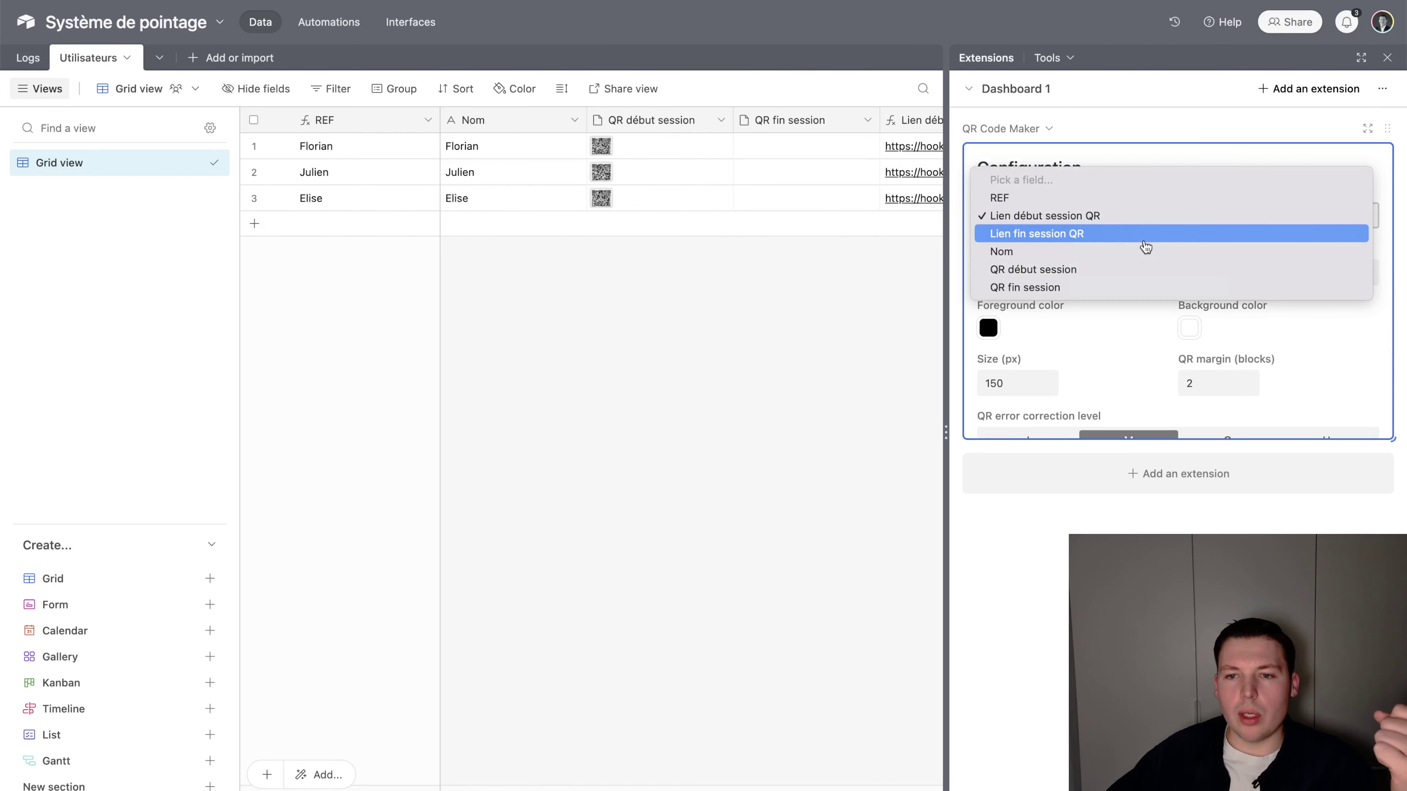
pyautogui.click(1146, 236)
pyautogui.scroll(-1, 1139, 252)
pyautogui.click(1130, 254)
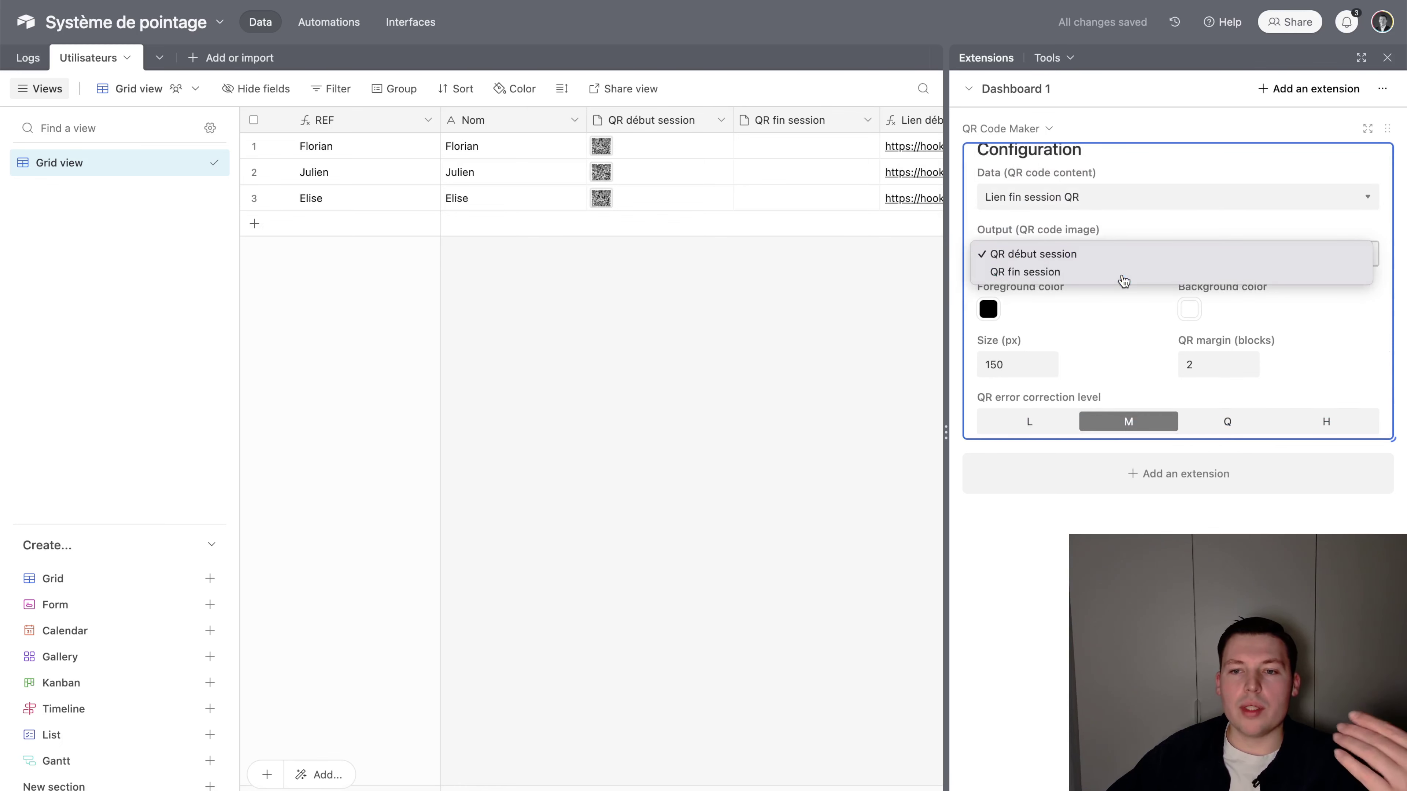
pyautogui.click(1122, 277)
pyautogui.scroll(-5, 1123, 281)
pyautogui.click(1071, 372)
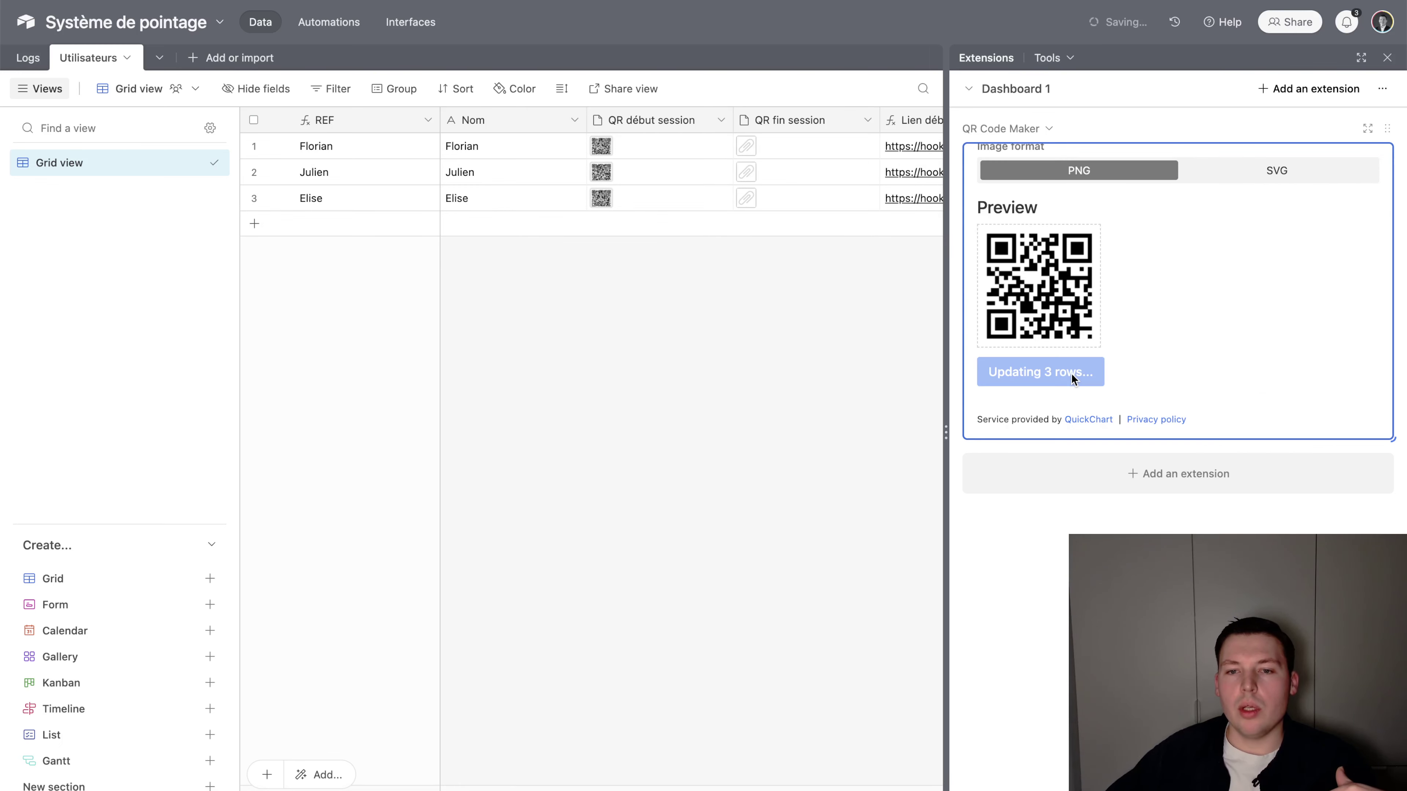
pyautogui.click(1387, 58)
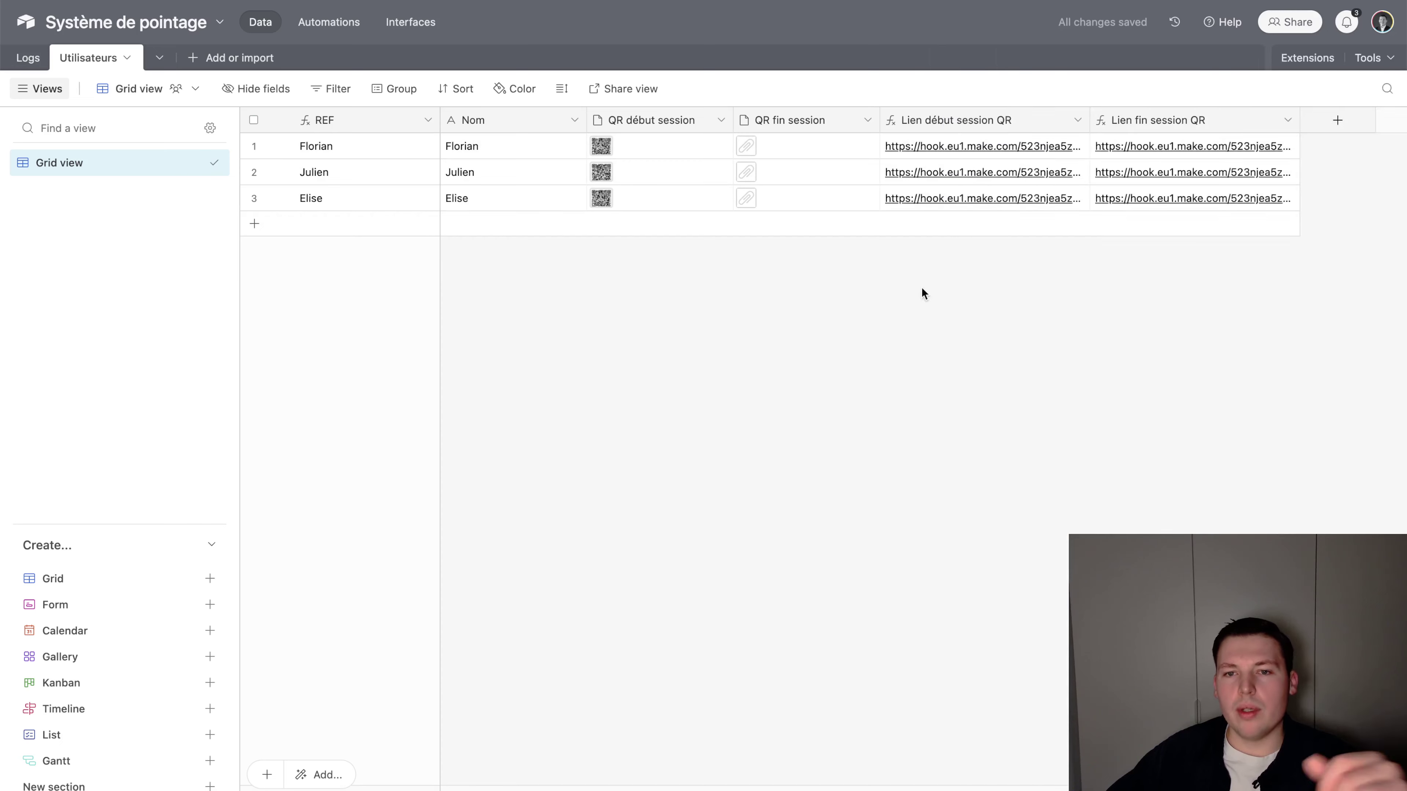
pyautogui.click(598, 150)
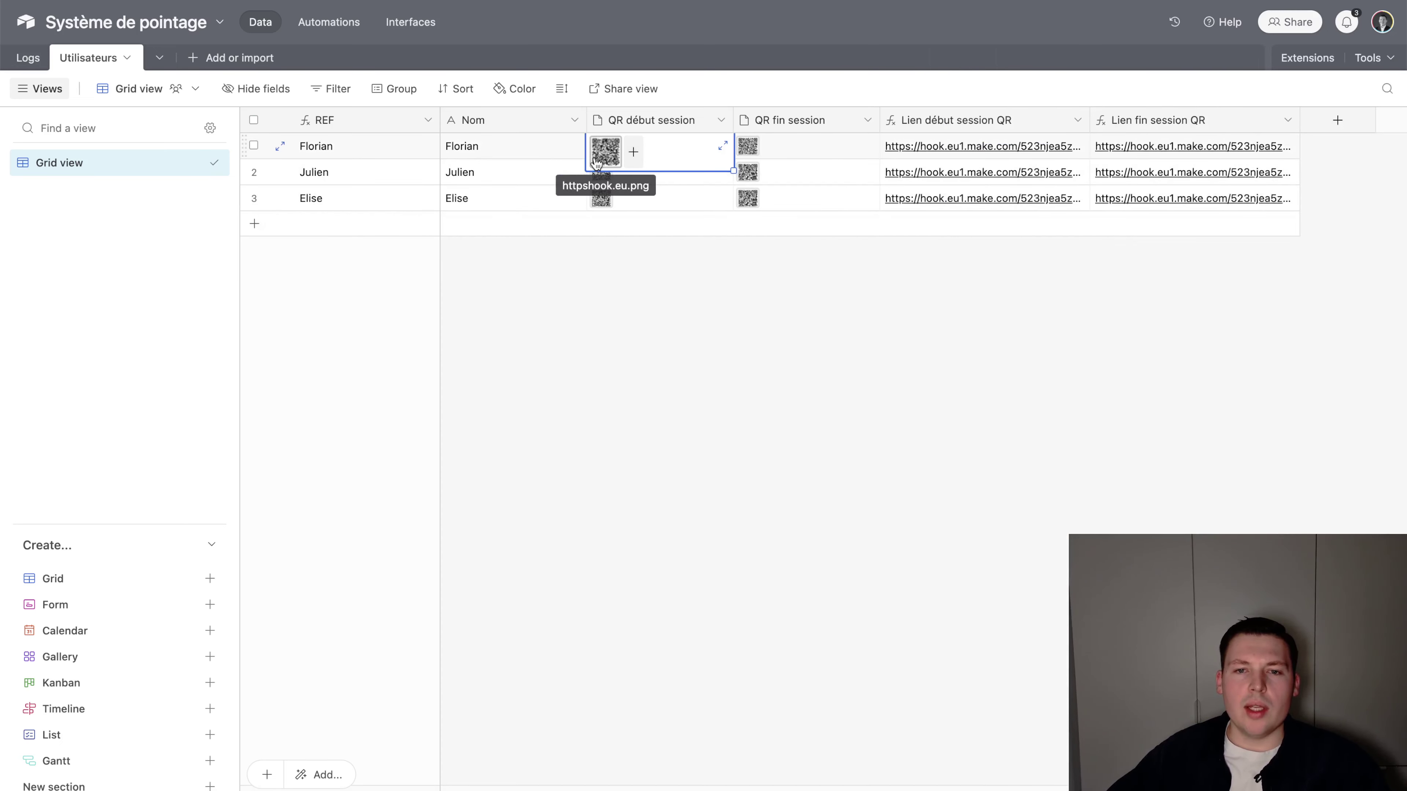
pyautogui.click(605, 151)
pyautogui.press('Escape')
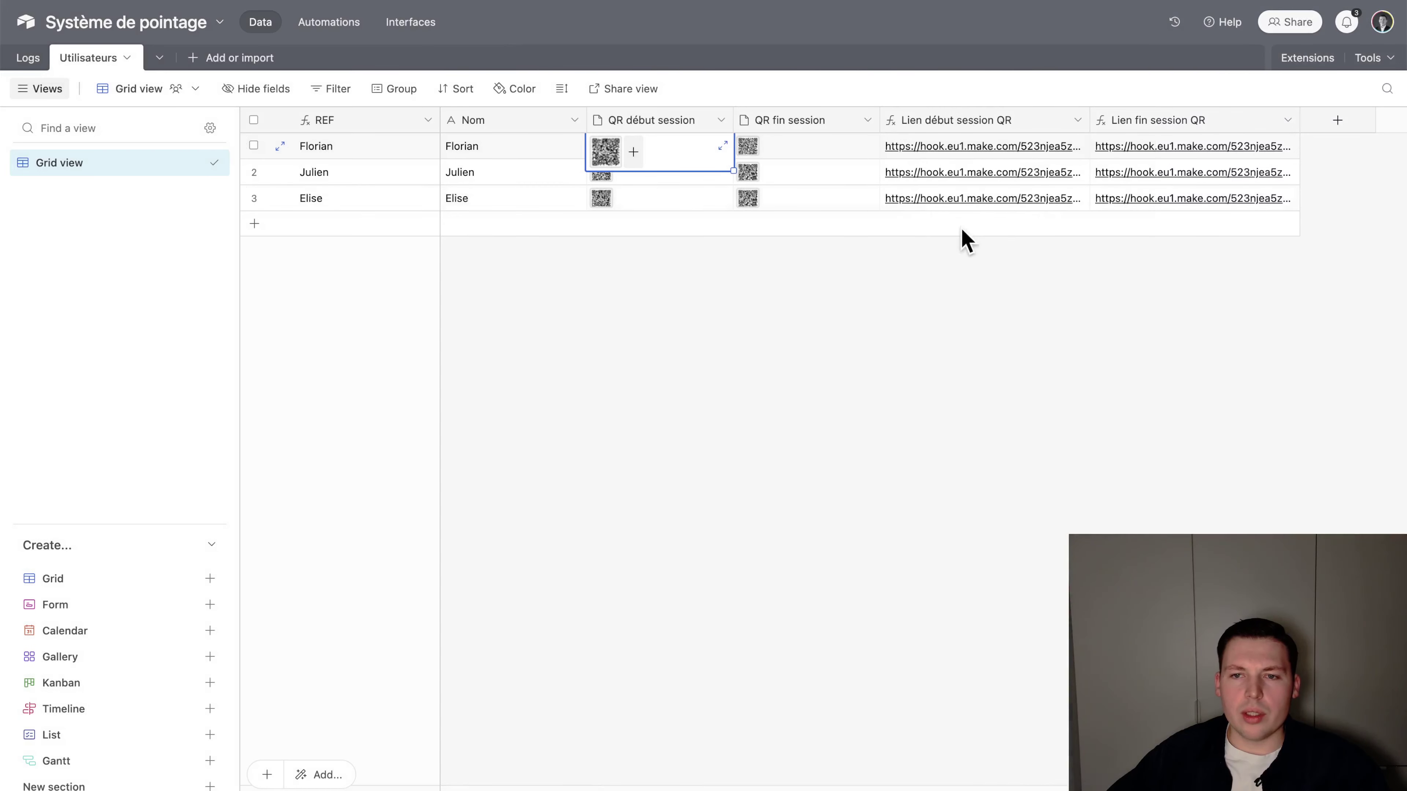
pyautogui.click(943, 349)
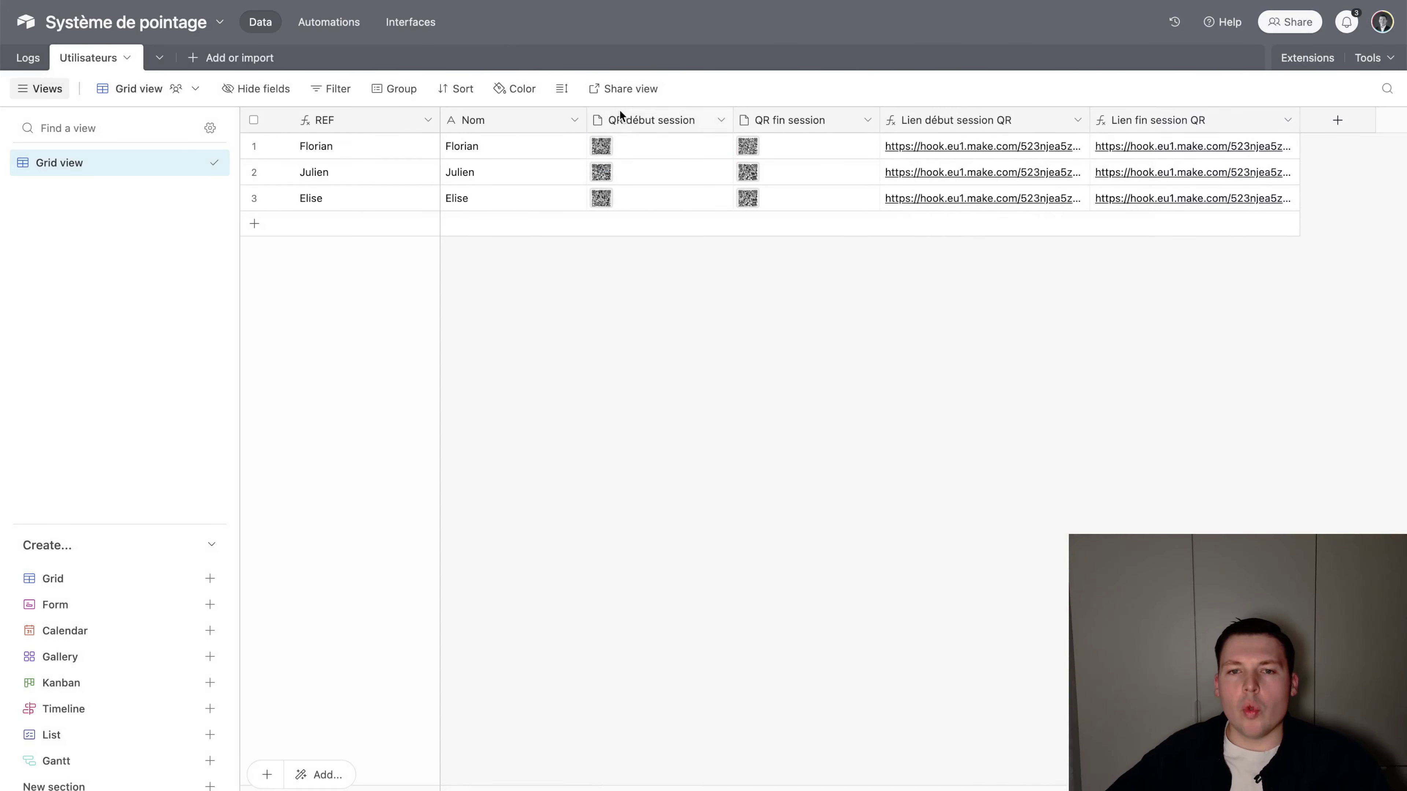
pyautogui.click(601, 145)
pyautogui.click(763, 152)
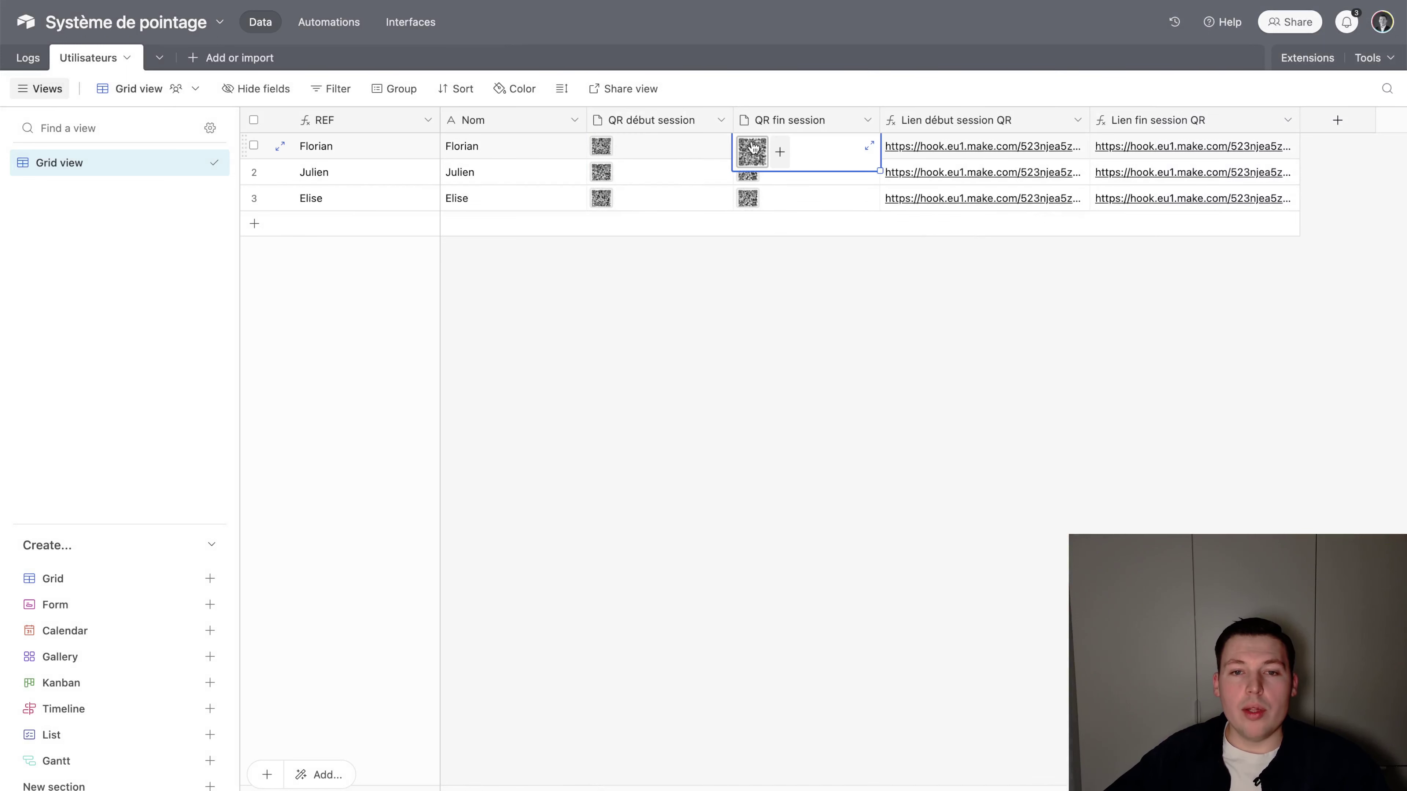
pyautogui.click(594, 147)
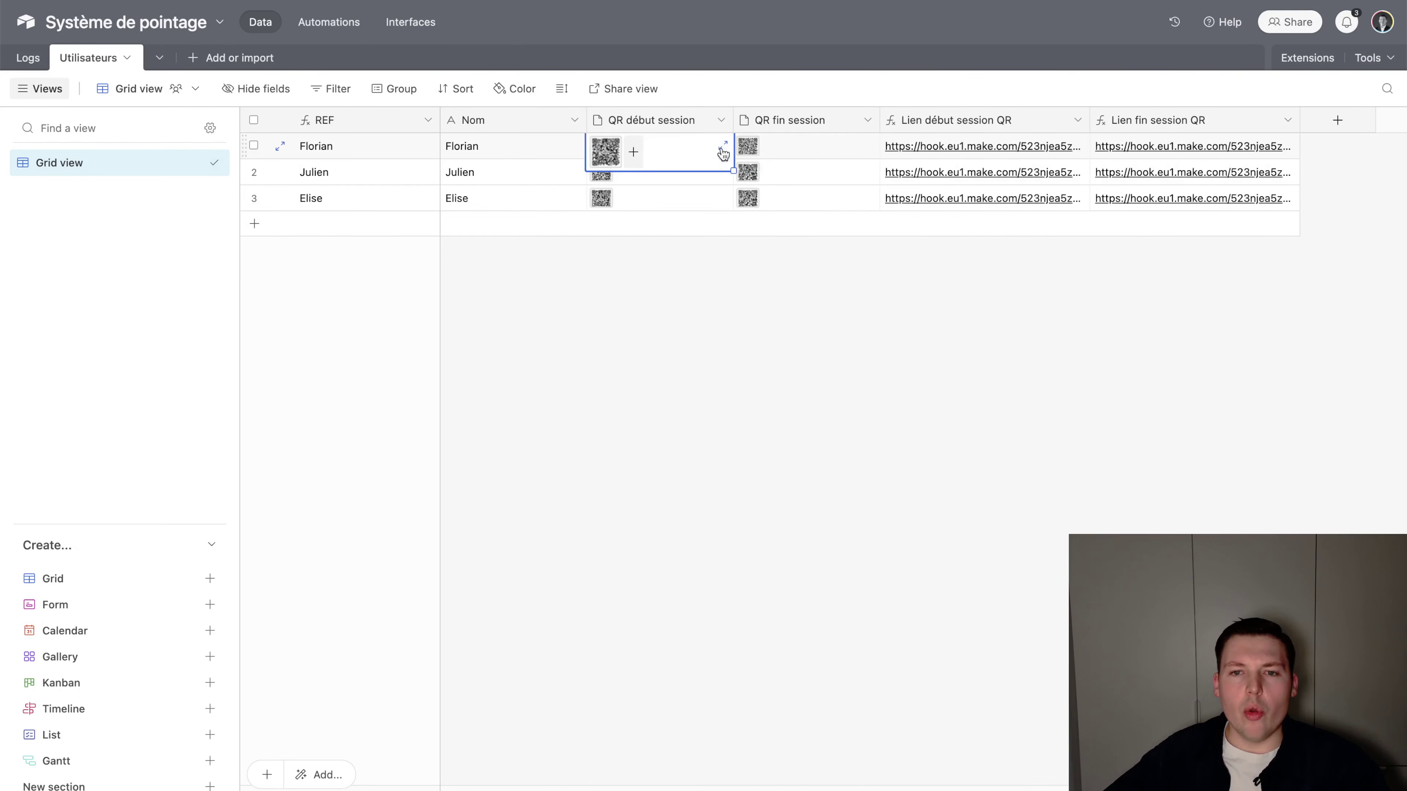
pyautogui.click(774, 154)
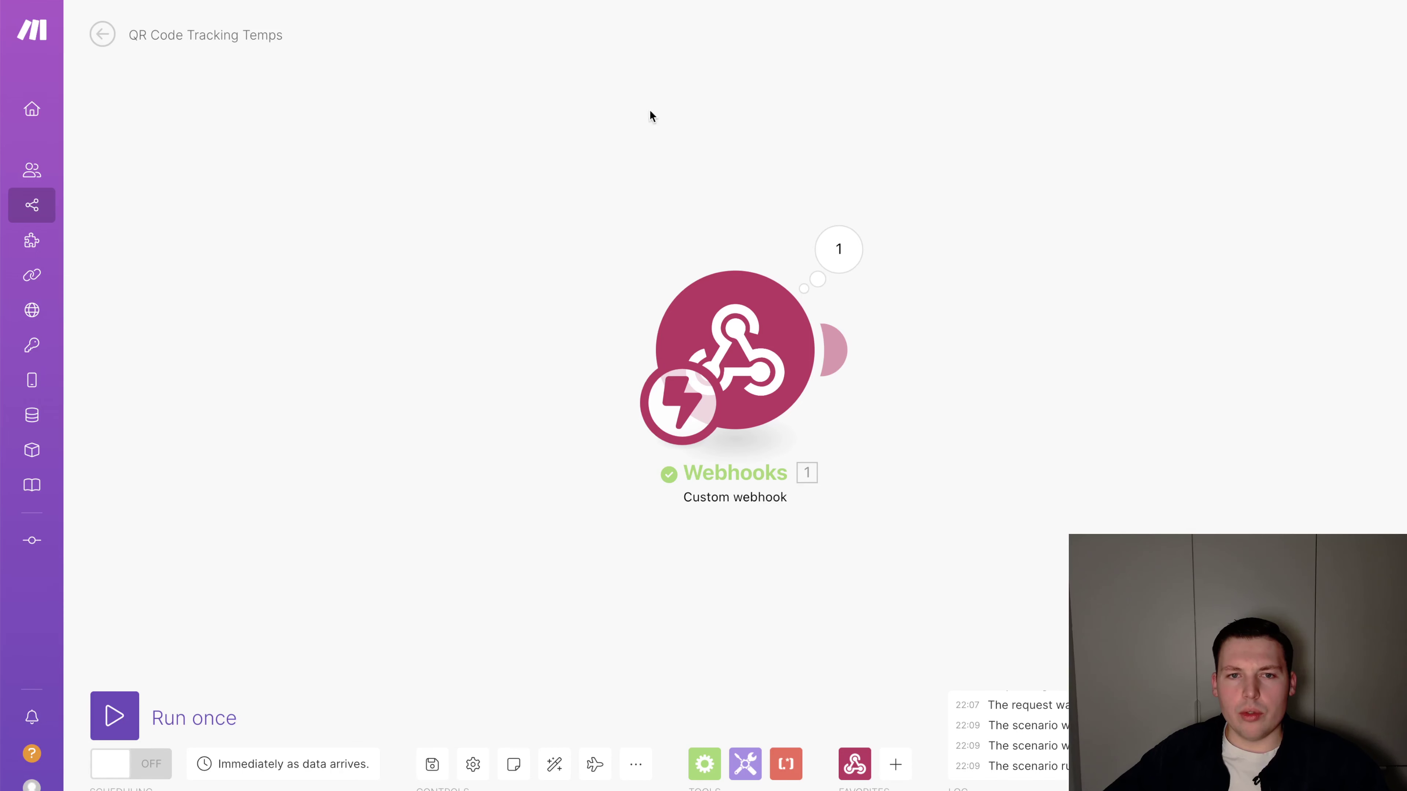
# Add a Flow Control Router after the webhook, found by searching 'router'
pyautogui.click(834, 349)
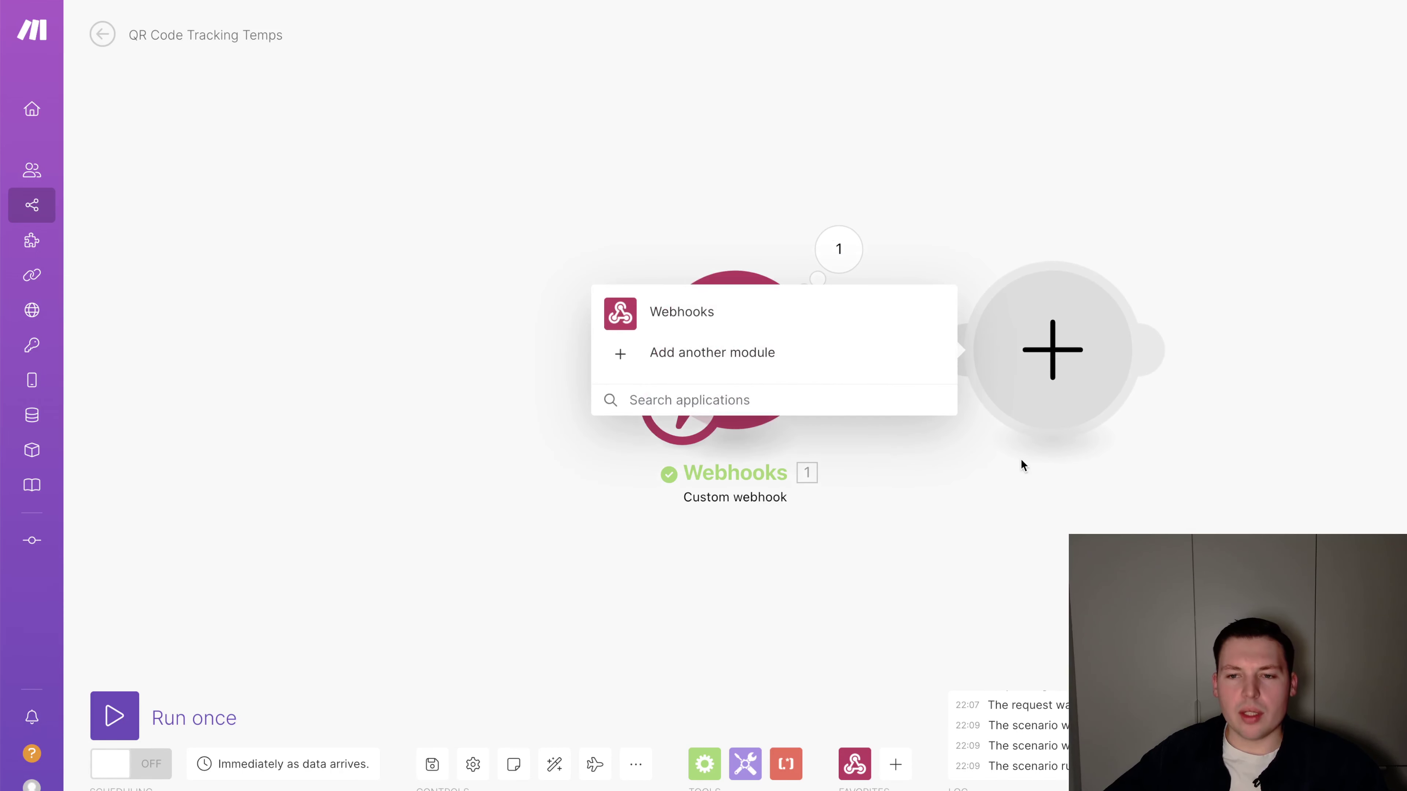
pyautogui.write('router')
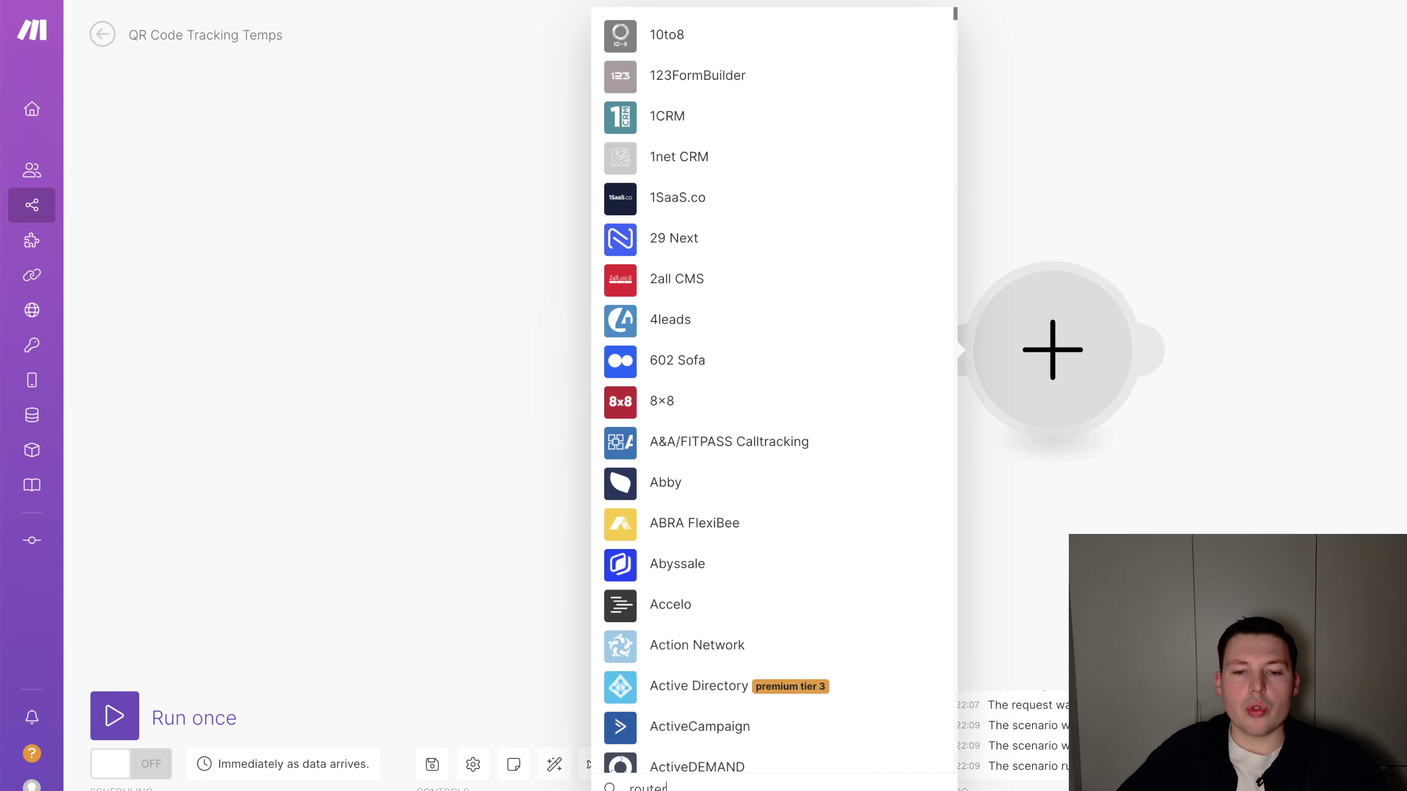
pyautogui.click(886, 320)
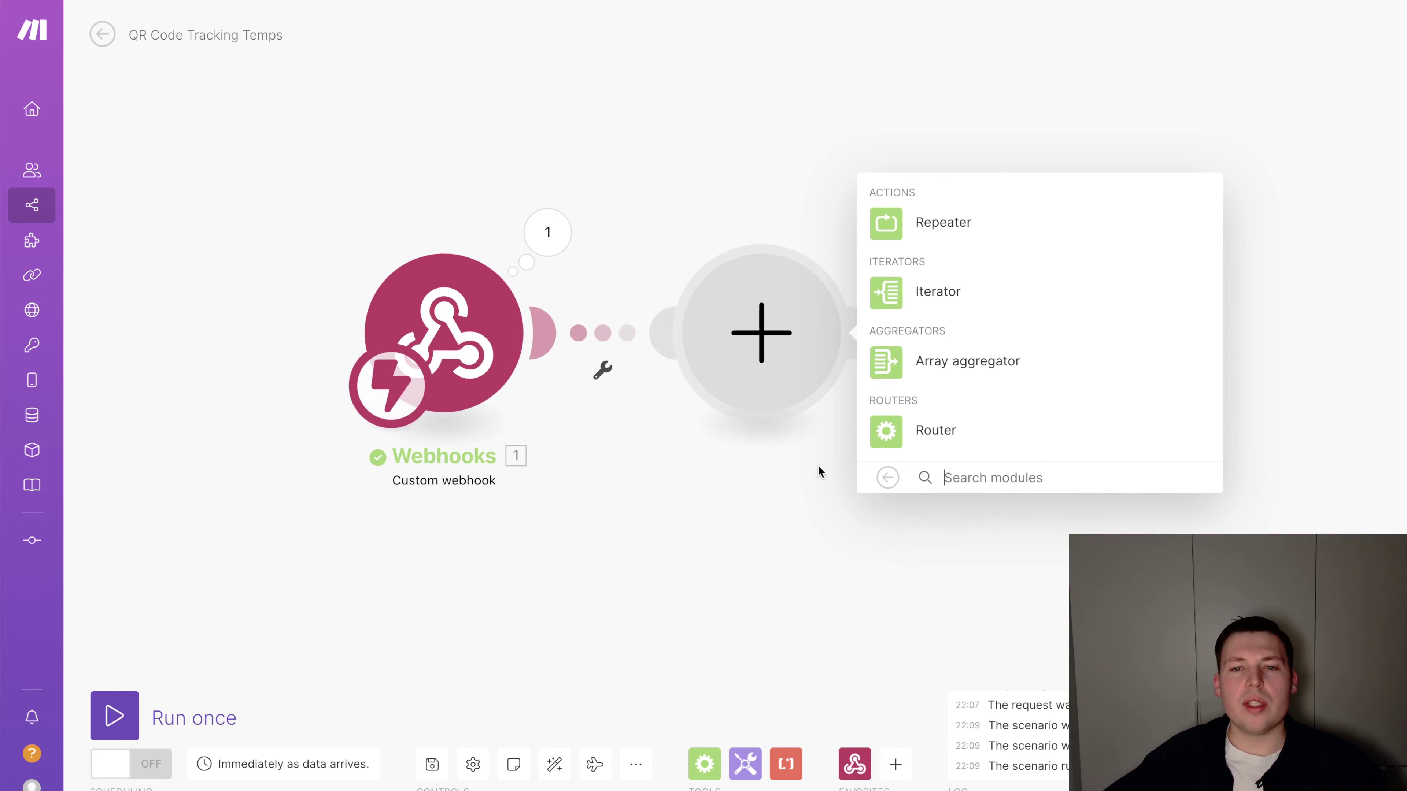
pyautogui.click(917, 432)
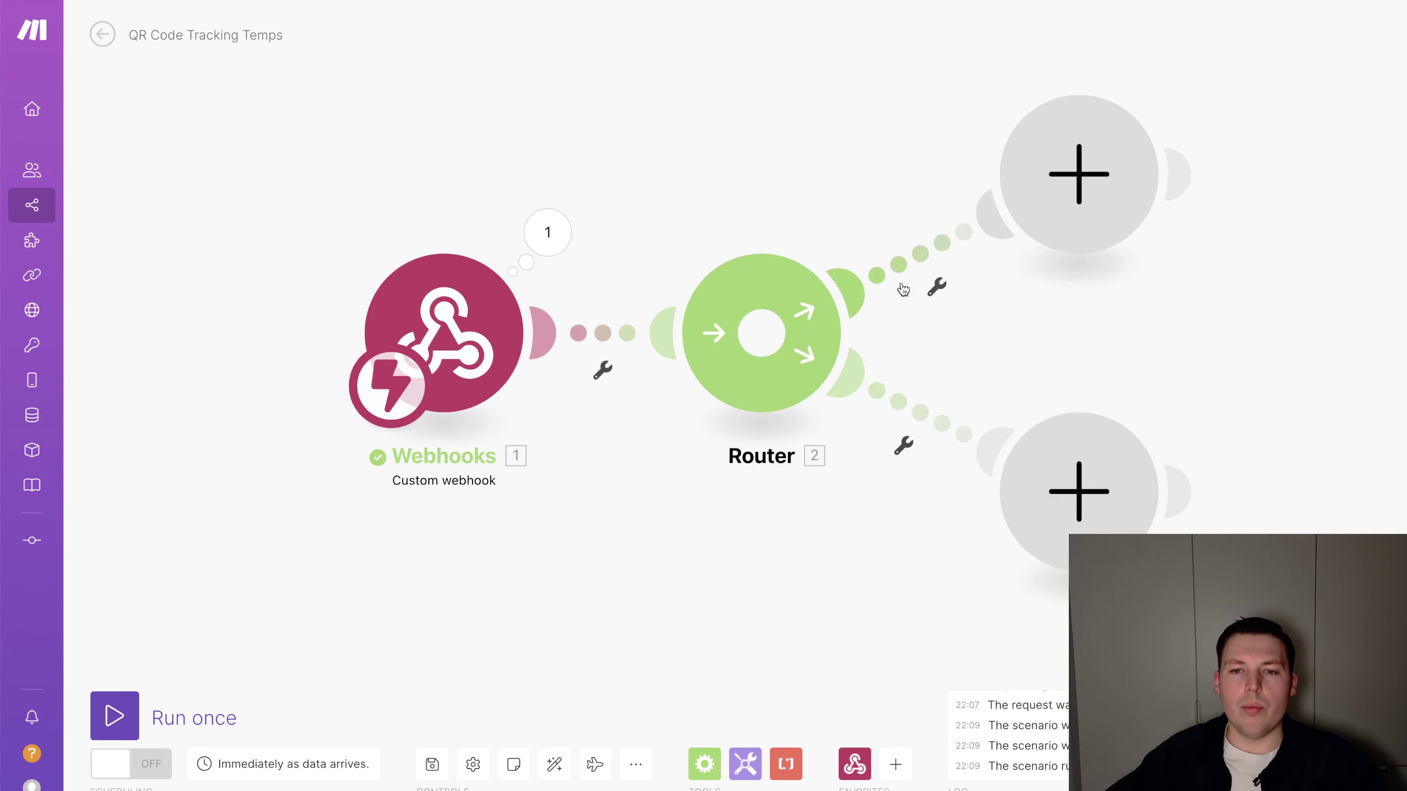
# Label the upper route 'Si début' with a filter: action equal to START, case insensitive
pyautogui.click(942, 244)
pyautogui.click(1072, 132)
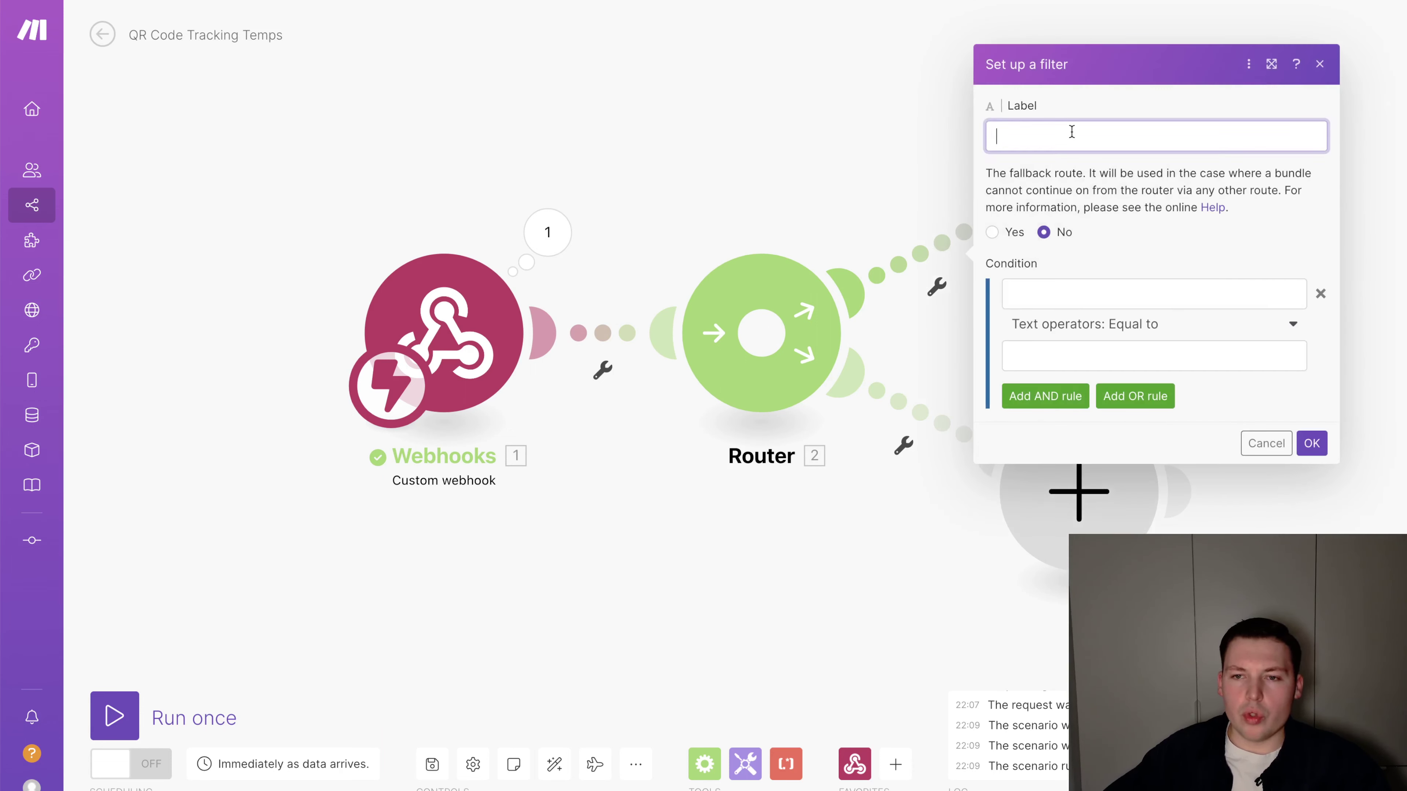
pyautogui.write('Si début')
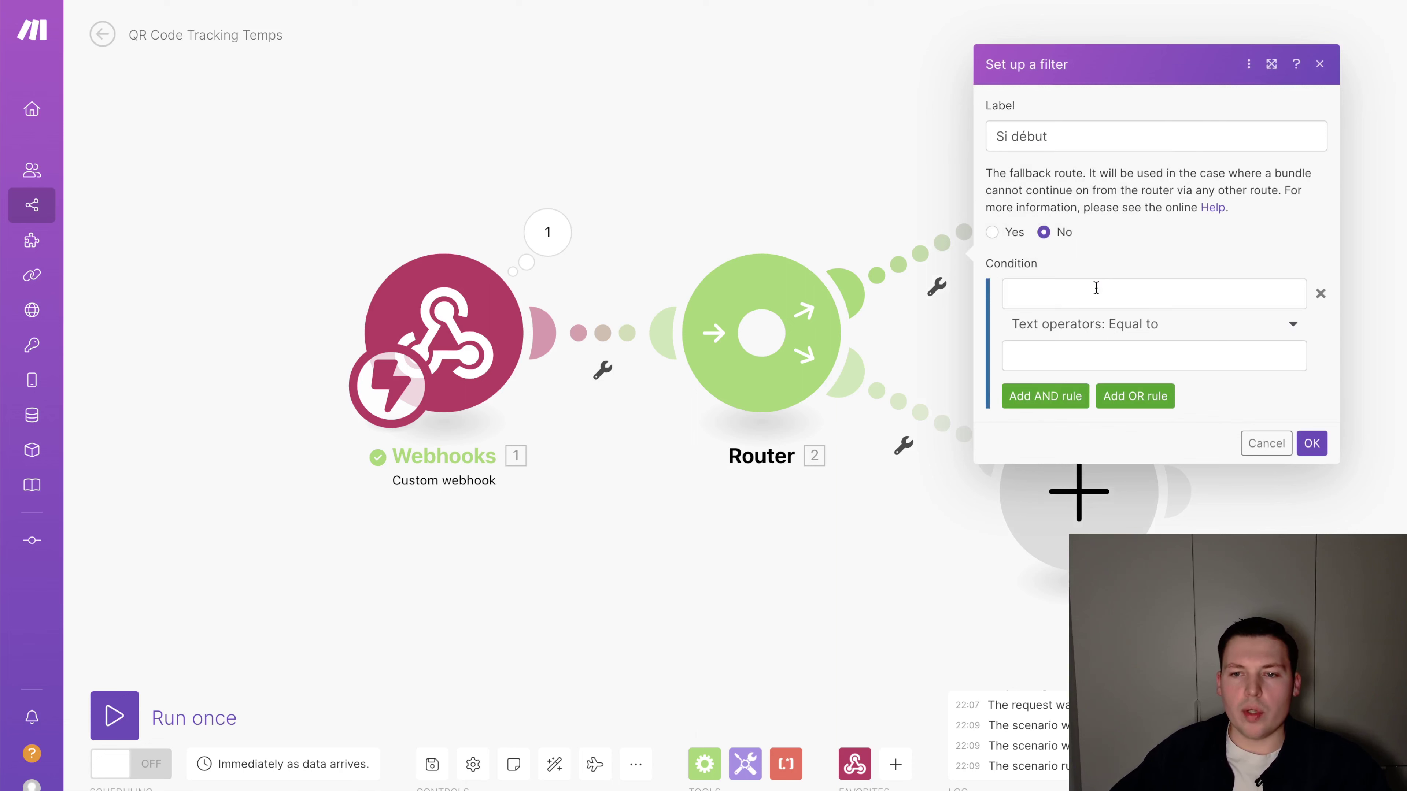
pyautogui.click(1094, 289)
pyautogui.click(765, 338)
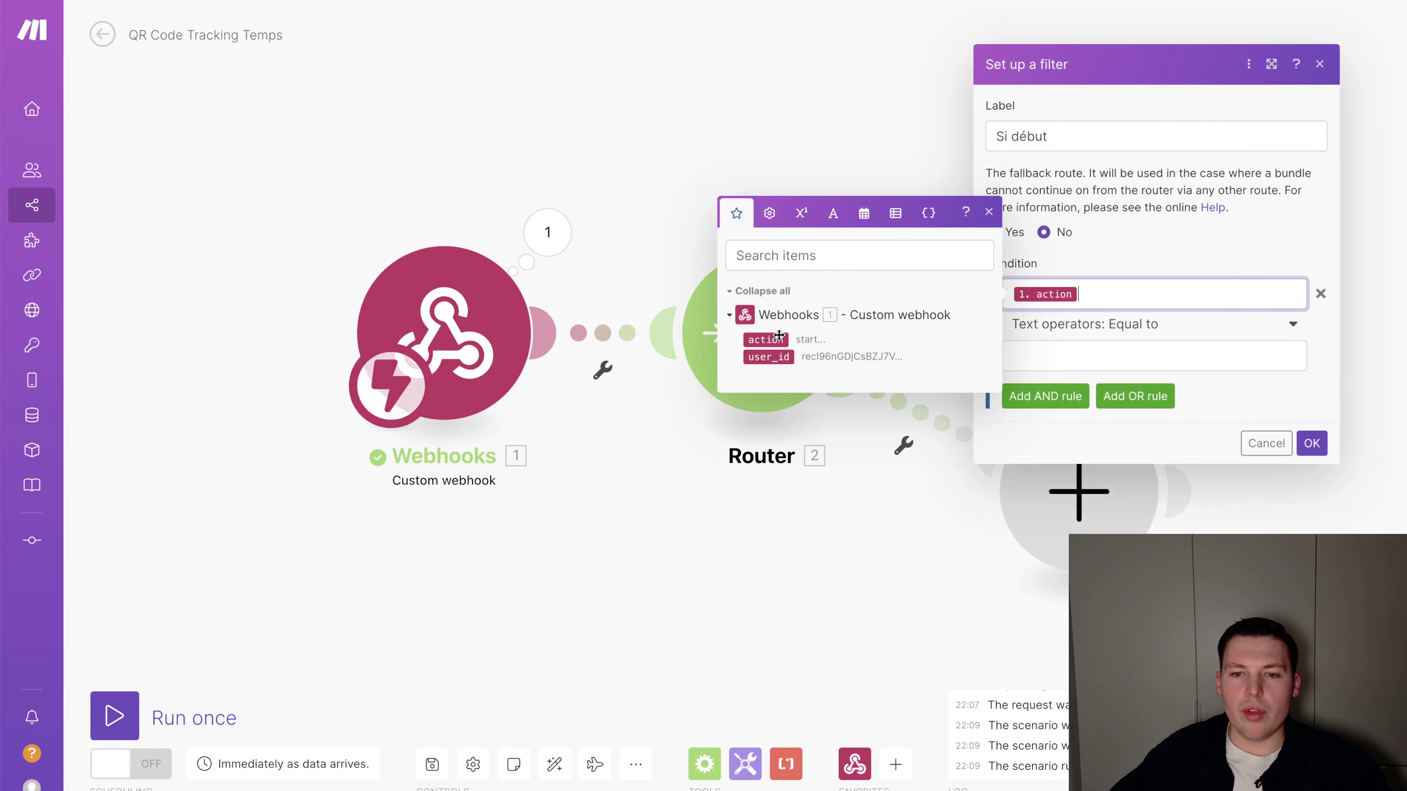
pyautogui.click(1128, 325)
pyautogui.click(1105, 502)
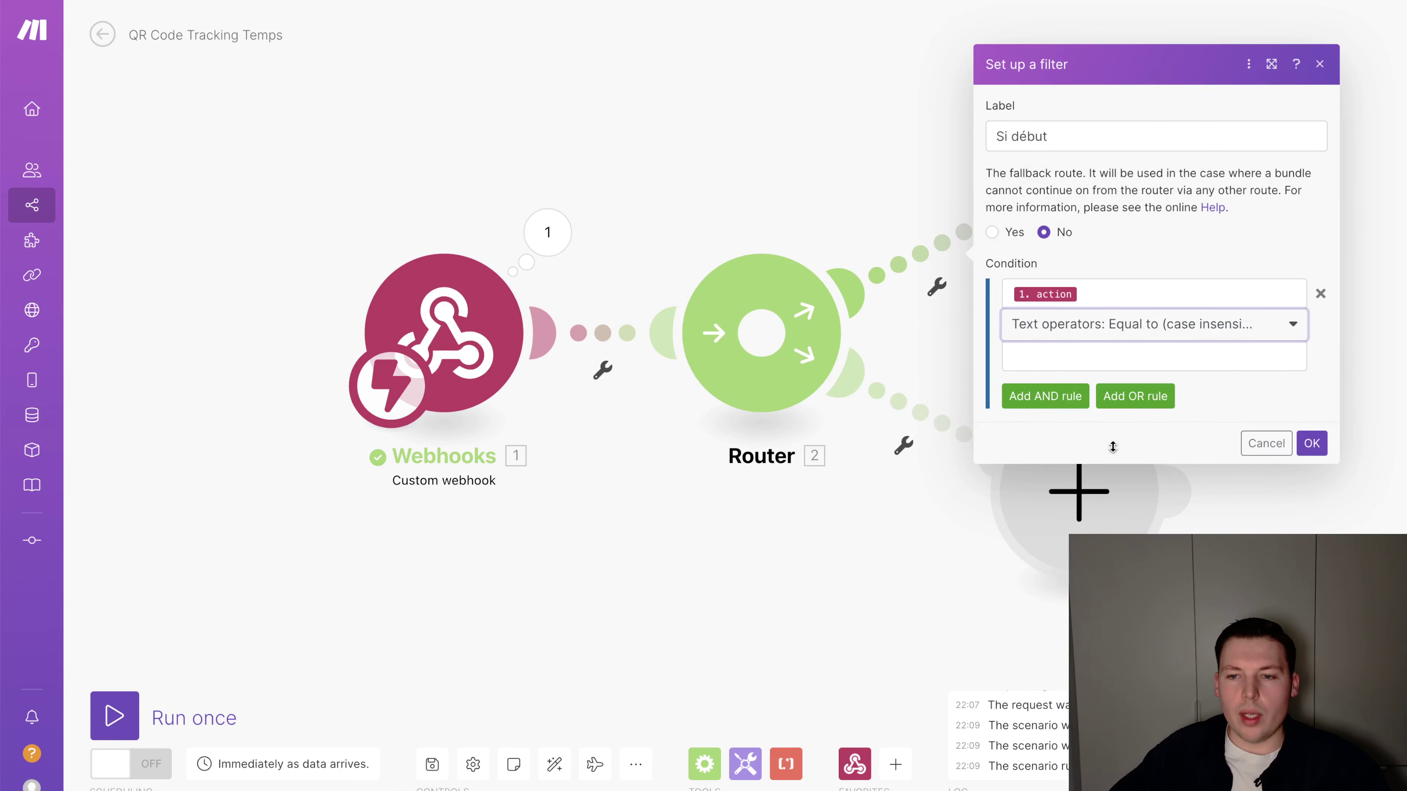
pyautogui.click(1119, 355)
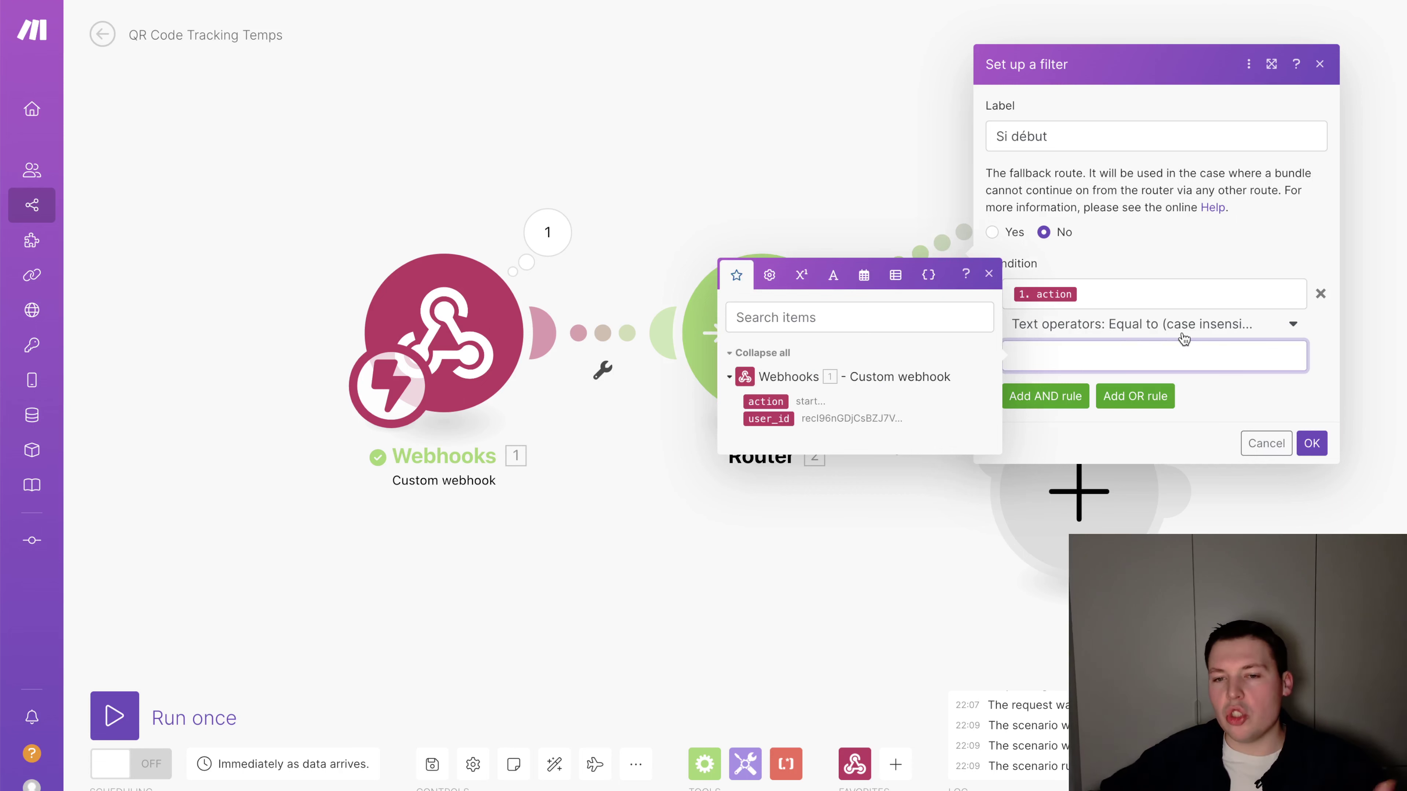
pyautogui.write('ST')
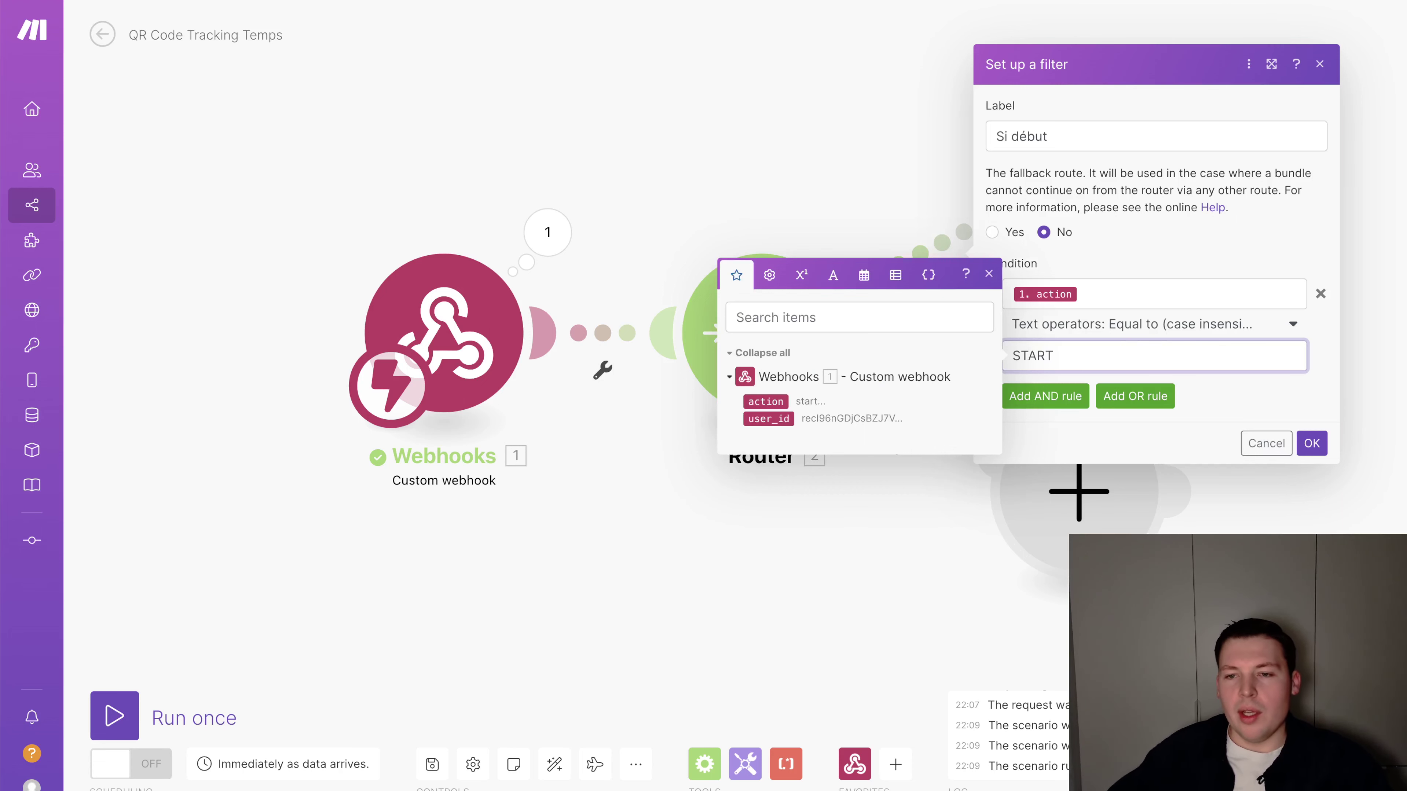
pyautogui.write('ART')
pyautogui.click(1312, 443)
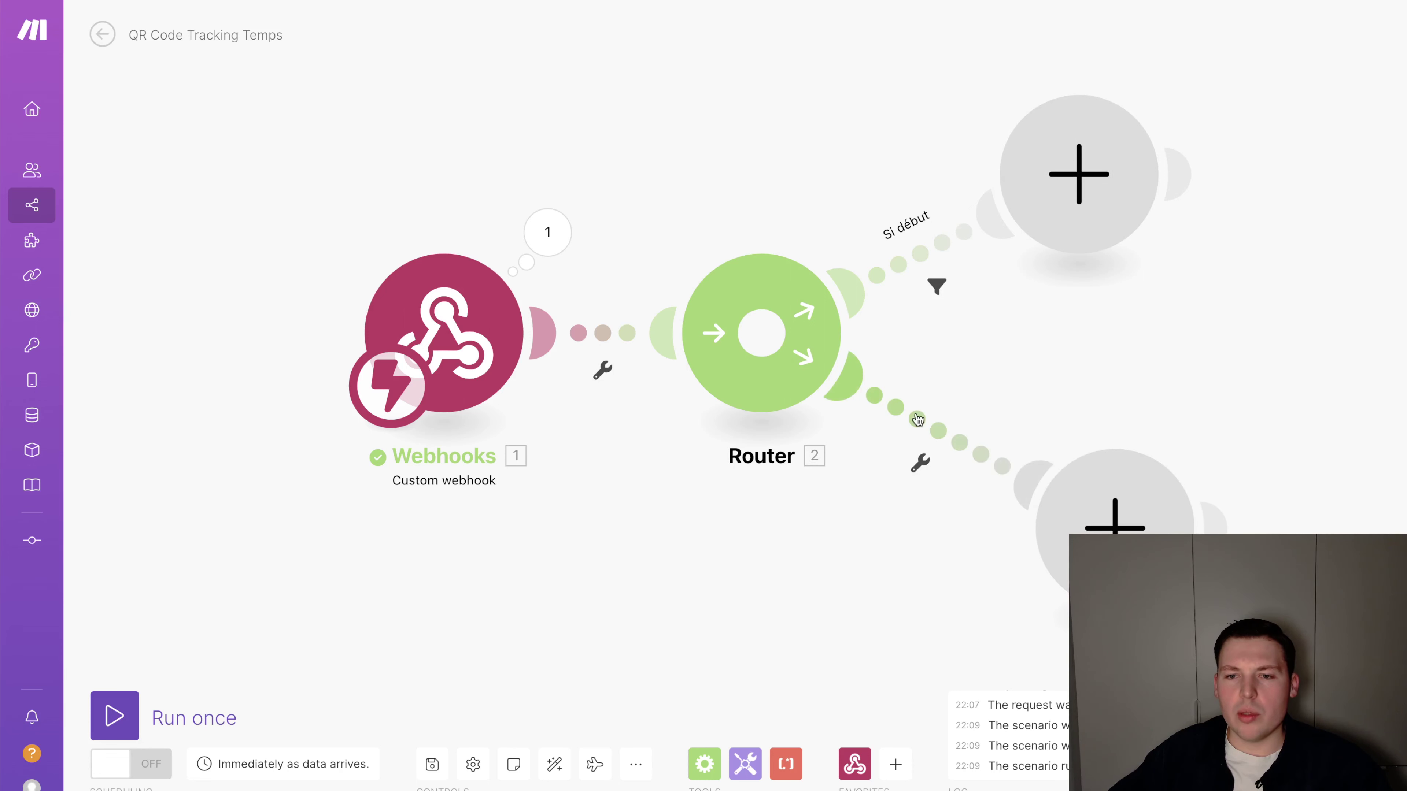
# Label the lower route 'Si fin' with a filter: action equal to END, case insensitive
pyautogui.click(1006, 471)
pyautogui.write('Si fi')
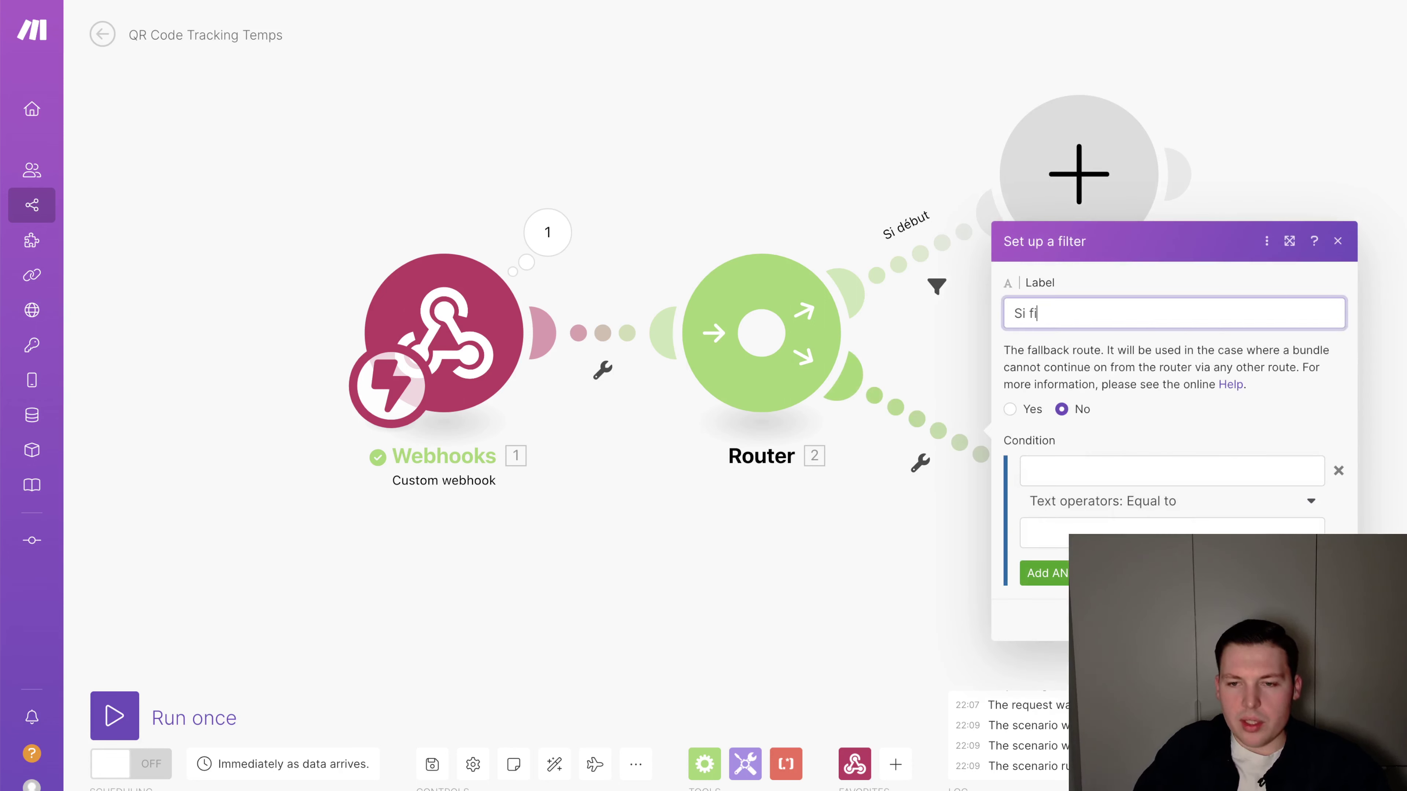
pyautogui.write('n')
pyautogui.click(1055, 472)
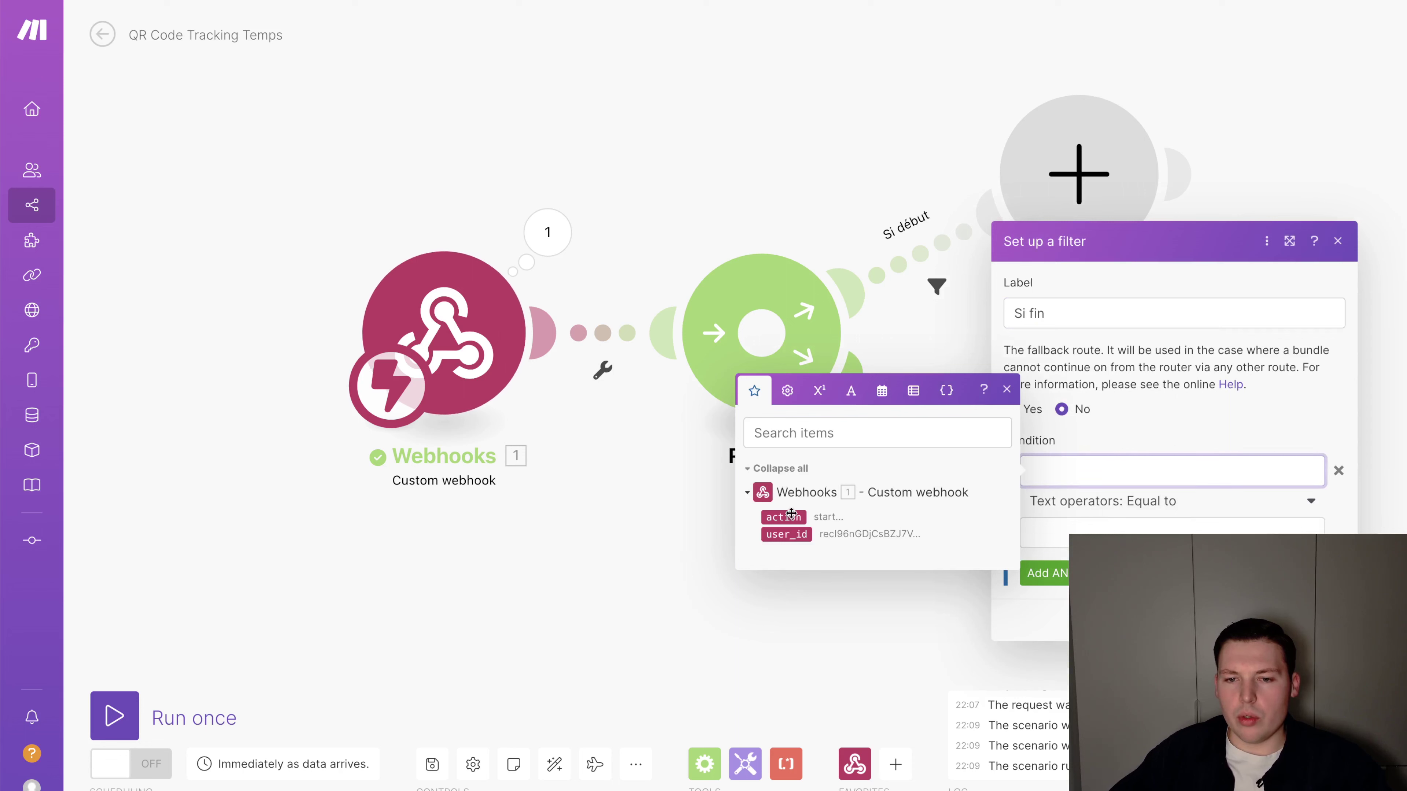
pyautogui.click(791, 516)
pyautogui.click(1133, 507)
pyautogui.click(1173, 680)
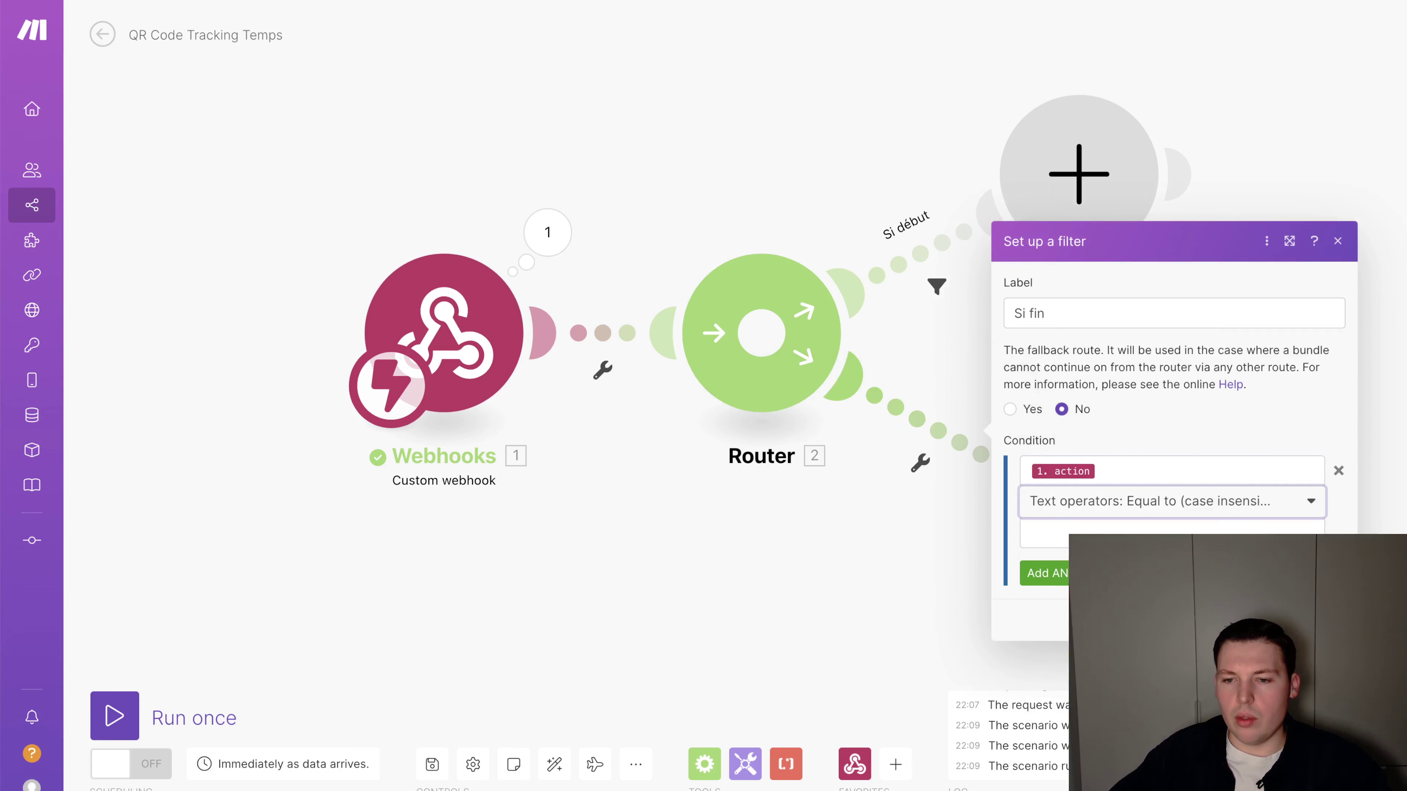
pyautogui.click(1274, 533)
pyautogui.write('END')
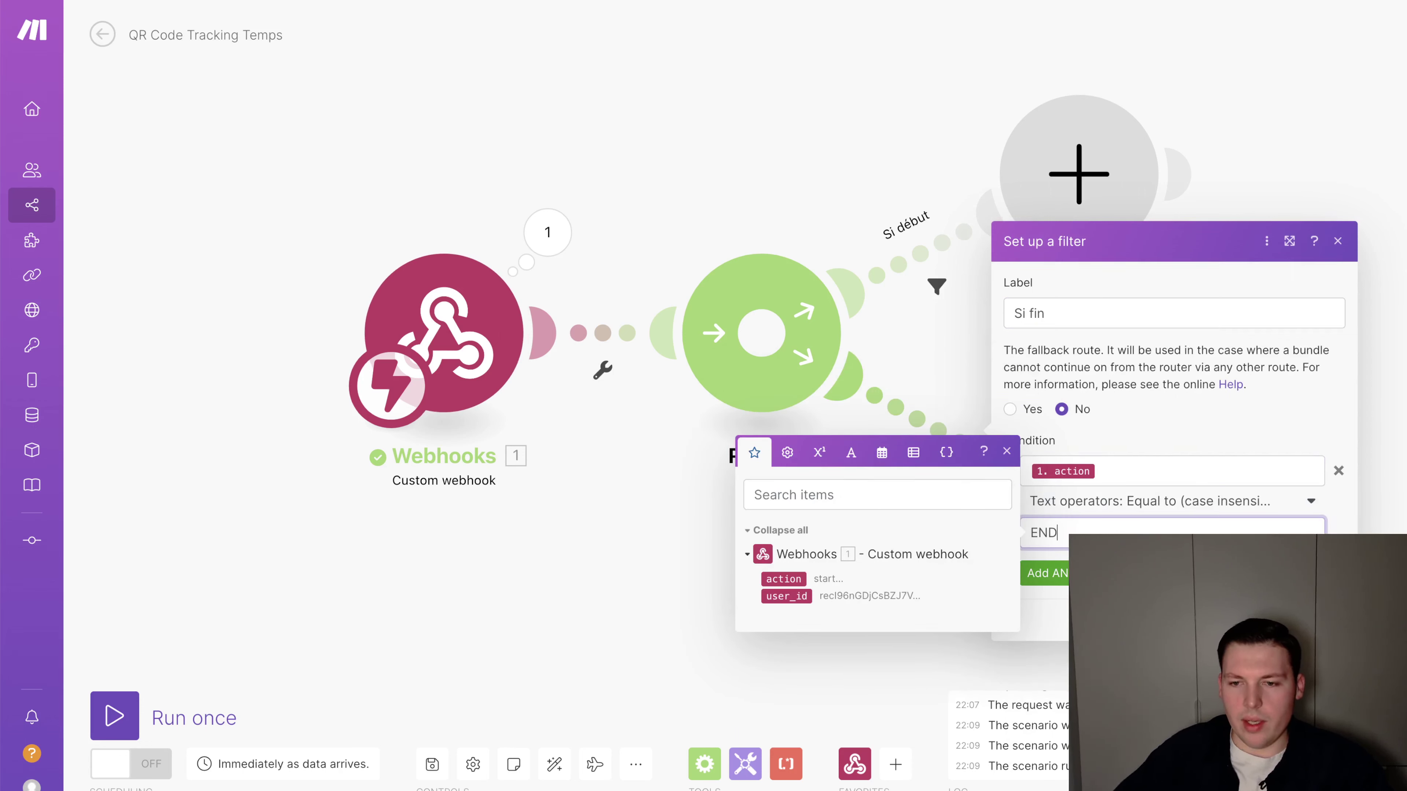
pyautogui.click(1322, 620)
pyautogui.moveTo(1055, 194); pyautogui.dragTo(1116, 164)
pyautogui.click(1116, 165)
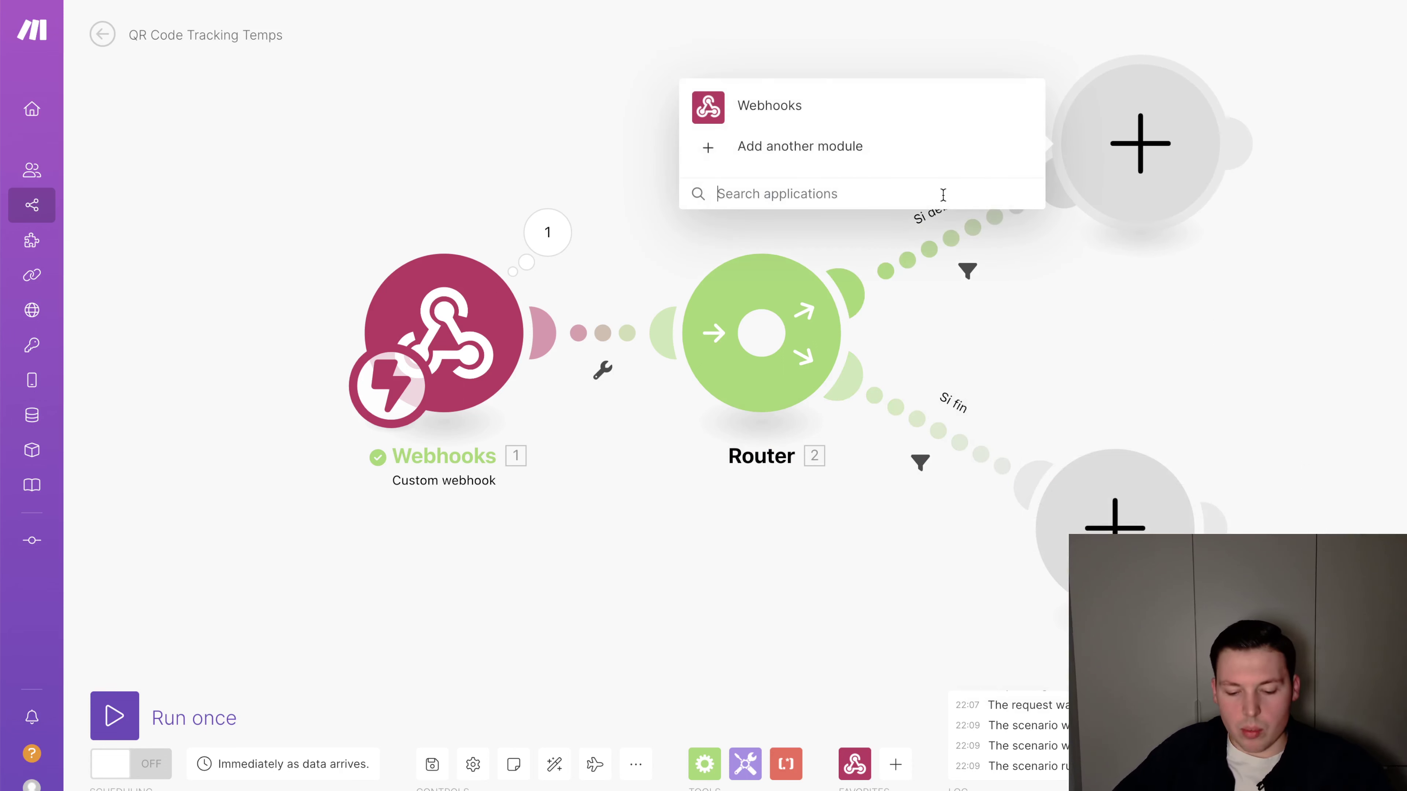
# Add an Airtable Create a Record module writing to the Logs table of Système de pointage
pyautogui.write('airtable')
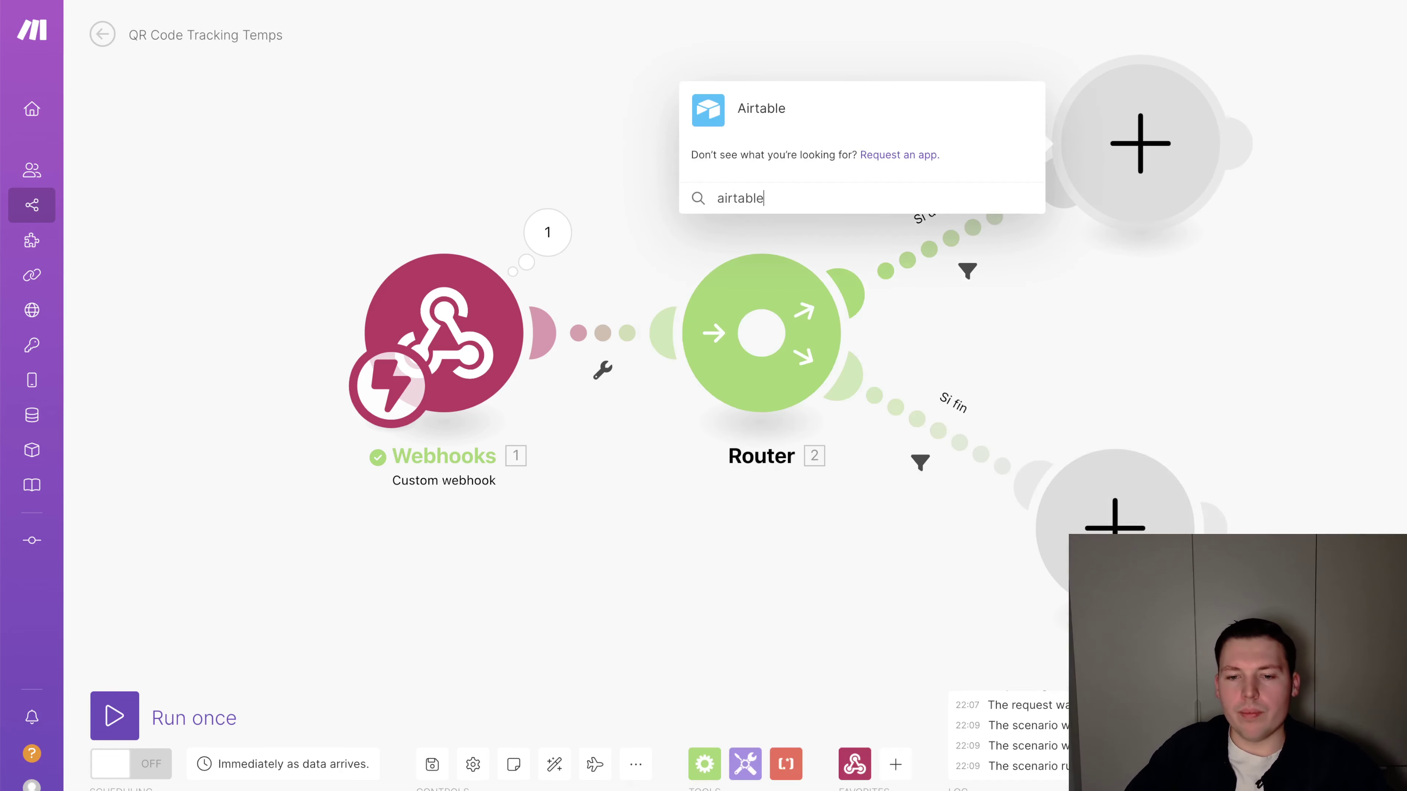
pyautogui.press('Return')
pyautogui.click(796, 148)
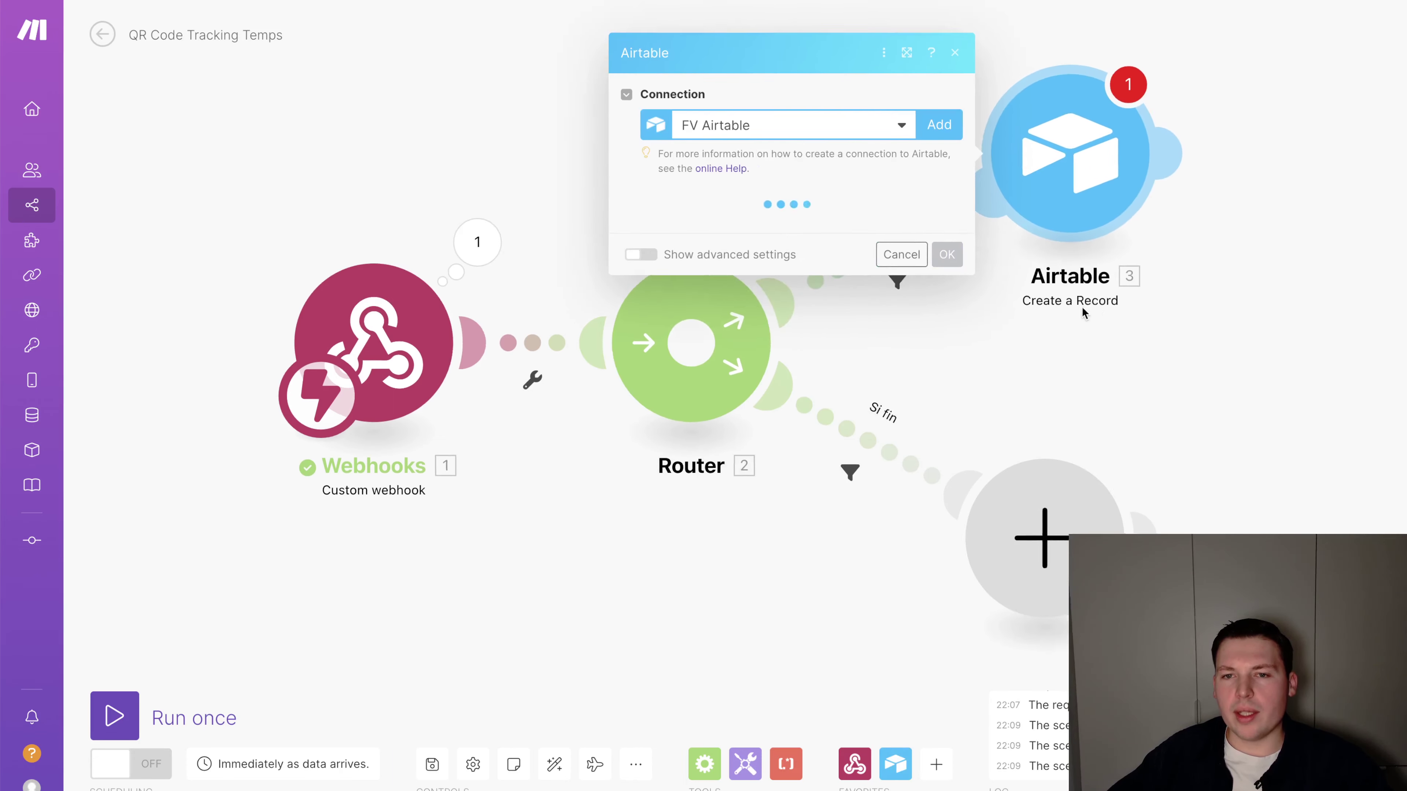
pyautogui.click(772, 271)
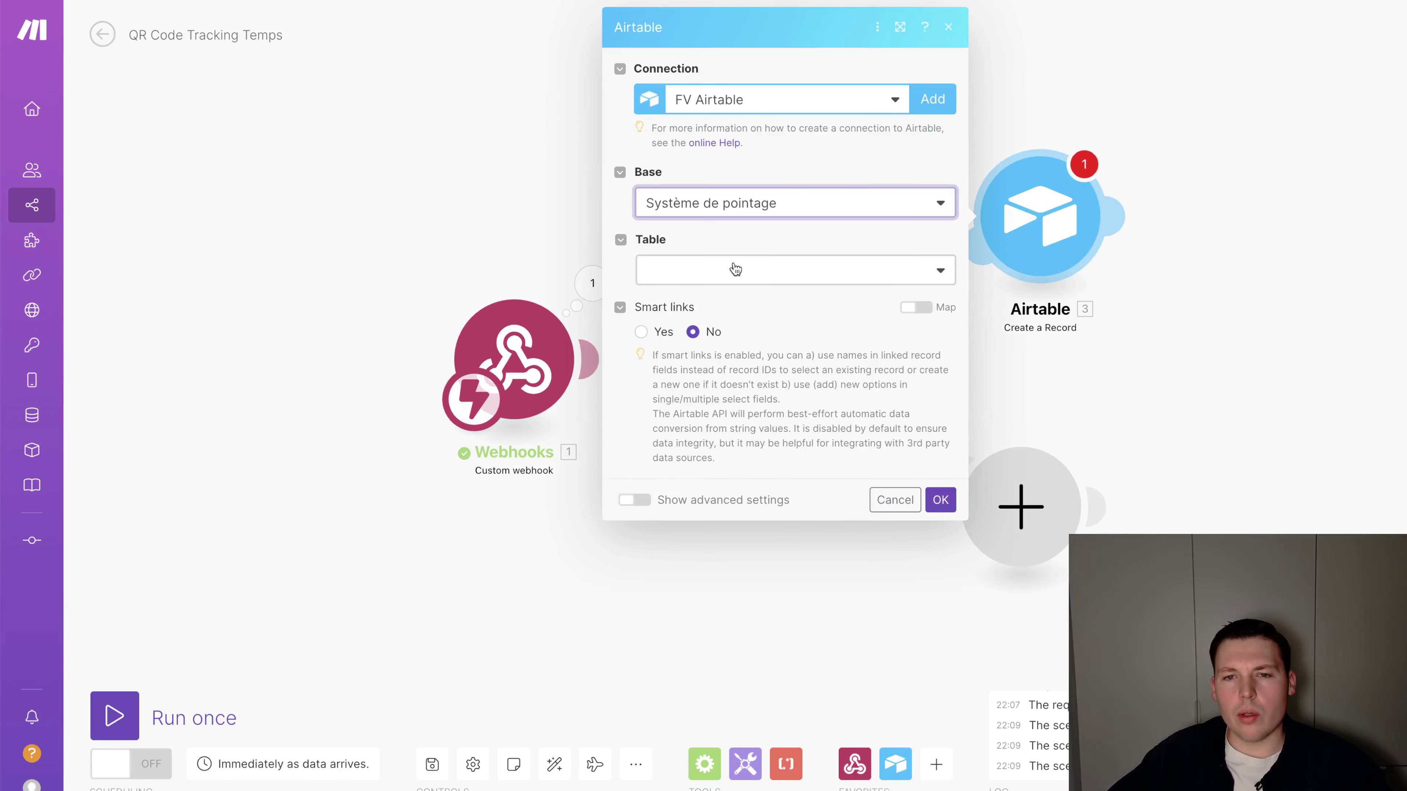
pyautogui.click(714, 299)
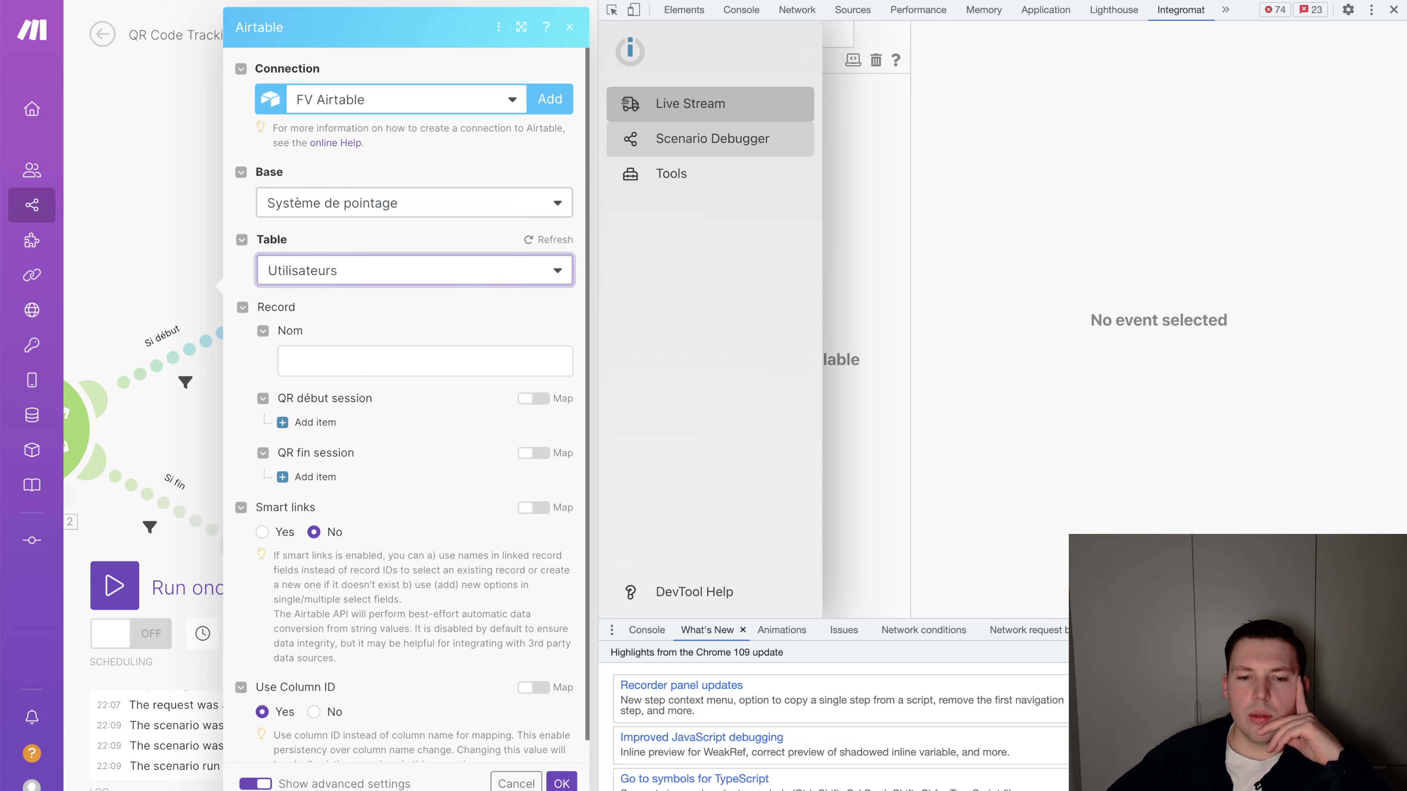
pyautogui.click(508, 783)
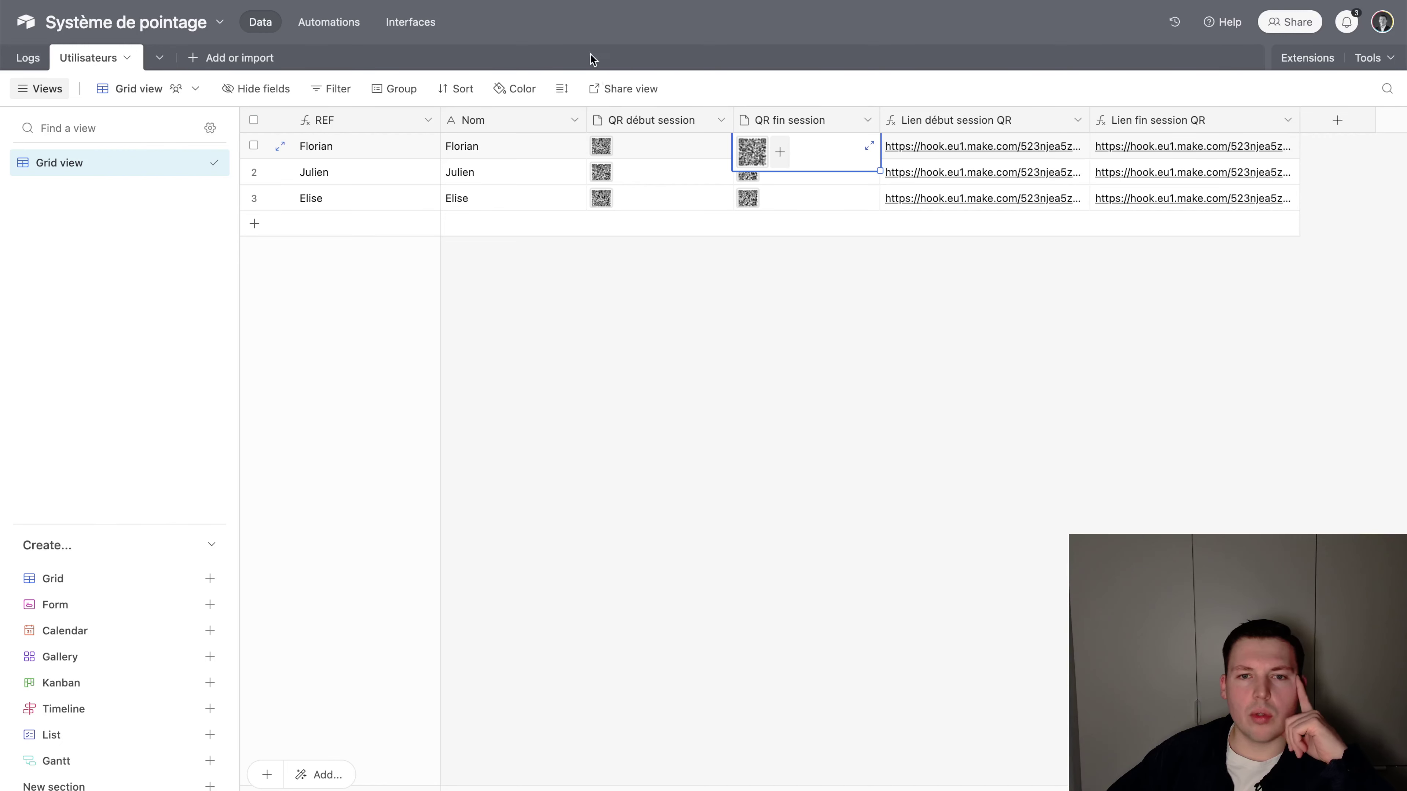
# In the Logs table, add a 'Utilisateur' field linking to a single Utilisateurs record
pyautogui.click(28, 57)
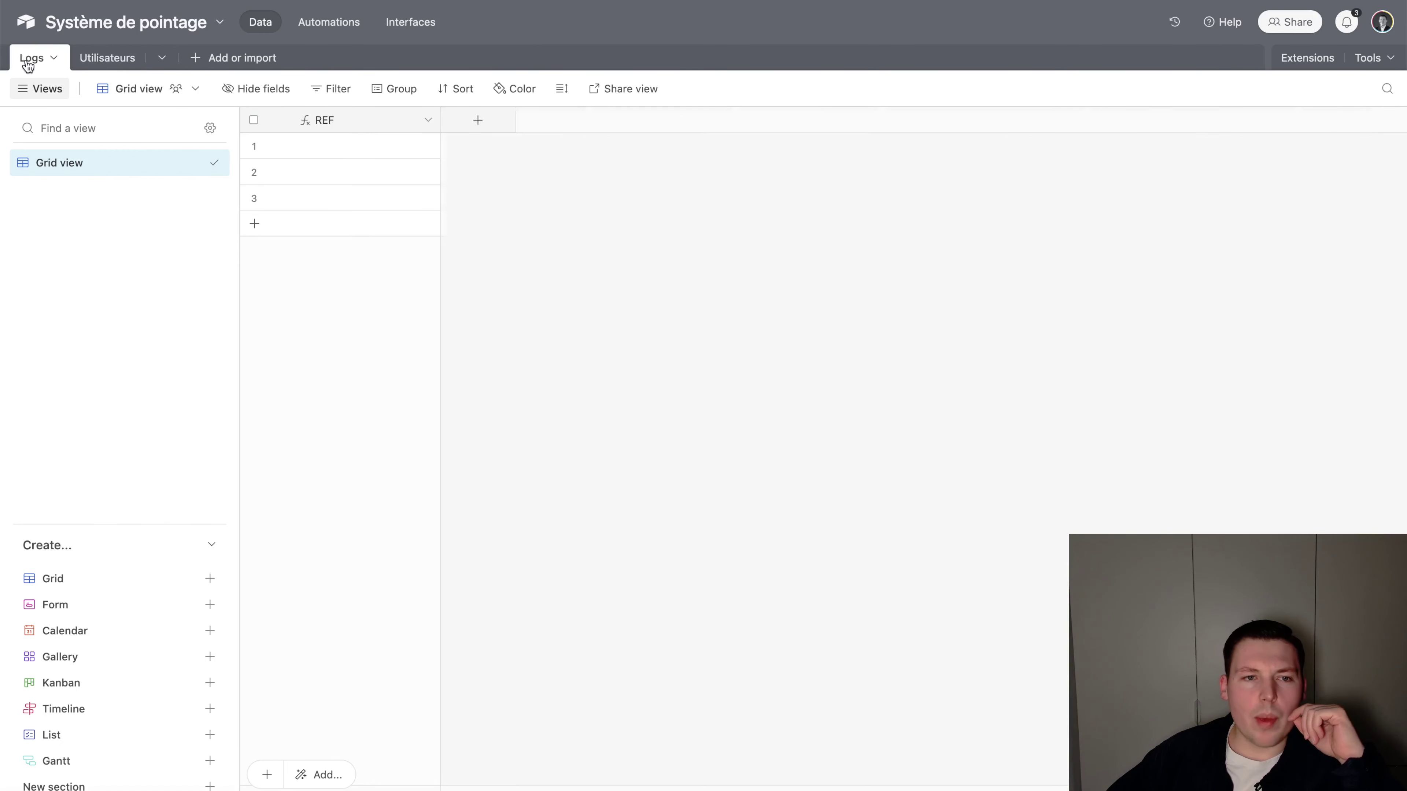
pyautogui.click(450, 128)
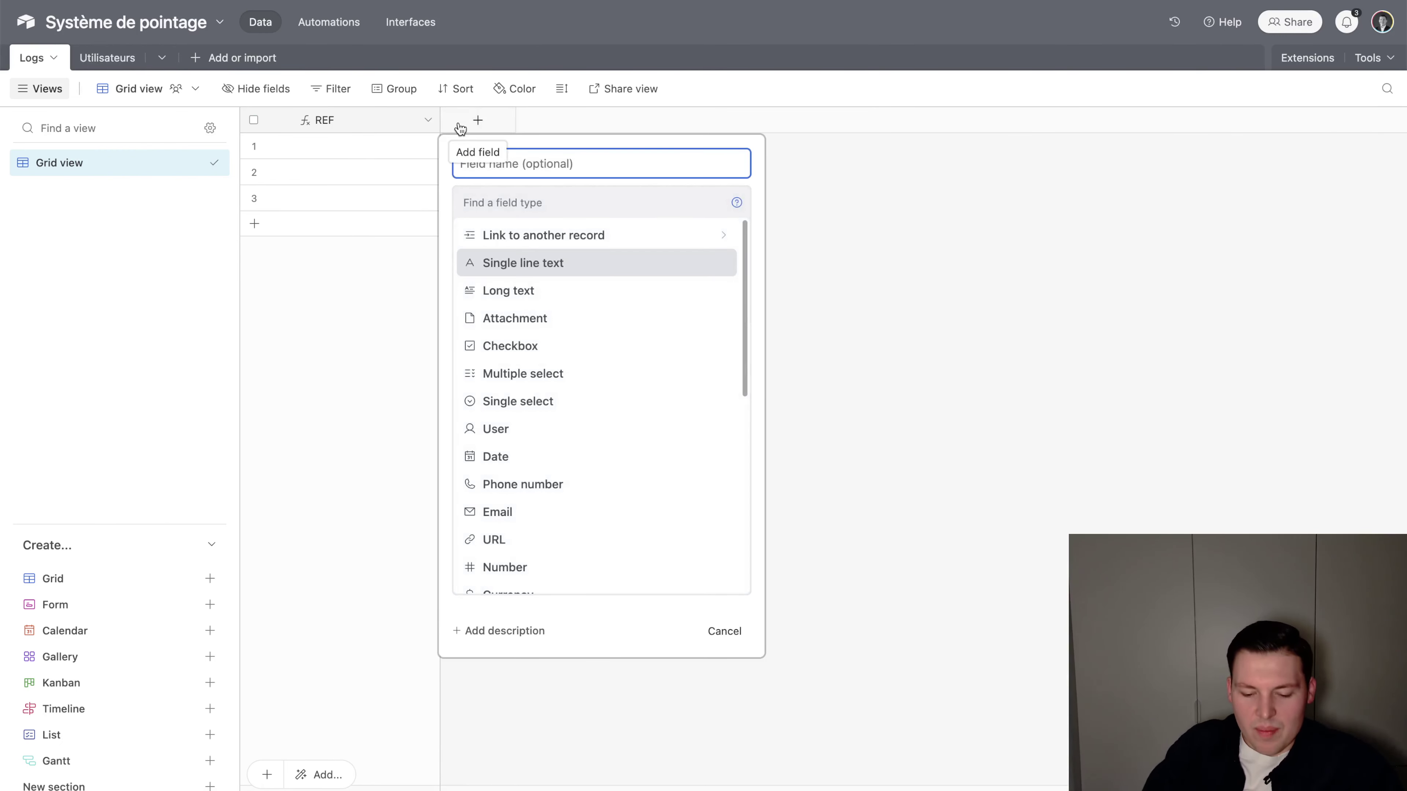
pyautogui.write('Utilisate')
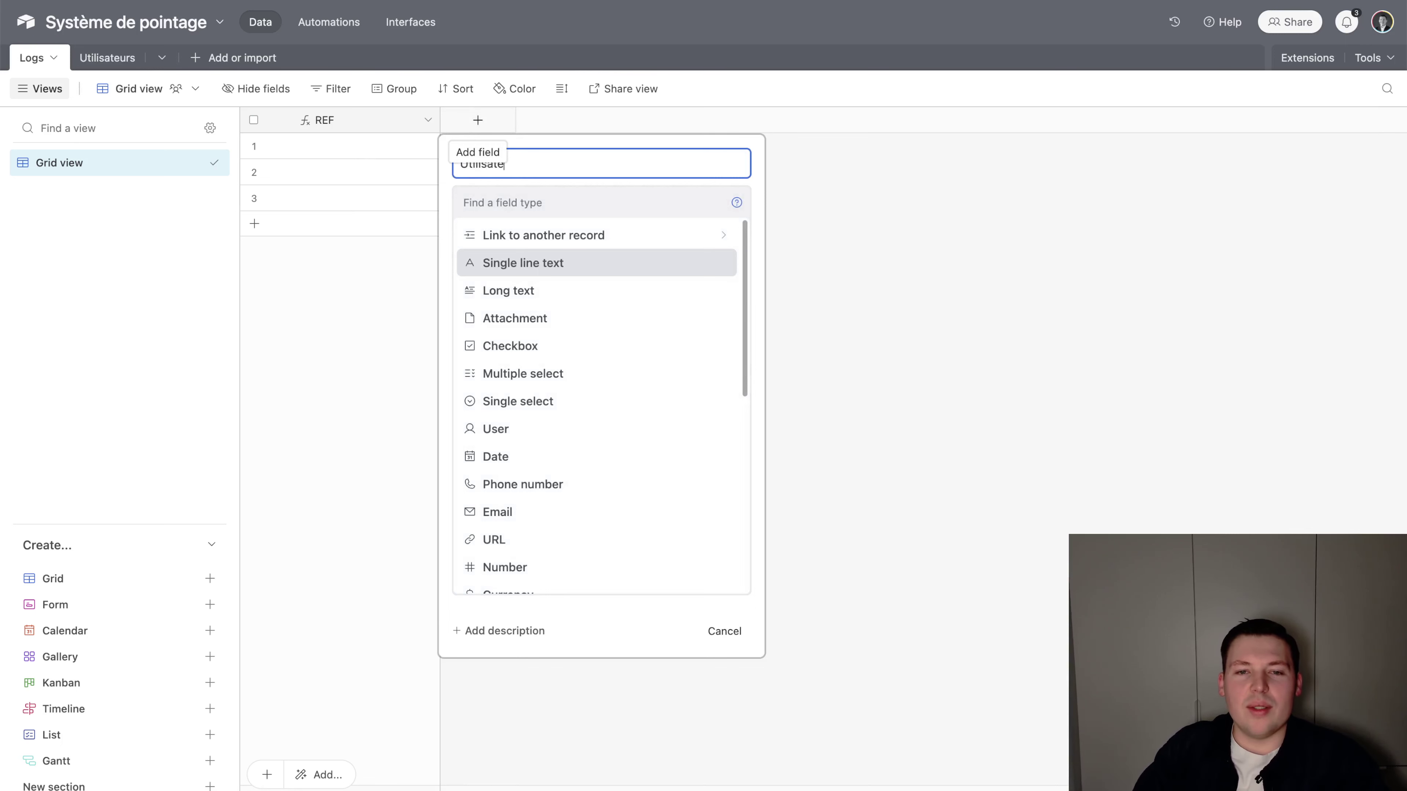
pyautogui.write('ur')
pyautogui.press('Tab')
pyautogui.write('uti')
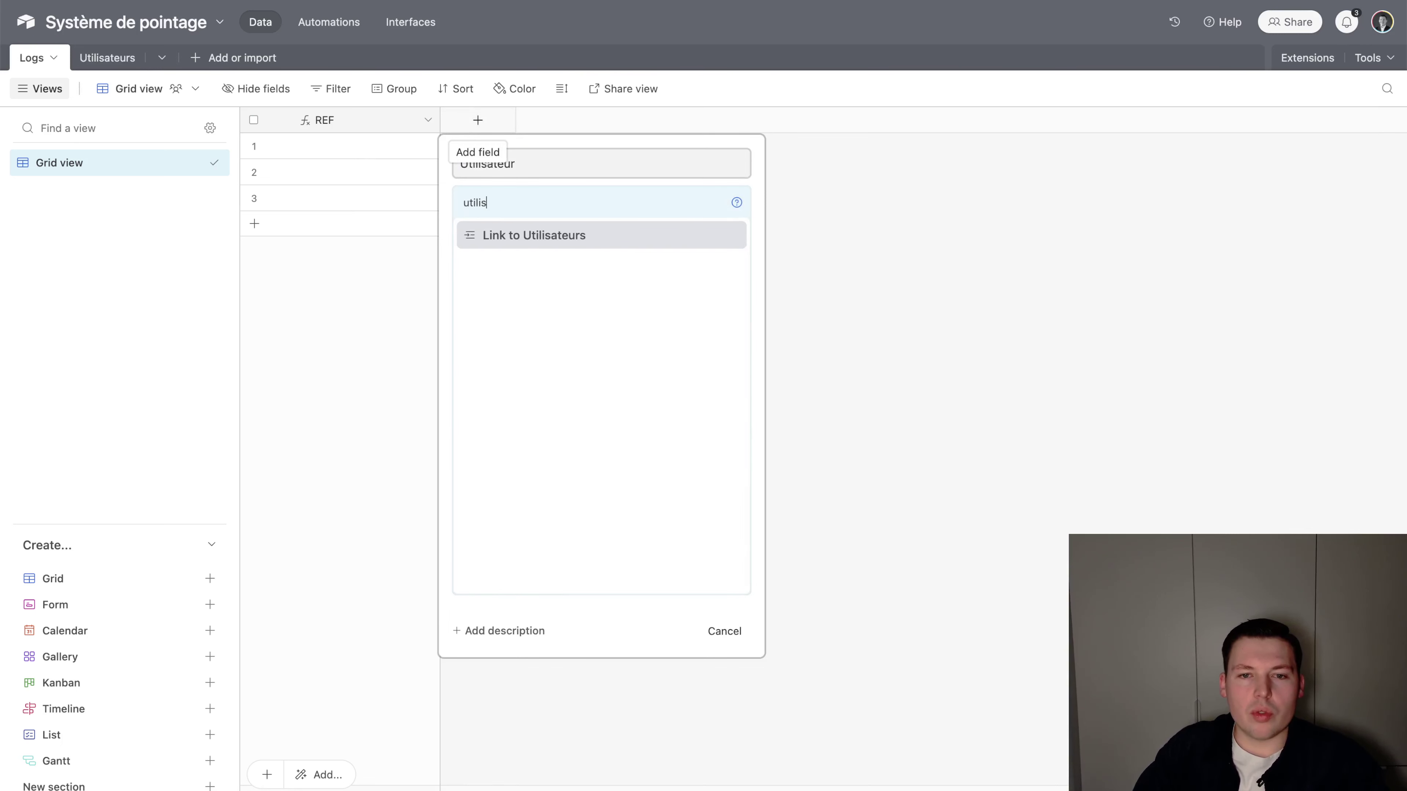
pyautogui.press('Return')
pyautogui.click(515, 259)
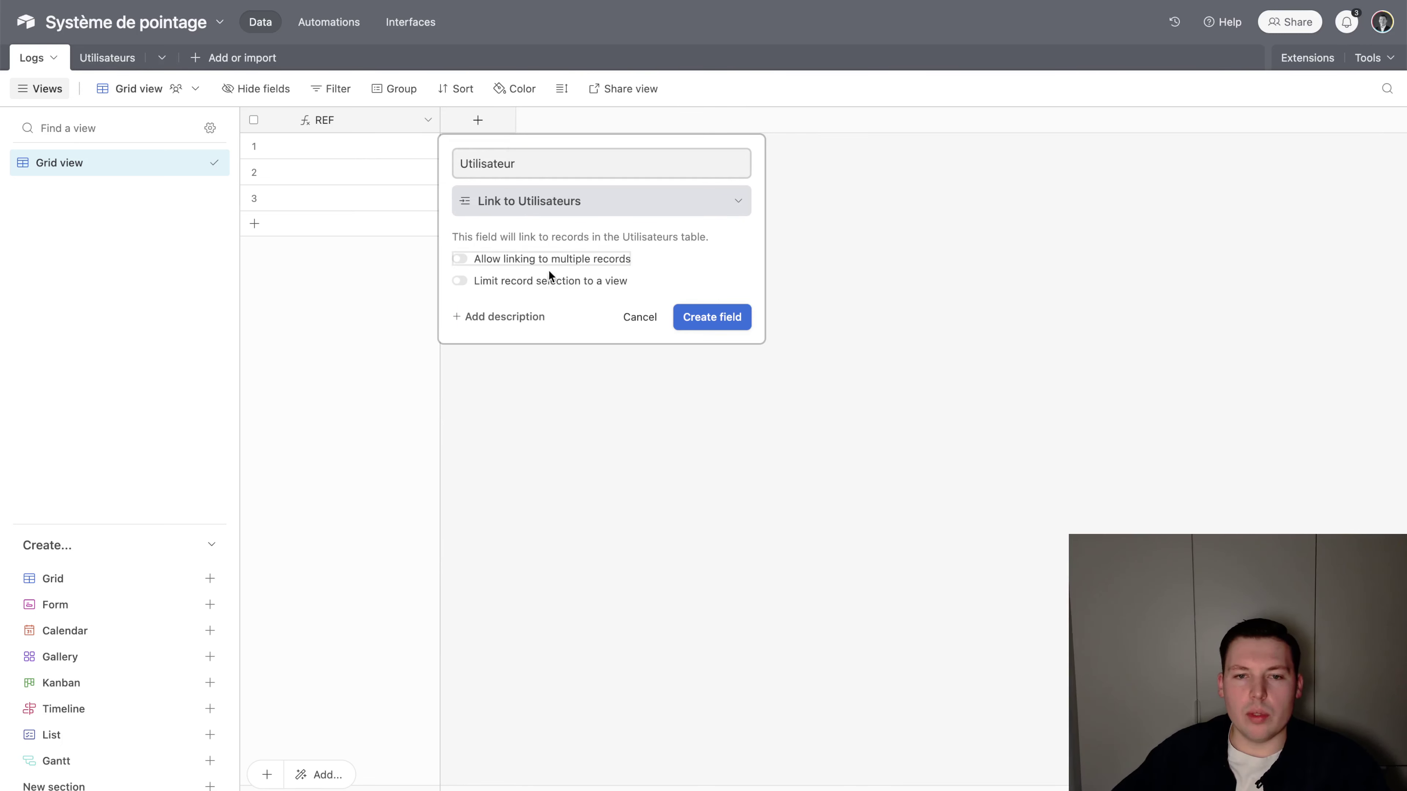
pyautogui.click(723, 326)
# Add a 'Début' Date field that includes time in 24-hour format
pyautogui.click(624, 120)
pyautogui.write('Date')
pyautogui.press('super+a')
pyautogui.write('Début')
pyautogui.press('Tab')
pyautogui.write('da')
pyautogui.press('Return')
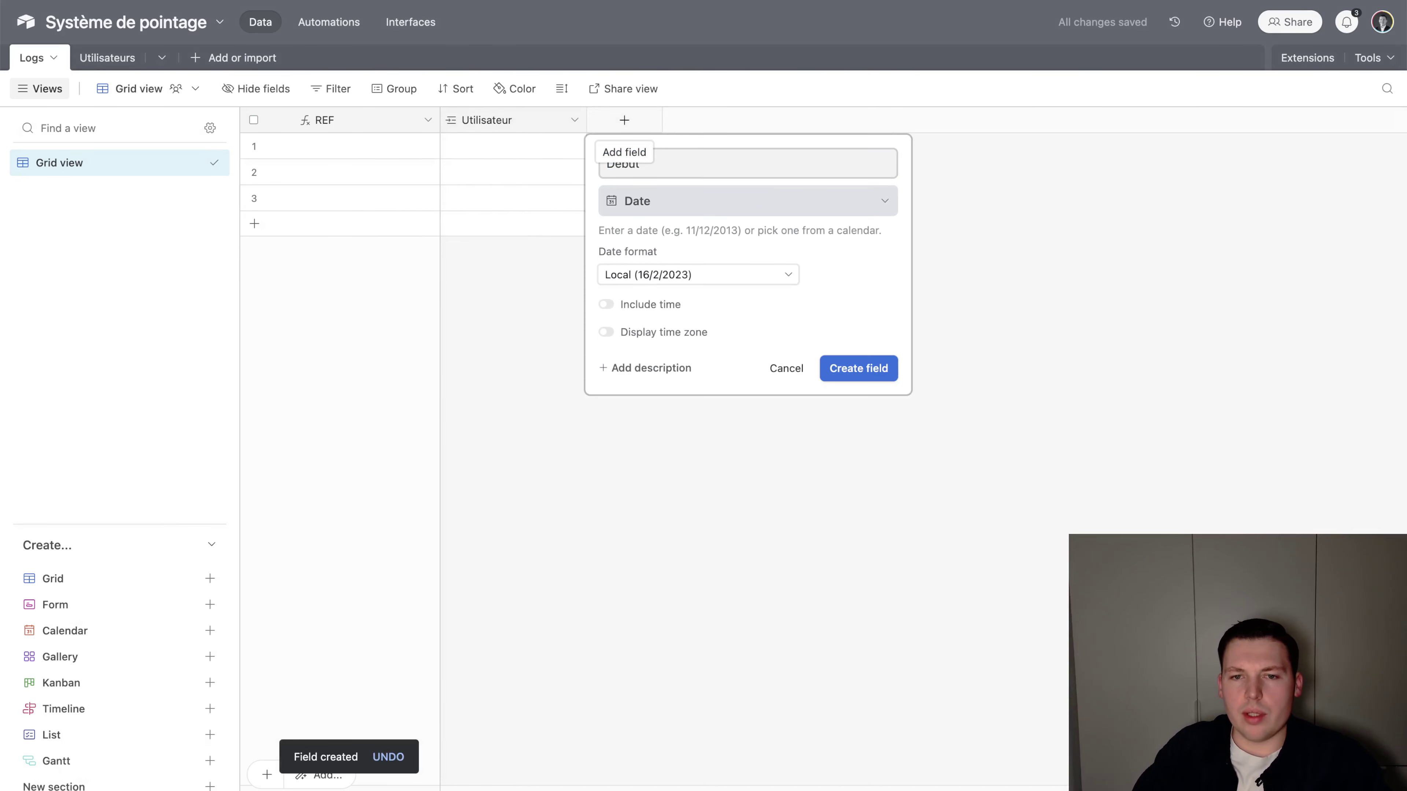
pyautogui.click(651, 306)
pyautogui.click(691, 355)
pyautogui.click(673, 371)
pyautogui.click(839, 446)
# Duplicate the Début field and rename the copy 'Fin'
pyautogui.rightClick(691, 121)
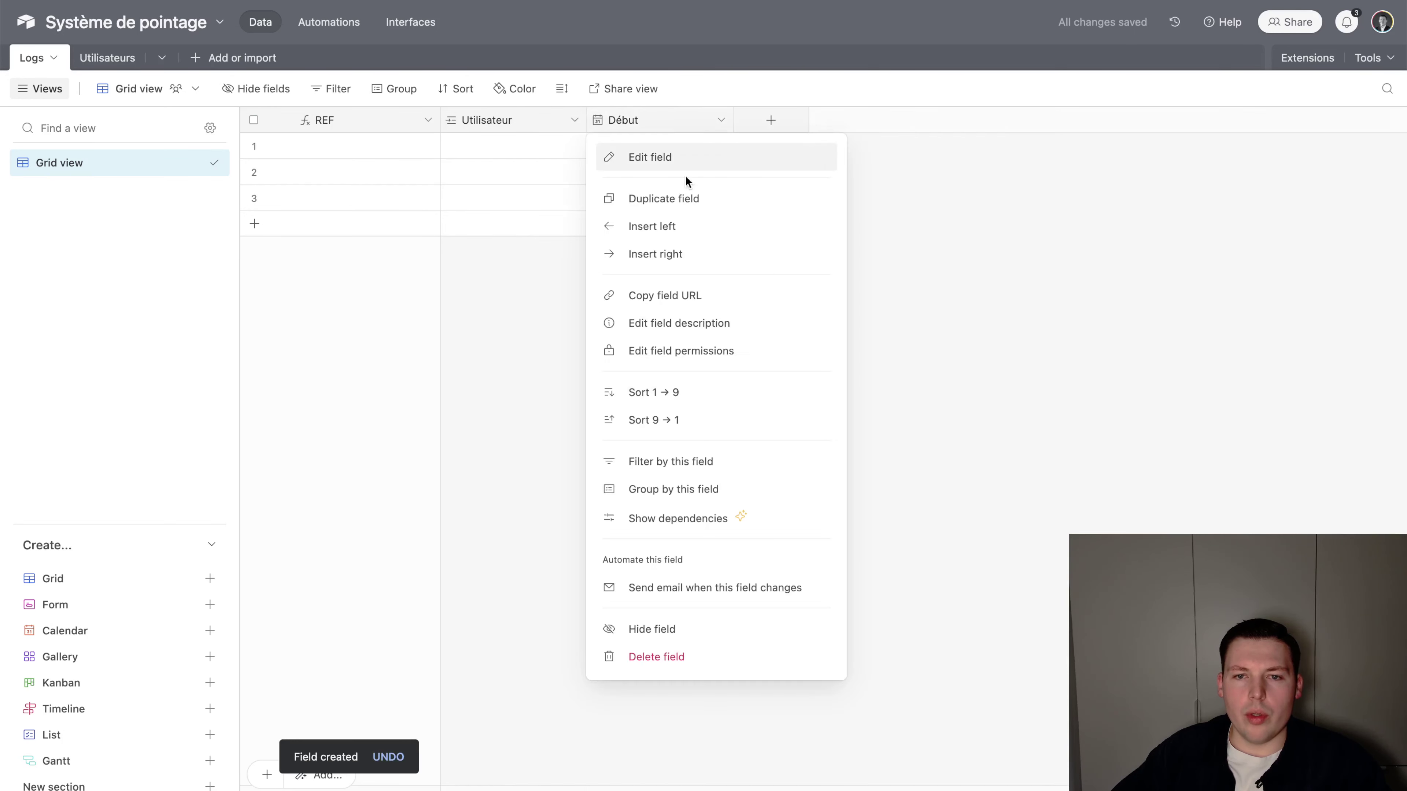
pyautogui.click(690, 198)
pyautogui.doubleClick(792, 119)
pyautogui.write('Fin')
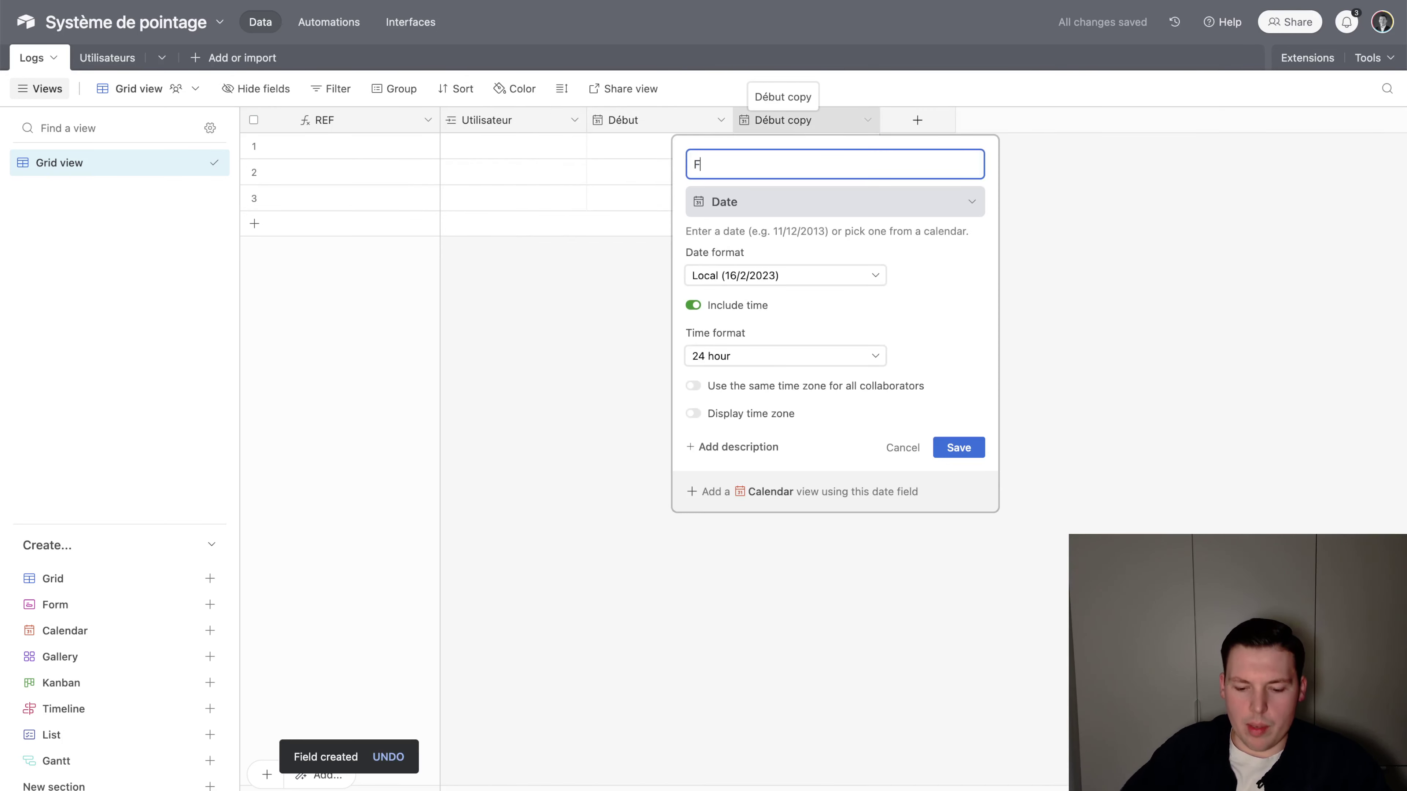
pyautogui.press('Return')
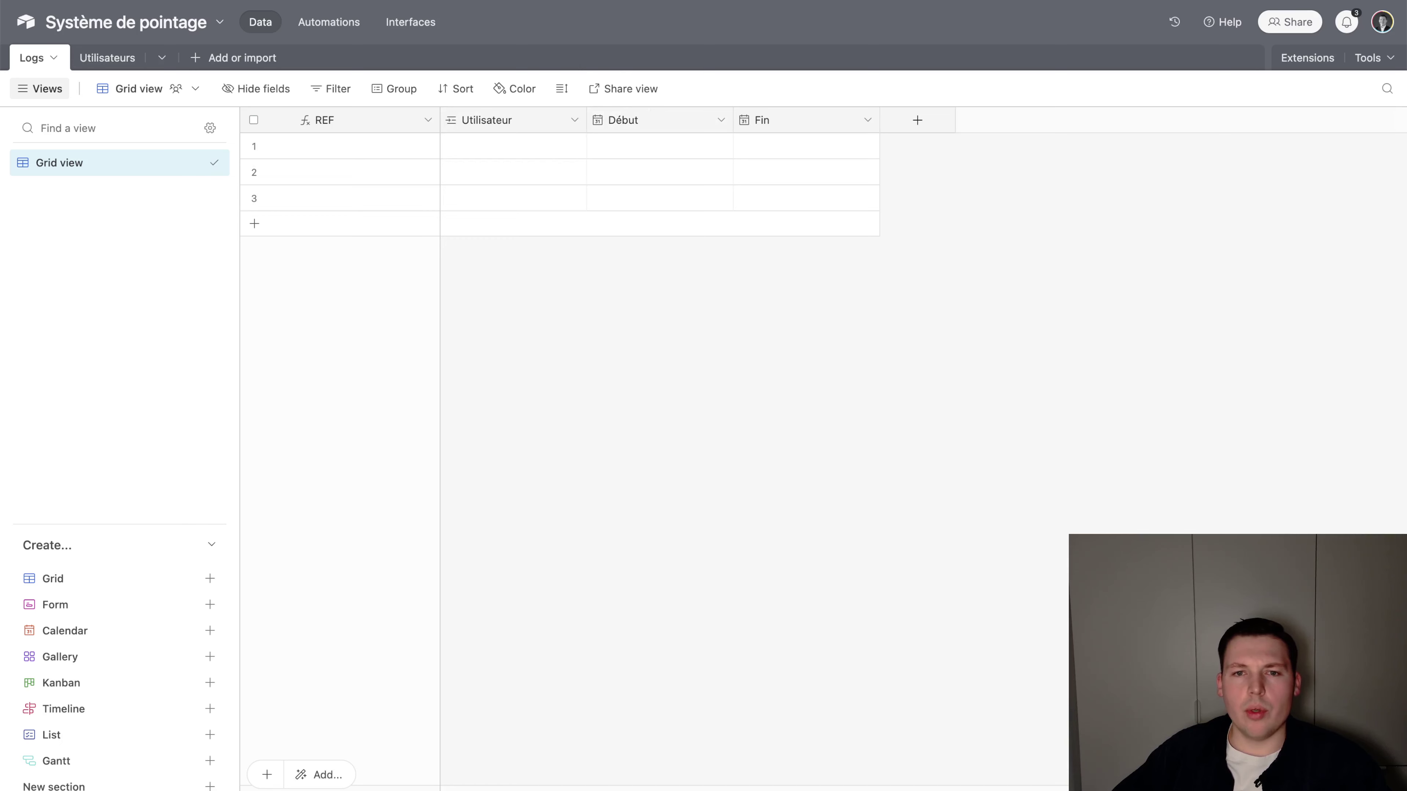
# Fill row 1 with an existing user and the current date-time for Début and Fin
pyautogui.click(514, 146)
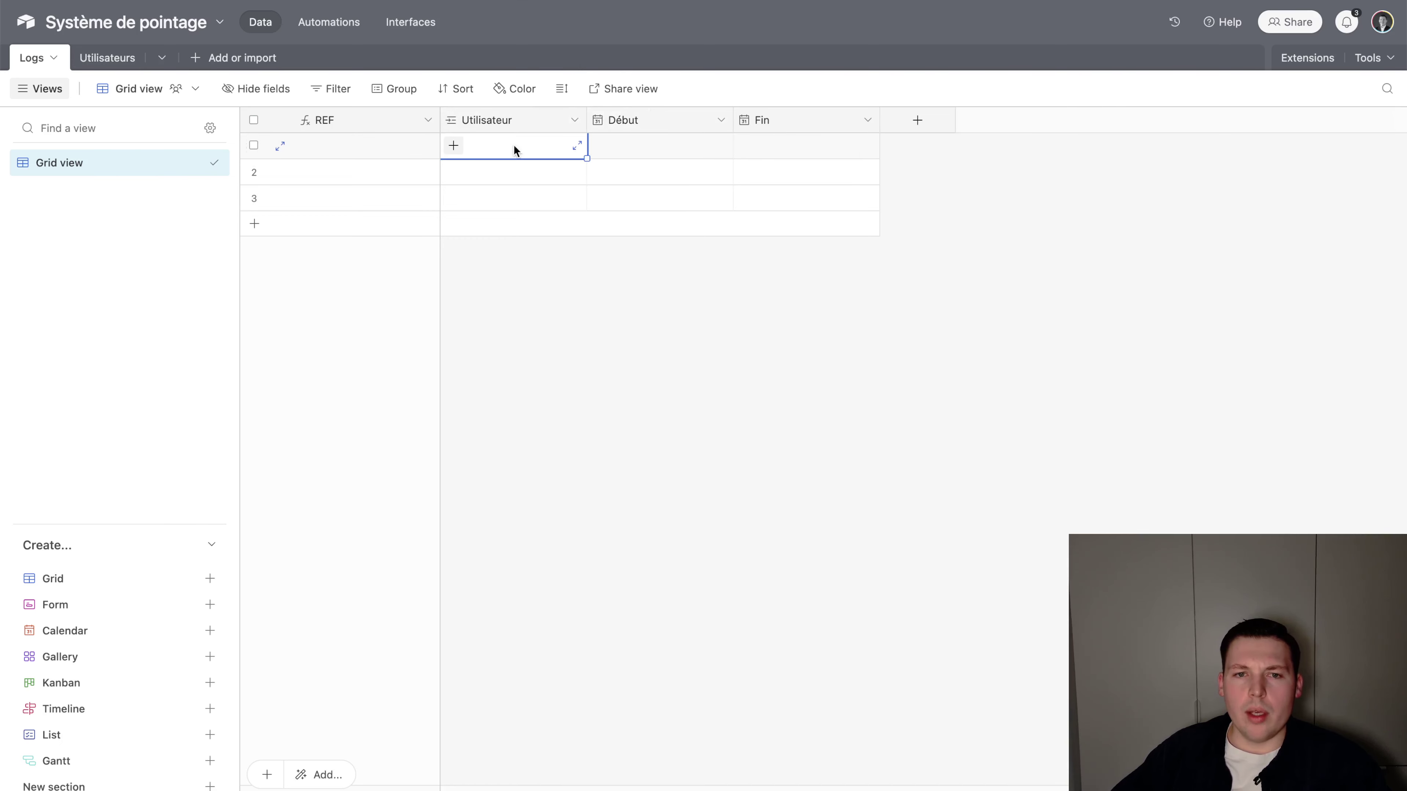
pyautogui.click(453, 146)
pyautogui.click(398, 104)
pyautogui.doubleClick(604, 155)
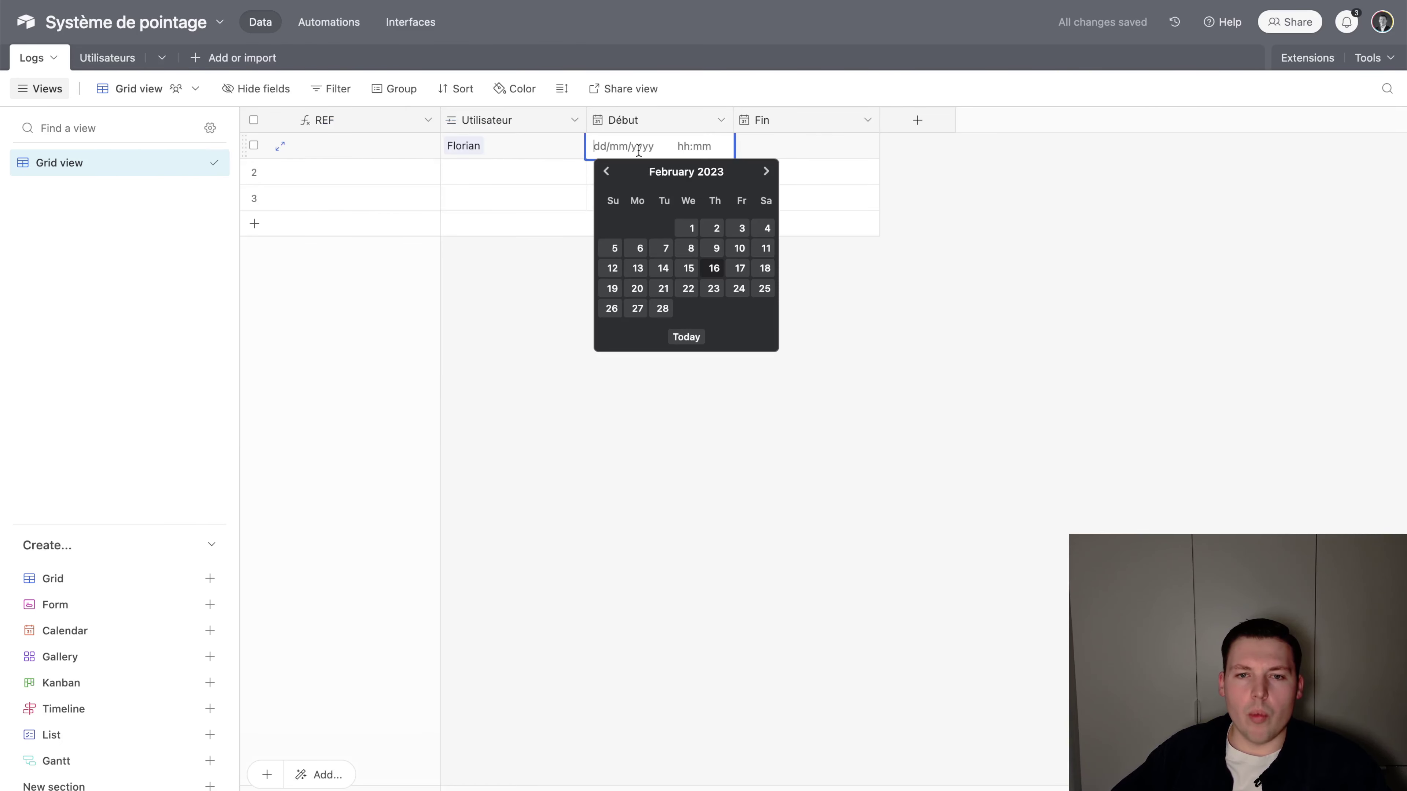
pyautogui.click(712, 272)
pyautogui.doubleClick(781, 149)
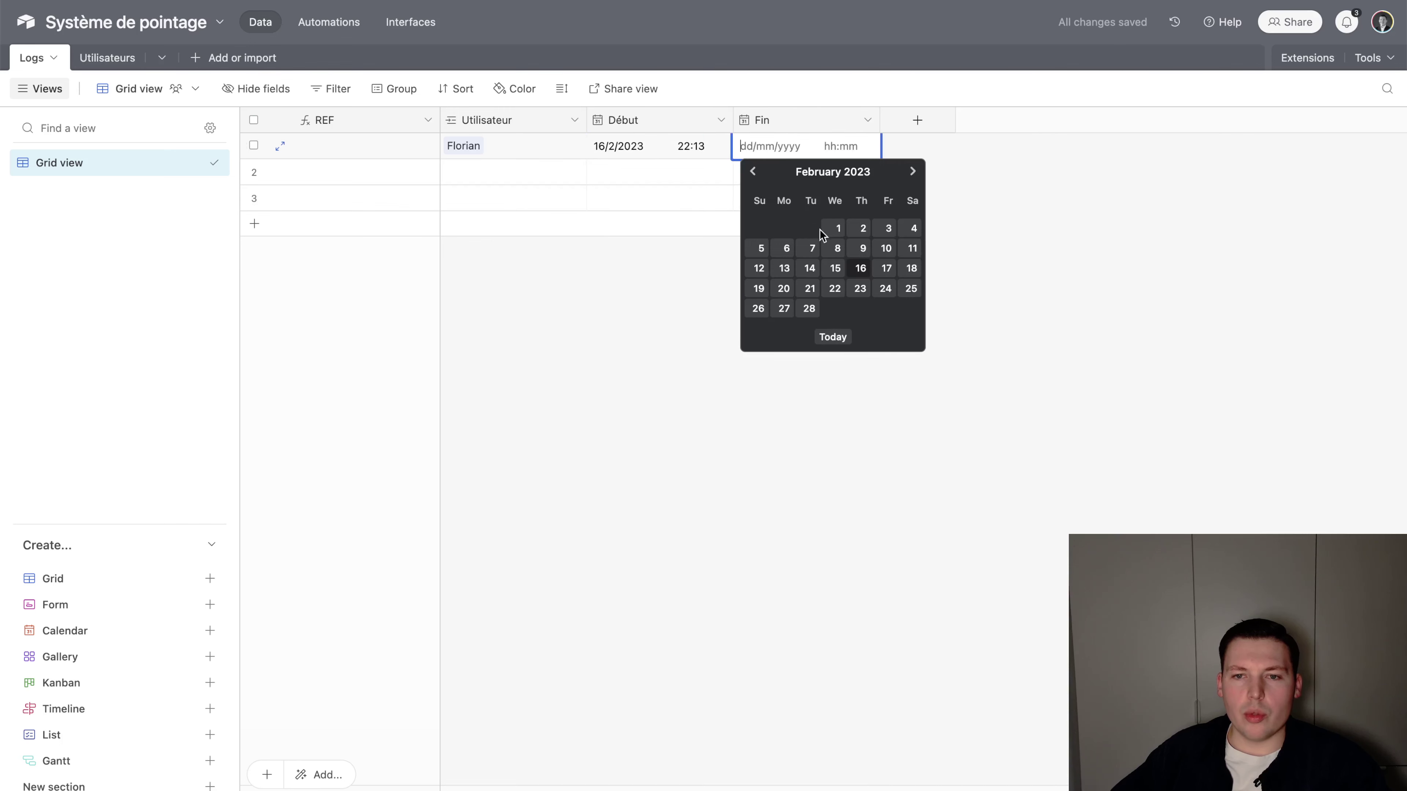
pyautogui.click(860, 271)
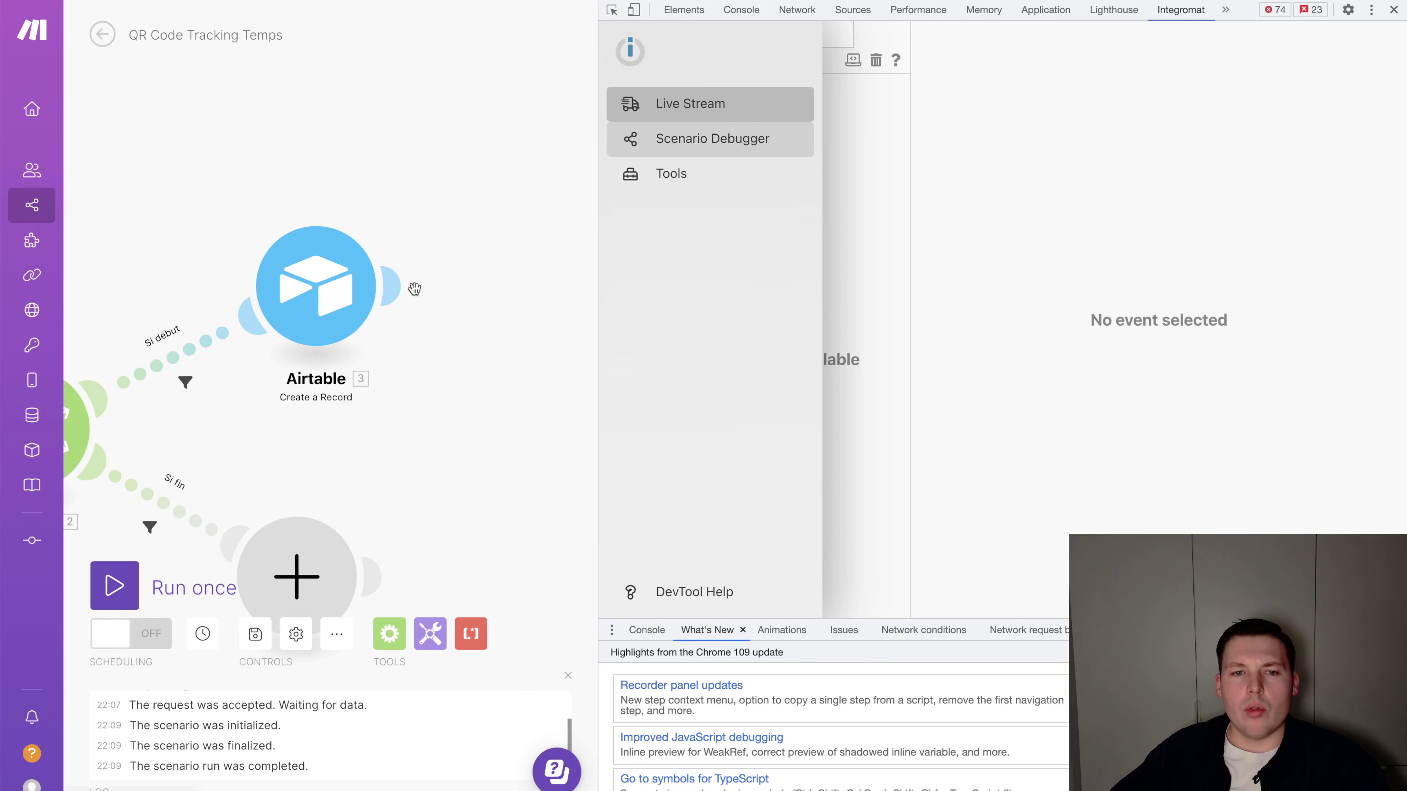
# Refresh the Logs fields in the Airtable module and map Utilisateur to the webhook's user_id
pyautogui.moveTo(415, 289); pyautogui.dragTo(522, 270)
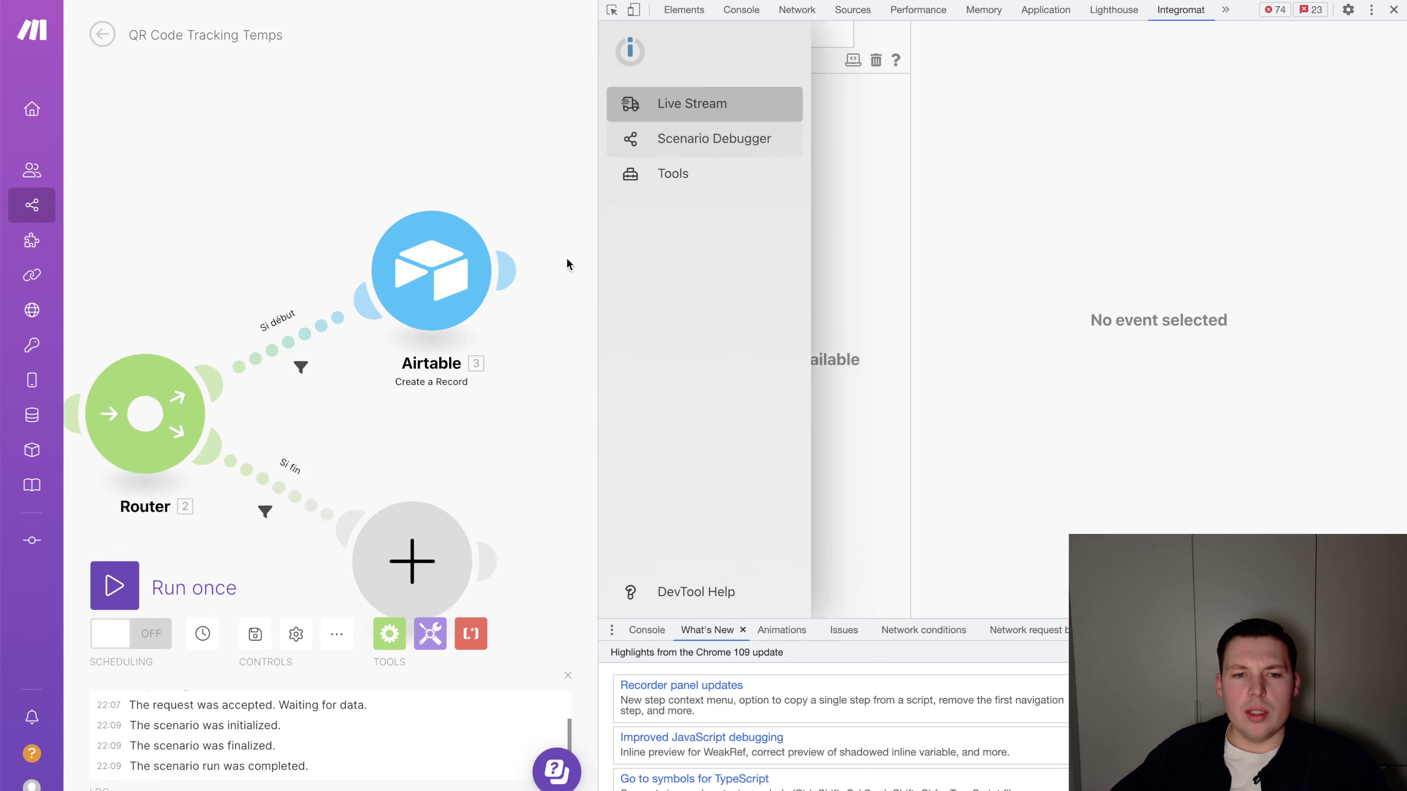
pyautogui.click(457, 313)
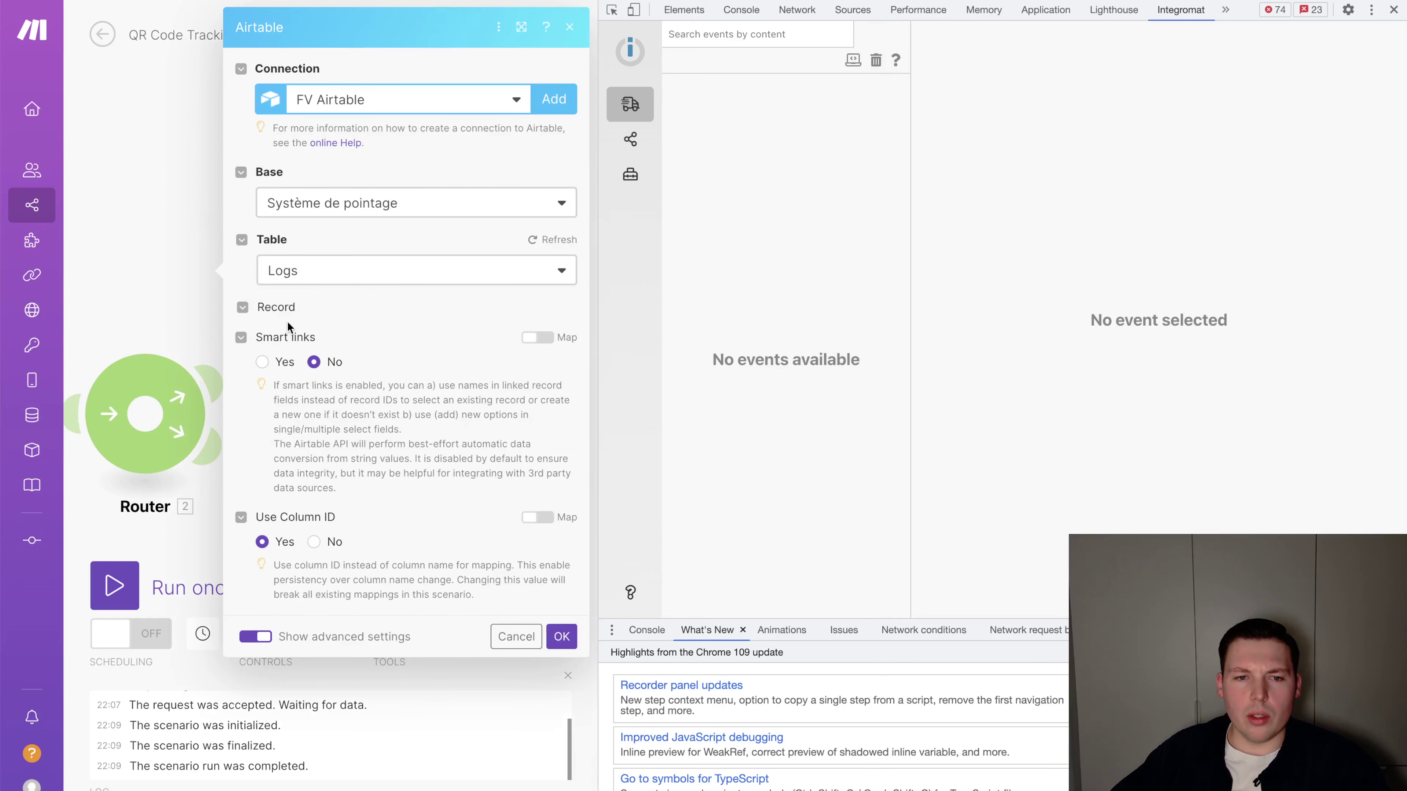
pyautogui.click(560, 239)
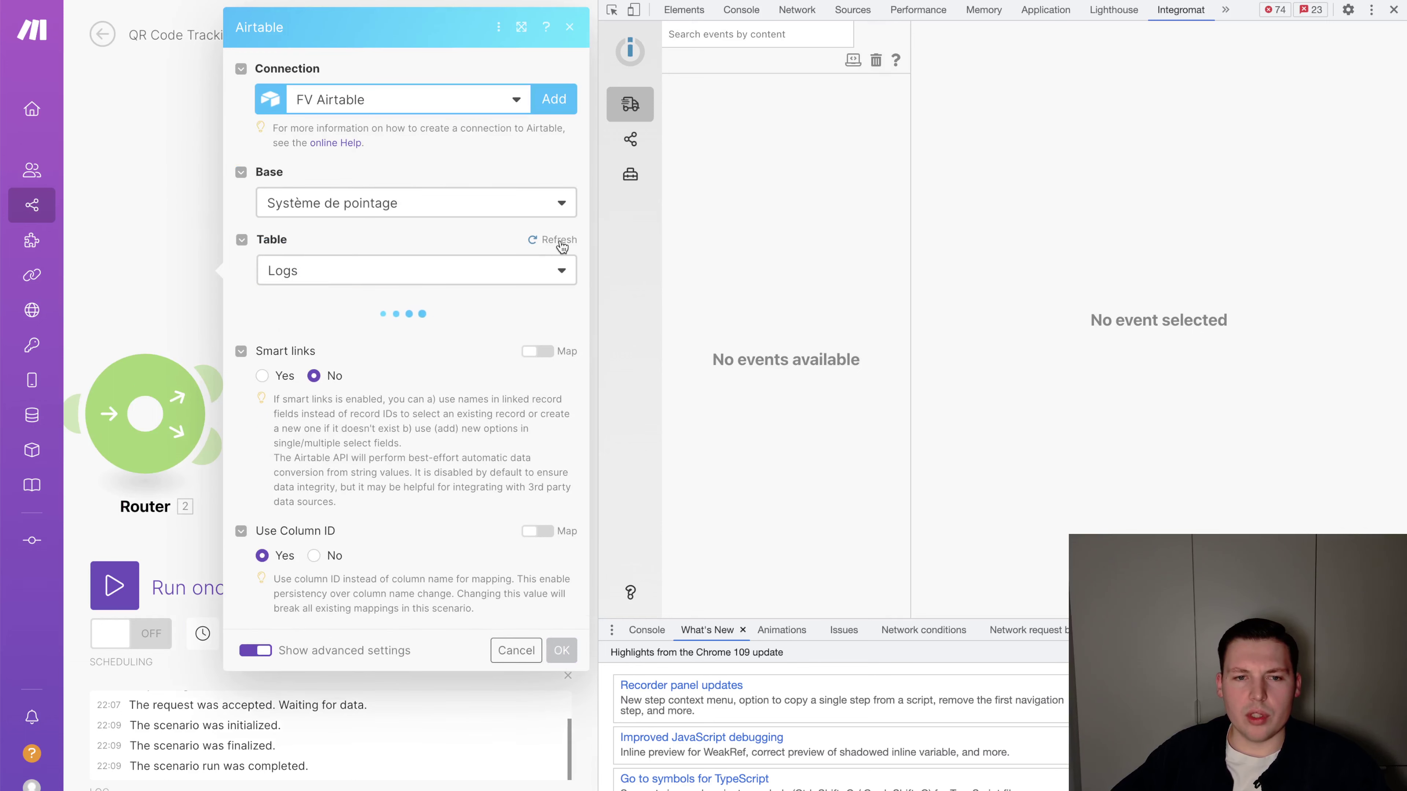
pyautogui.press('super+alt+i')
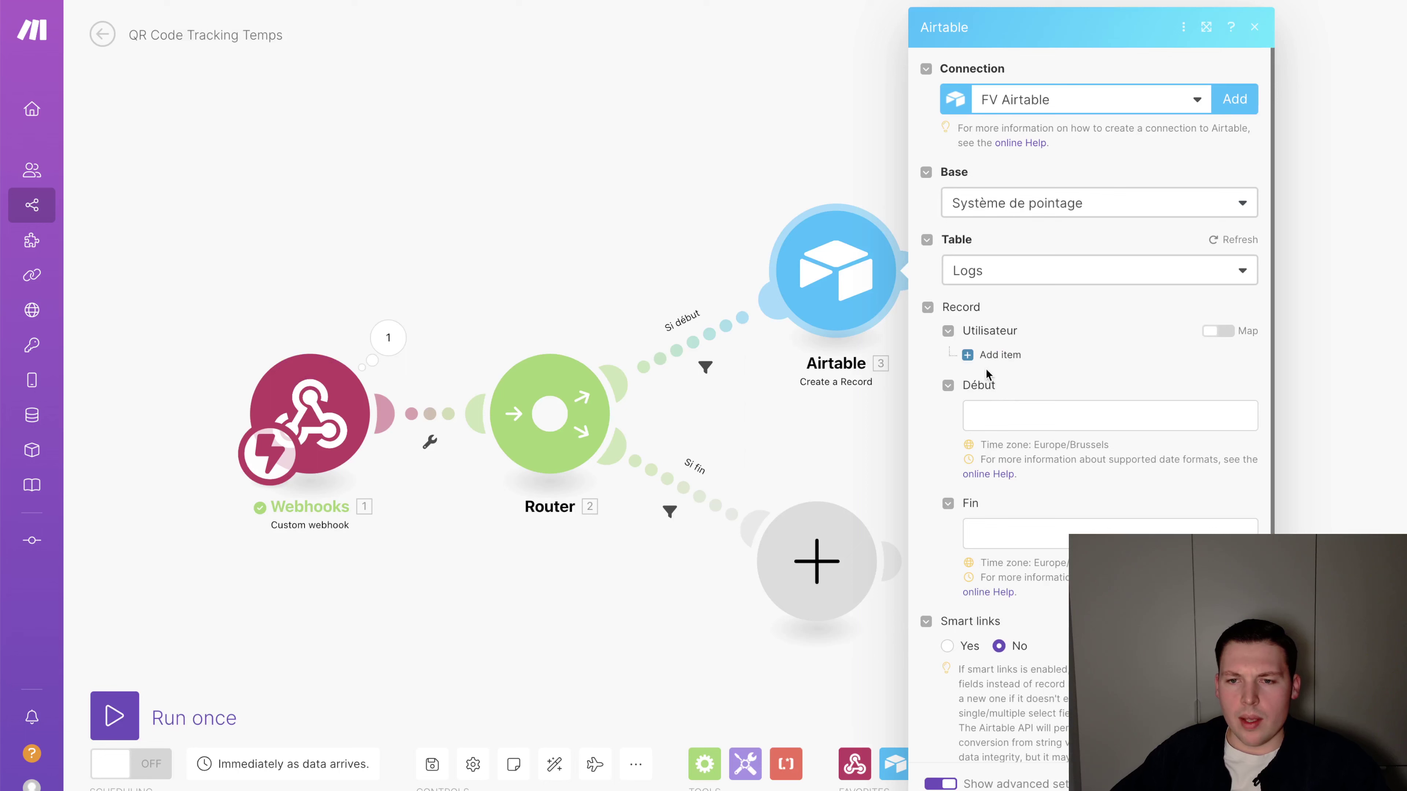
pyautogui.click(992, 353)
pyautogui.click(1000, 383)
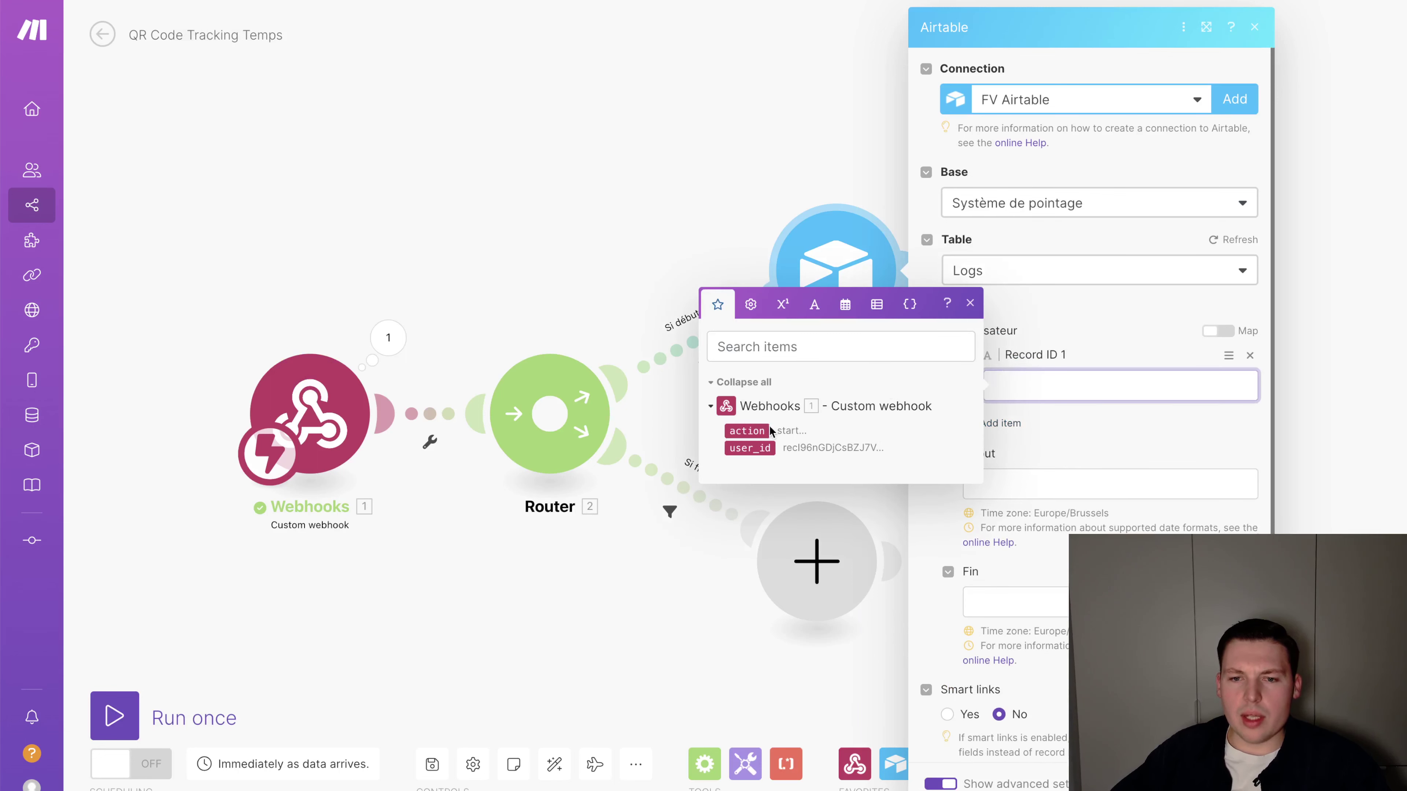
pyautogui.click(750, 448)
# Set Début to 'now' and save the Airtable module, leaving Fin empty
pyautogui.click(990, 486)
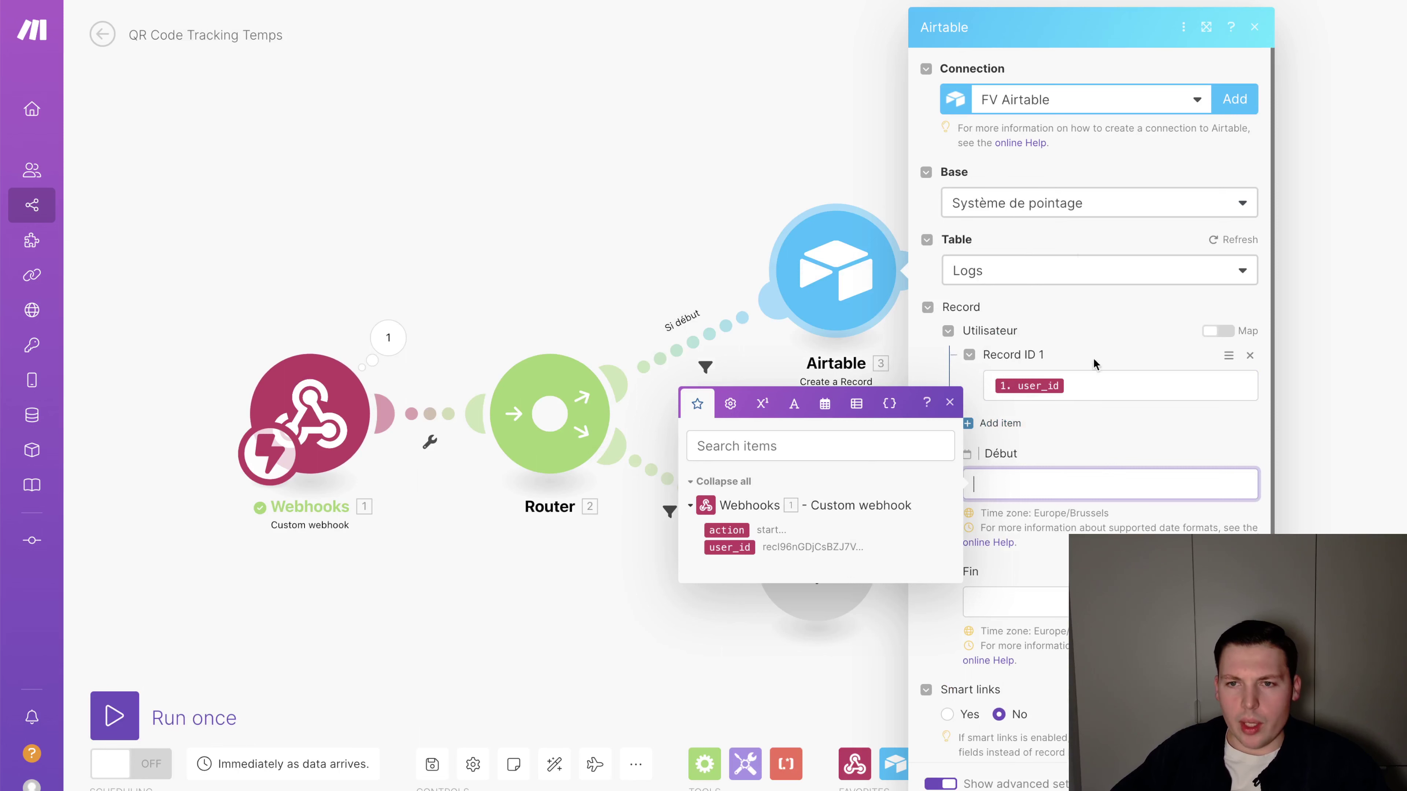
pyautogui.click(825, 403)
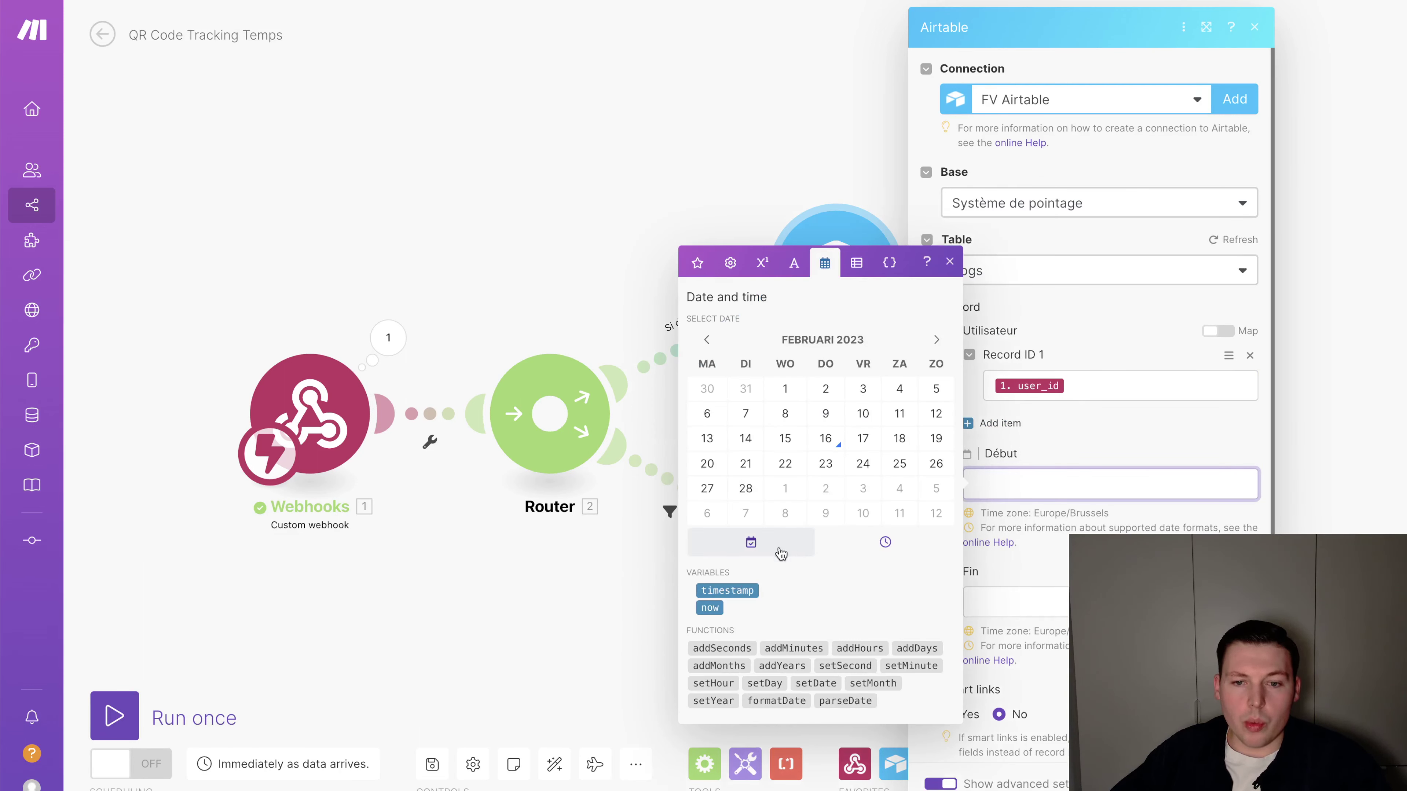
pyautogui.click(713, 609)
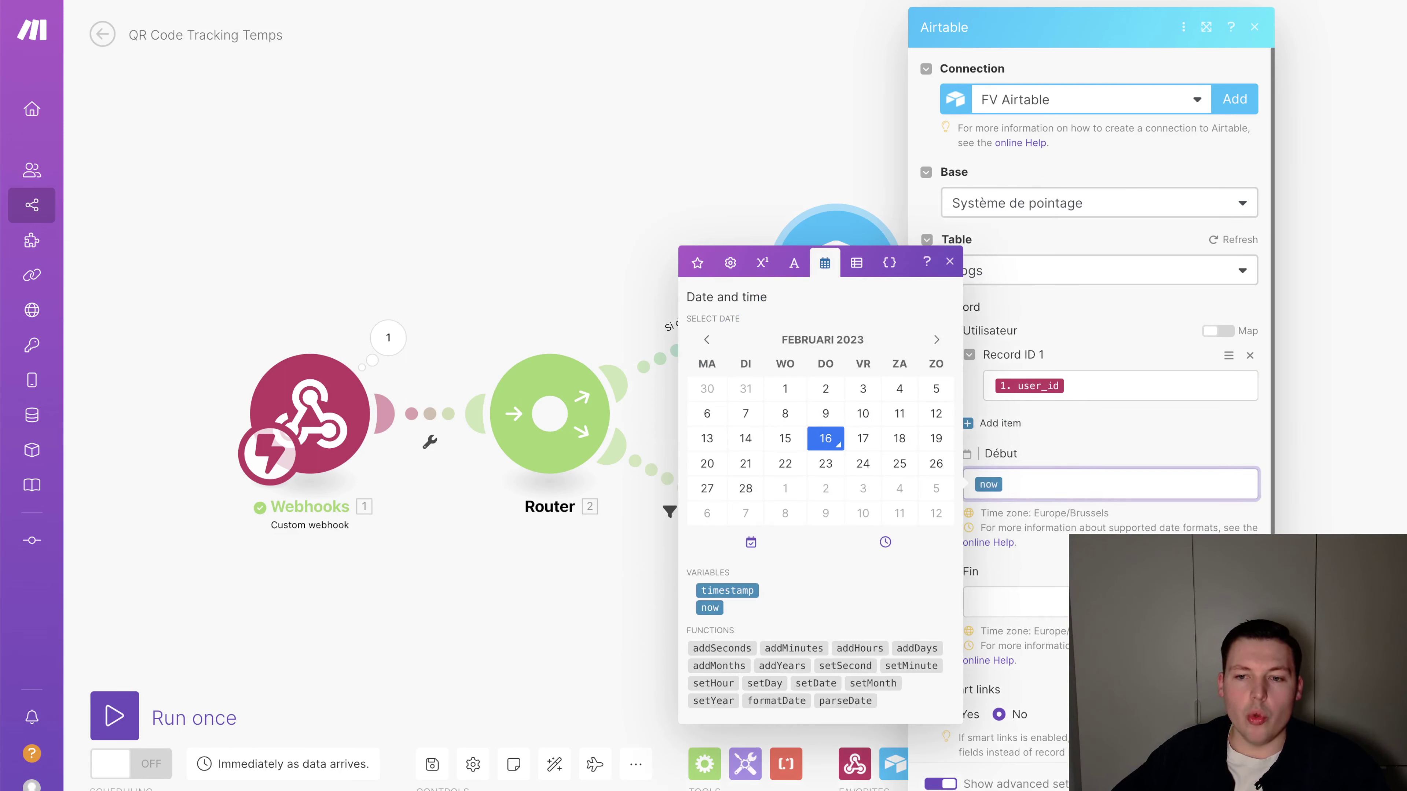
pyautogui.click(1138, 516)
pyautogui.scroll(-4, 1138, 517)
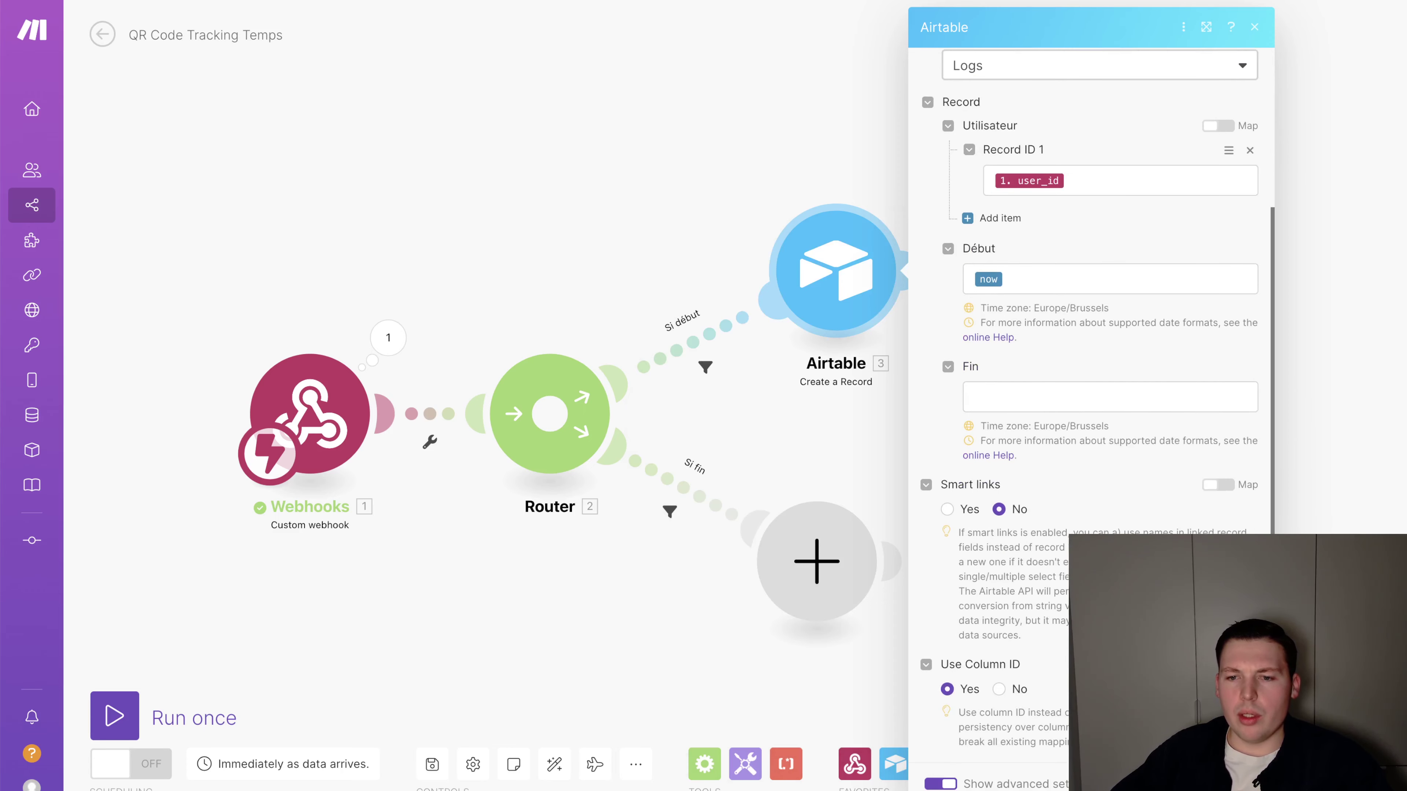
pyautogui.click(1239, 782)
pyautogui.moveTo(845, 304); pyautogui.dragTo(841, 272)
pyautogui.click(841, 265)
pyautogui.click(824, 391)
# Add a Webhook response after Airtable with body 'La session a bien commencé. Début :' plus the Début value
pyautogui.click(890, 229)
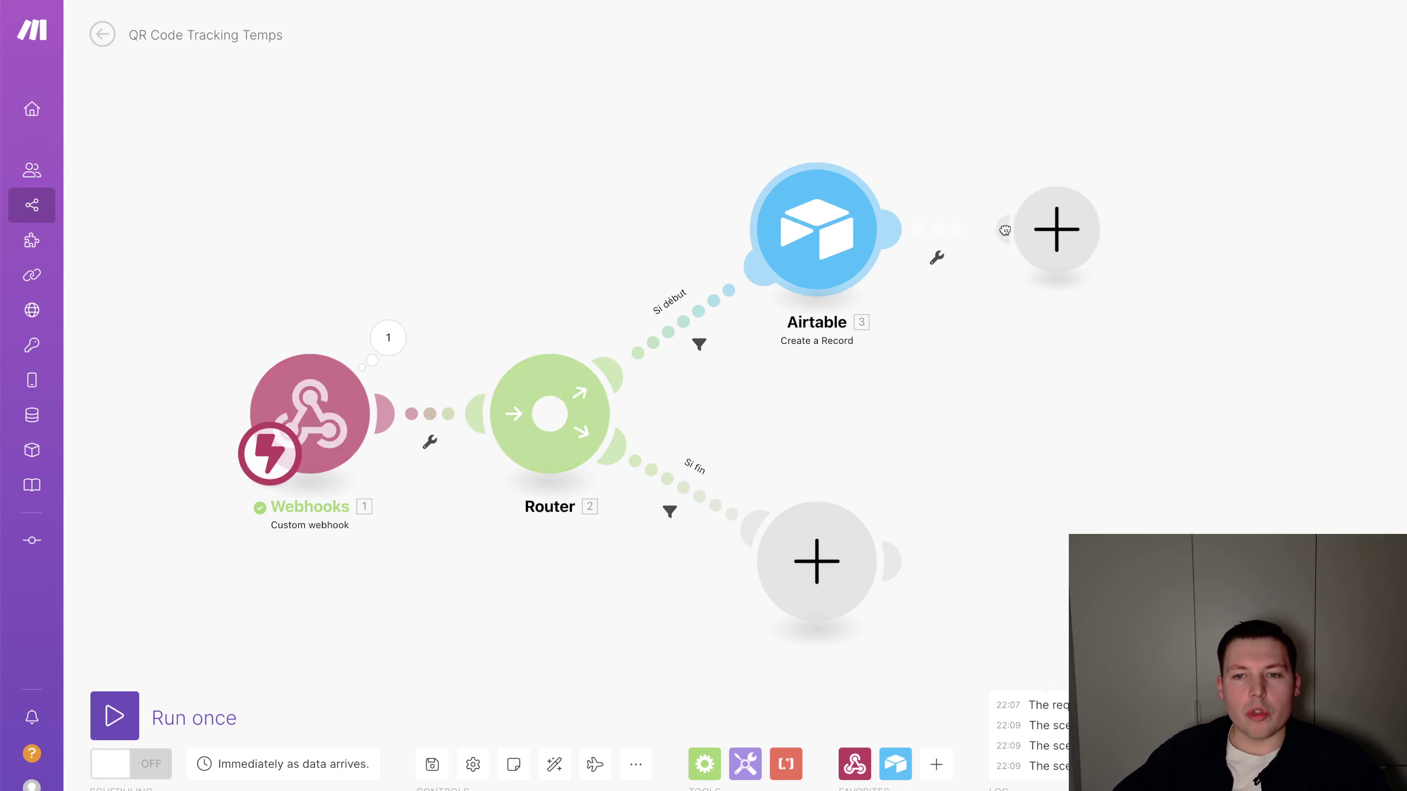
pyautogui.click(1003, 225)
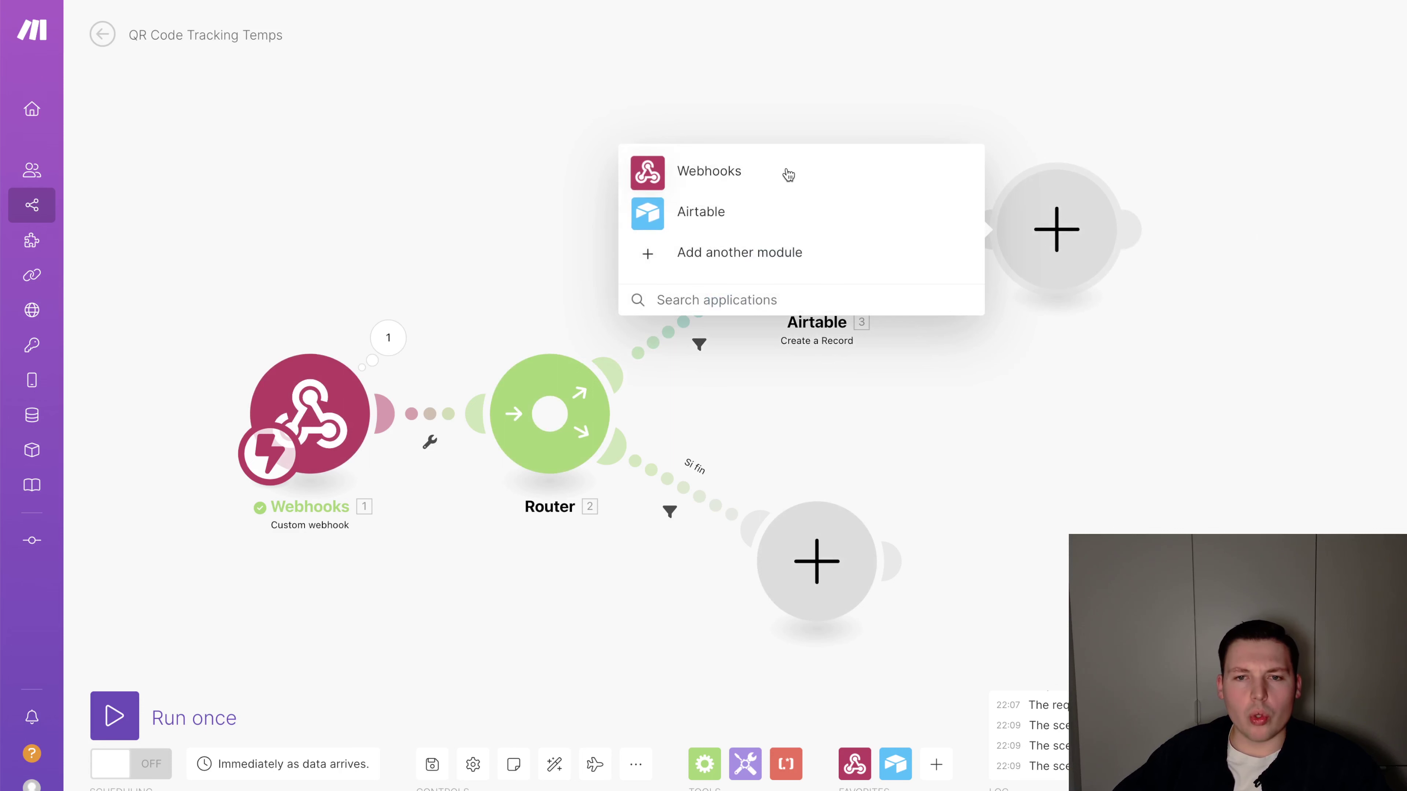
pyautogui.click(901, 393)
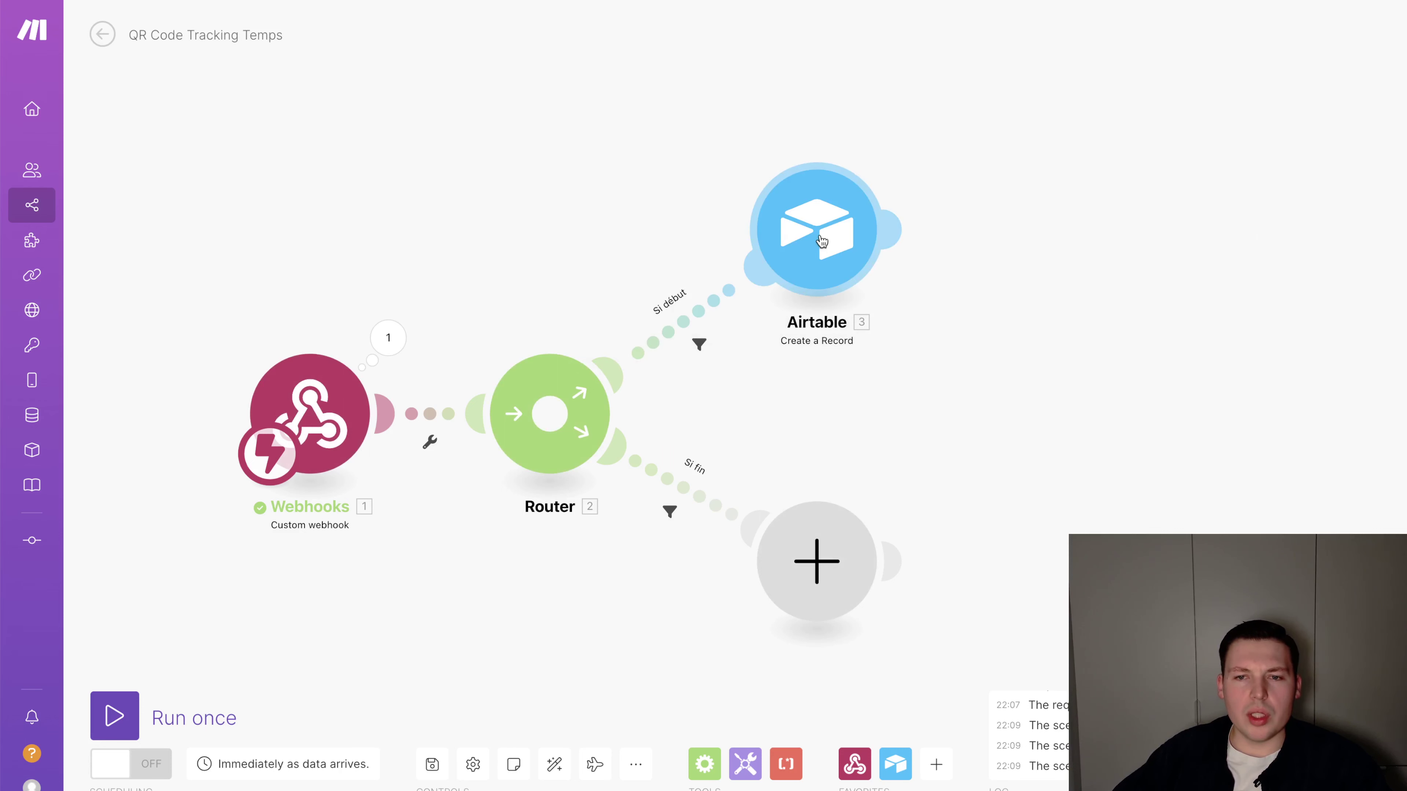
pyautogui.click(893, 228)
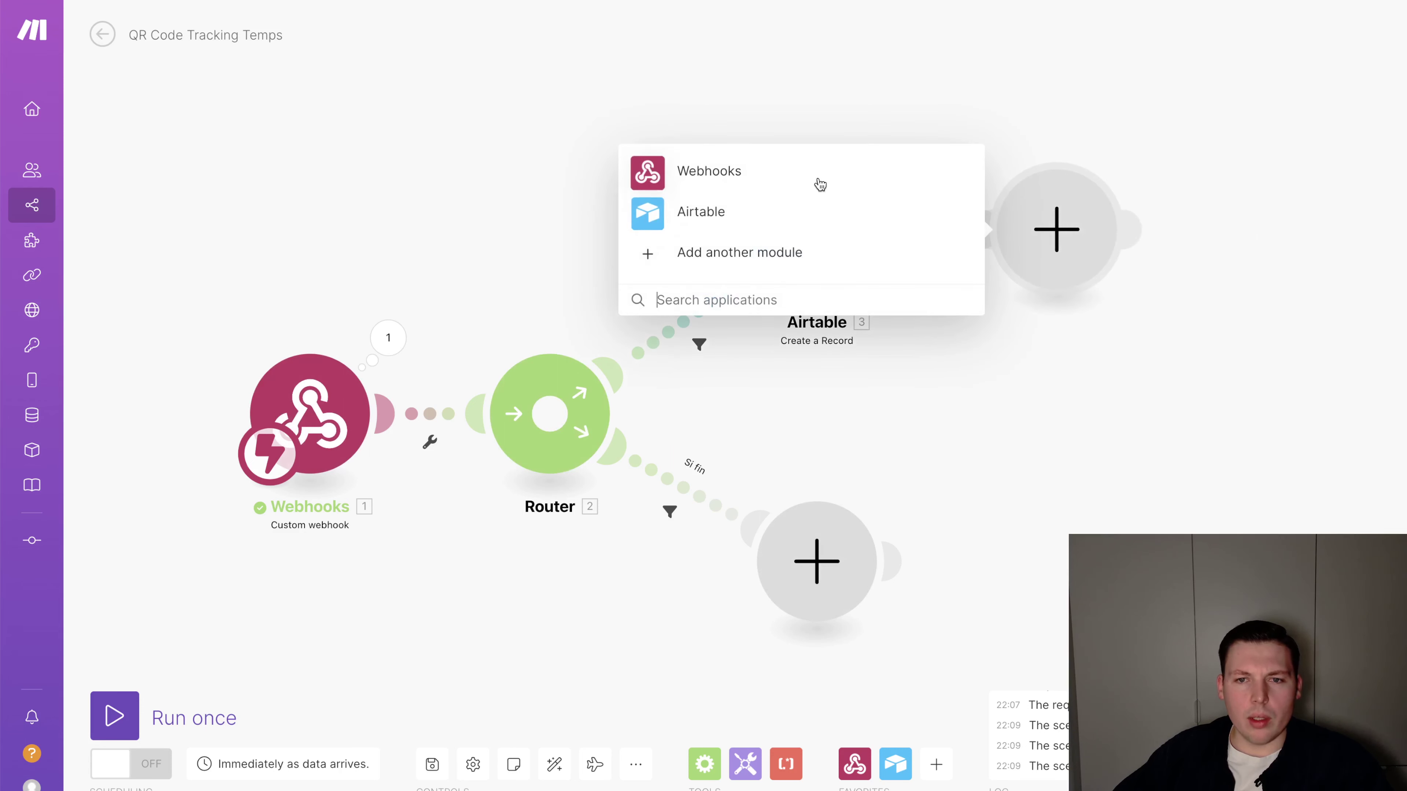
pyautogui.click(819, 185)
pyautogui.click(799, 224)
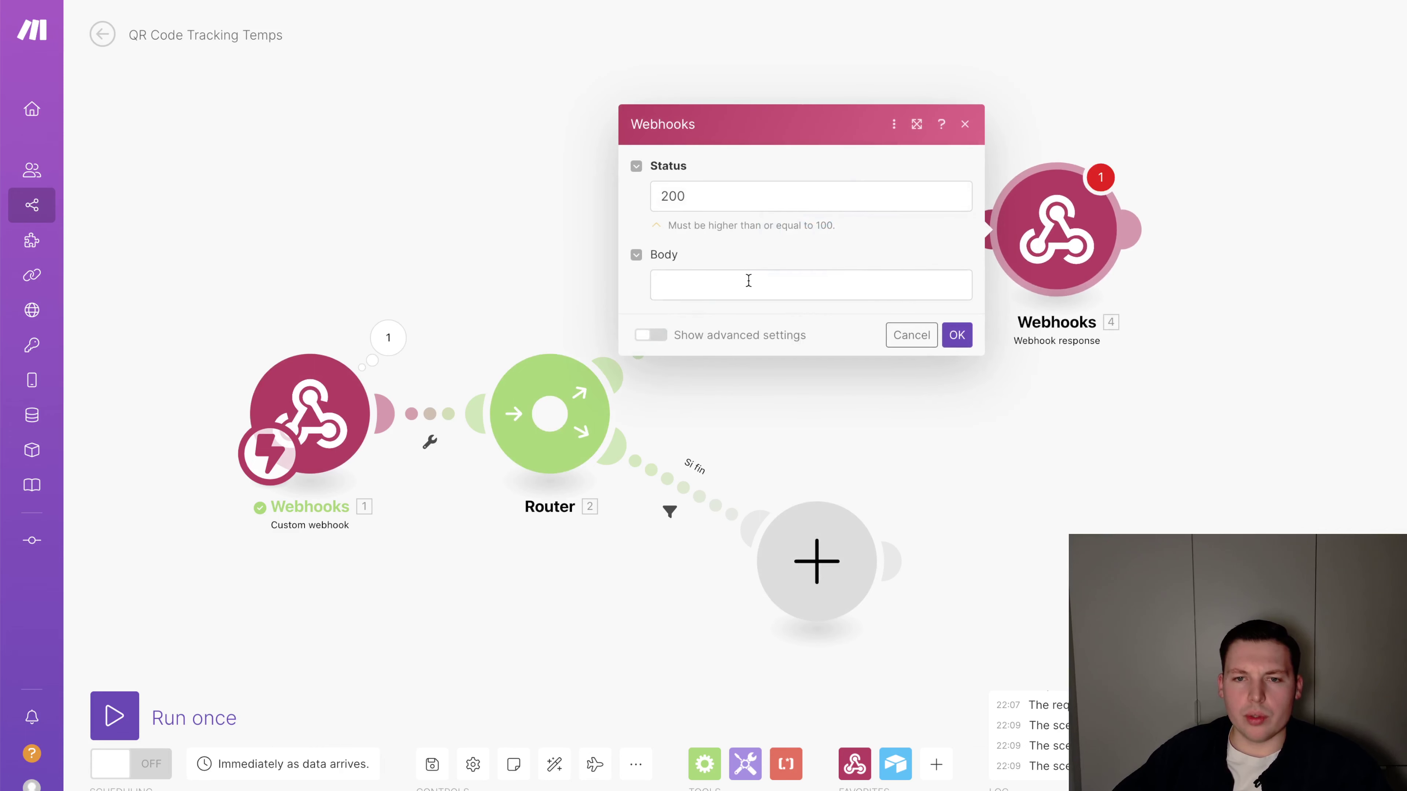
pyautogui.click(749, 284)
pyautogui.write('La session a bien commencé.')
pyautogui.press('Return')
pyautogui.press('Return')
pyautogui.write('Début :')
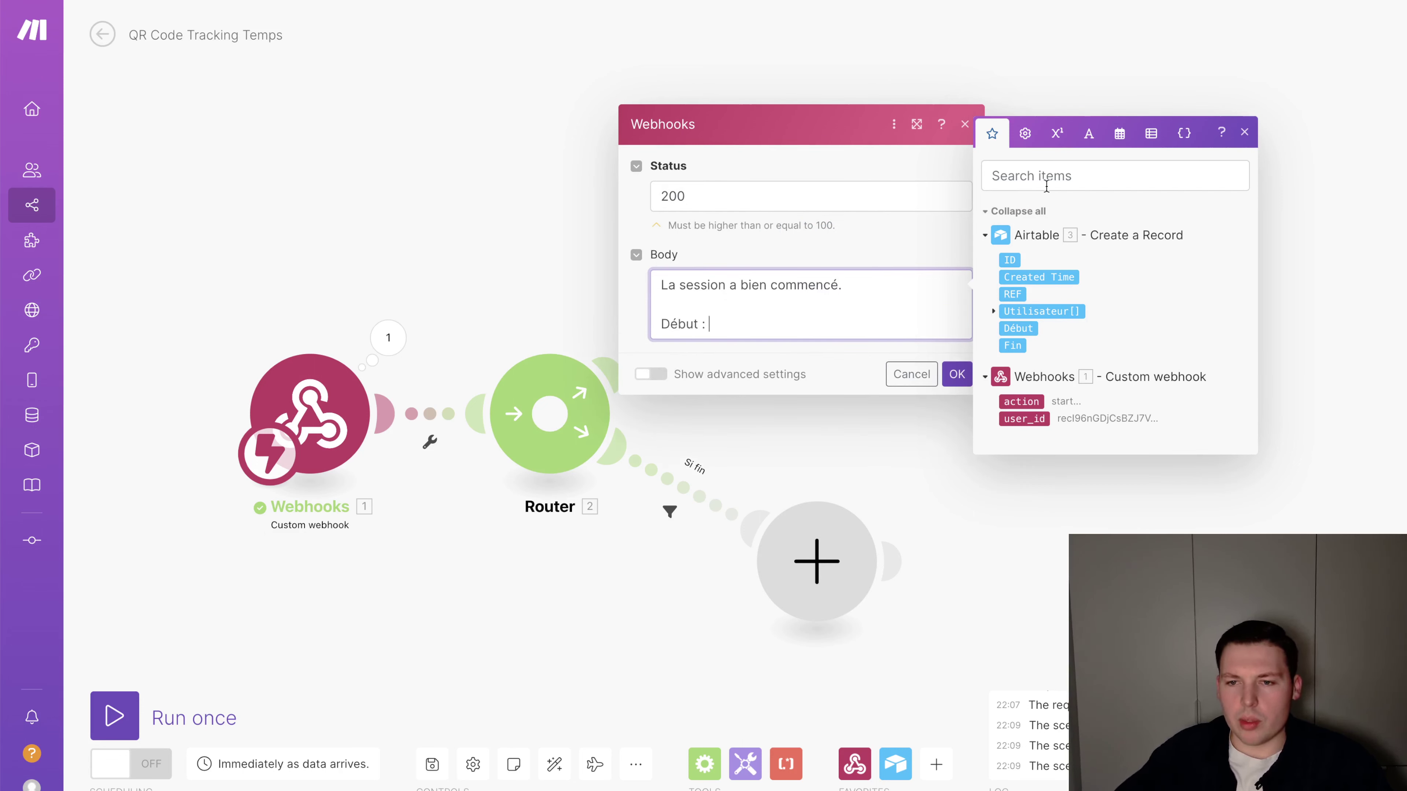
pyautogui.click(1021, 330)
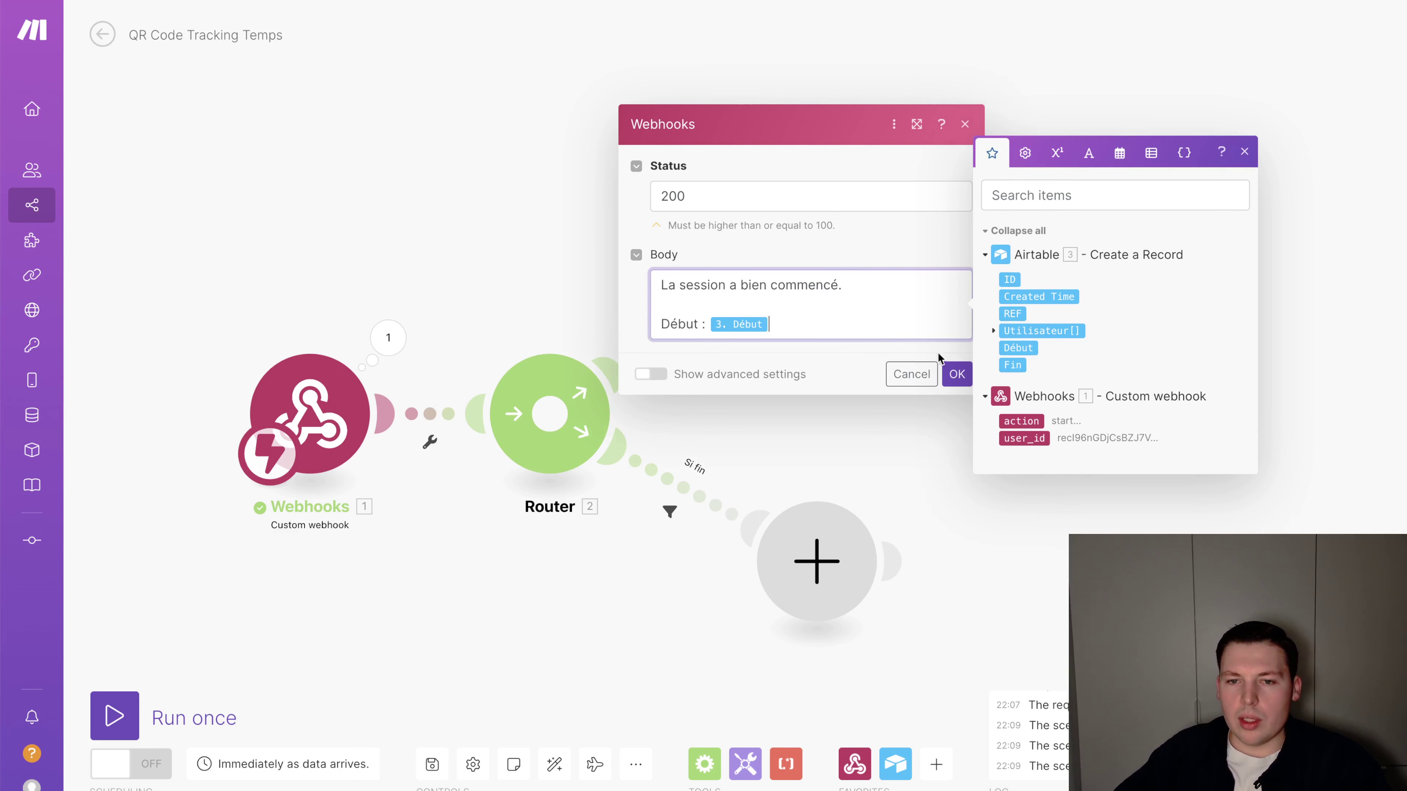
pyautogui.click(957, 375)
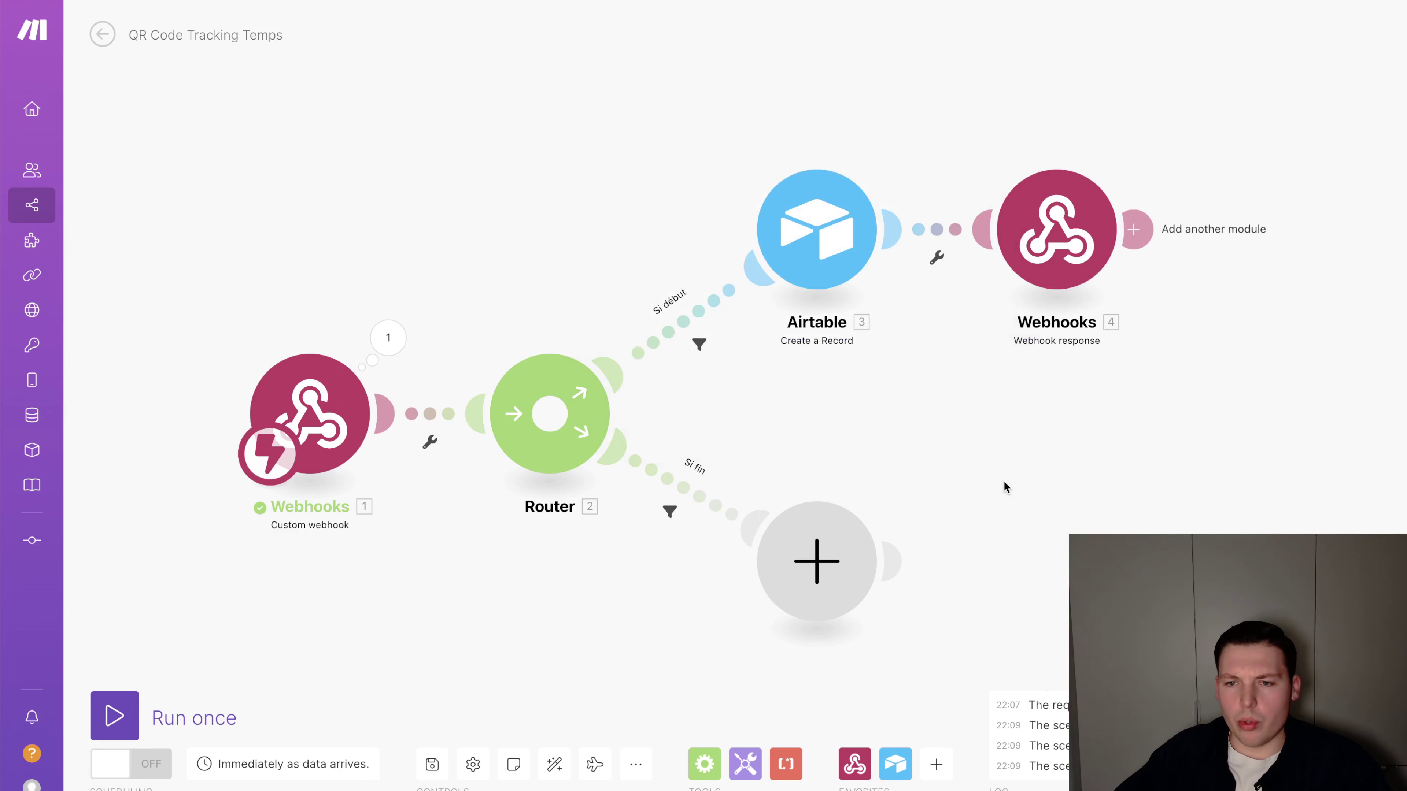
# Wrap Début in formatDate with format DD/MM/YYYY HH:mm and save the response
pyautogui.click(1034, 242)
pyautogui.click(1199, 317)
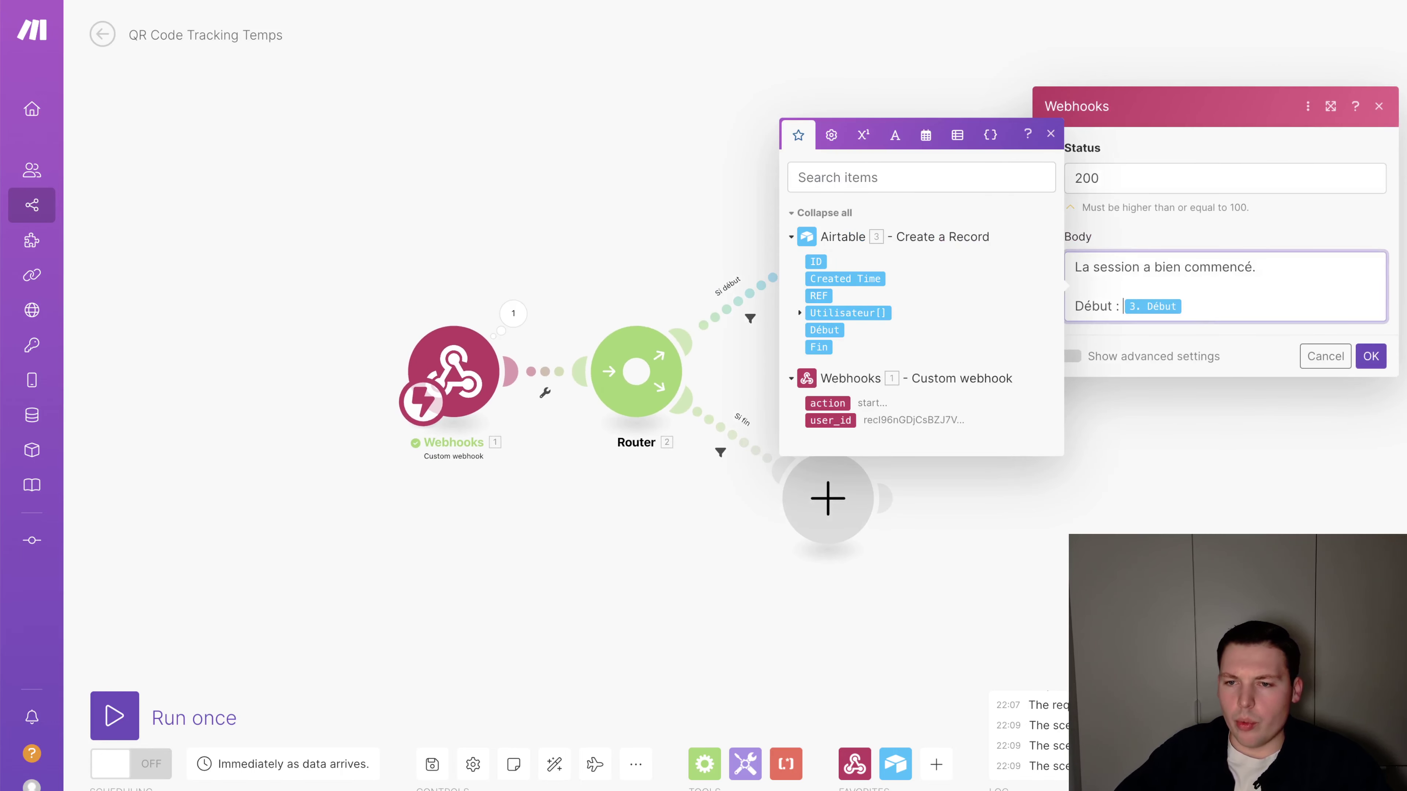
pyautogui.click(926, 134)
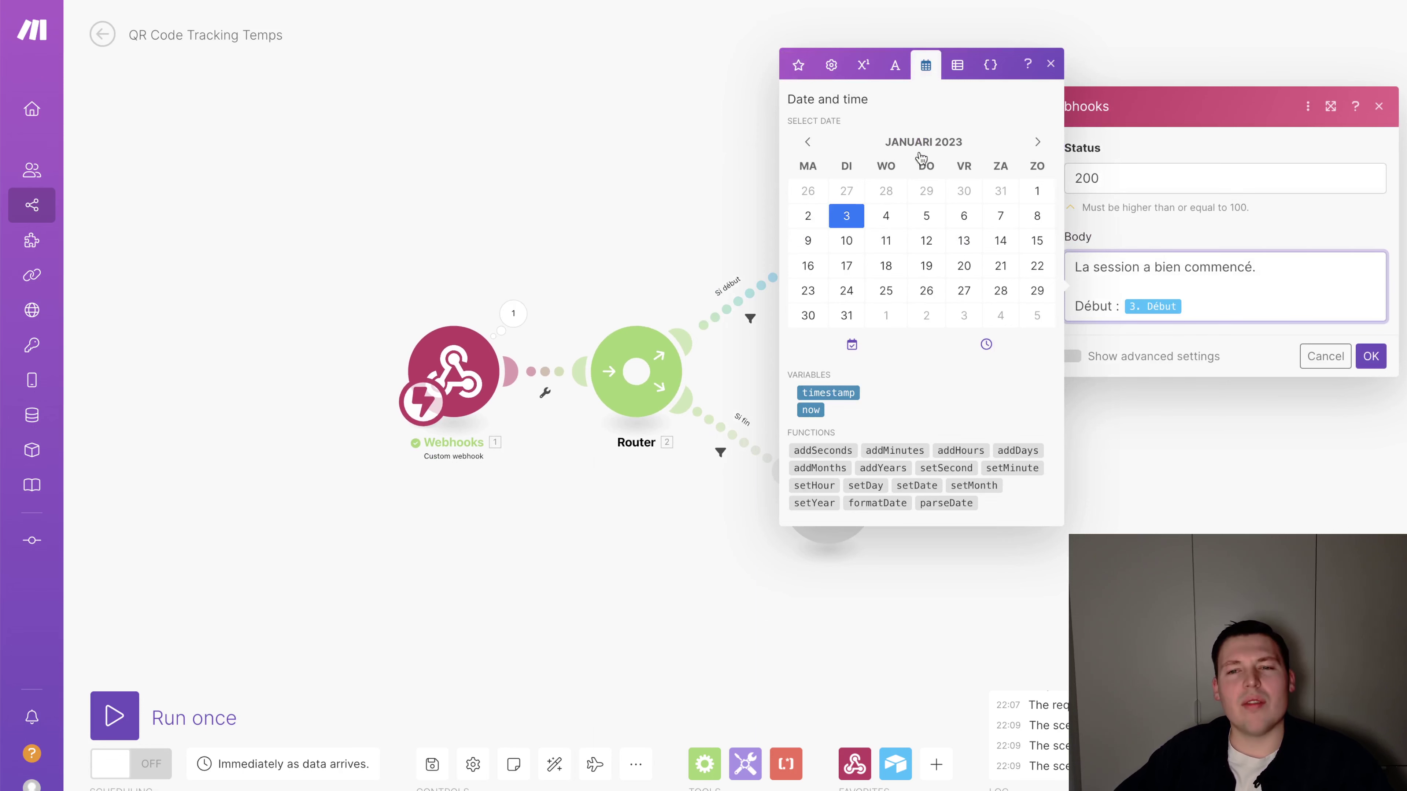
pyautogui.click(886, 498)
pyautogui.press('BackSpace')
pyautogui.press('BackSpace')
pyautogui.press('BackSpace')
pyautogui.write(';')
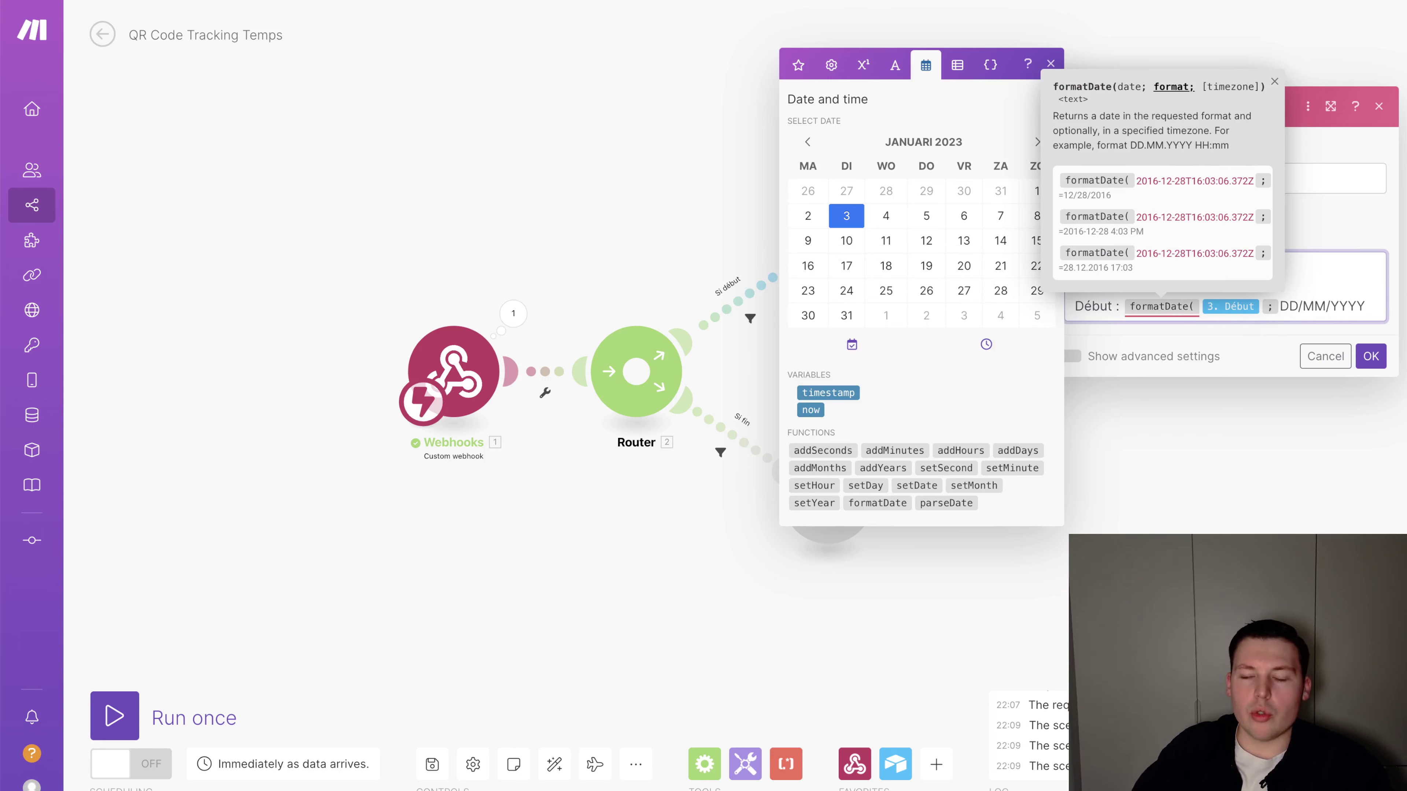
pyautogui.write('DD/MM/YYYY')
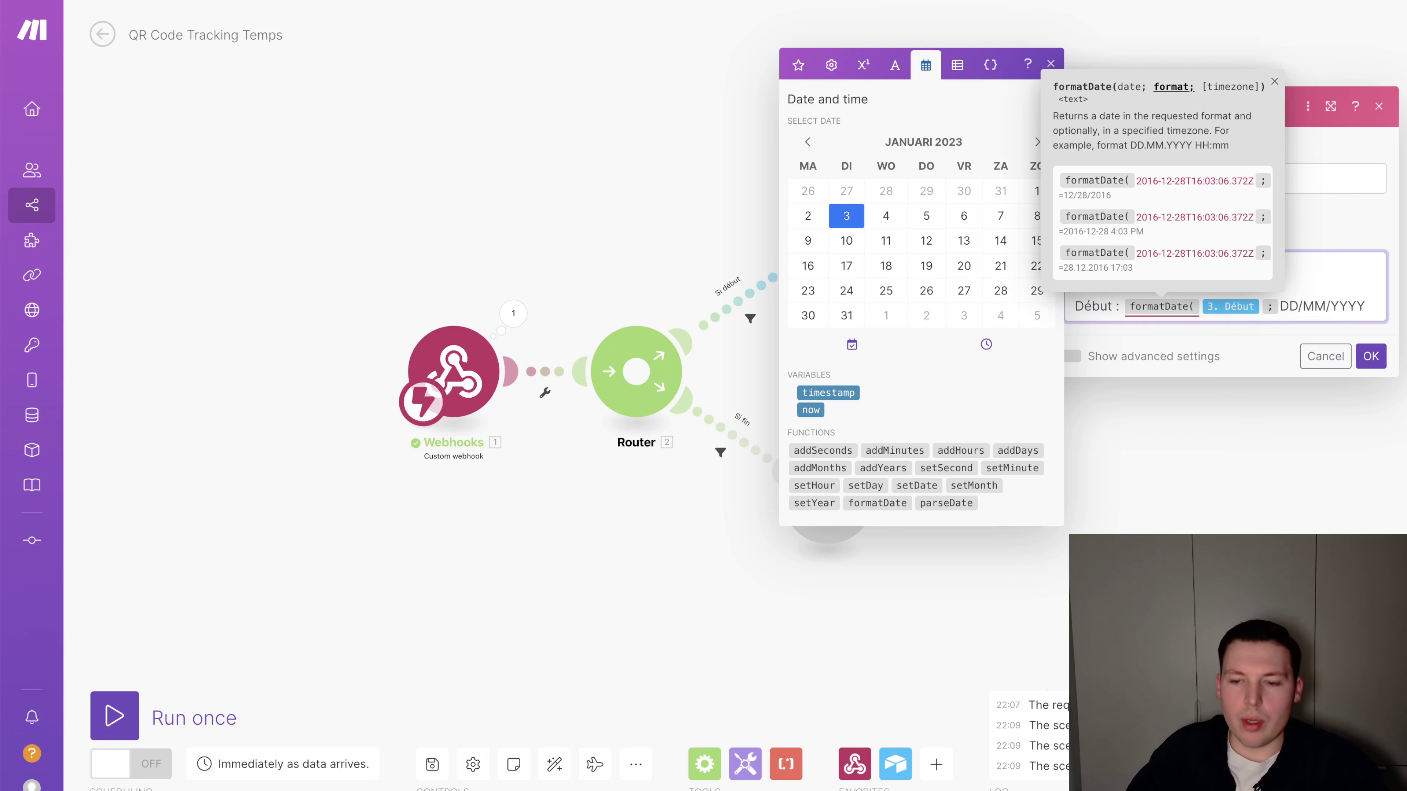
pyautogui.write(' hh')
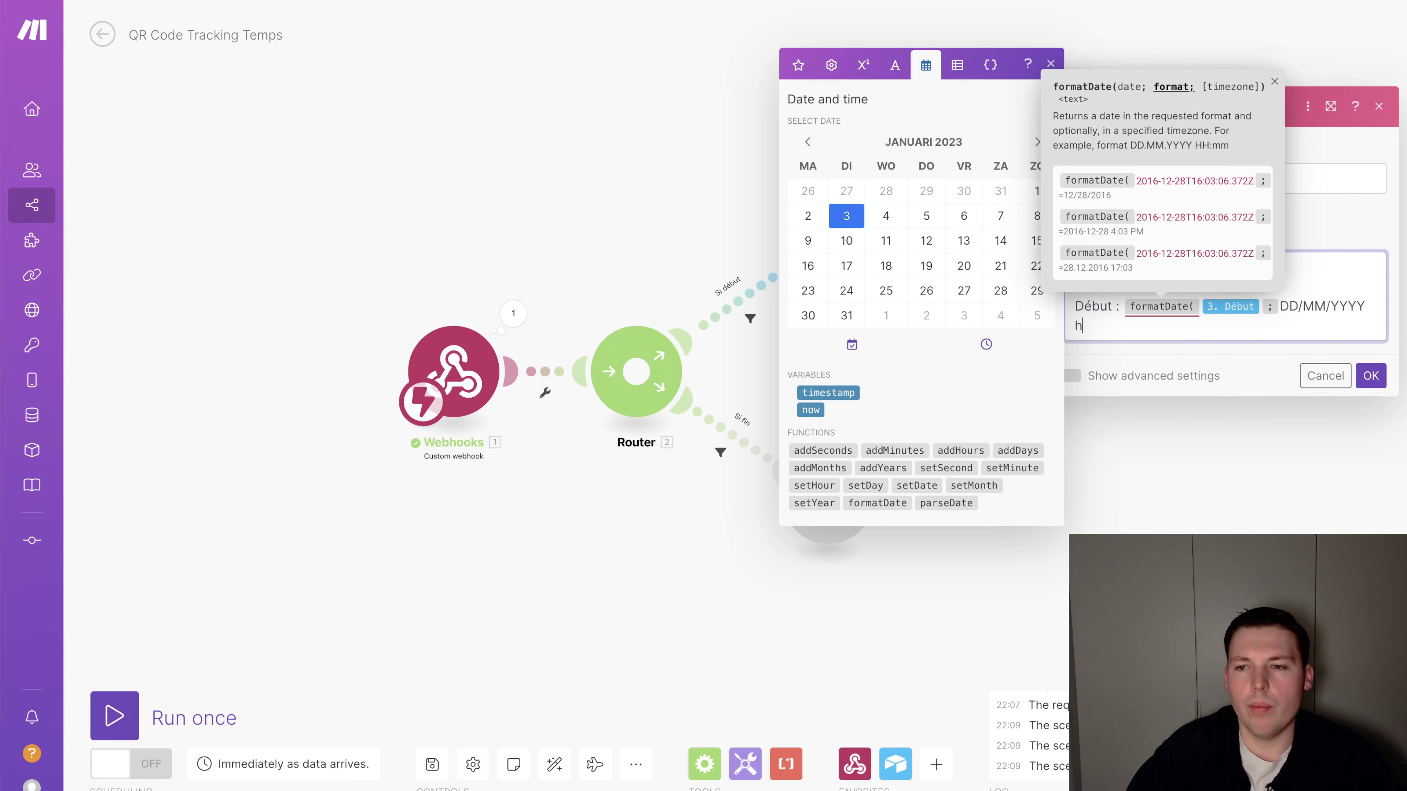
pyautogui.press('BackSpace')
pyautogui.write('HH')
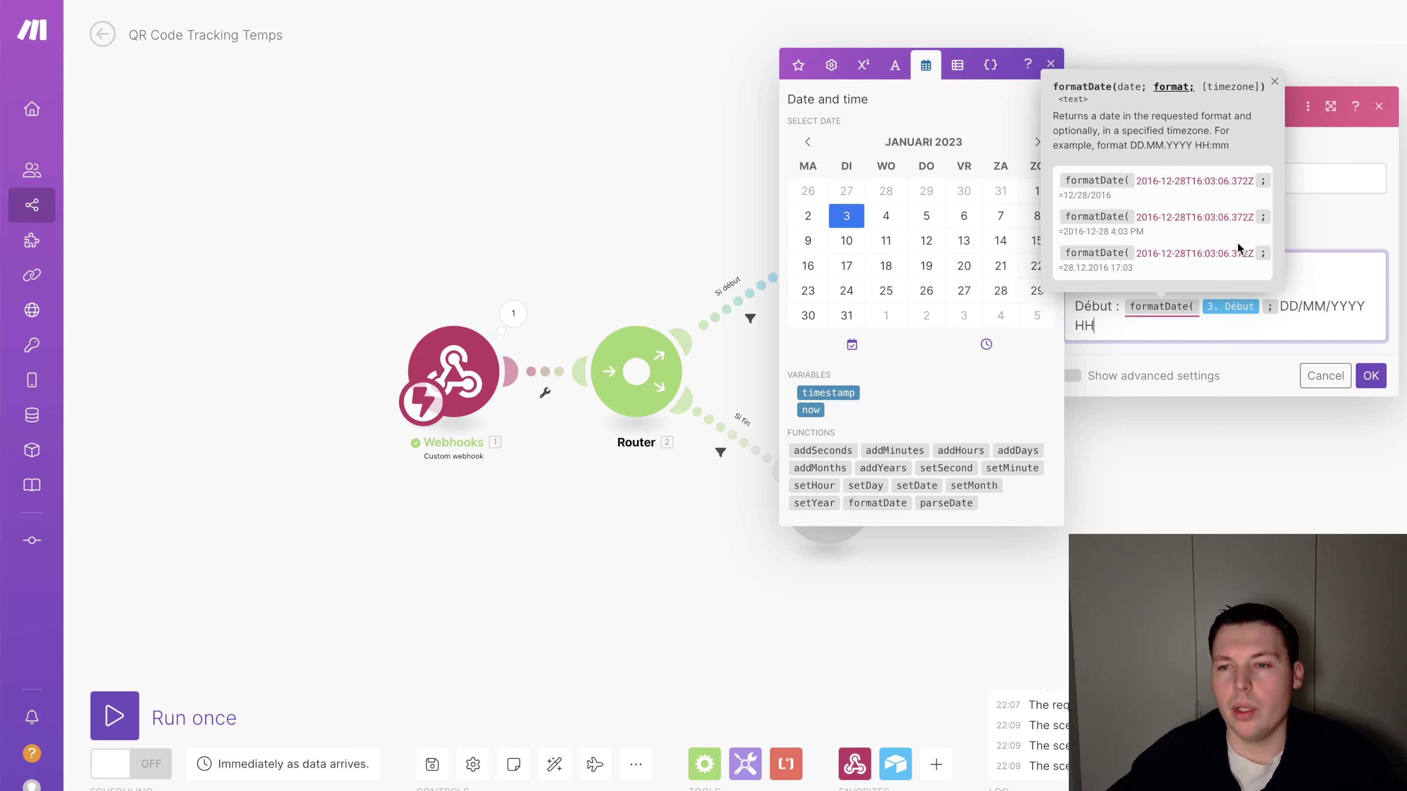
pyautogui.write(':mm )')
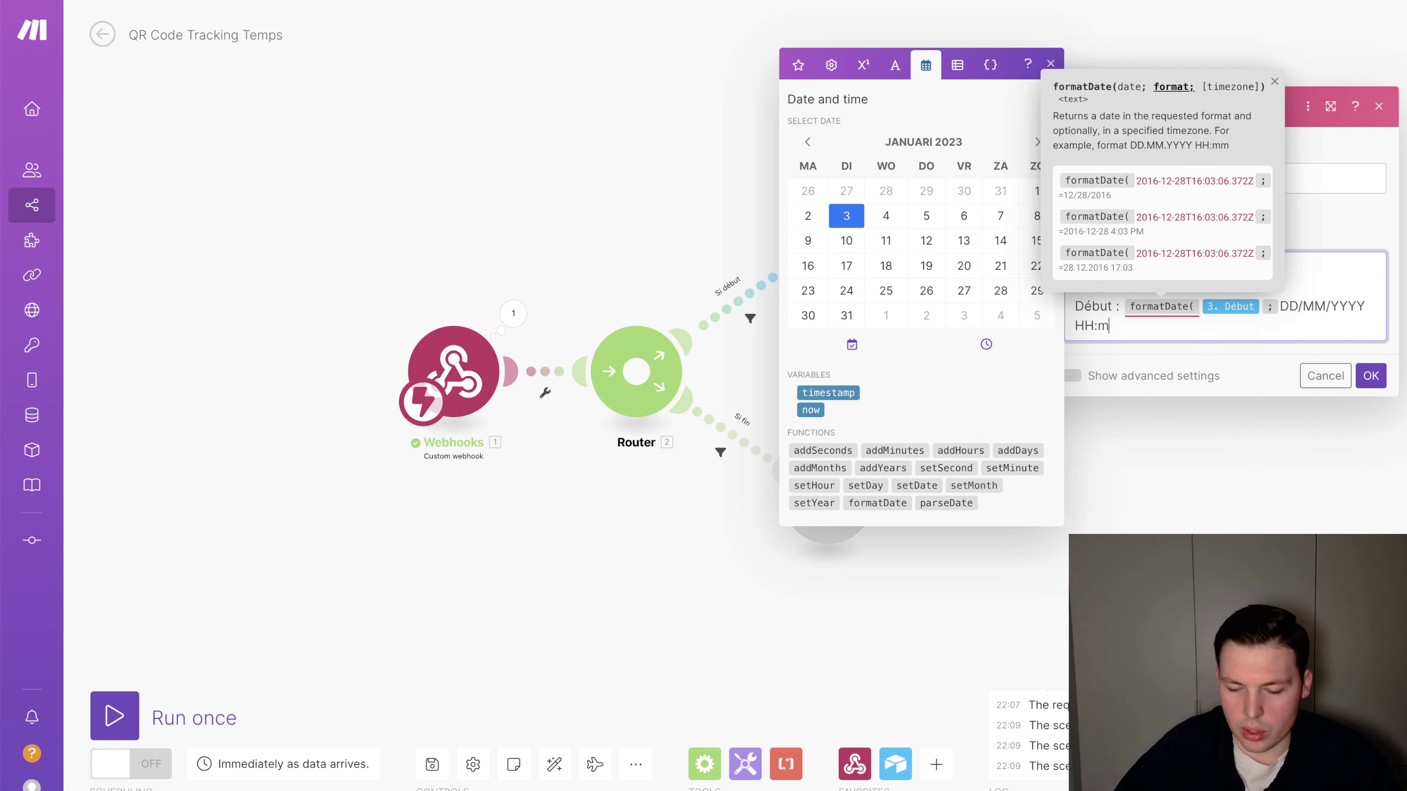
pyautogui.click(1301, 297)
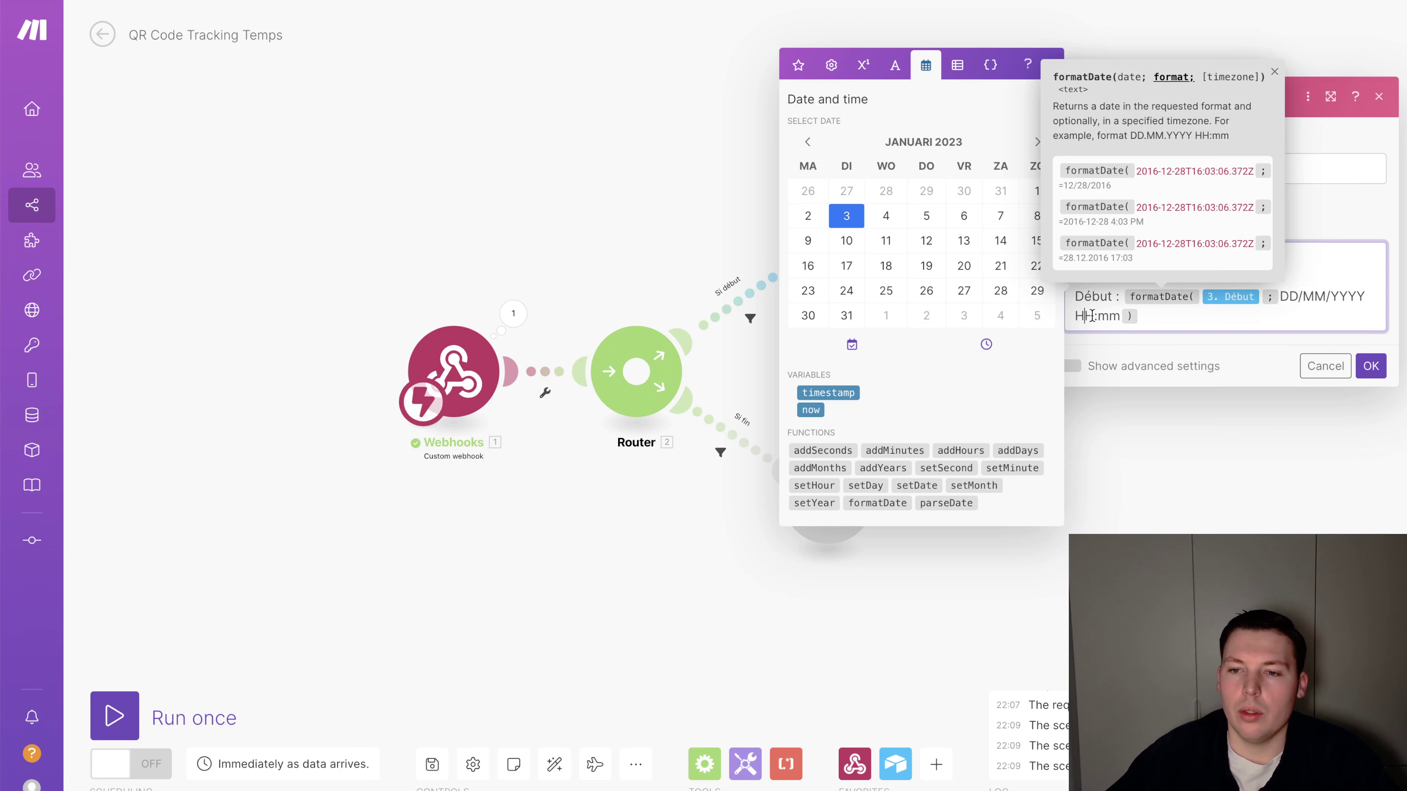
pyautogui.click(1370, 367)
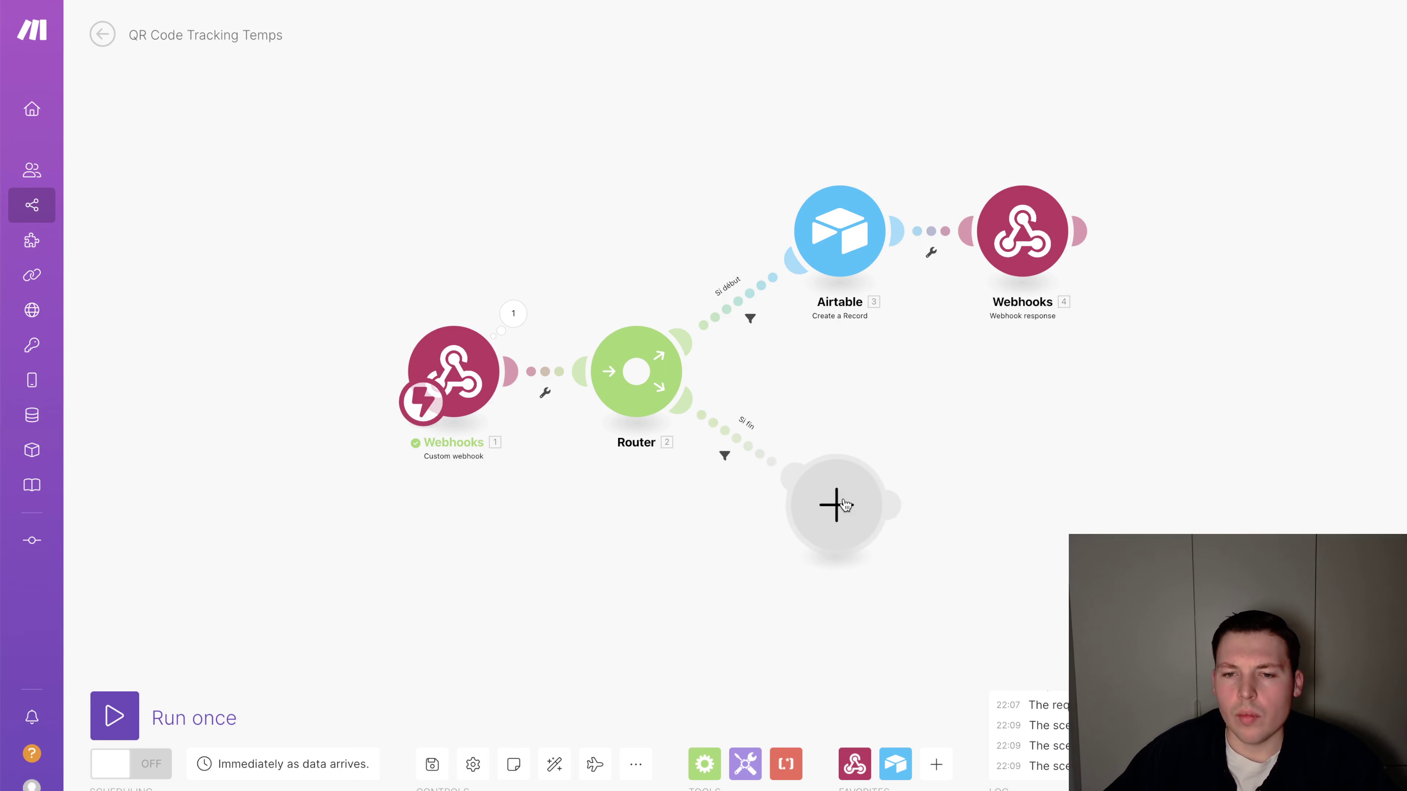
# Add an Airtable Search Records module to the Si fin branch using the Système de pointage base
pyautogui.click(830, 496)
pyautogui.click(970, 487)
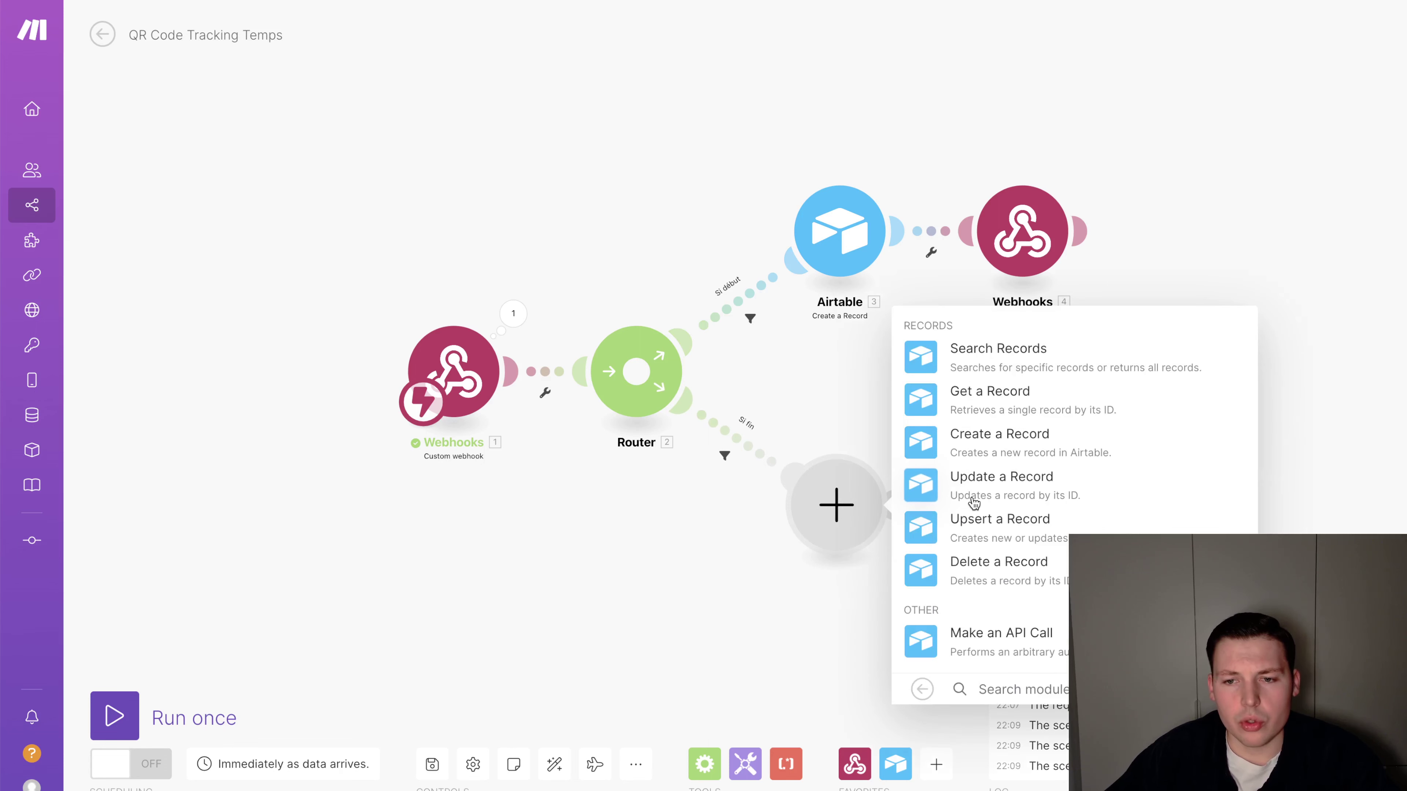
pyautogui.click(997, 363)
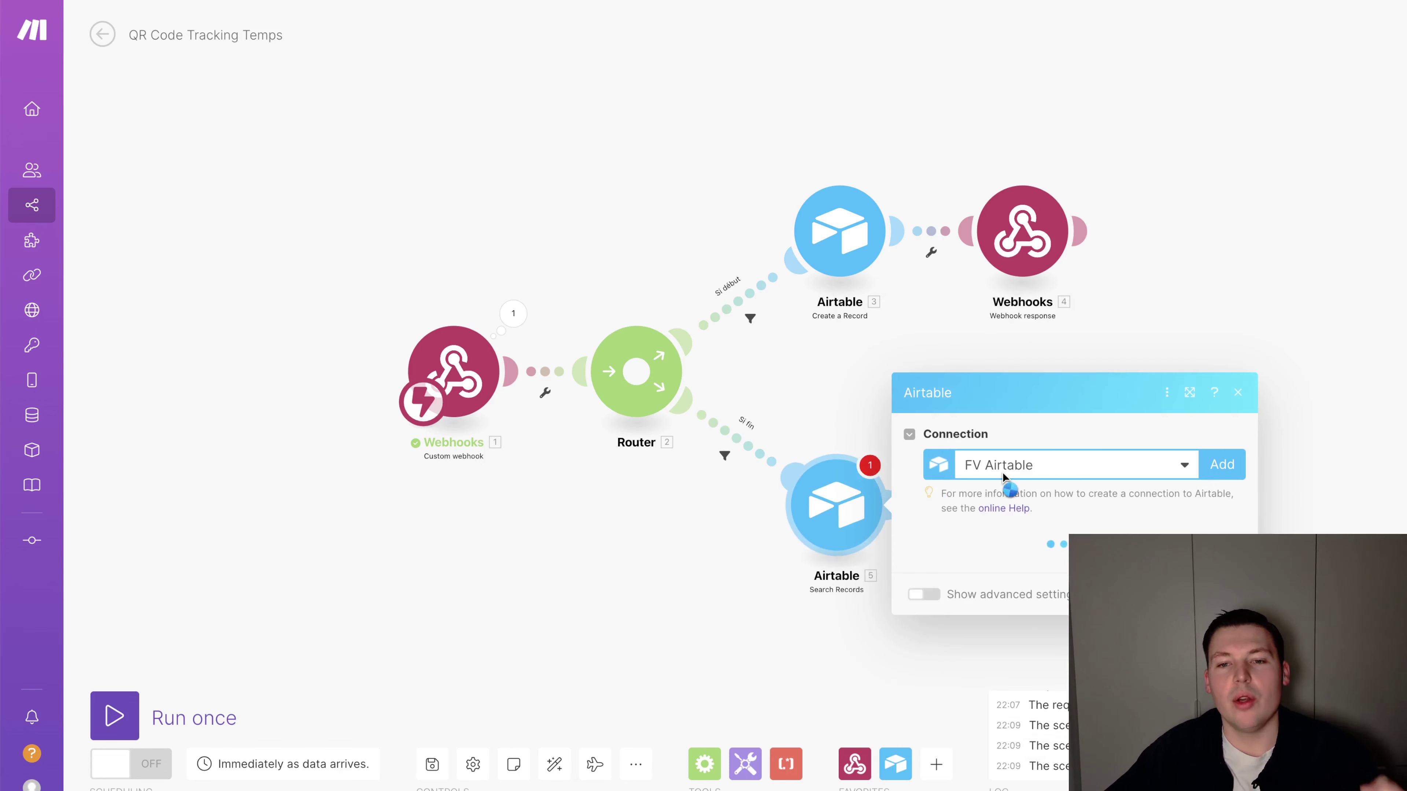
pyautogui.click(1011, 586)
pyautogui.click(1019, 565)
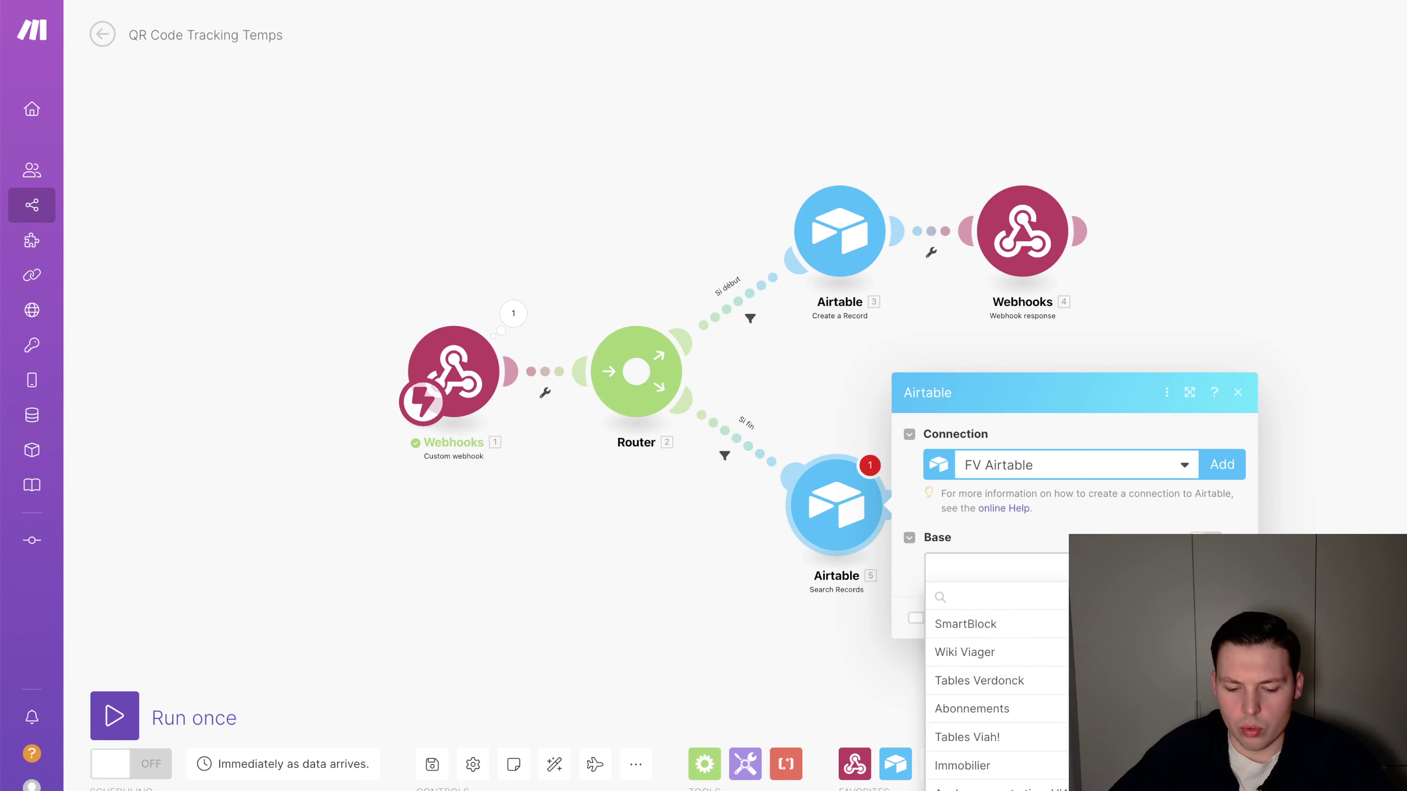
pyautogui.write('tim')
pyautogui.press('BackSpace')
pyautogui.press('BackSpace')
pyautogui.press('BackSpace')
pyautogui.write('entré')
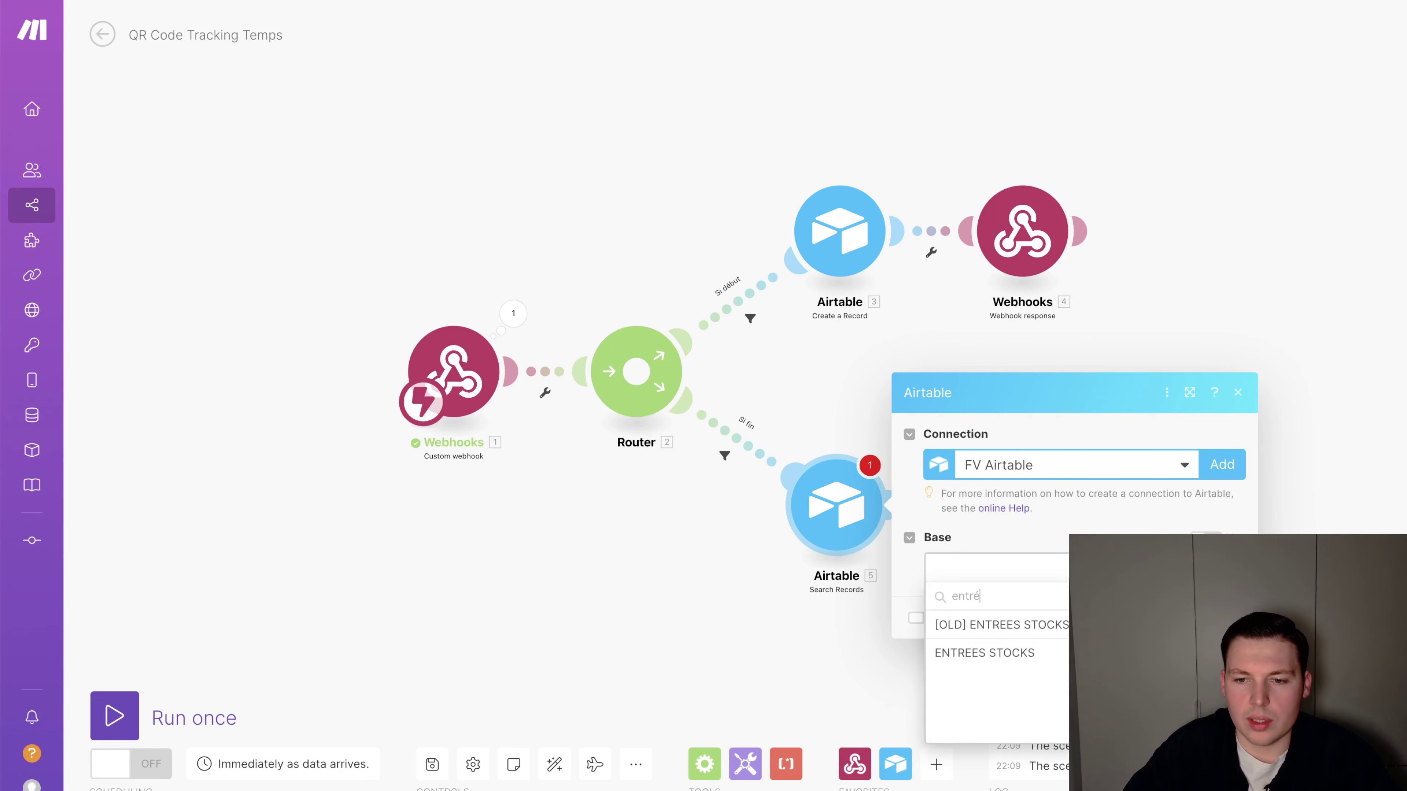
pyautogui.hotkey('ctrl', 'a')
pyautogui.write('sys')
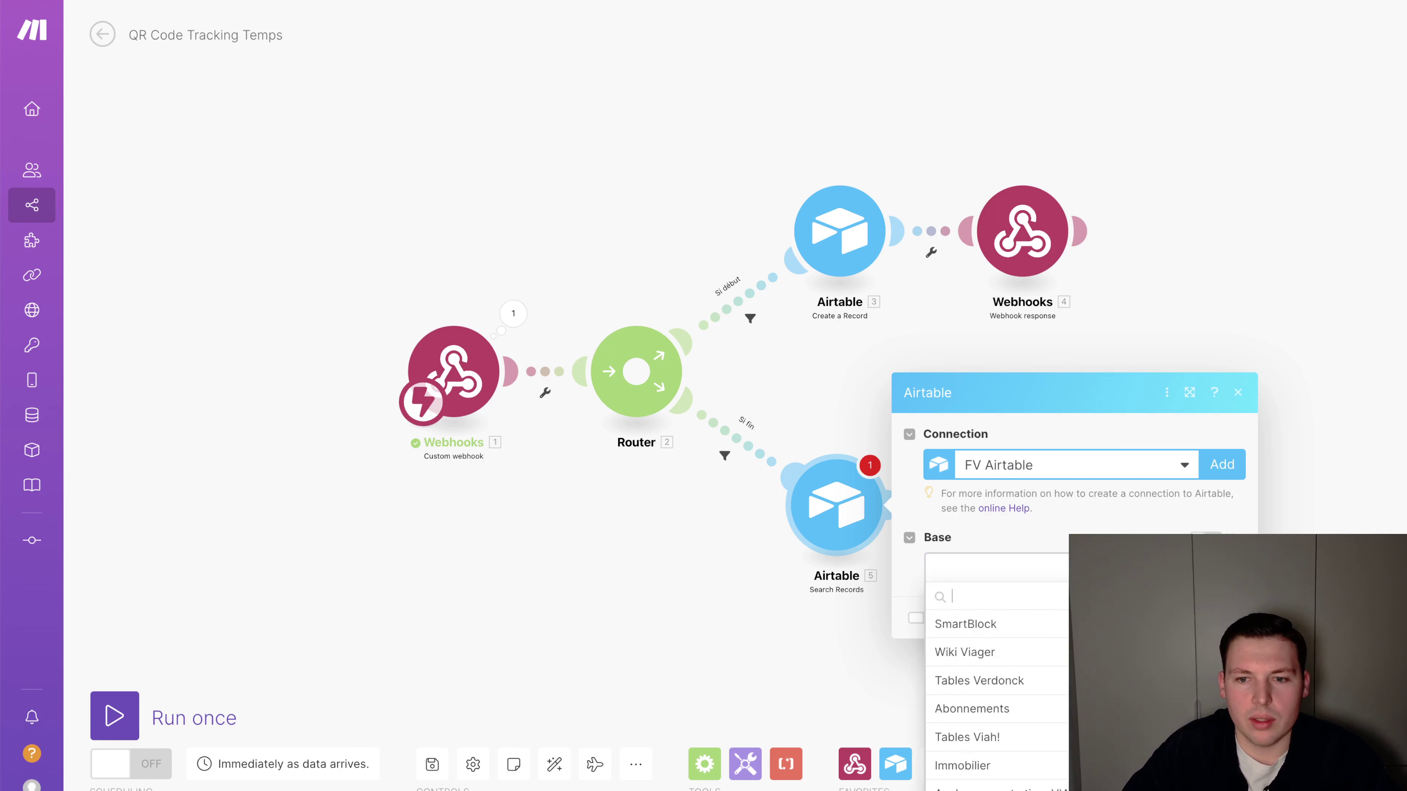
pyautogui.press('Return')
# Set the table to Logs, begin the formula with '{', and save the module
pyautogui.click(1012, 475)
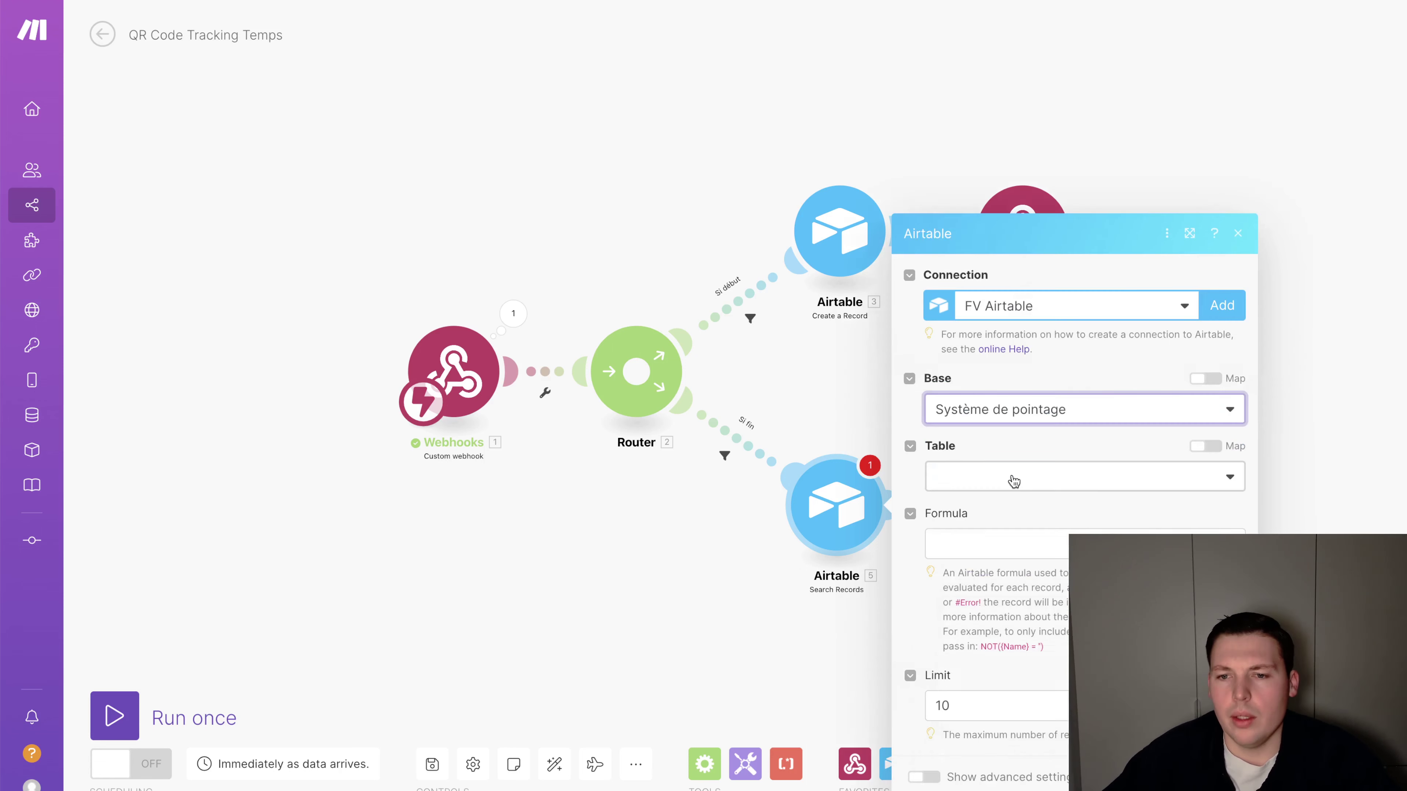
pyautogui.click(1004, 503)
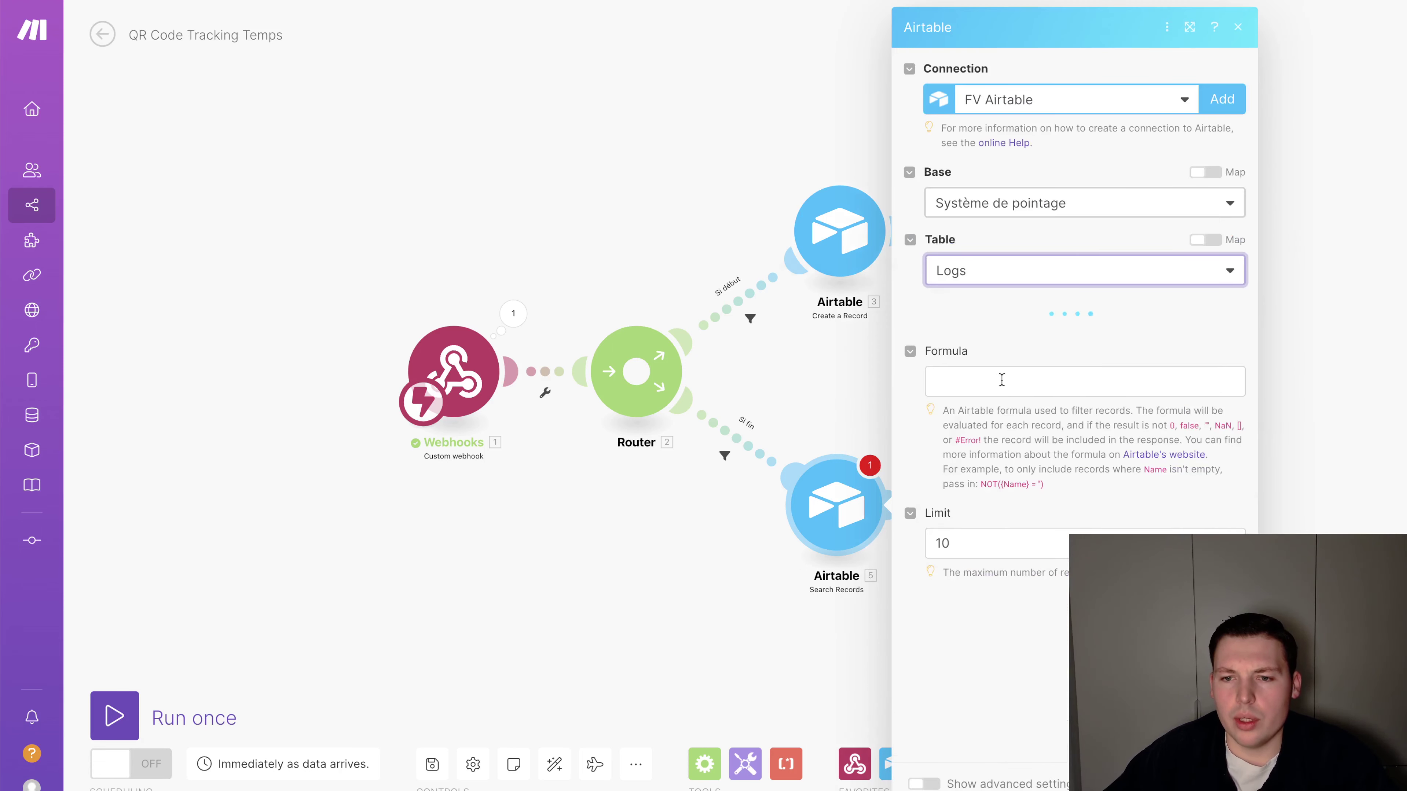
pyautogui.click(1001, 379)
pyautogui.write('{Utilisateur} = "')
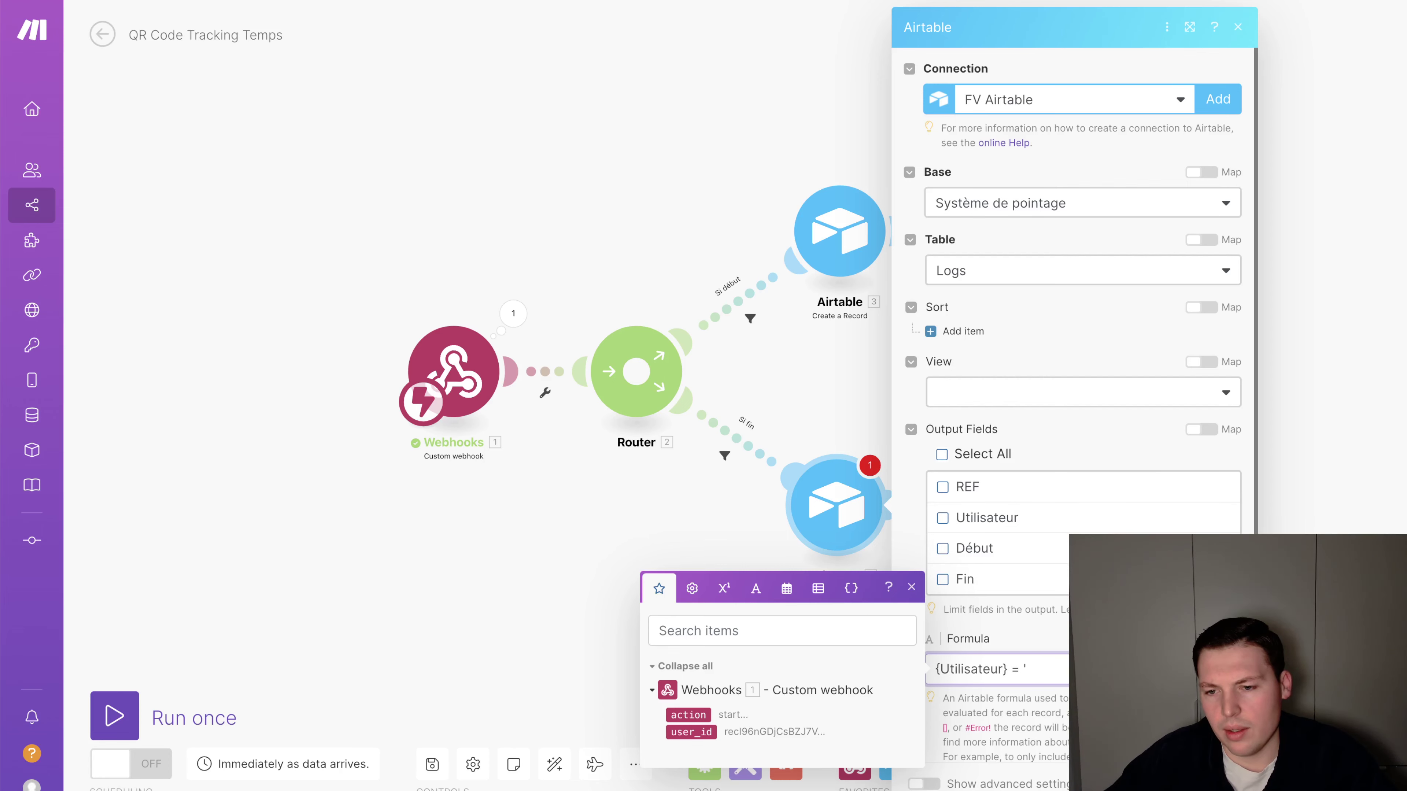
pyautogui.click(506, 156)
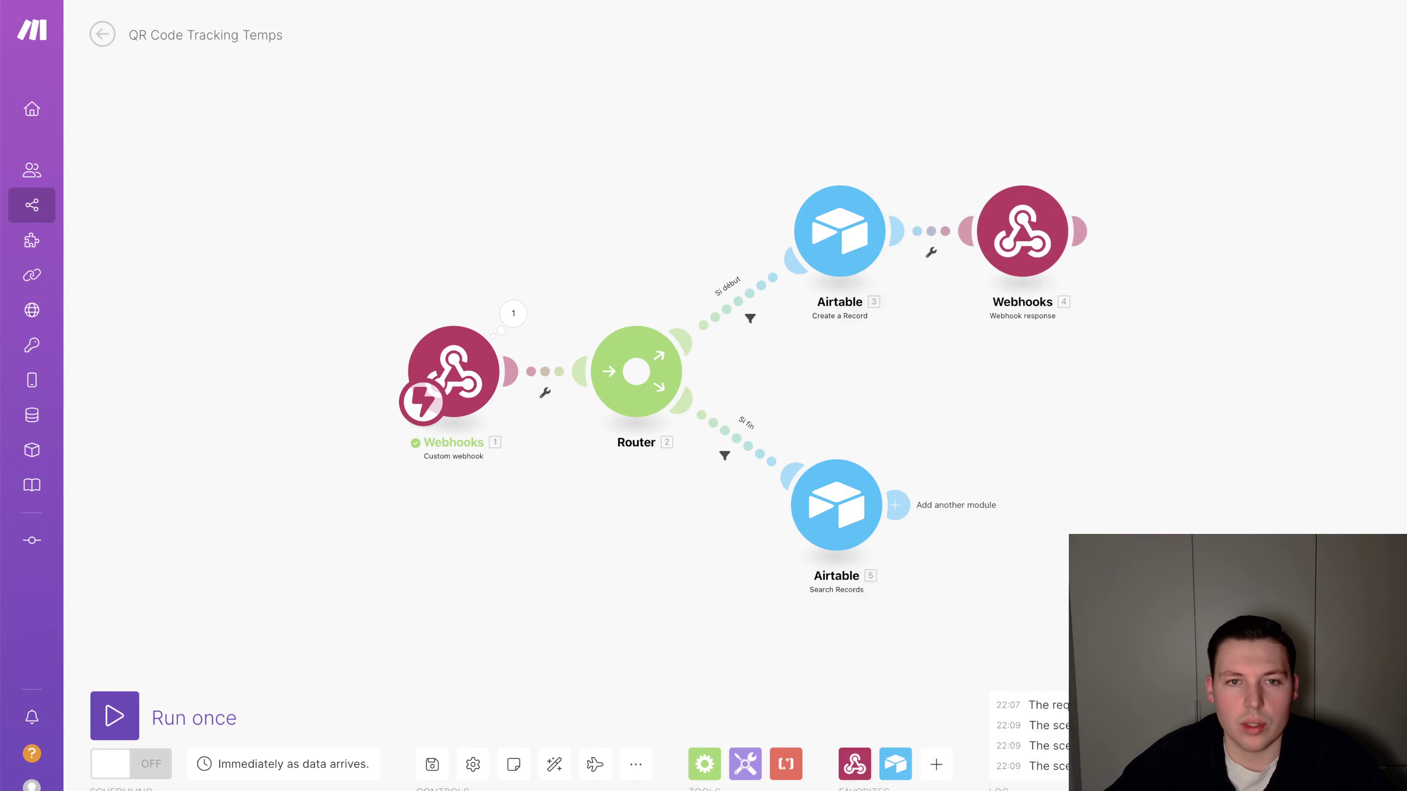
pyautogui.click(357, 2)
# Add a RECORD_ID() formula field to the Utilisateurs table
pyautogui.click(94, 61)
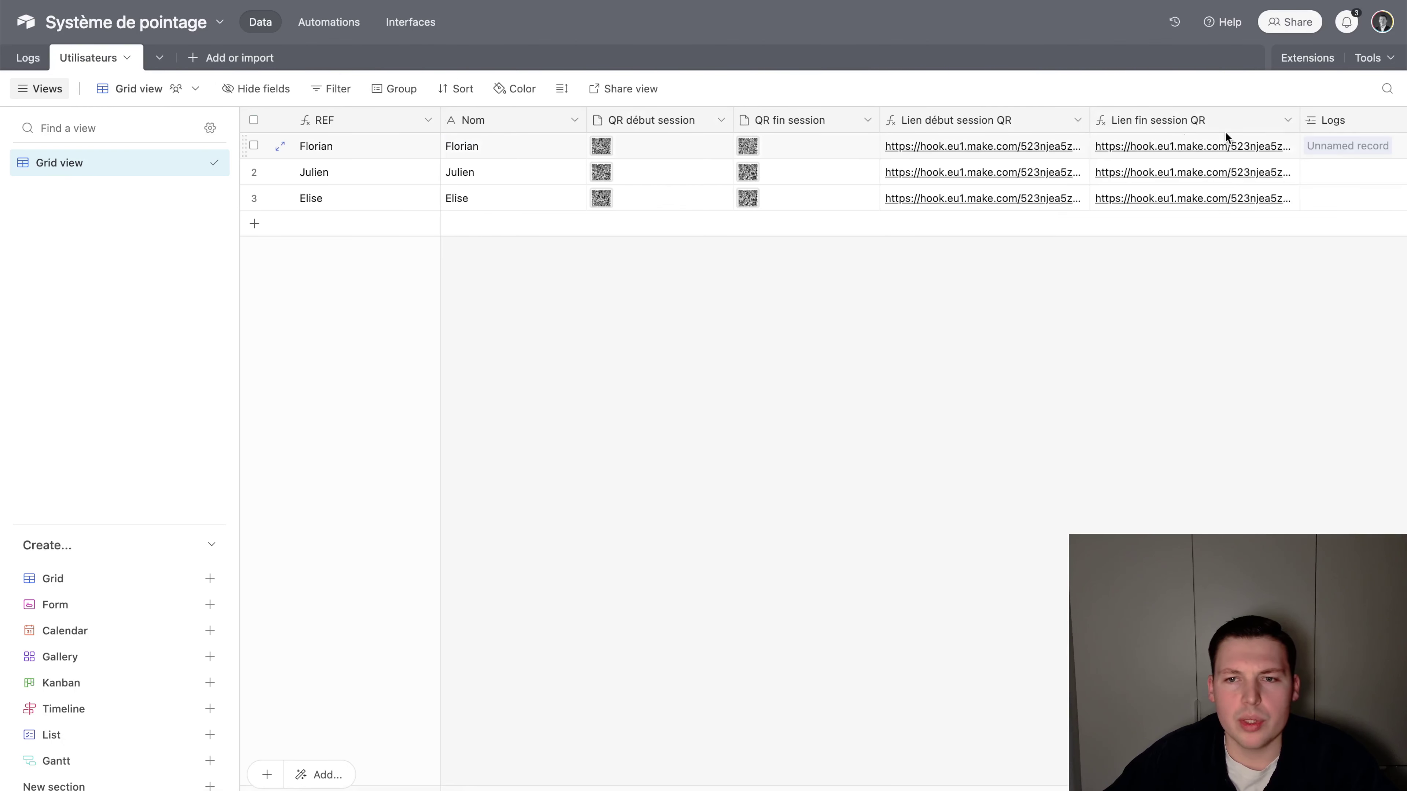
pyautogui.hscroll(3, 1183, 133)
pyautogui.click(1321, 120)
pyautogui.write('RECORD_ID')
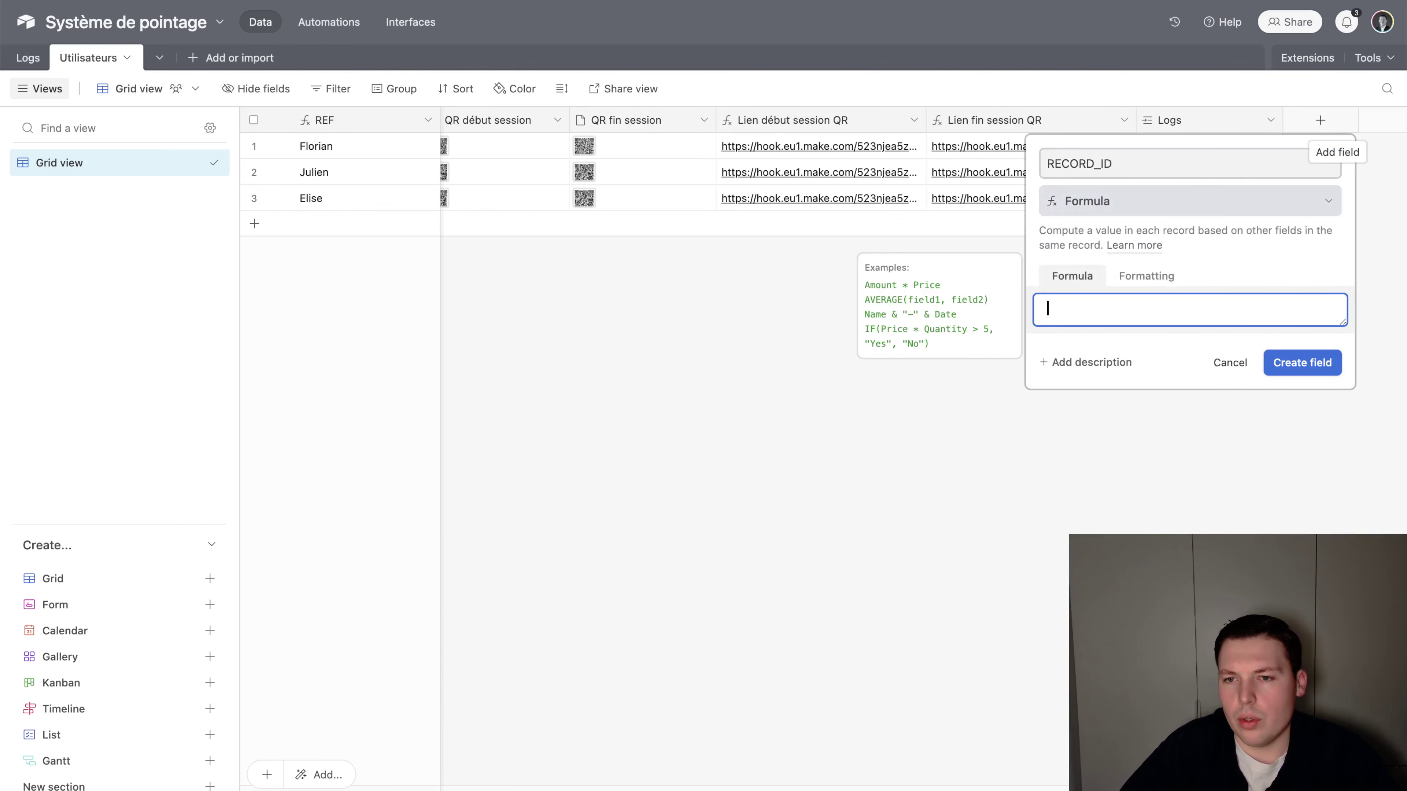
pyautogui.write('RECORD_ID()')
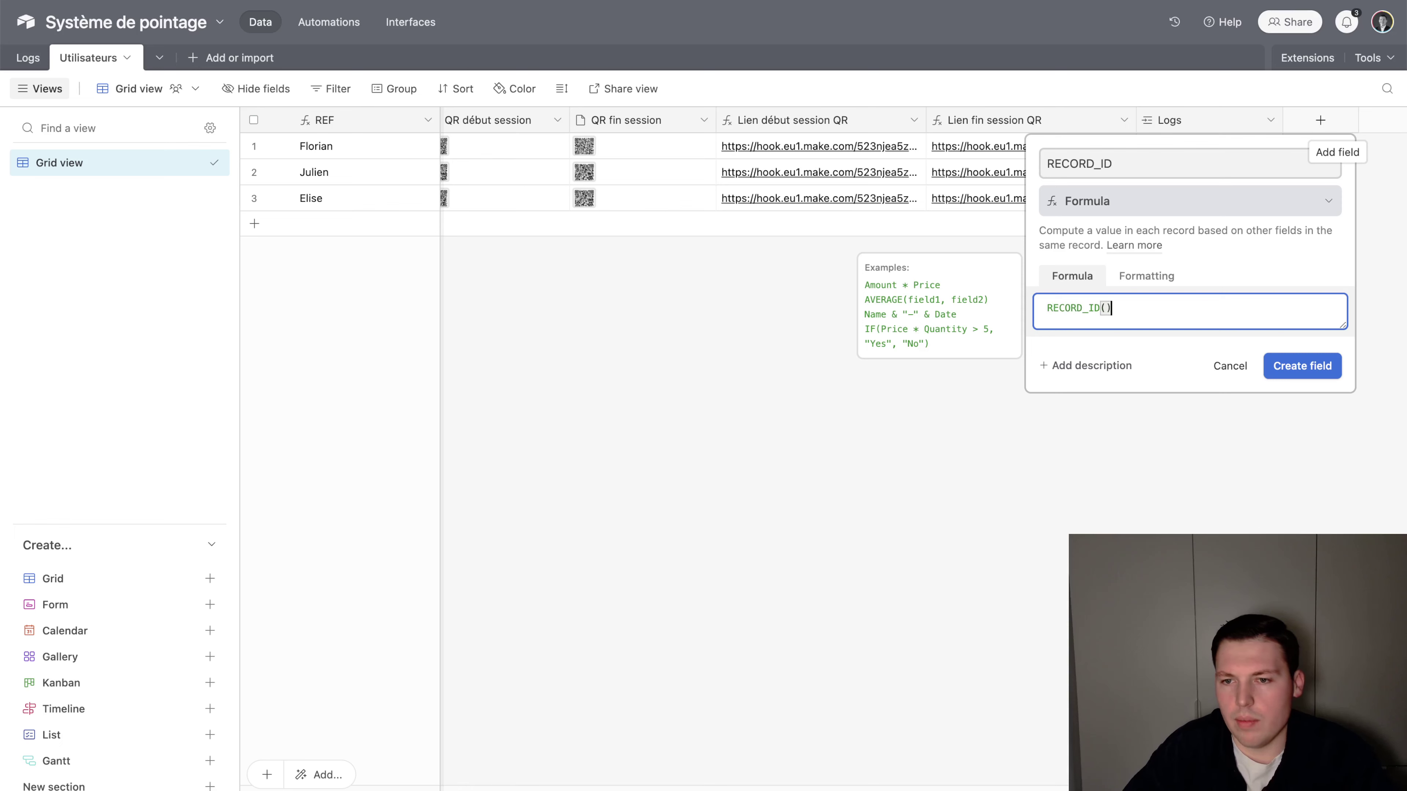
pyautogui.click(1302, 366)
# In Logs, add a RECORD_ID lookup field through the Utilisateur link
pyautogui.click(26, 65)
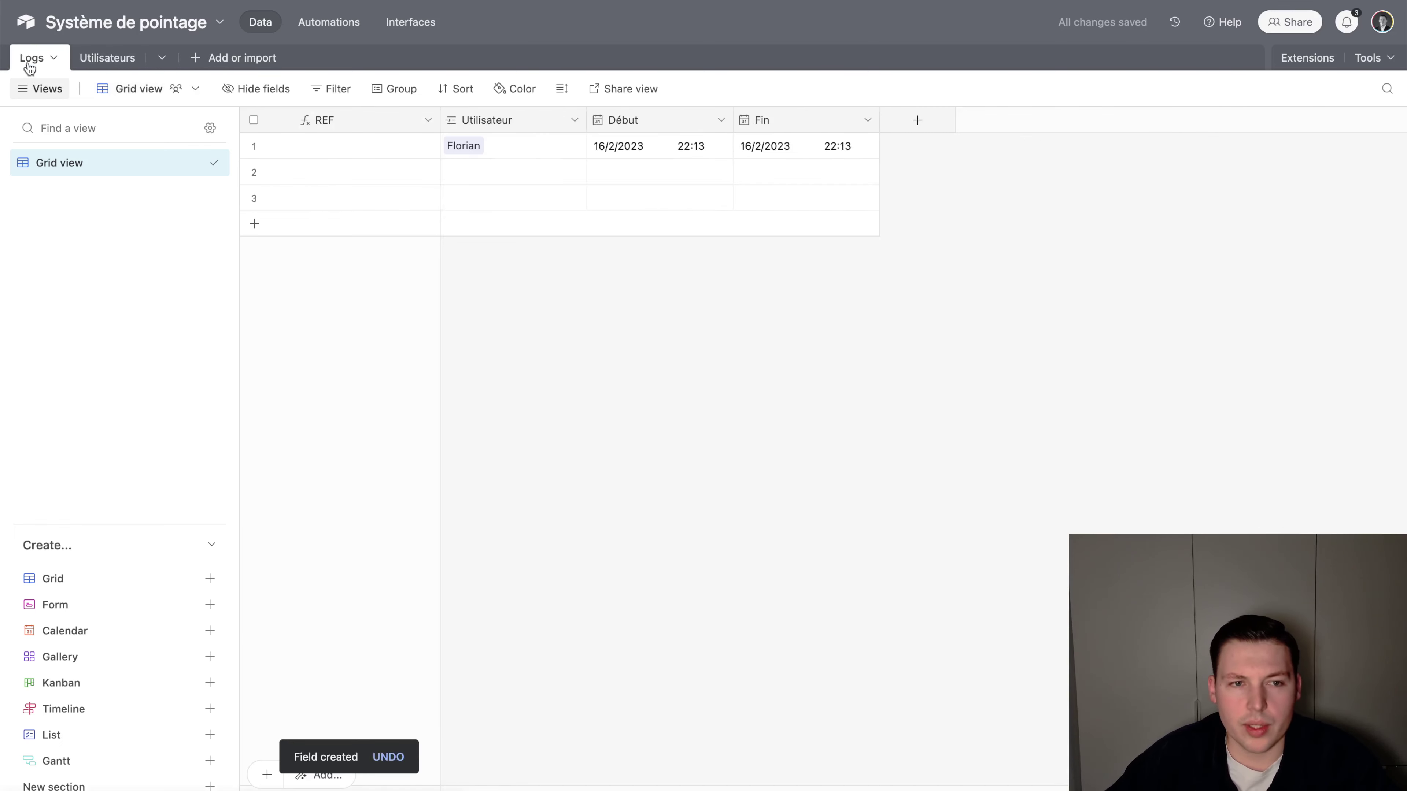
pyautogui.rightClick(482, 117)
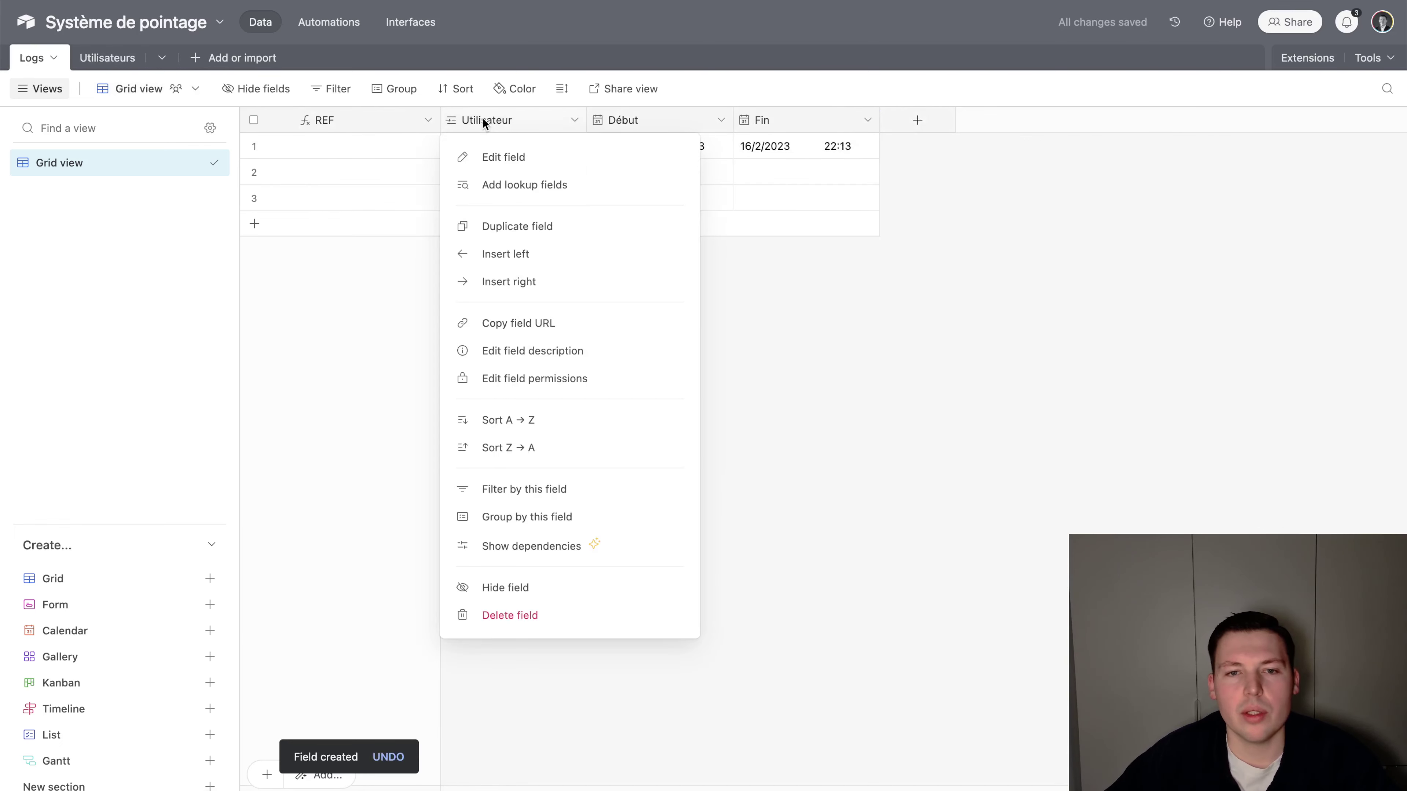
pyautogui.click(515, 185)
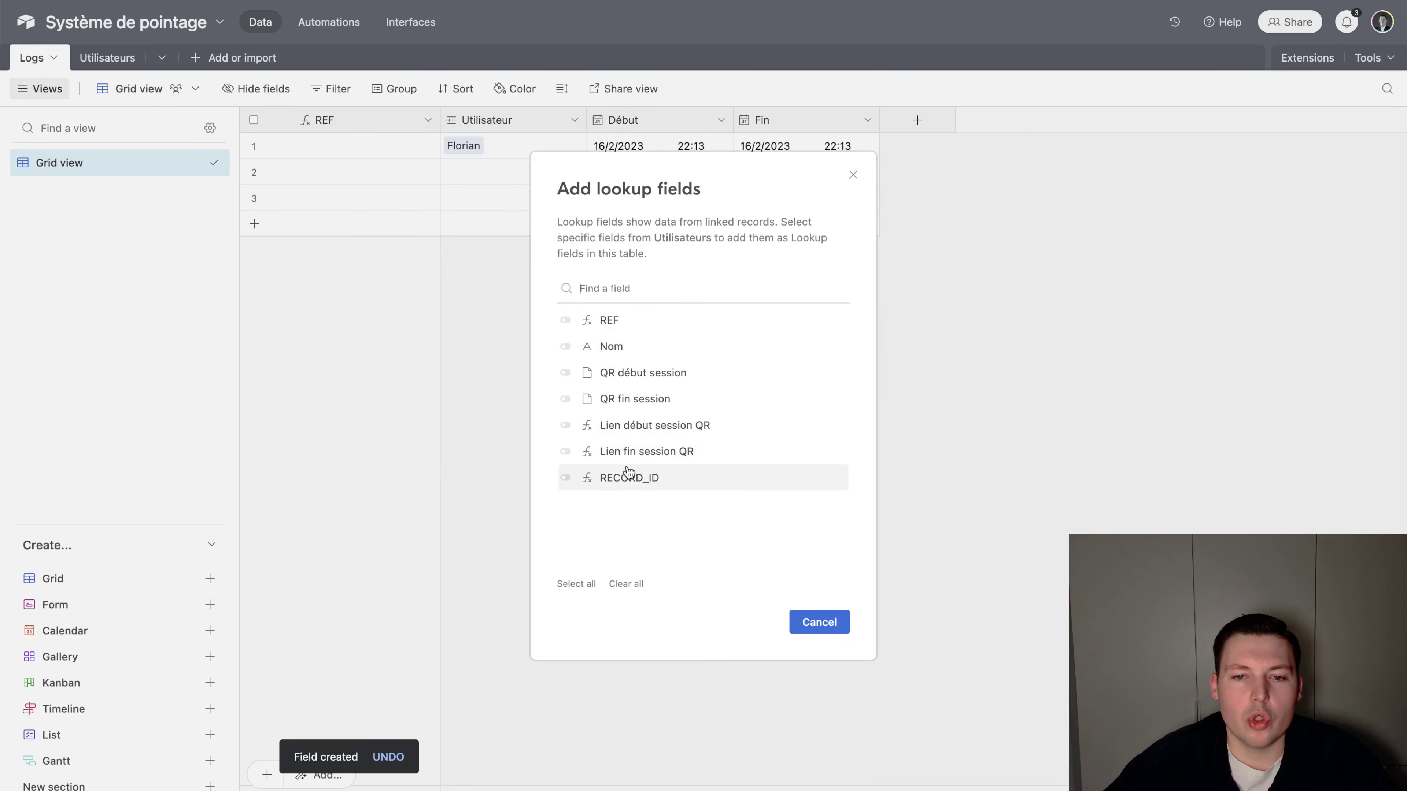
pyautogui.click(628, 478)
pyautogui.click(808, 611)
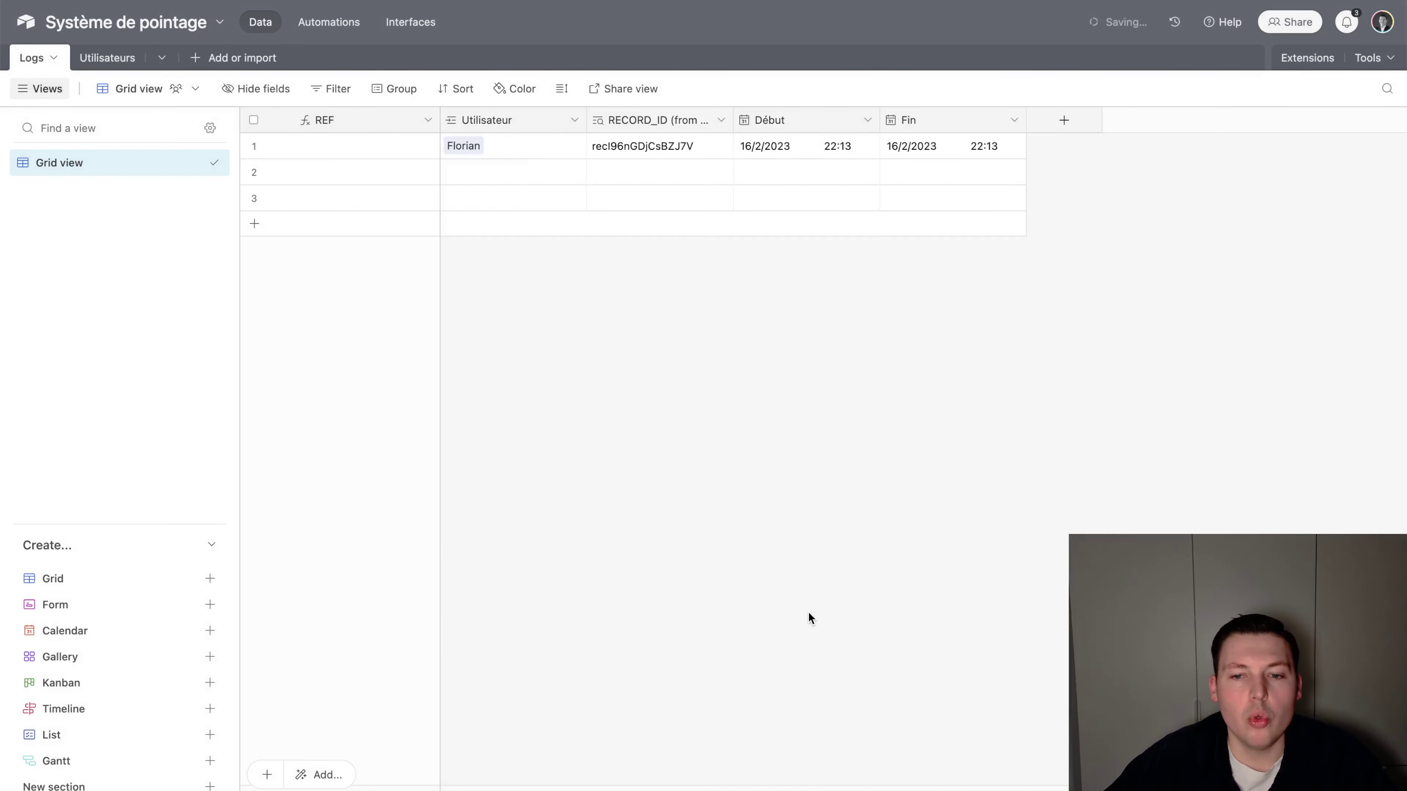
pyautogui.moveTo(729, 120); pyautogui.dragTo(781, 120)
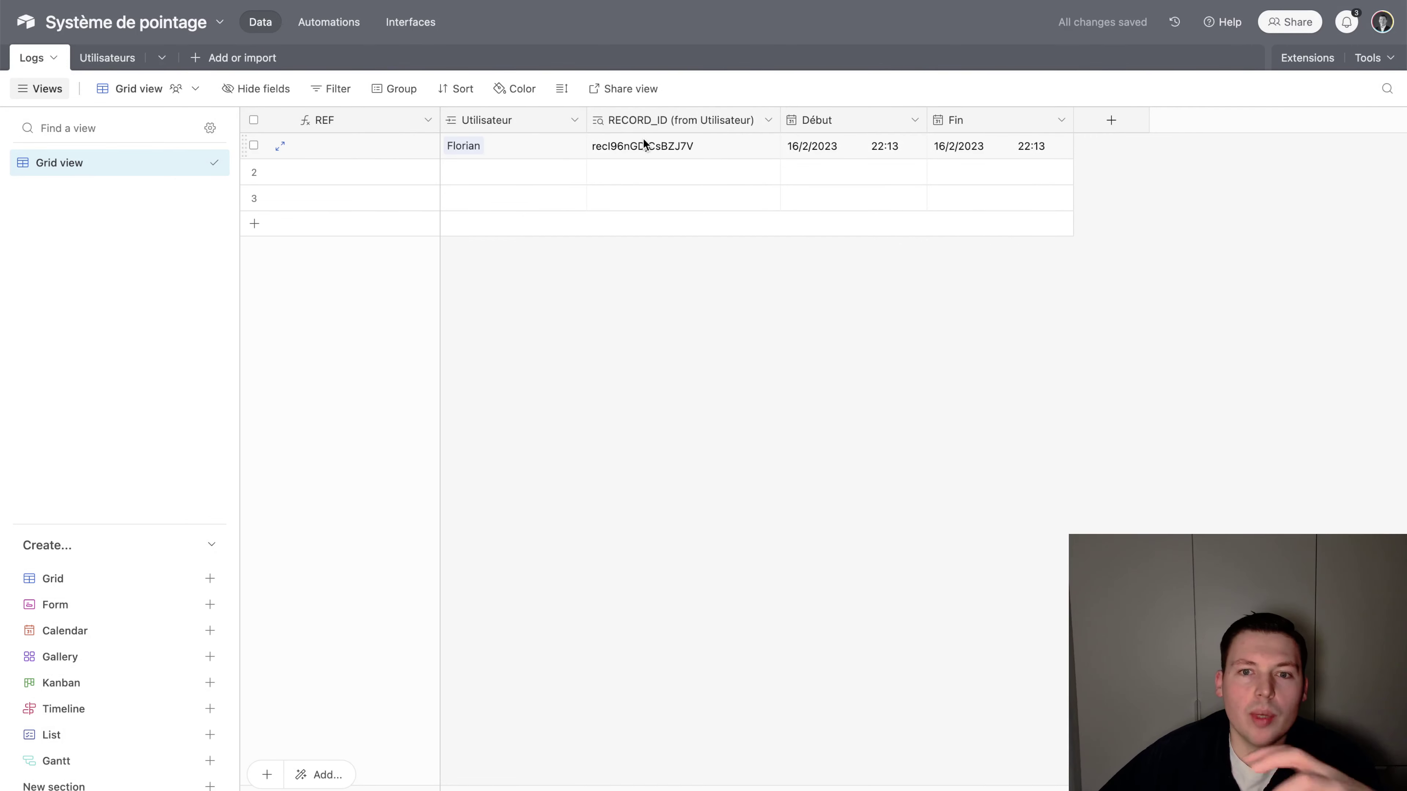
# Convert RECORD_ID (from Utilisateur) to a Rollup of RECORD_ID using ARRAYJOIN(values)
pyautogui.doubleClick(634, 115)
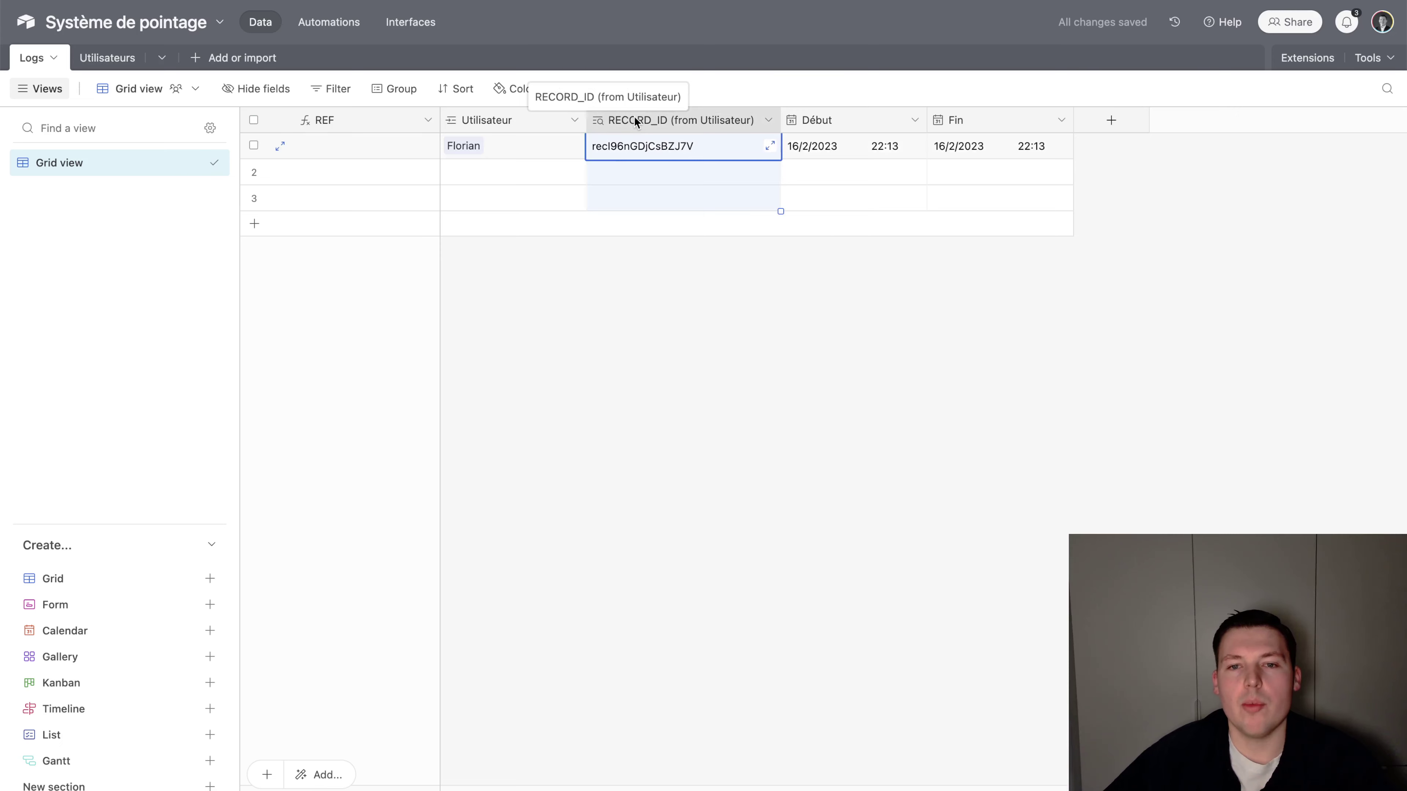
pyautogui.click(636, 199)
pyautogui.write('roll')
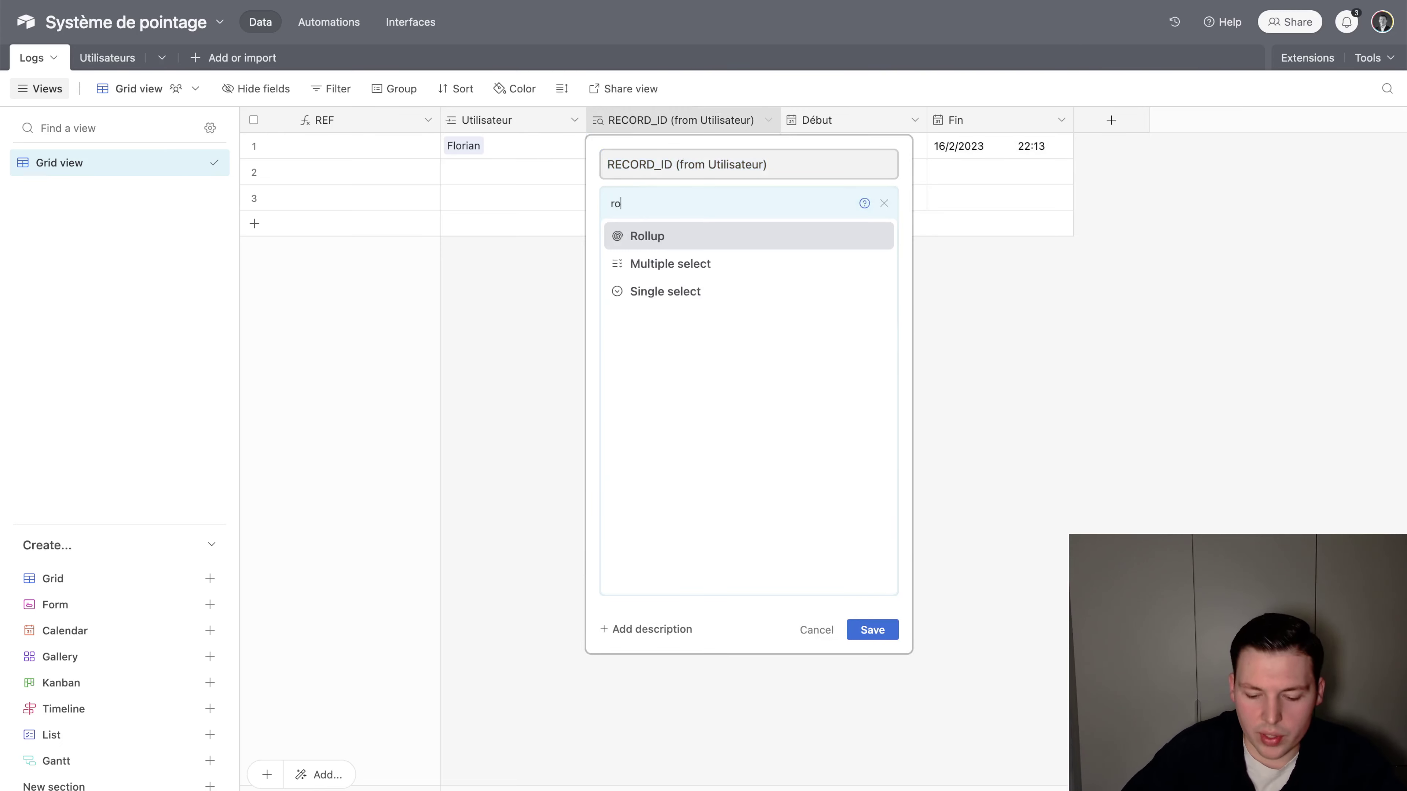
pyautogui.press('Return')
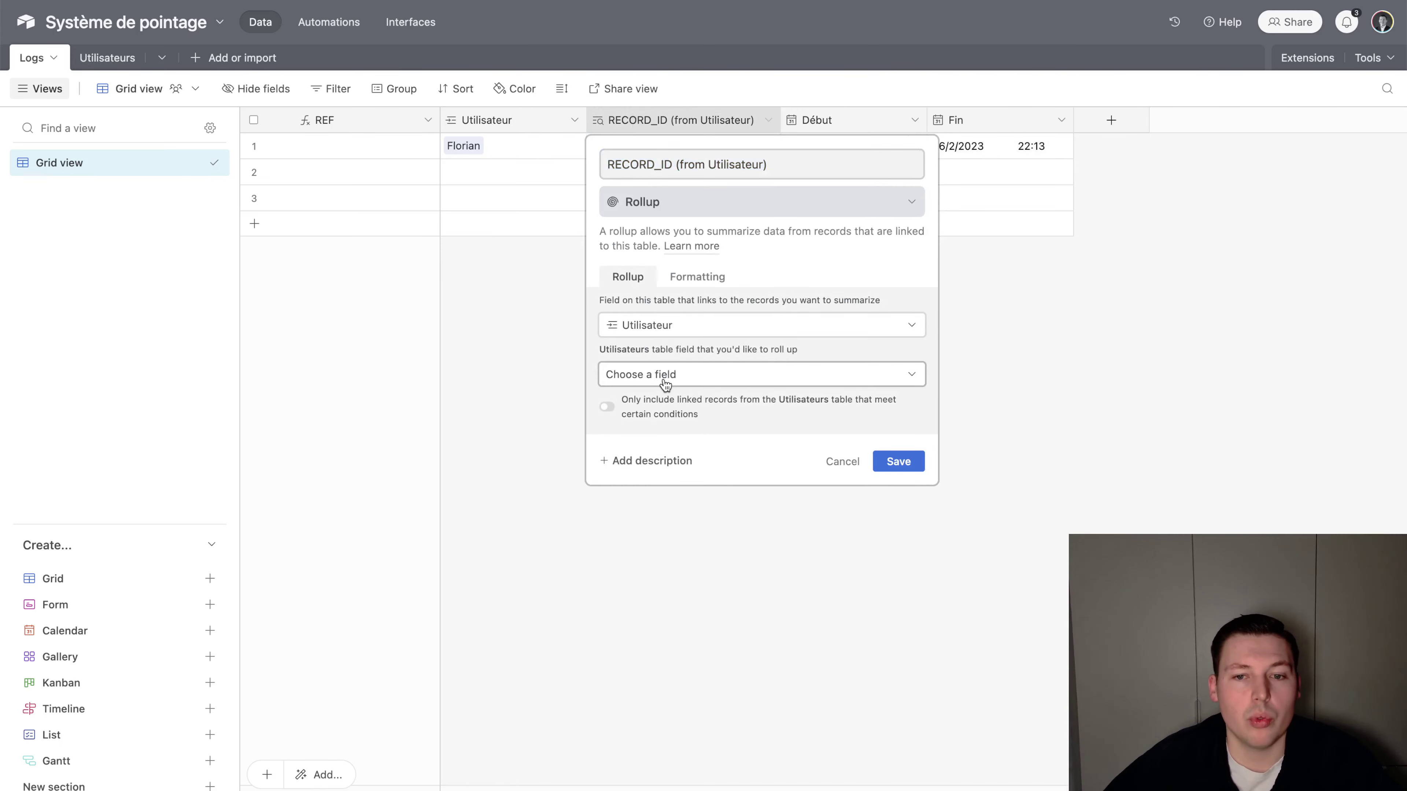
pyautogui.click(663, 379)
pyautogui.write('RECORD')
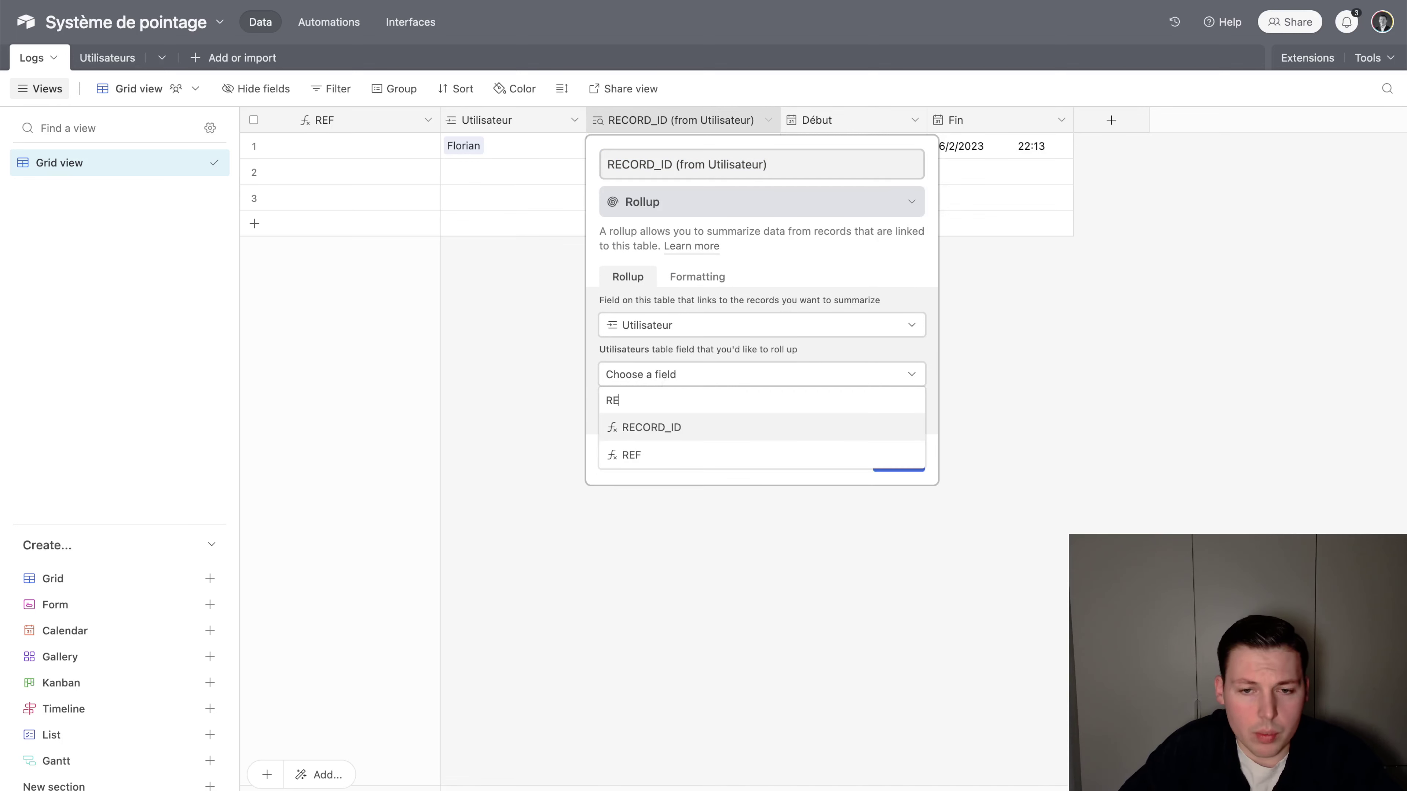
pyautogui.press('Return')
pyautogui.click(676, 475)
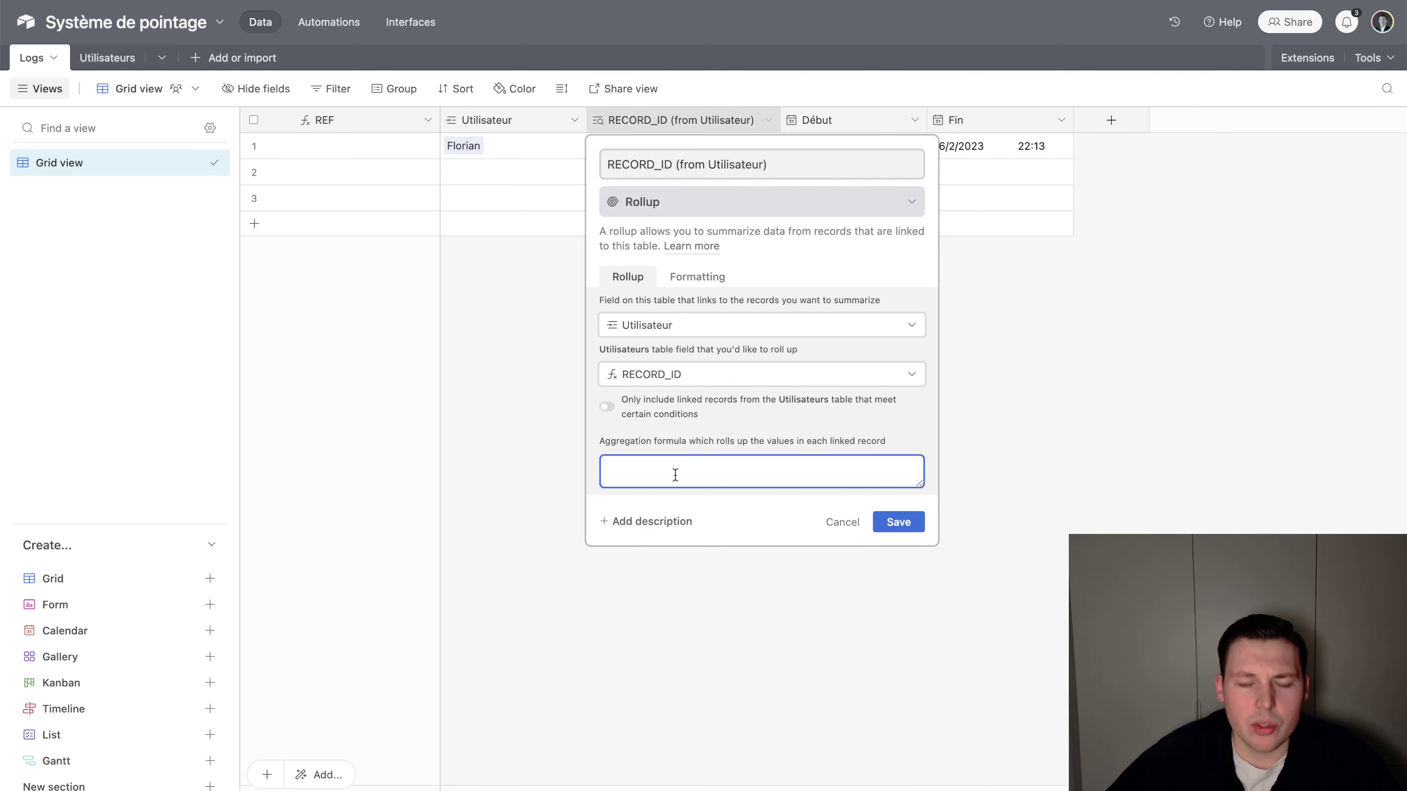
pyautogui.write('ARR')
pyautogui.press('Down')
pyautogui.press('Return')
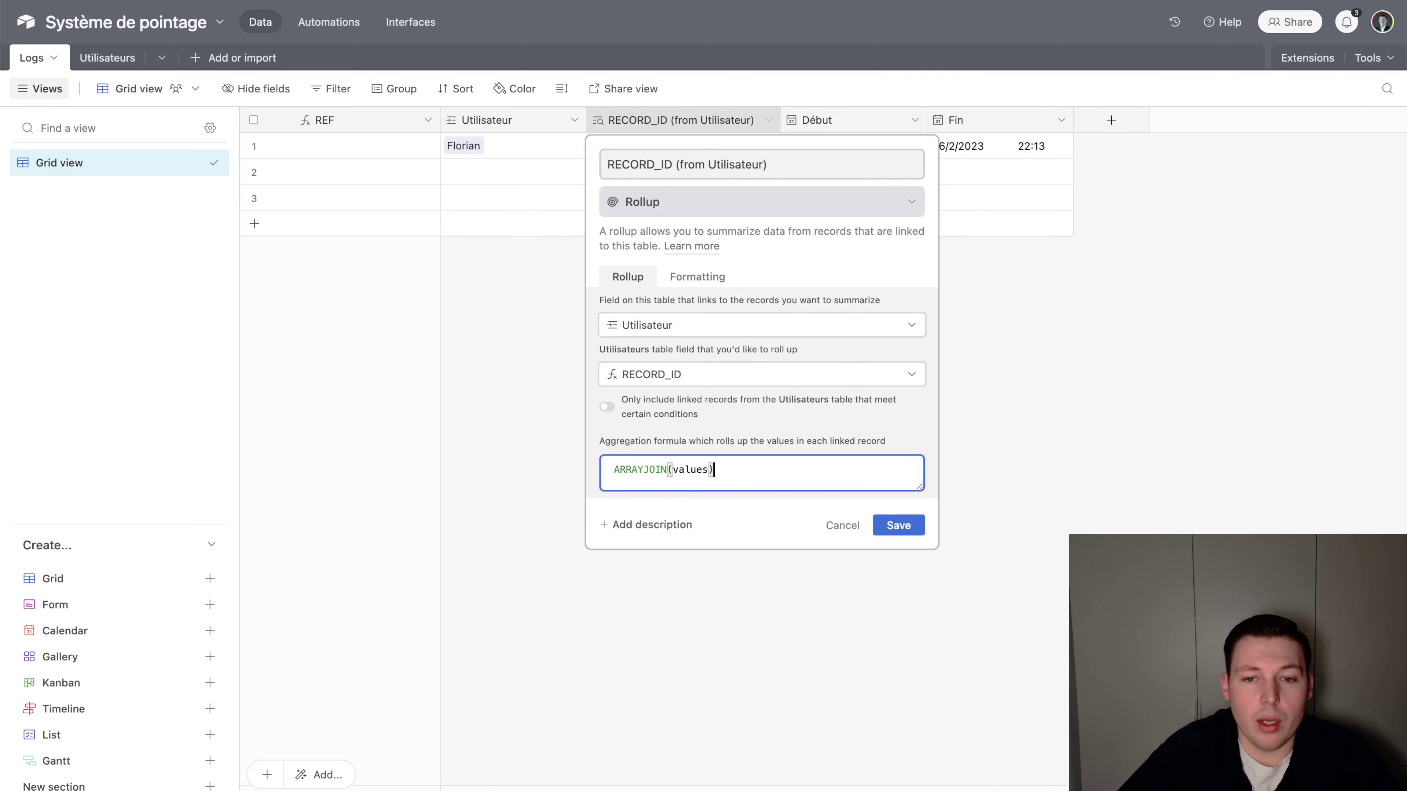
pyautogui.click(899, 525)
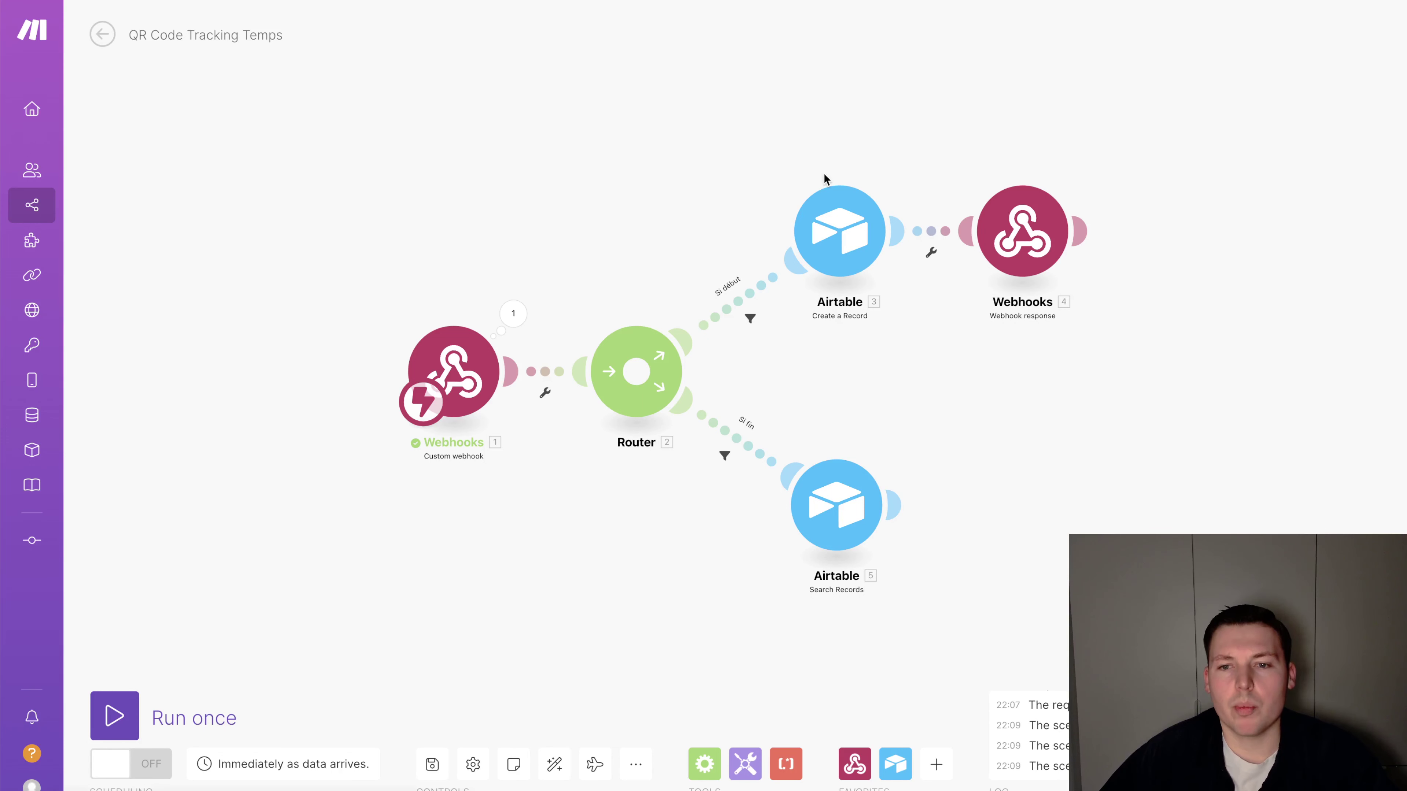
# Replace Utilisateur with RECORD_ID (from Utilisateur) in the Search Records formula and save
pyautogui.moveTo(1034, 235); pyautogui.dragTo(1038, 232)
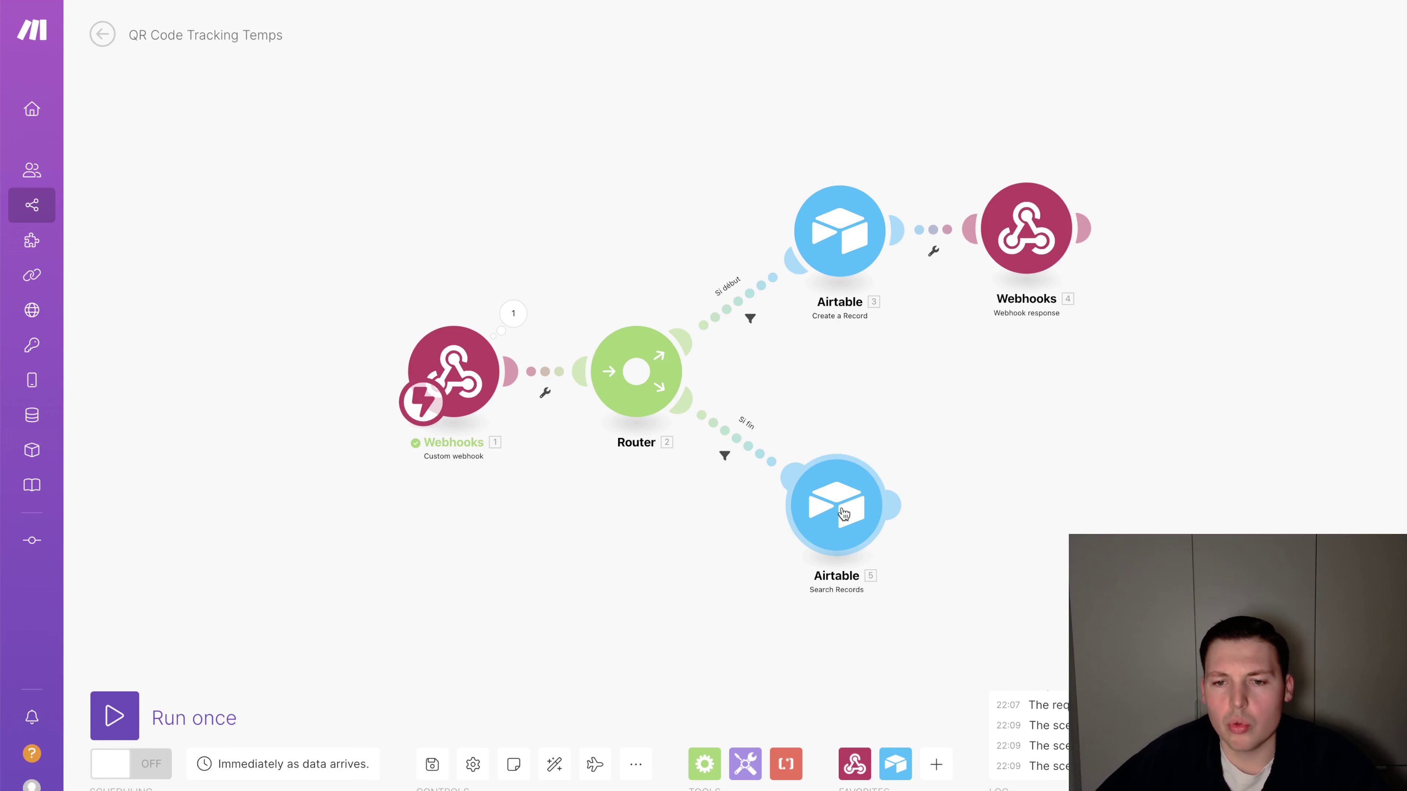
pyautogui.moveTo(843, 514); pyautogui.dragTo(835, 497)
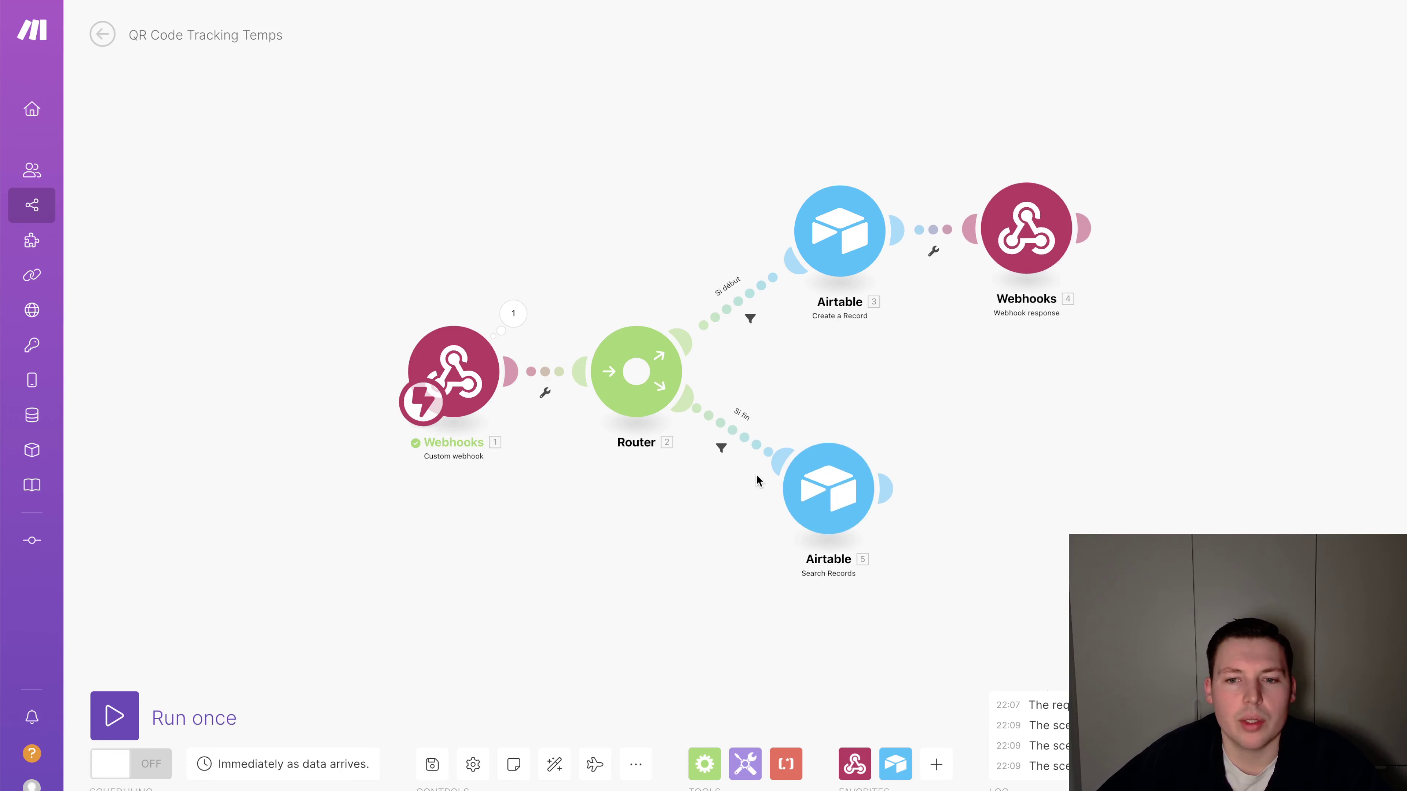
pyautogui.click(828, 487)
pyautogui.click(1060, 551)
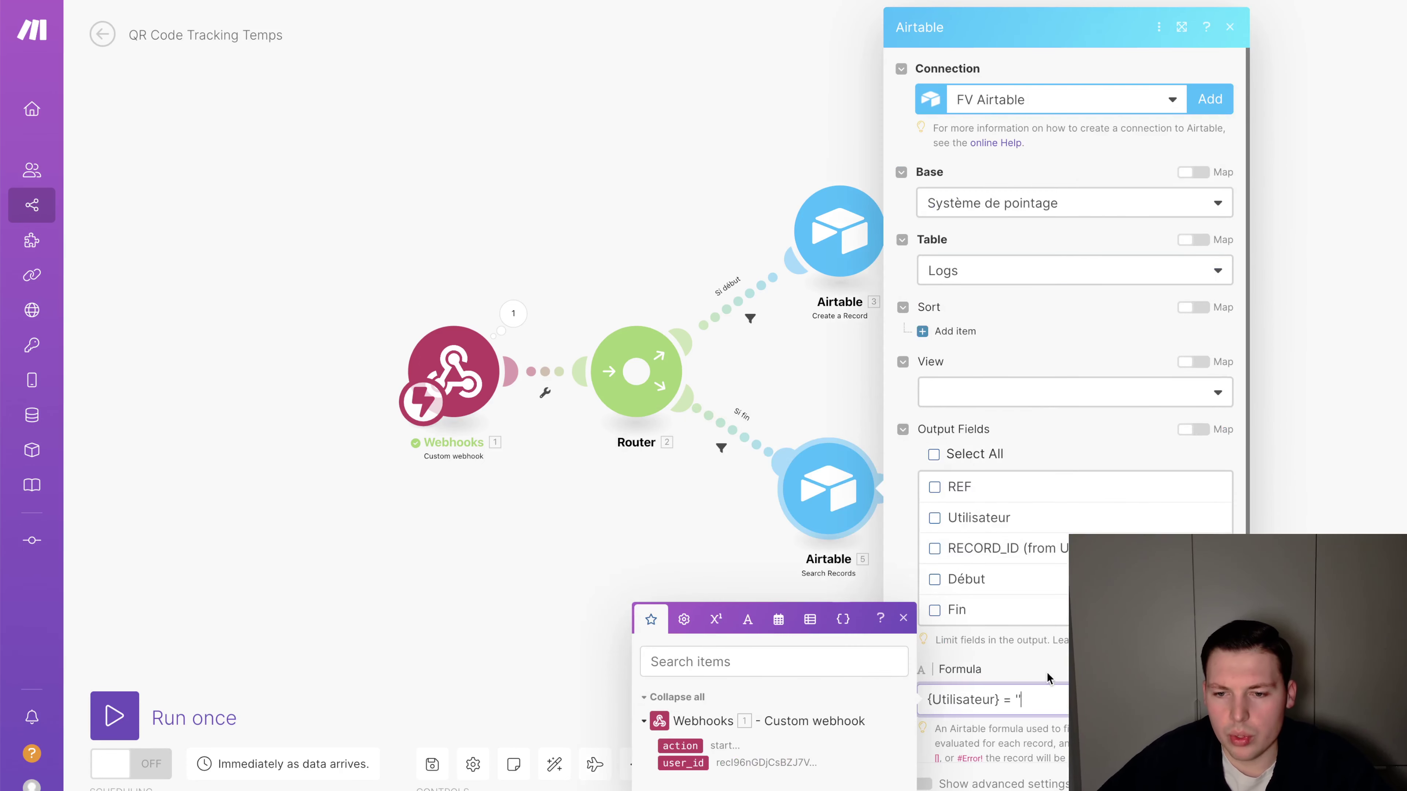
pyautogui.scroll(-1, 992, 673)
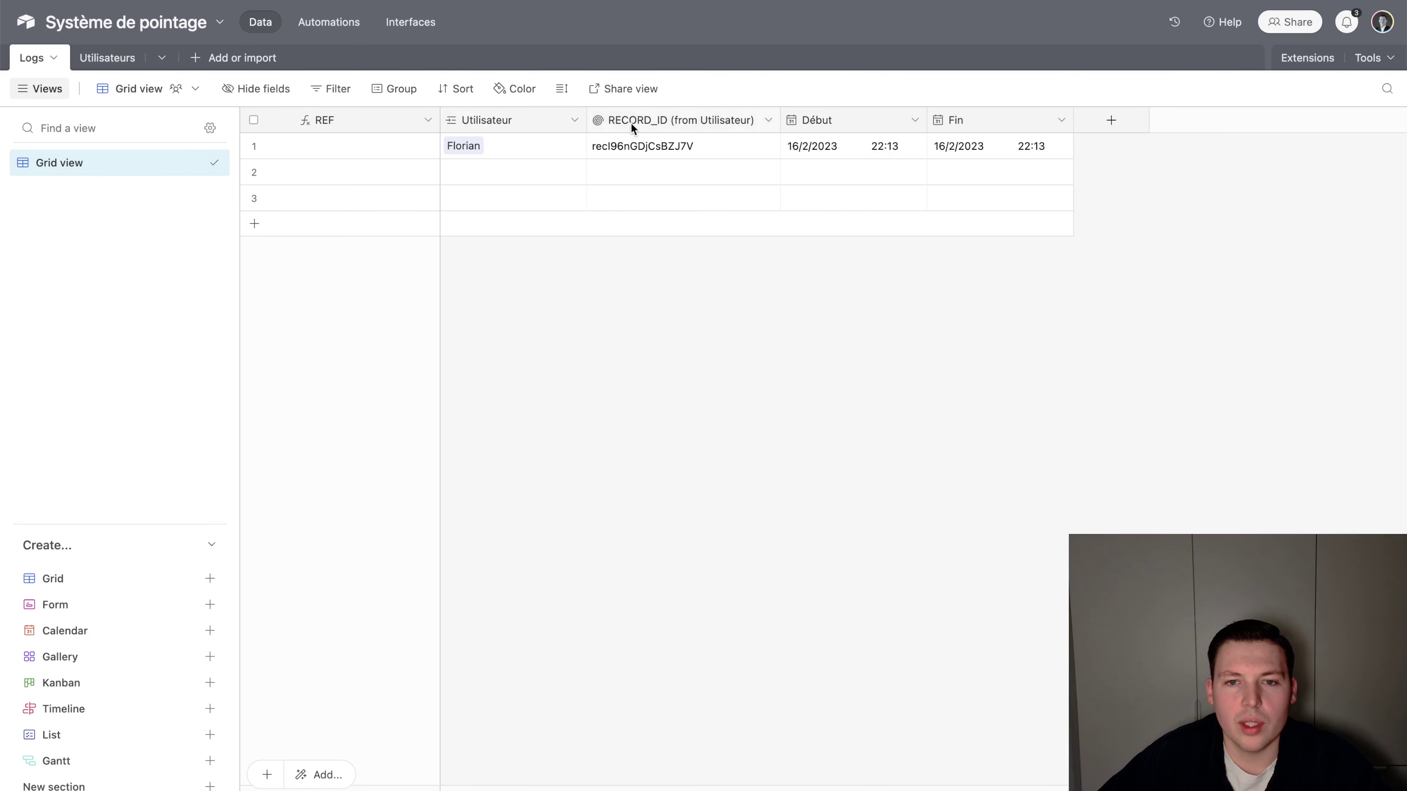
pyautogui.doubleClick(630, 123)
pyautogui.hotkey('ctrl', 'c')
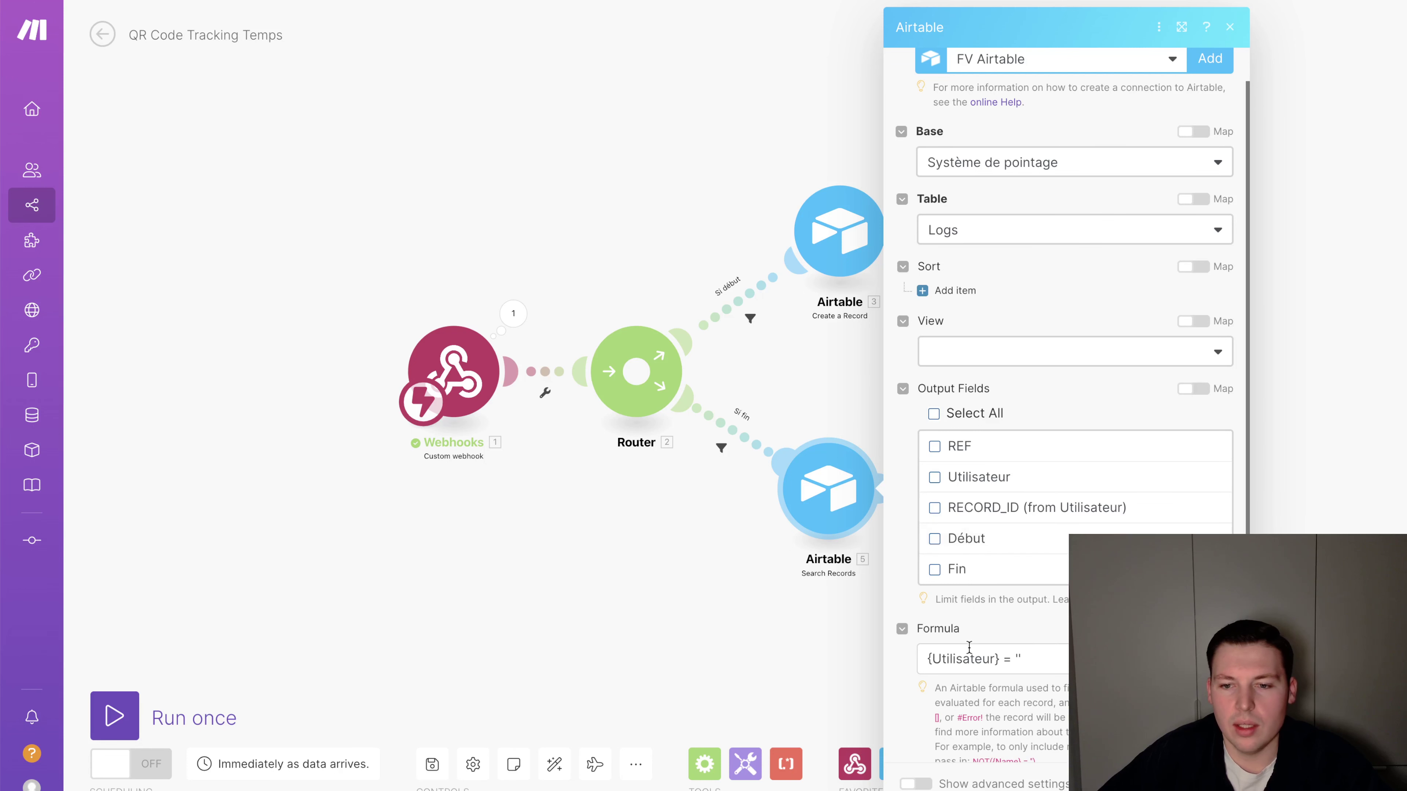
pyautogui.doubleClick(971, 654)
pyautogui.hotkey('ctrl', 'v')
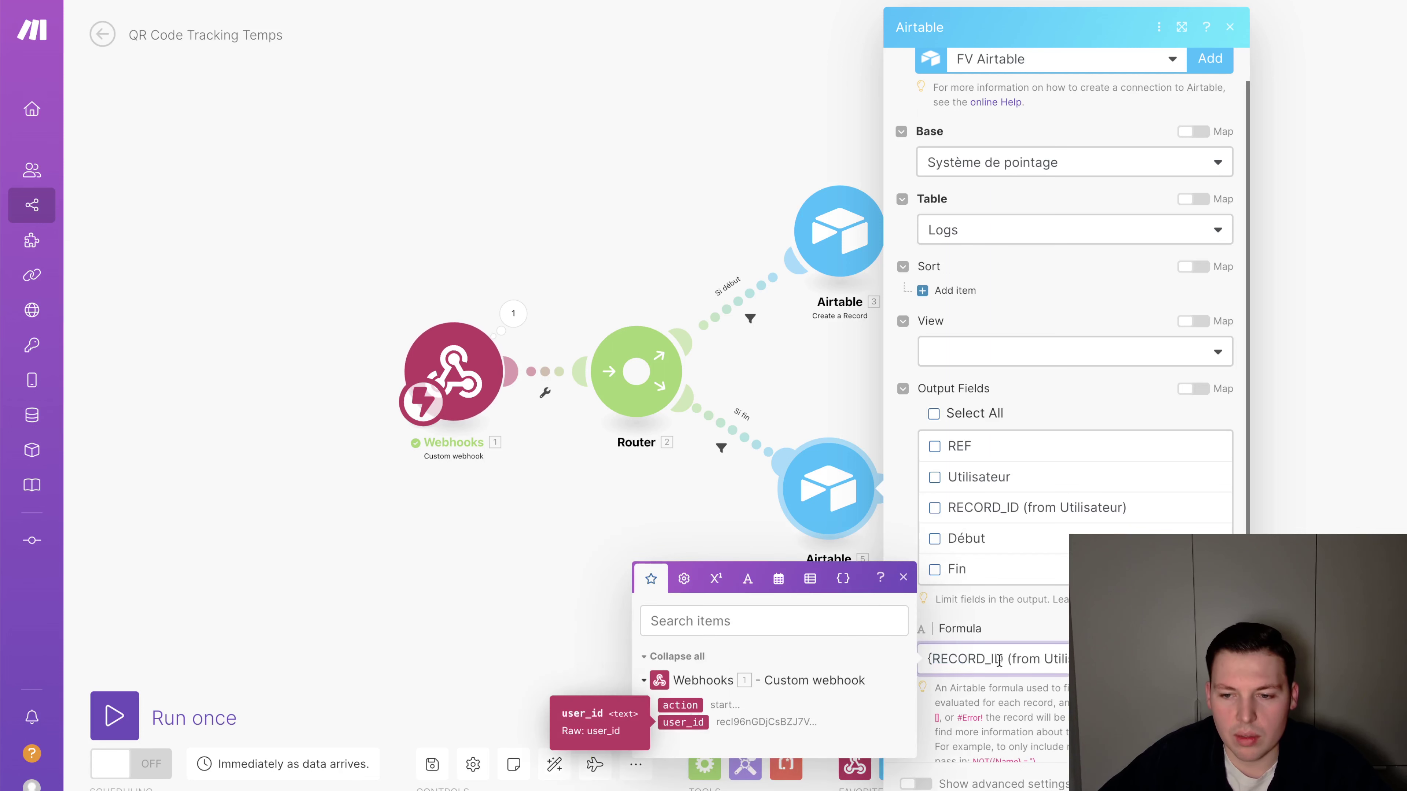
pyautogui.click(1130, 628)
pyautogui.scroll(-2, 1072, 405)
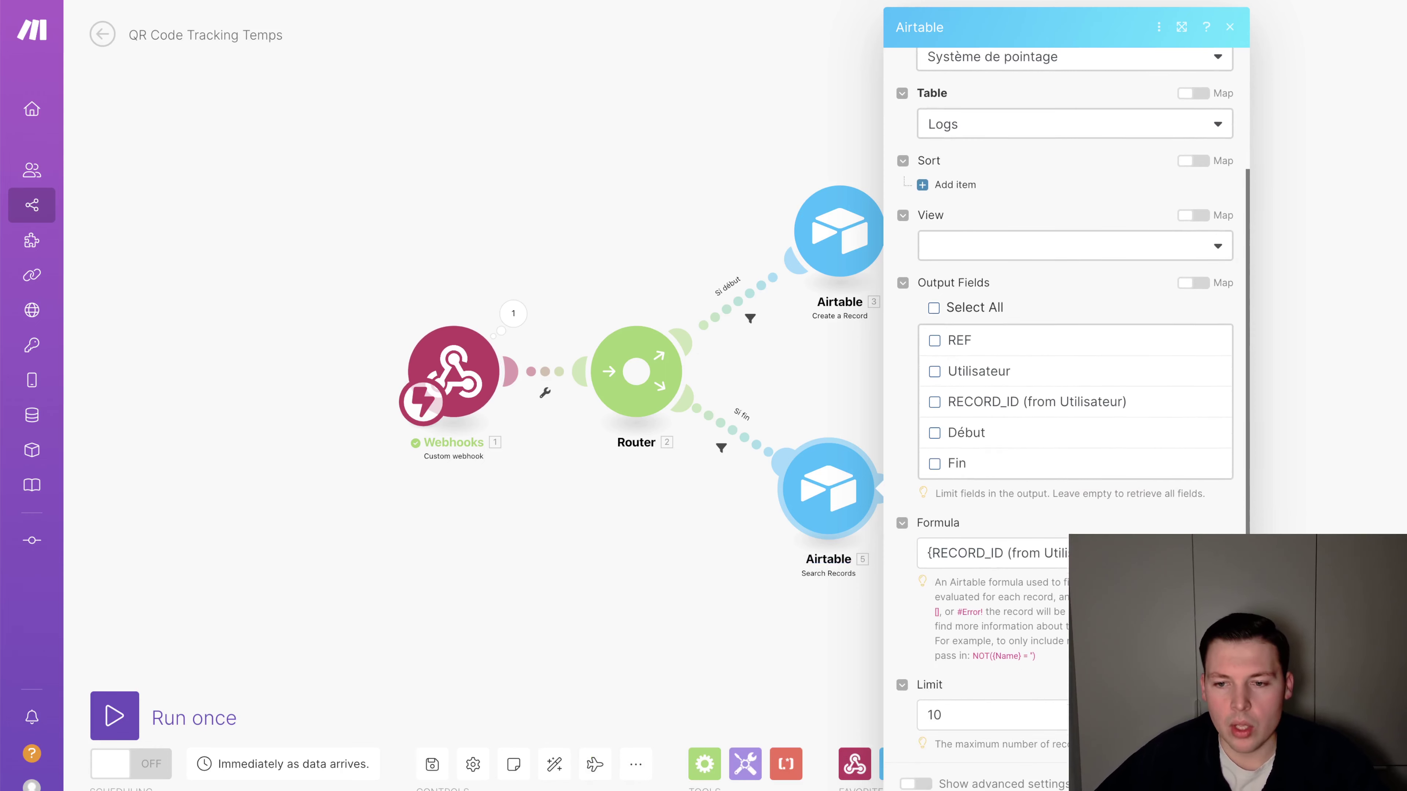
pyautogui.click(1213, 784)
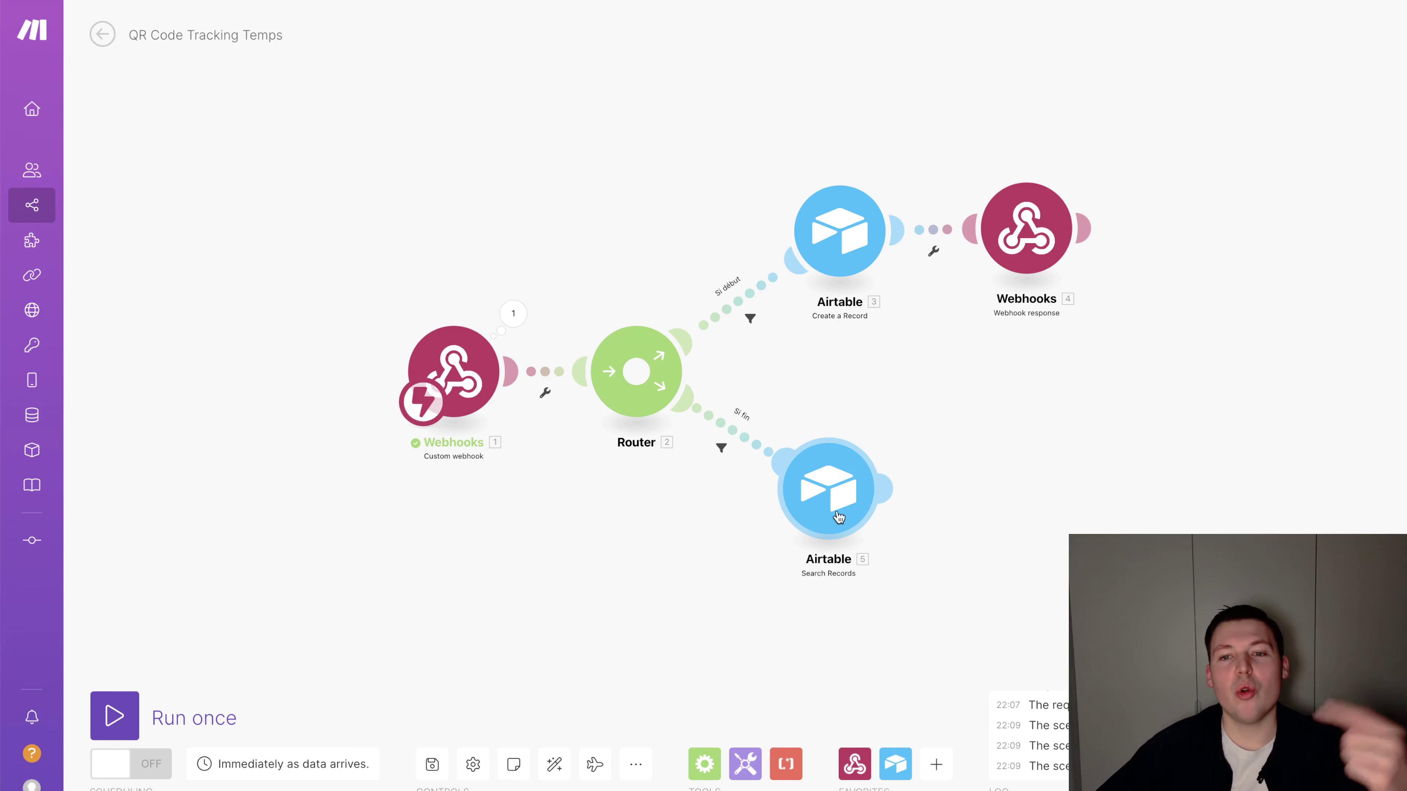
# Wrap the existing RECORD_ID condition in AND() with a line for a second condition
pyautogui.click(839, 516)
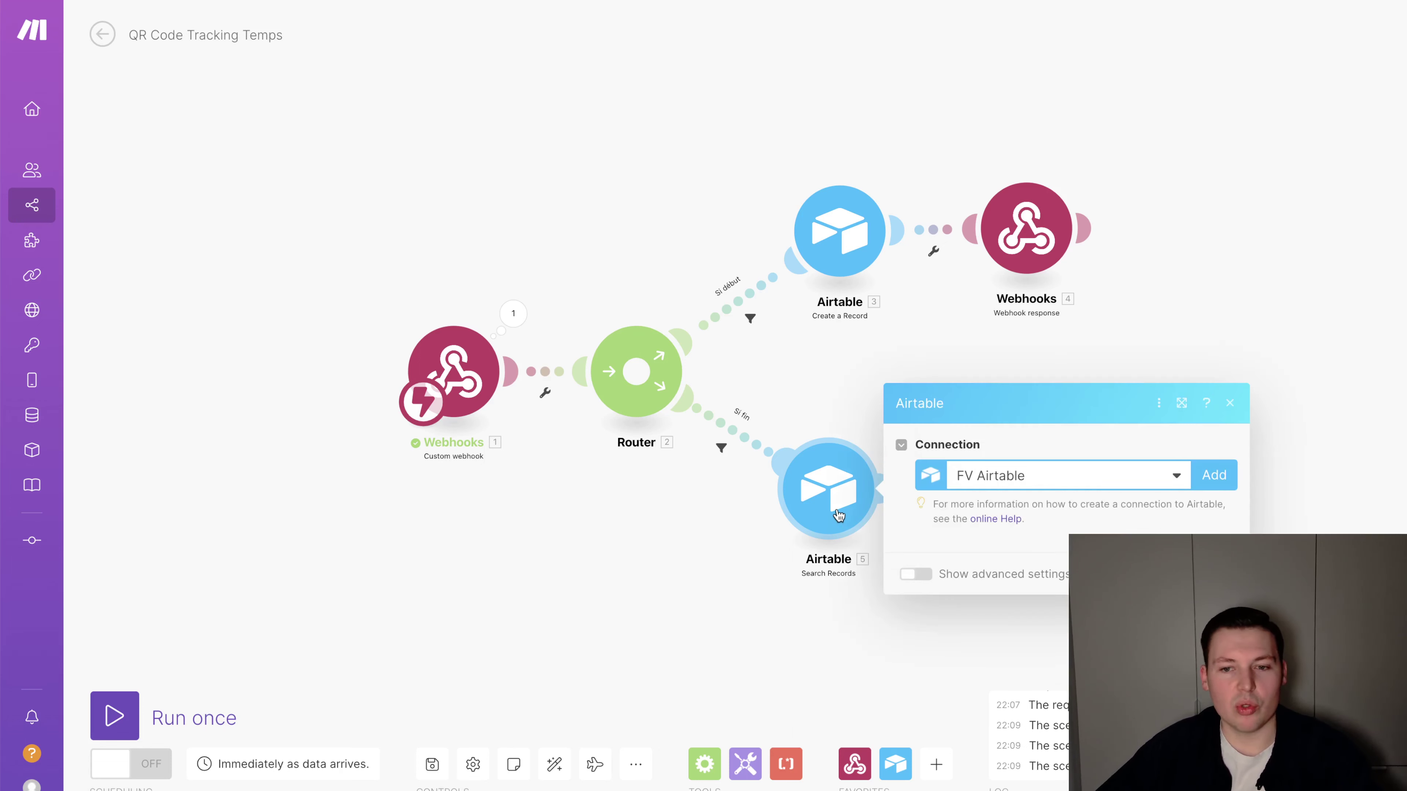
pyautogui.click(992, 551)
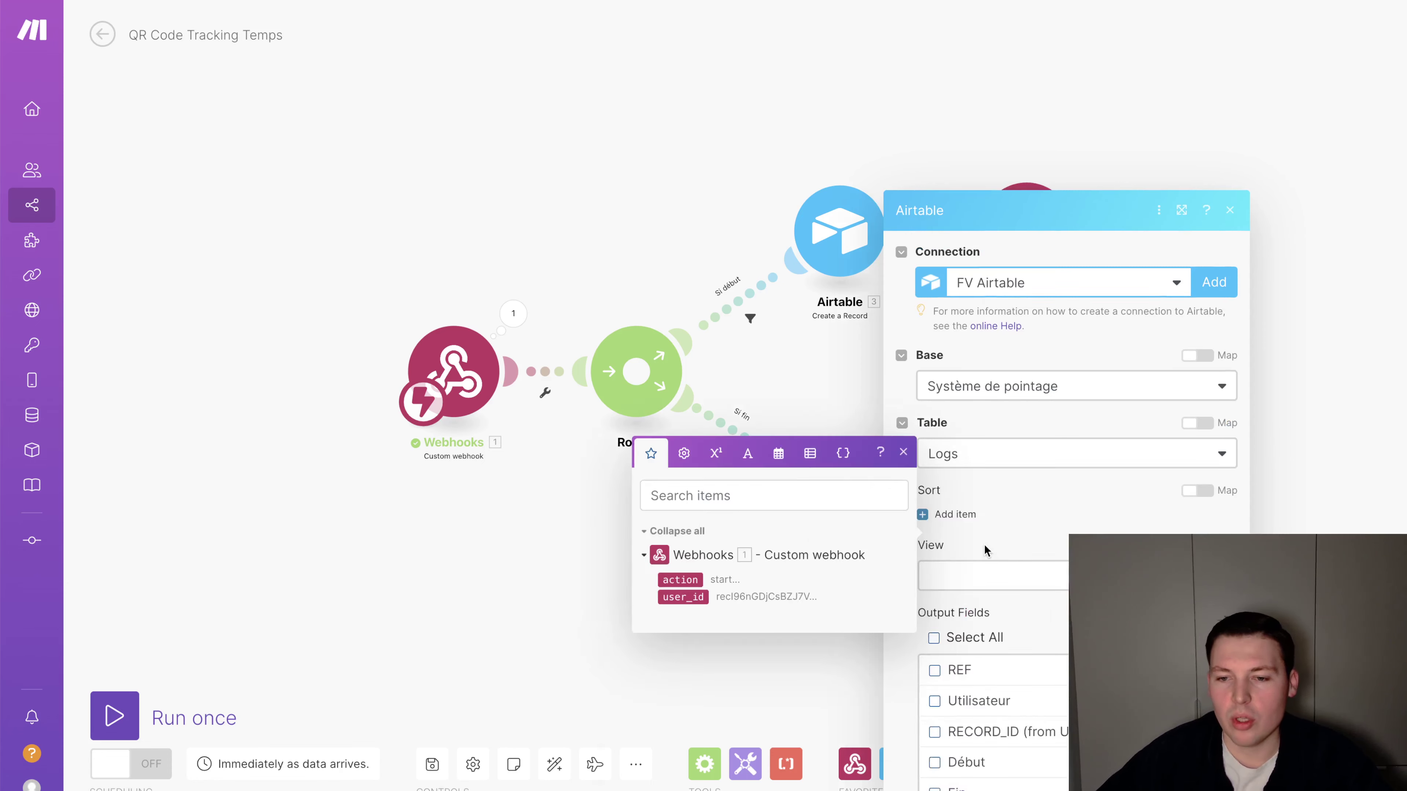
pyautogui.scroll(-3, 1011, 656)
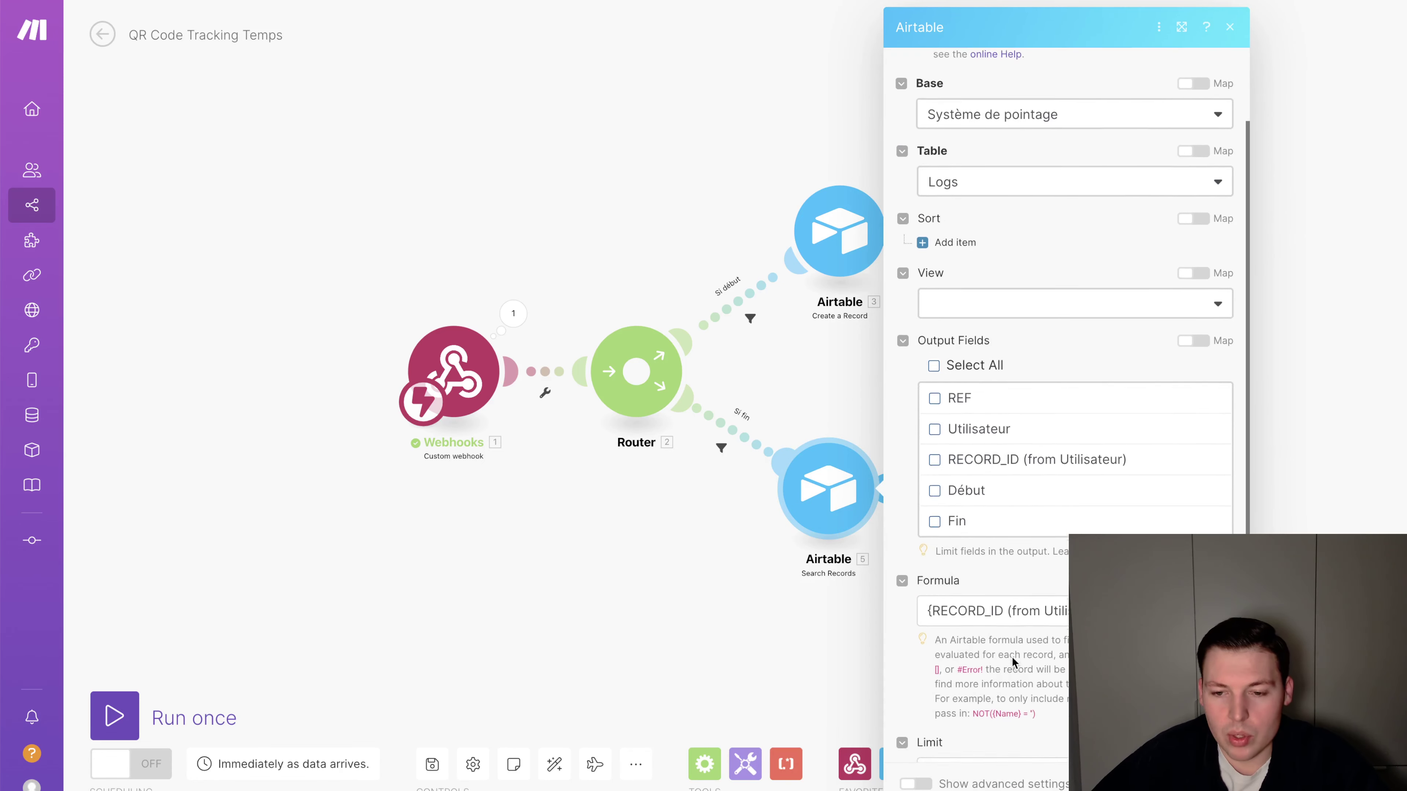
pyautogui.press('Up')
pyautogui.write('AND(')
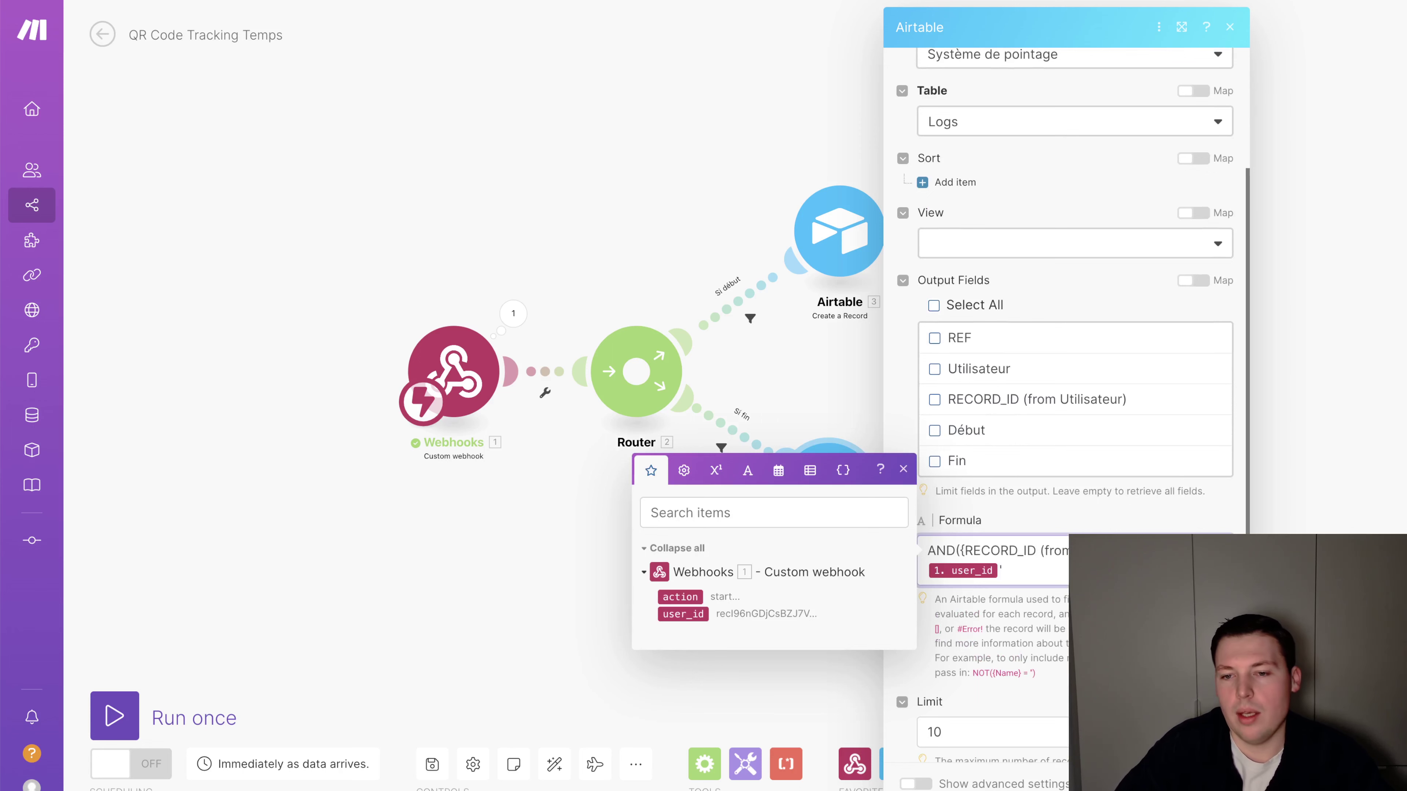
pyautogui.press('Return')
pyautogui.press('Down')
pyautogui.write(',')
pyautogui.press('Return')
pyautogui.press('Return')
pyautogui.press('BackSpace')
pyautogui.press('Return')
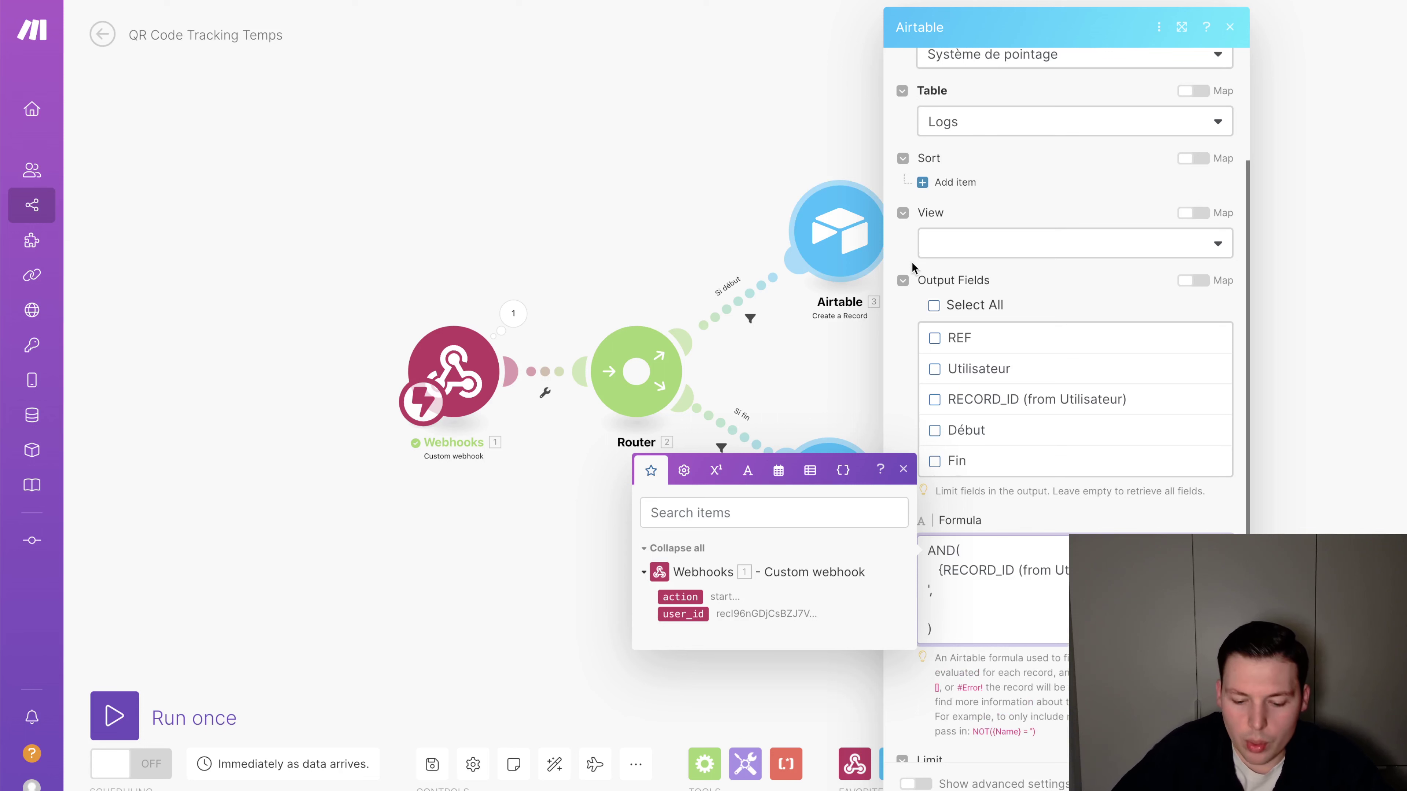
# Add a condition comparing DATETIME_FORMAT({Début}) to formatDate(now)
pyautogui.write('{Début')
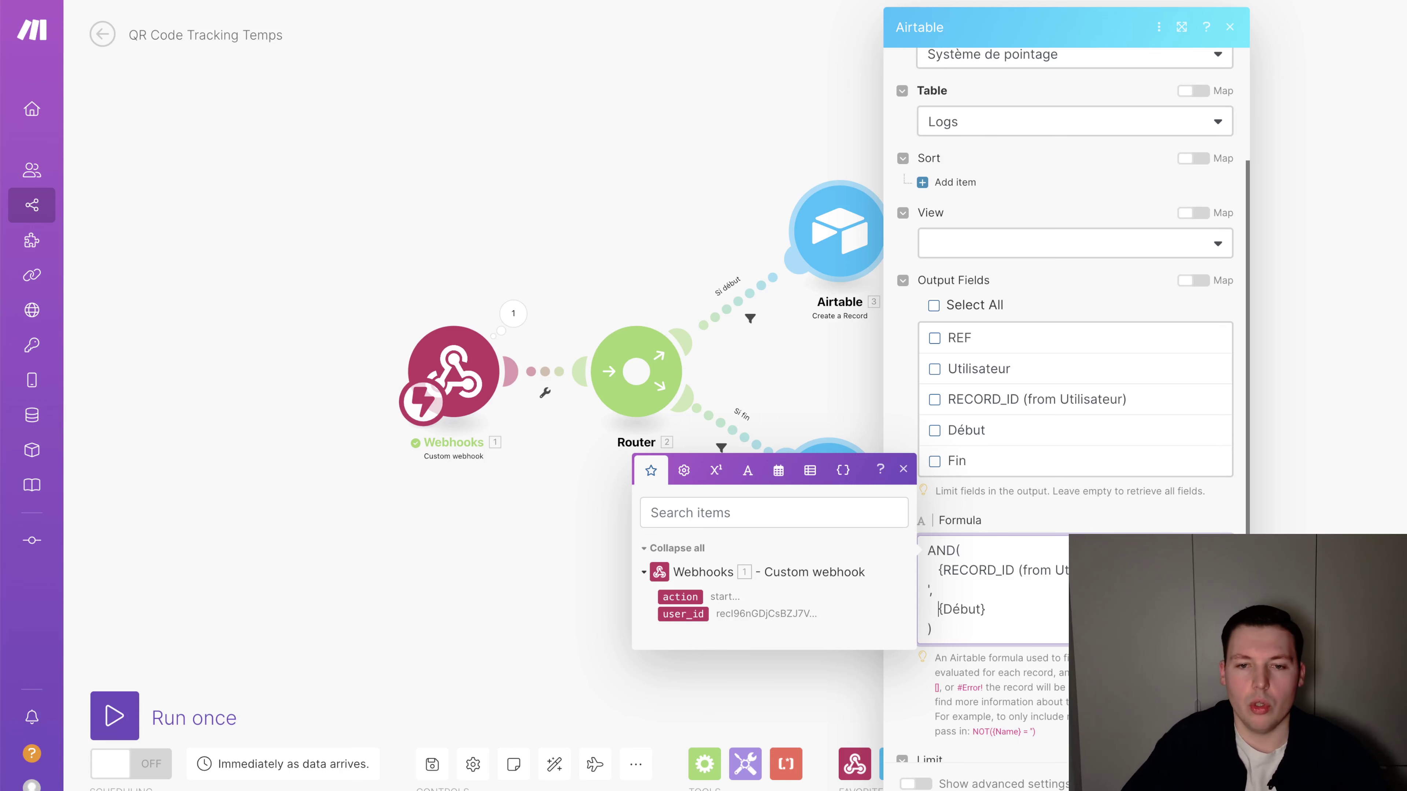
pyautogui.write('DATETI')
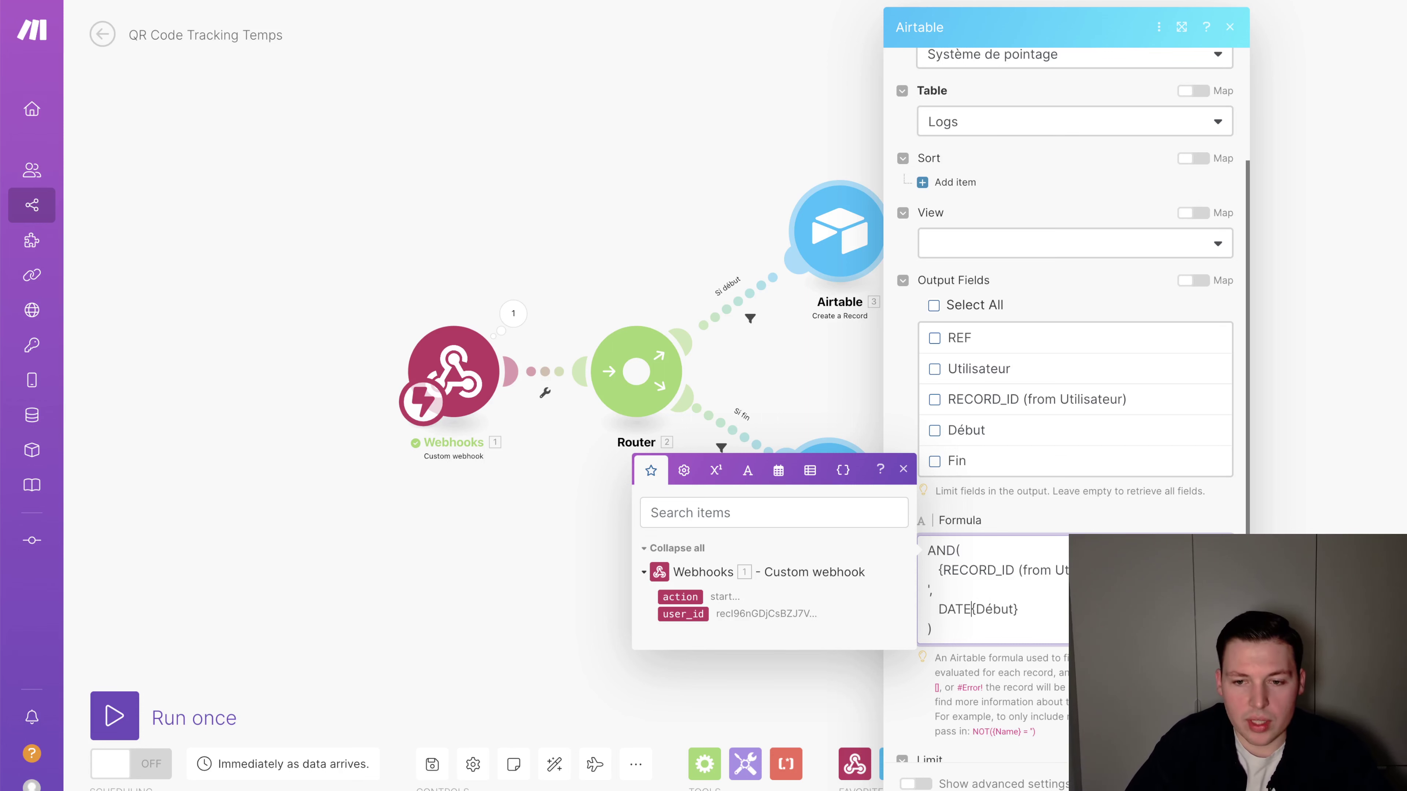
pyautogui.write('ME_FORMAT({')
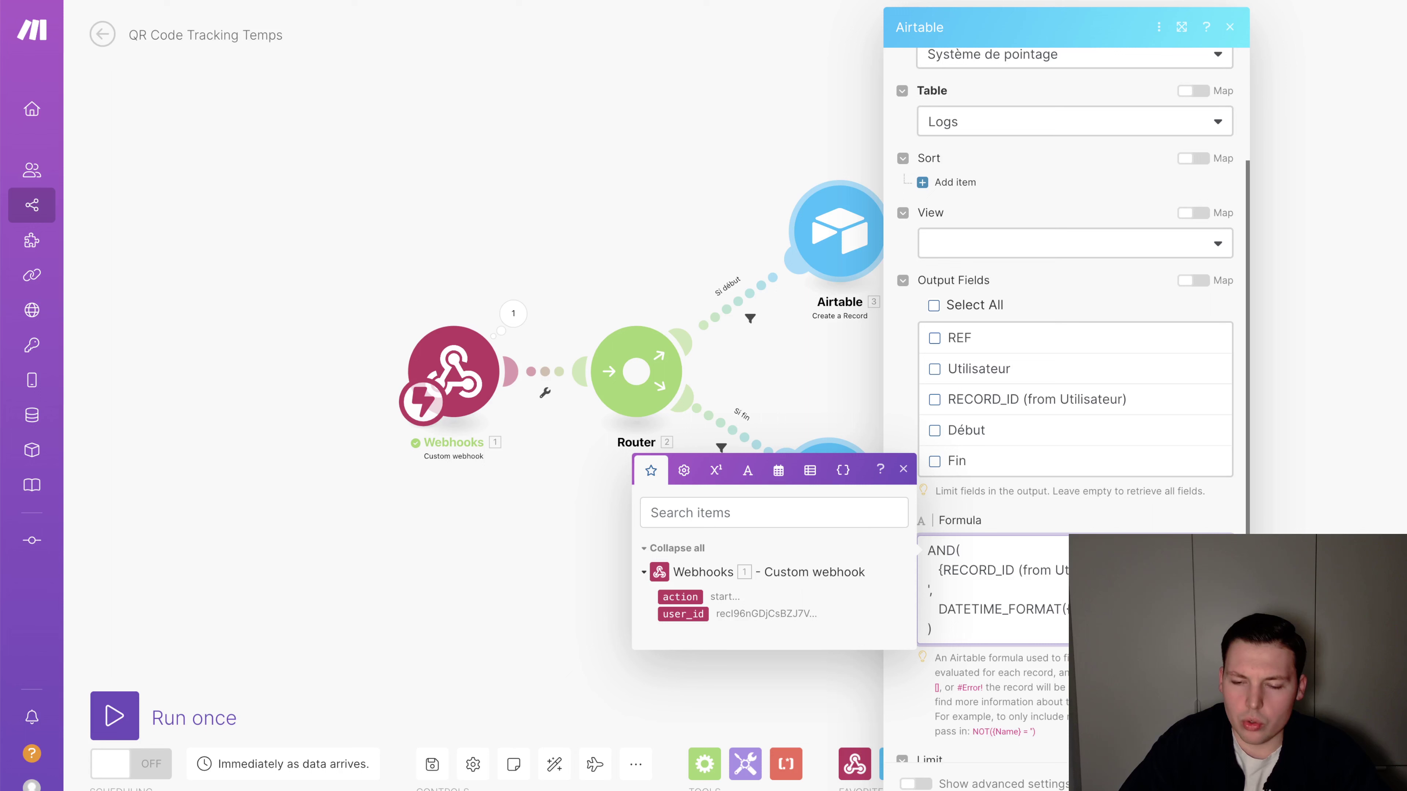
pyautogui.press('Return')
pyautogui.write('= ')
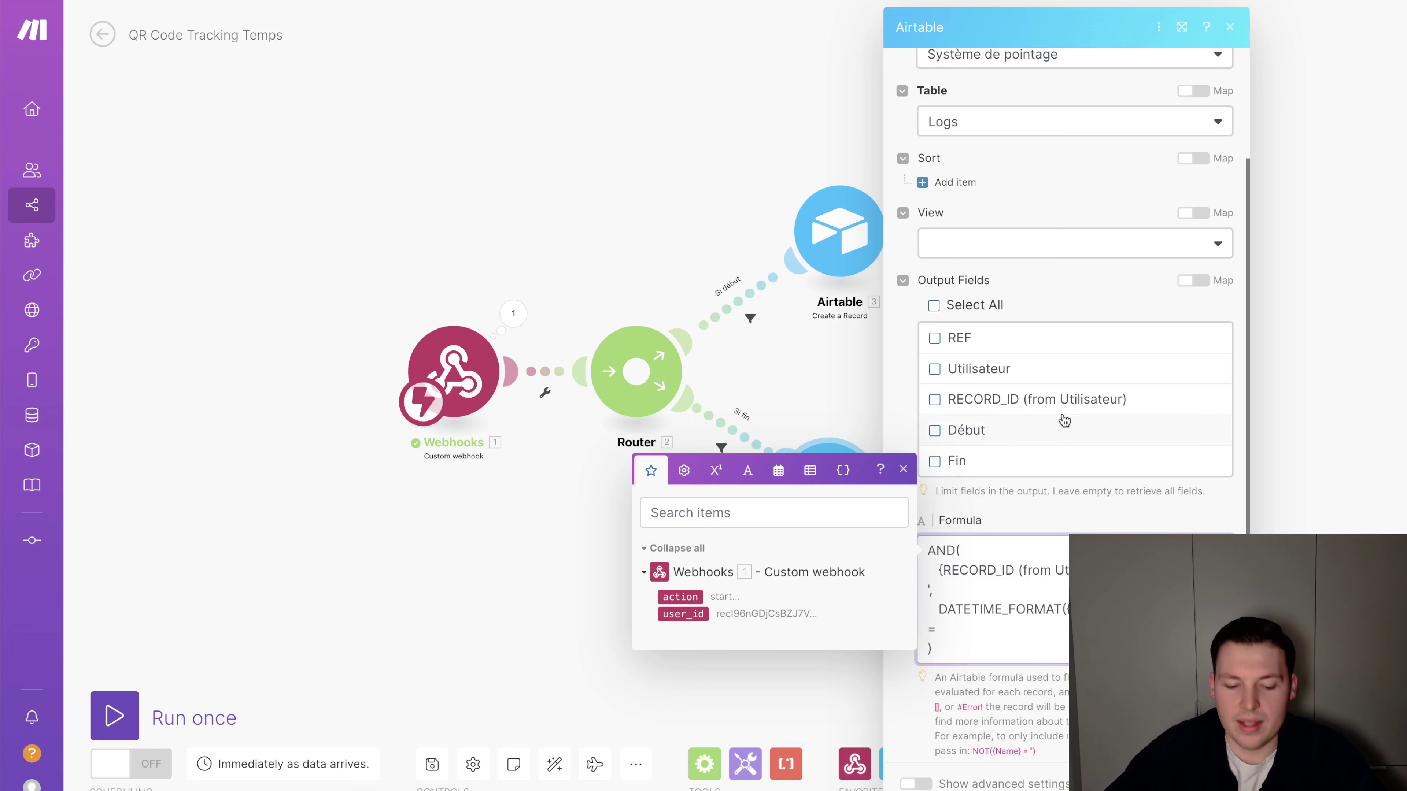
pyautogui.write("'")
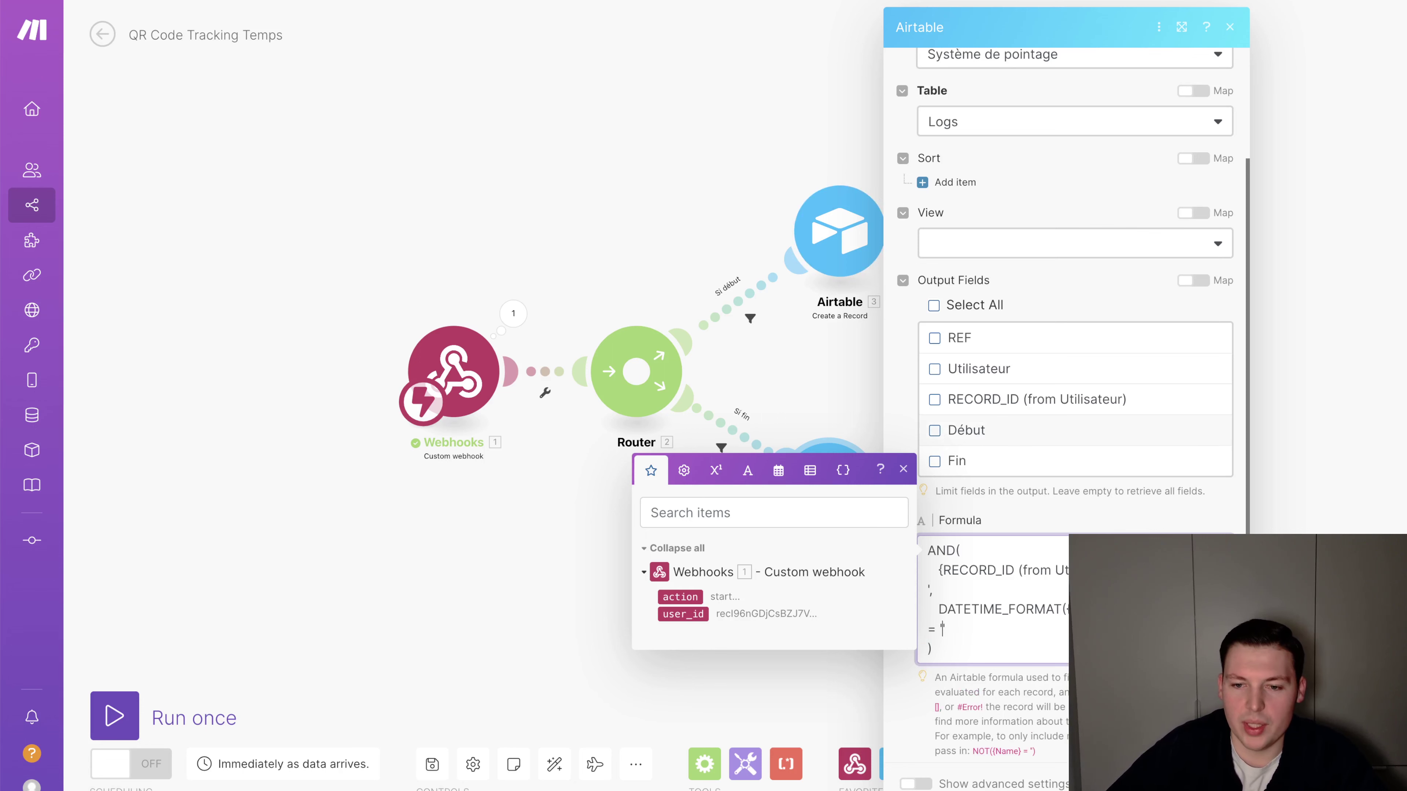
pyautogui.click(778, 470)
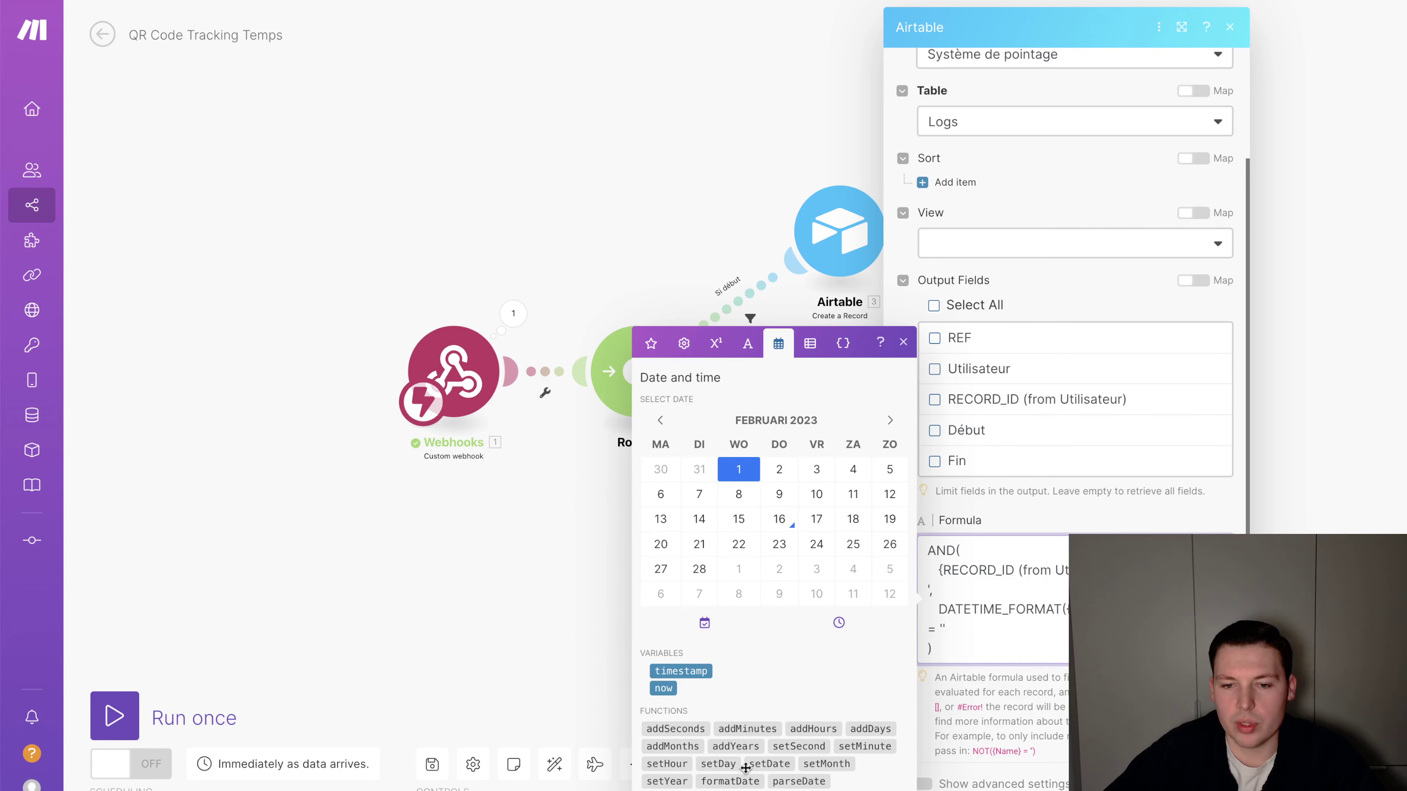
pyautogui.click(745, 780)
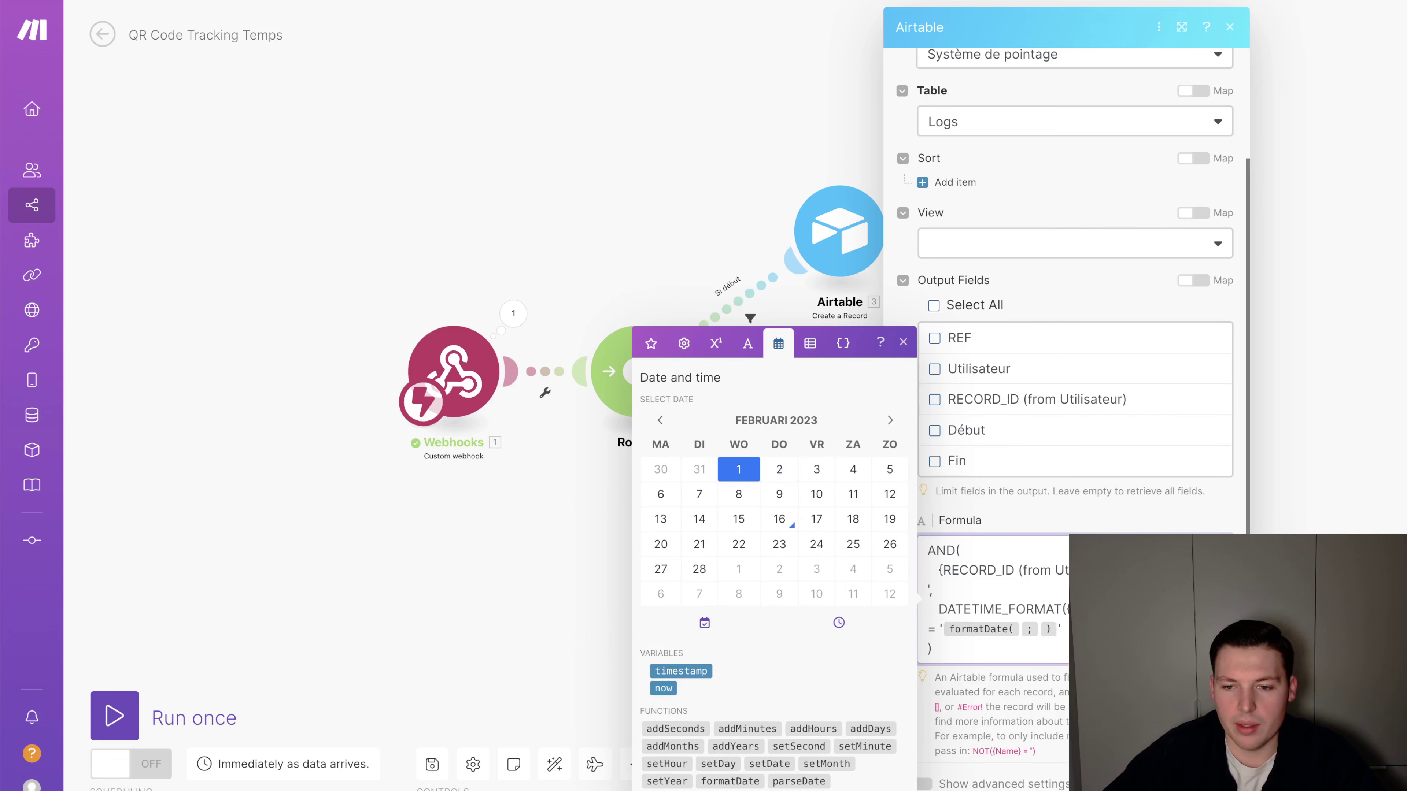
pyautogui.click(1020, 629)
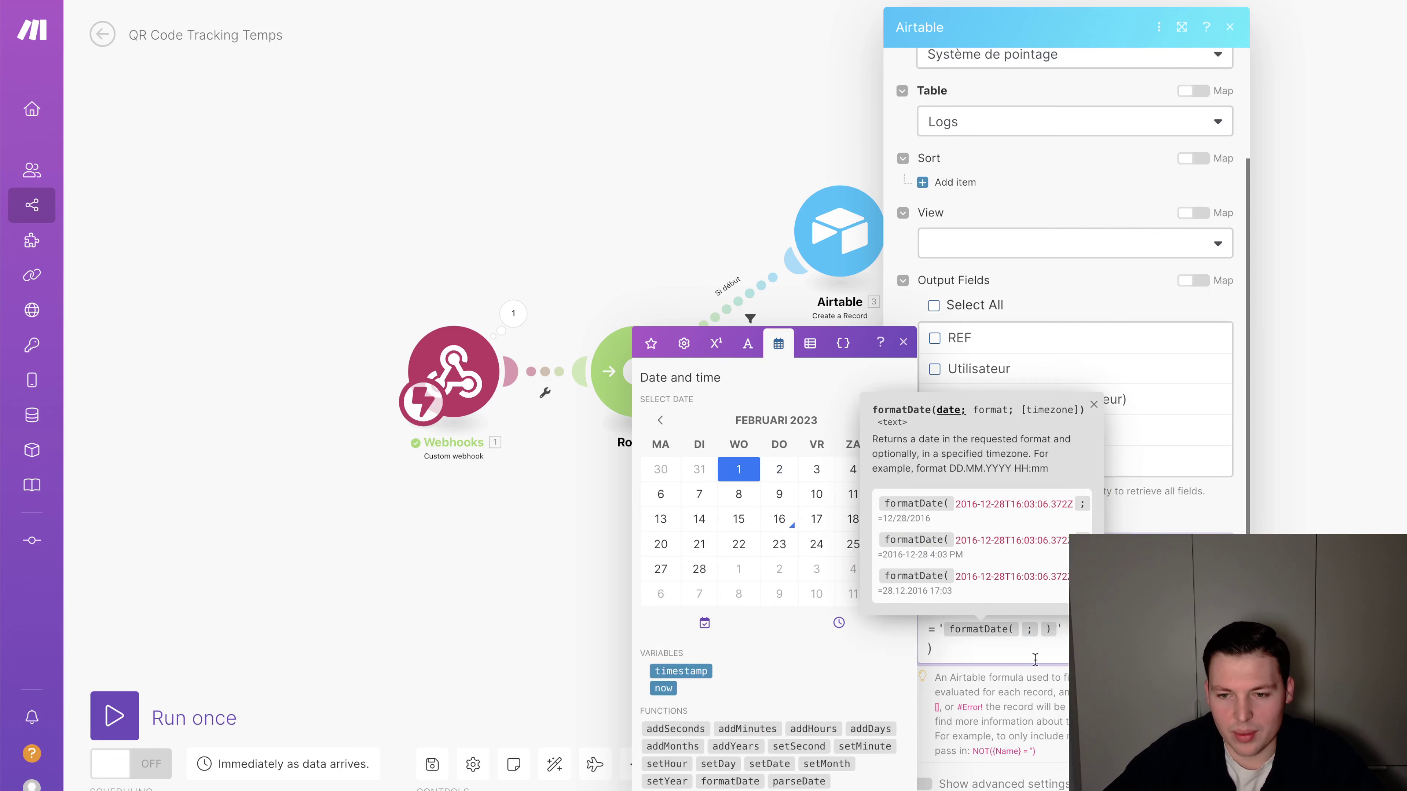
pyautogui.click(664, 688)
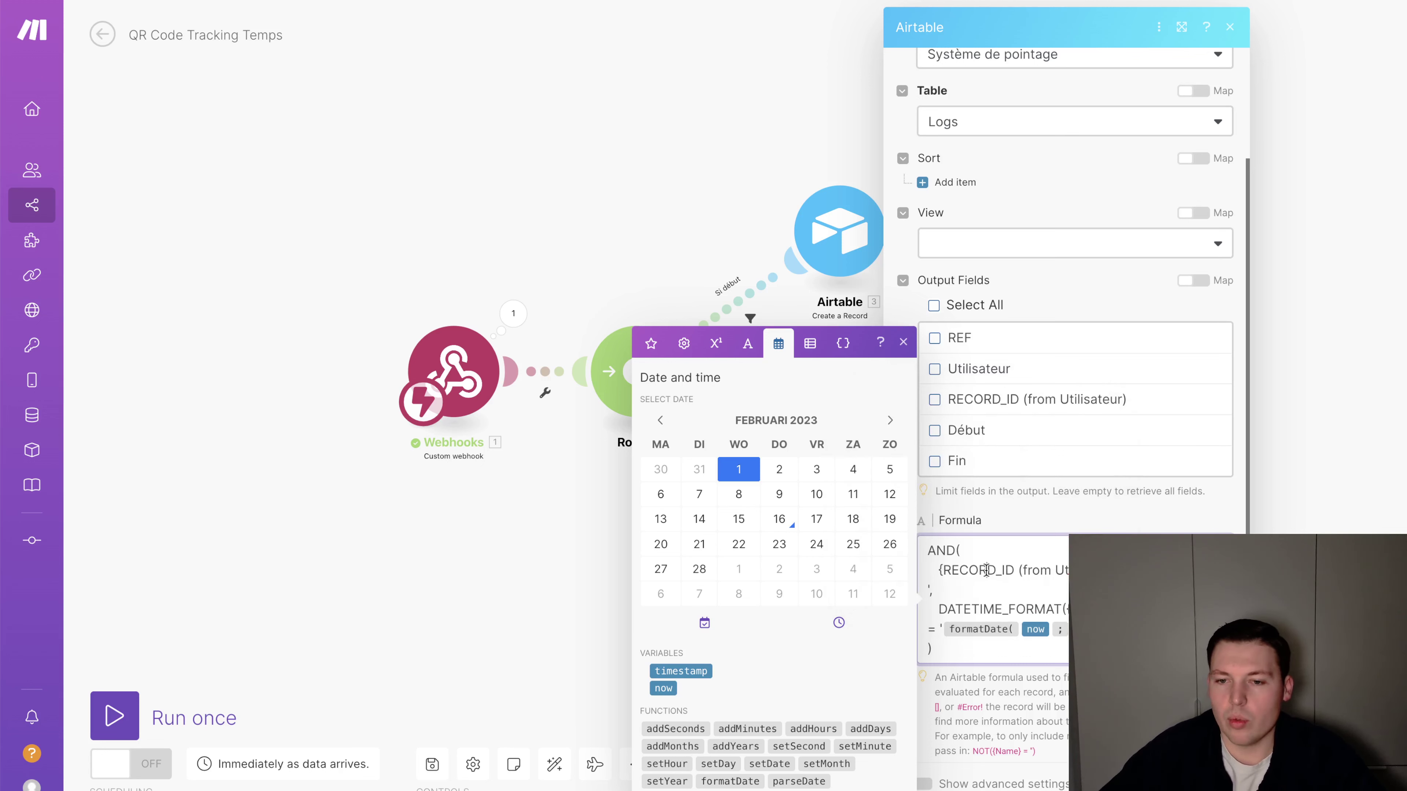
# Review the formula, close the module, and run the scenario once
pyautogui.moveTo(987, 570); pyautogui.dragTo(1071, 571)
pyautogui.moveTo(971, 598); pyautogui.dragTo(980, 630)
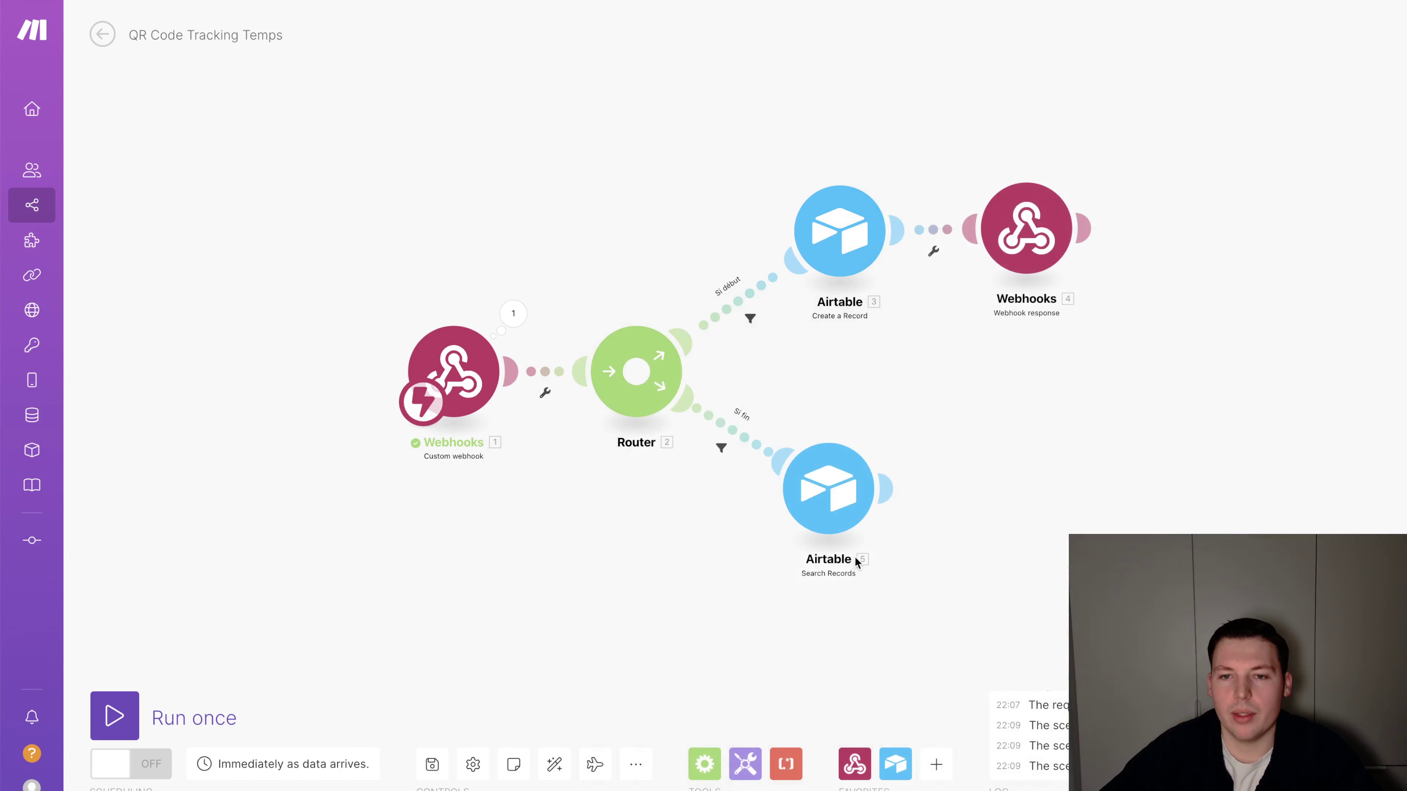
pyautogui.rightClick(826, 512)
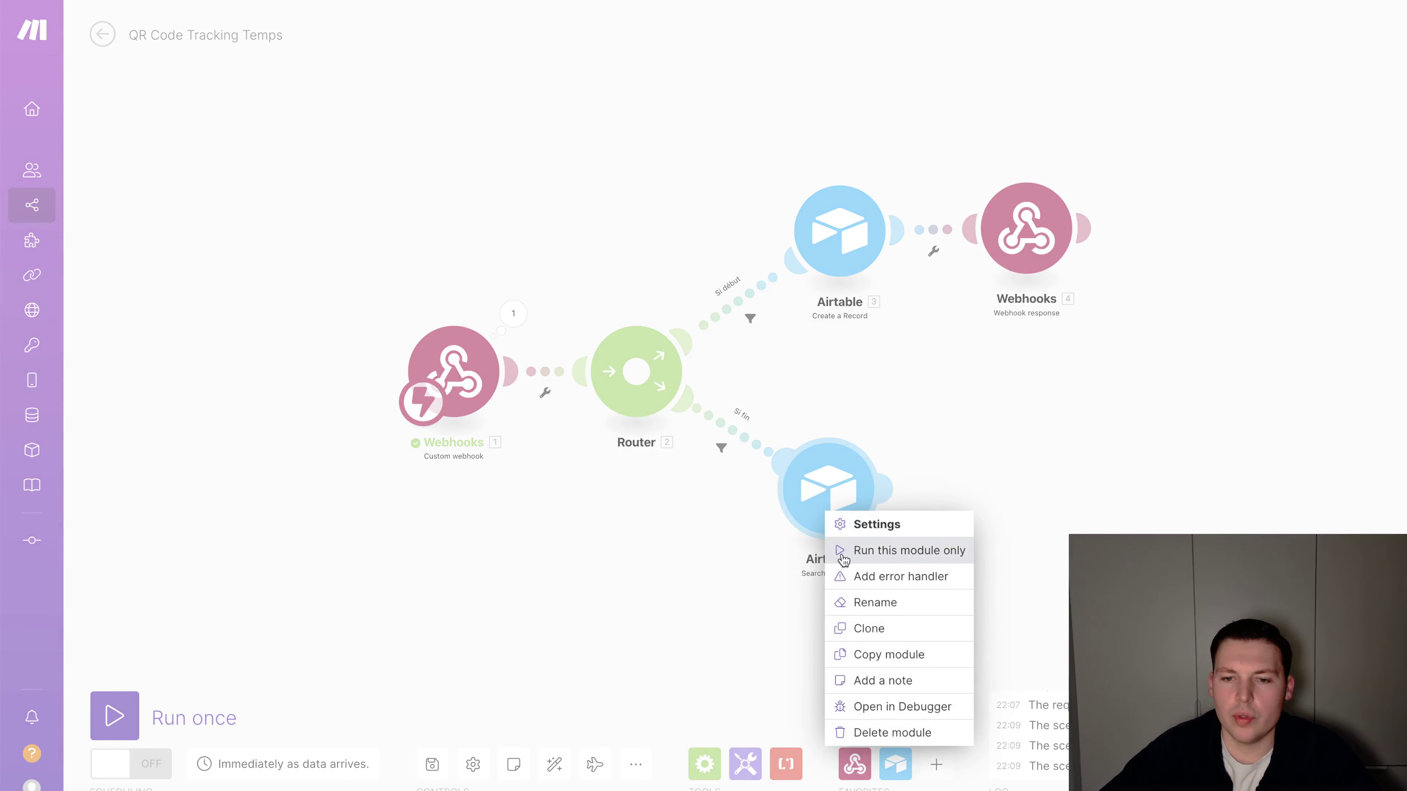
pyautogui.click(682, 560)
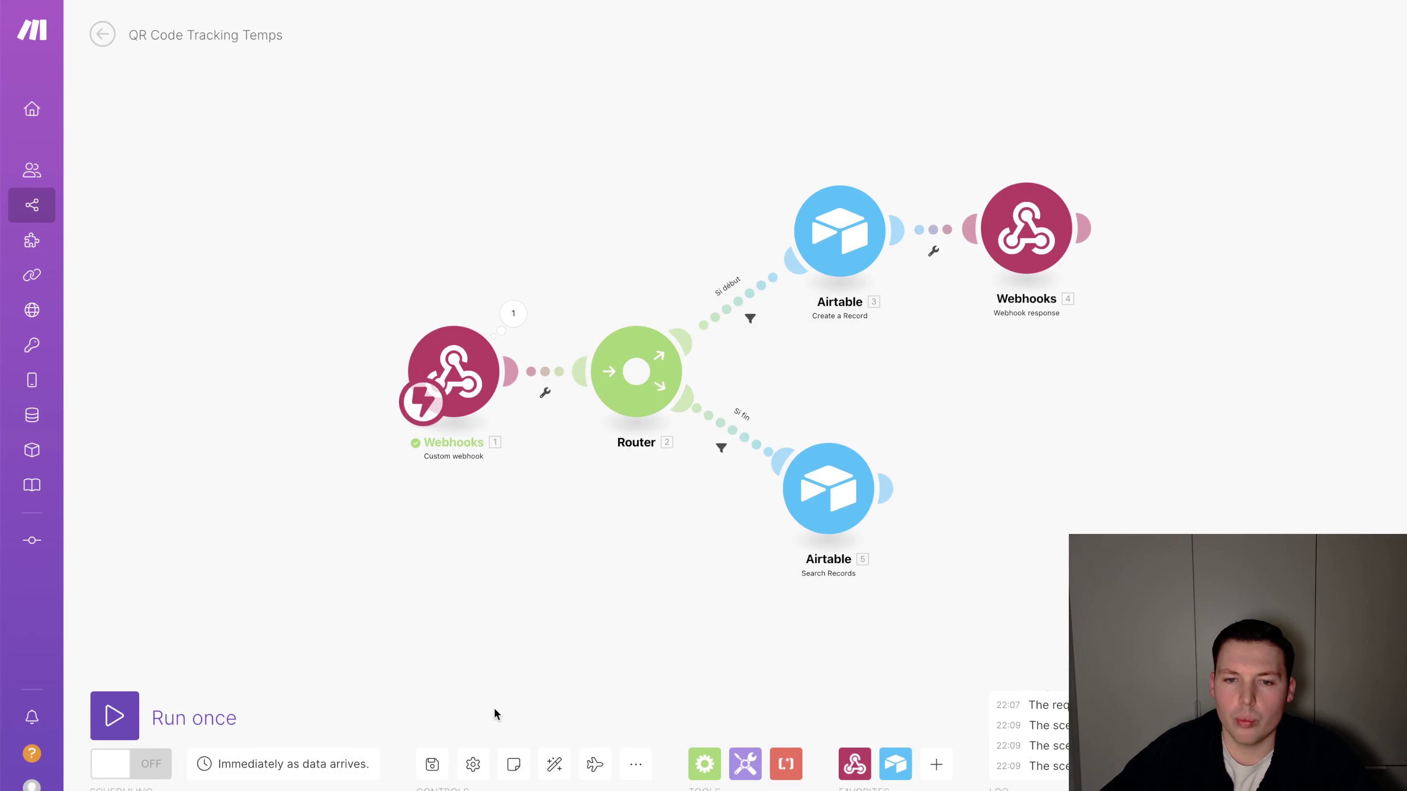
pyautogui.click(106, 720)
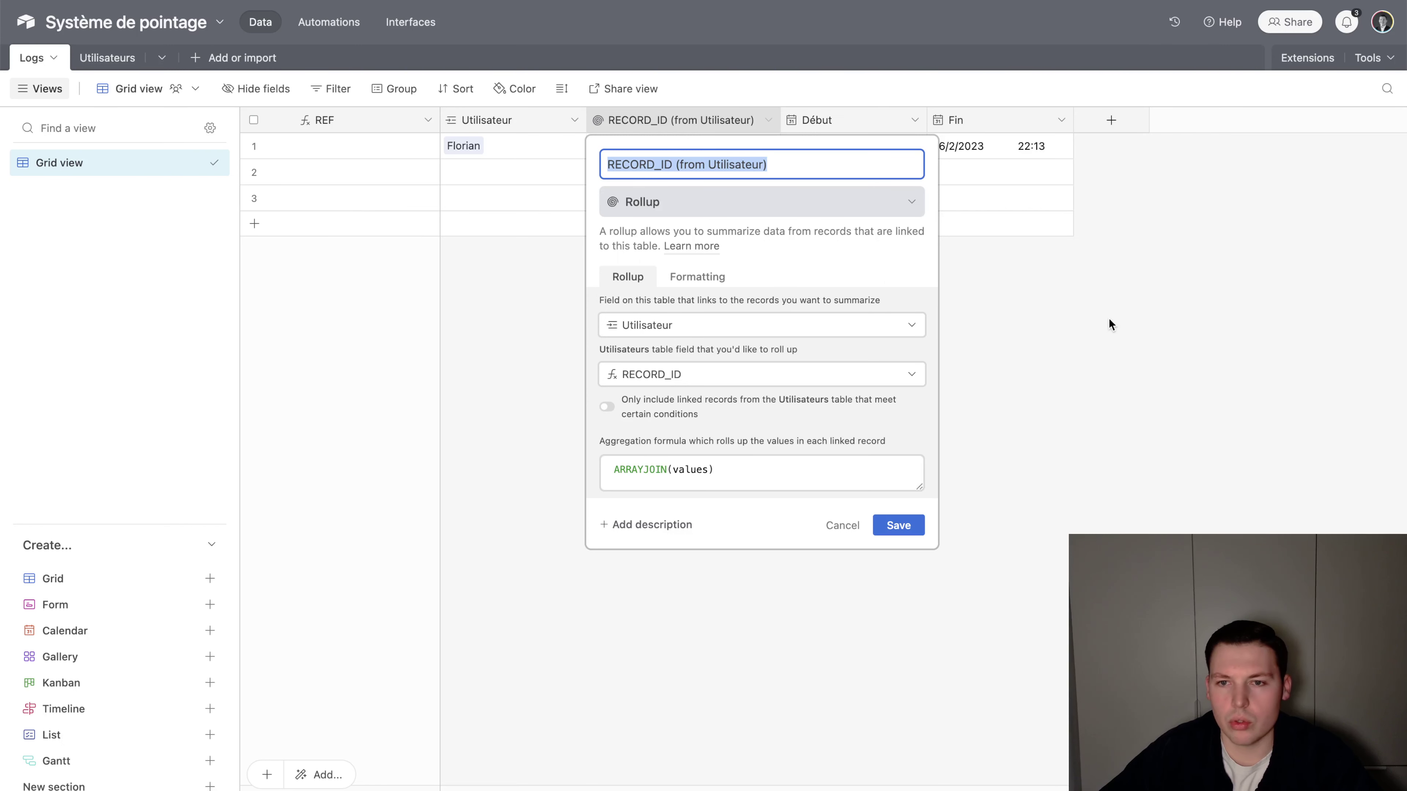
# Delete the first Logs record's Fin date and check its RECORD_ID value
pyautogui.click(1109, 320)
pyautogui.click(965, 149)
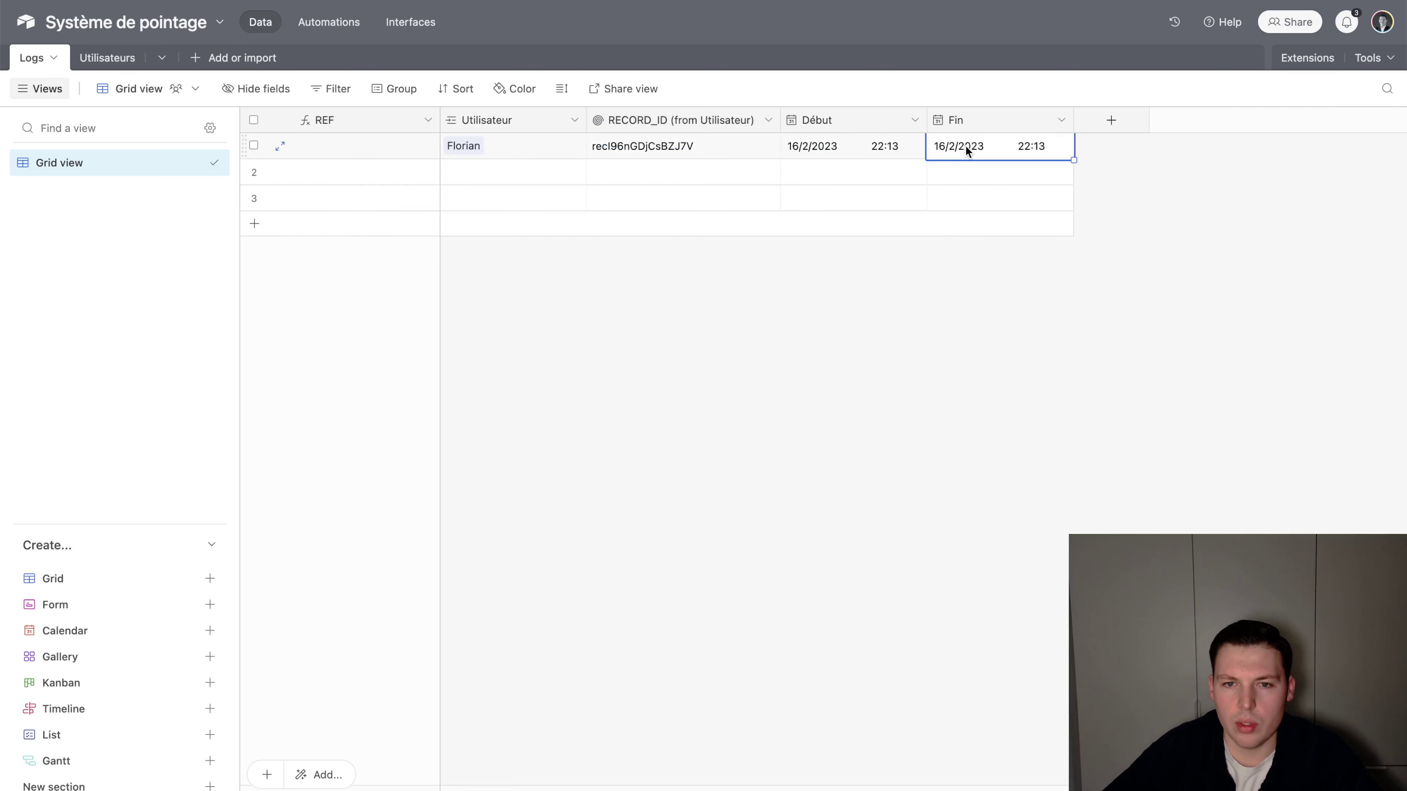
pyautogui.press('Delete')
pyautogui.press('Escape')
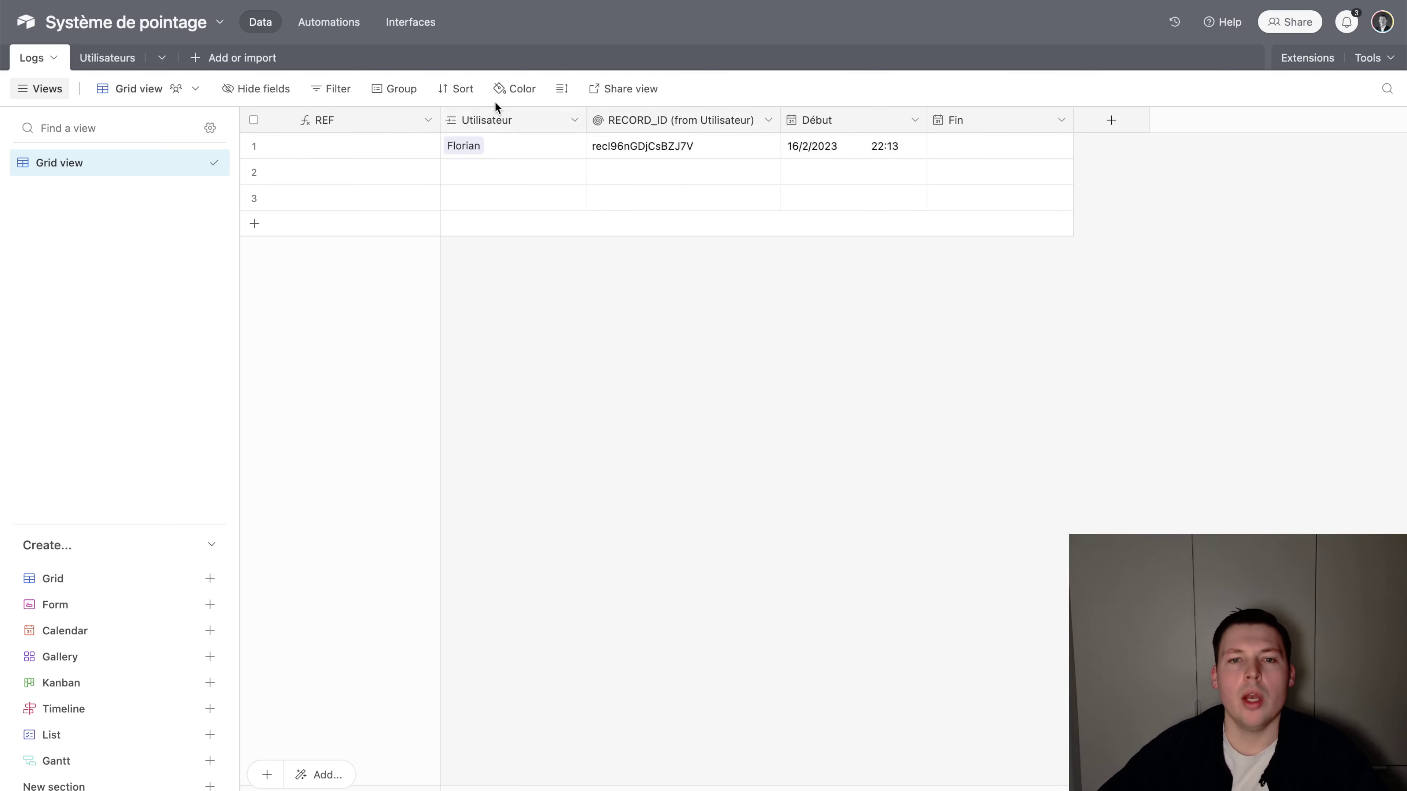
pyautogui.click(506, 115)
pyautogui.click(835, 301)
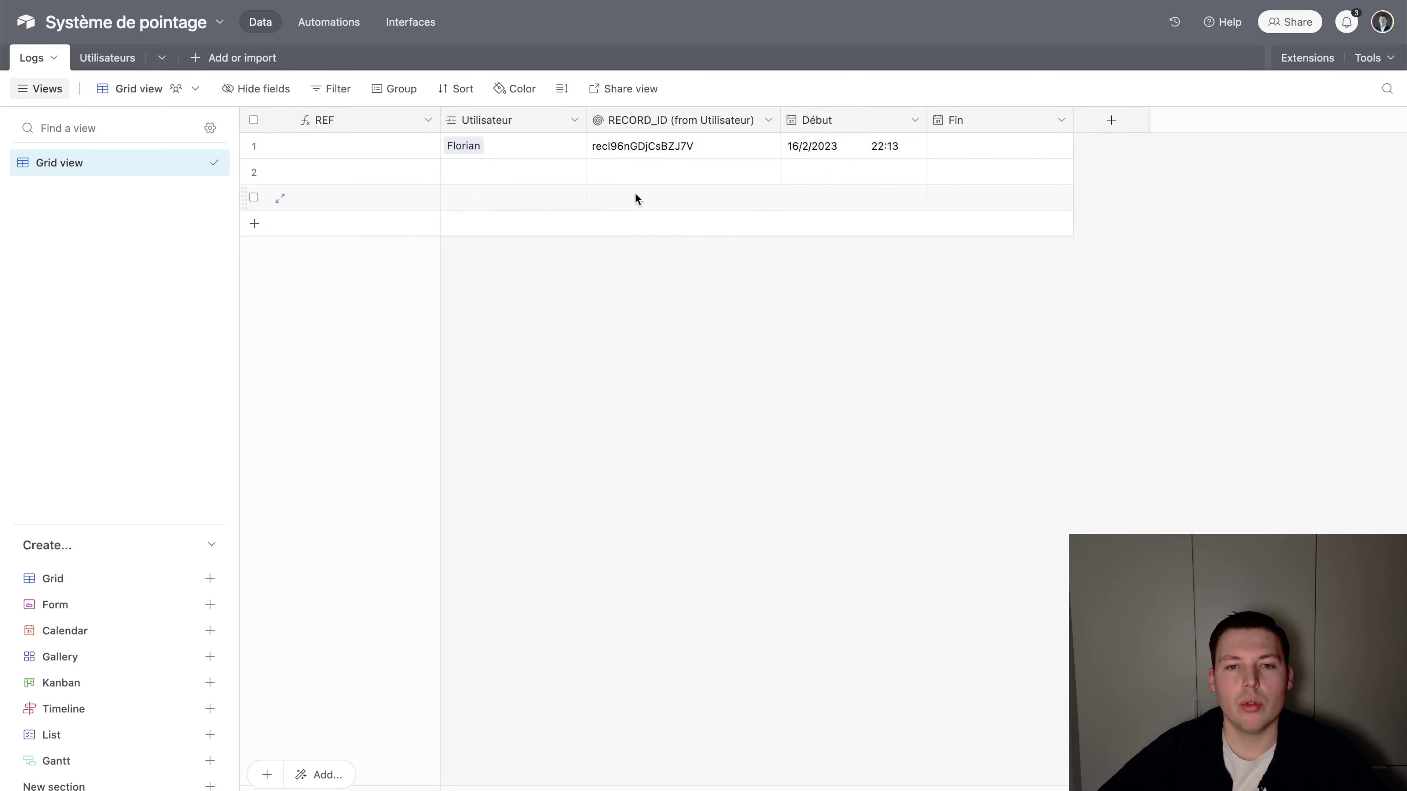
pyautogui.click(661, 147)
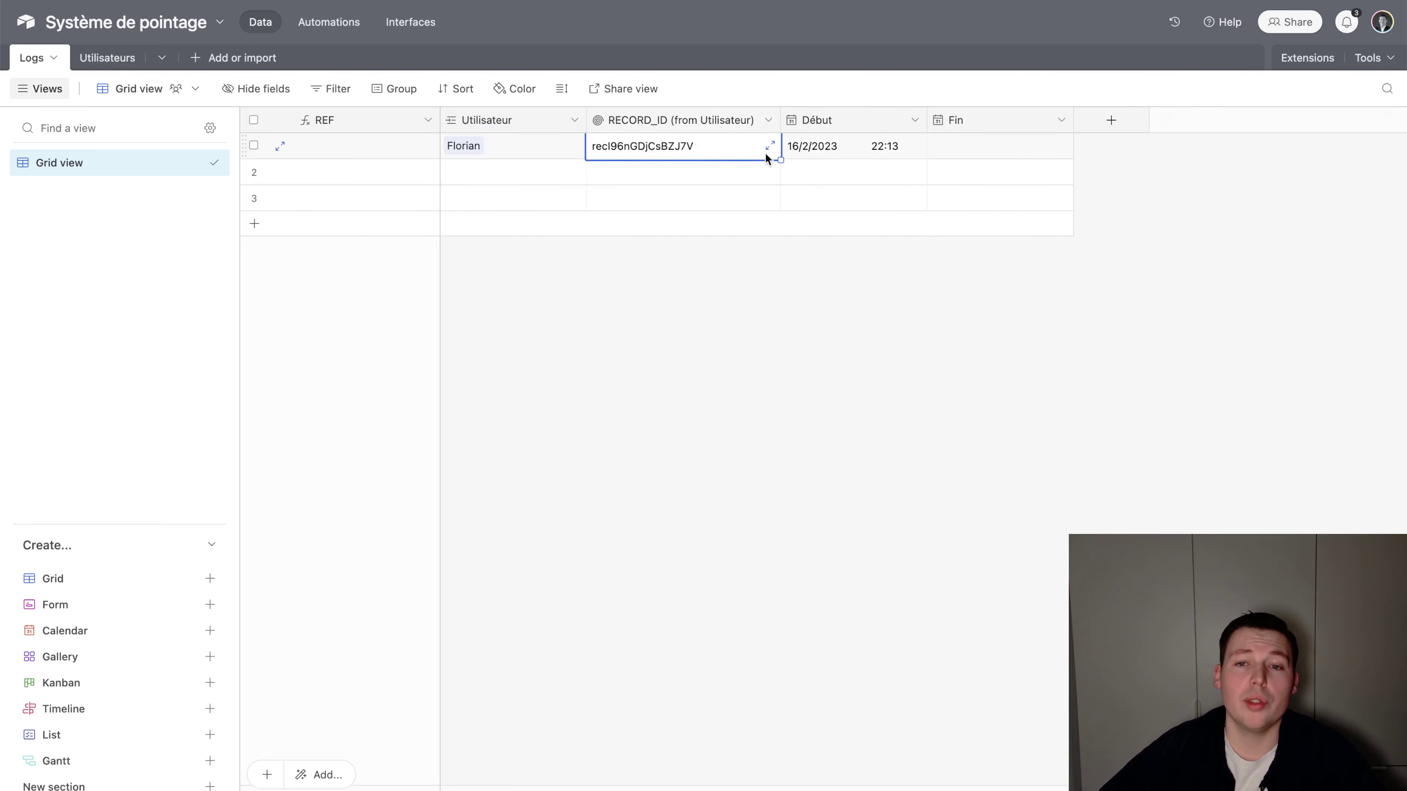
# Open the first user's Lien fin session QR link in Utilisateurs
pyautogui.click(107, 58)
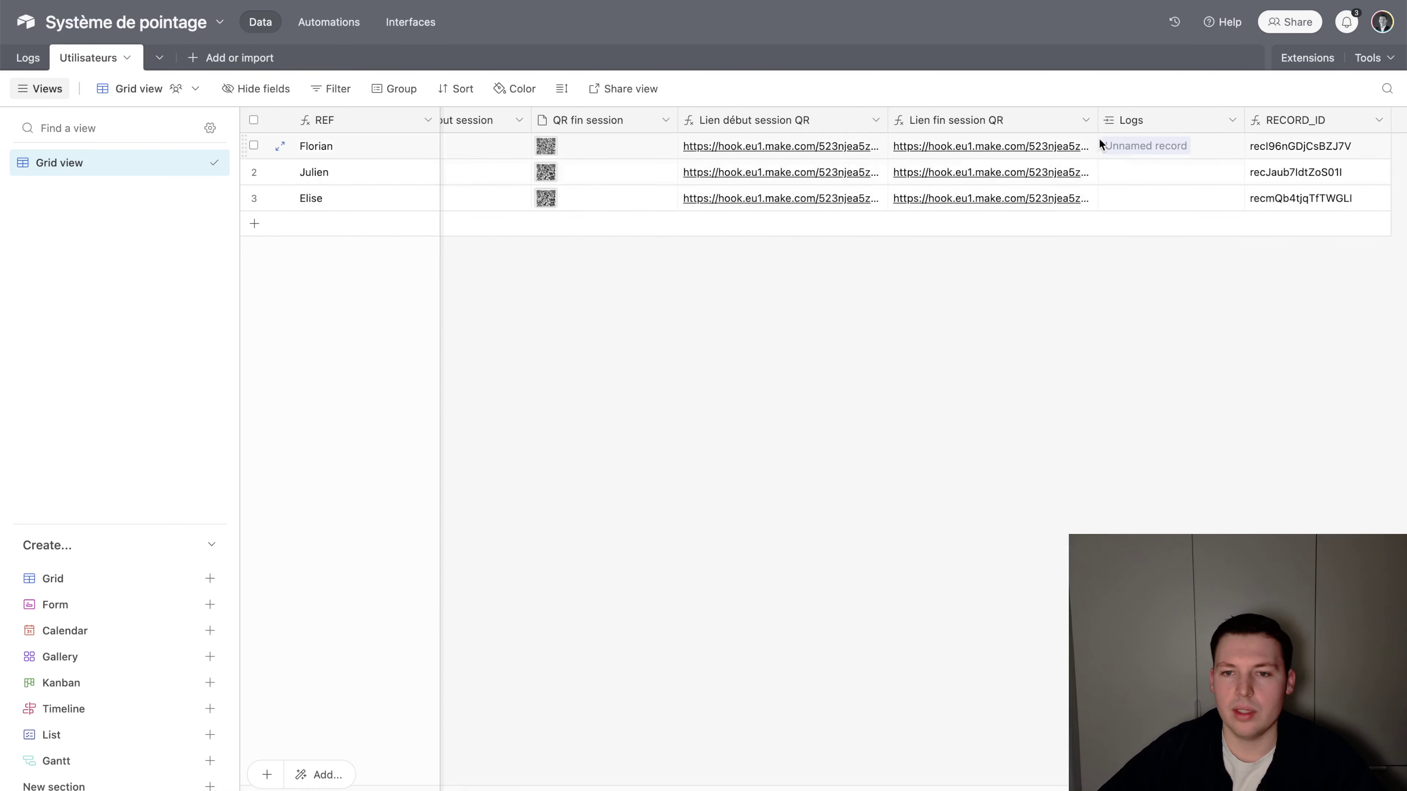
pyautogui.click(989, 147)
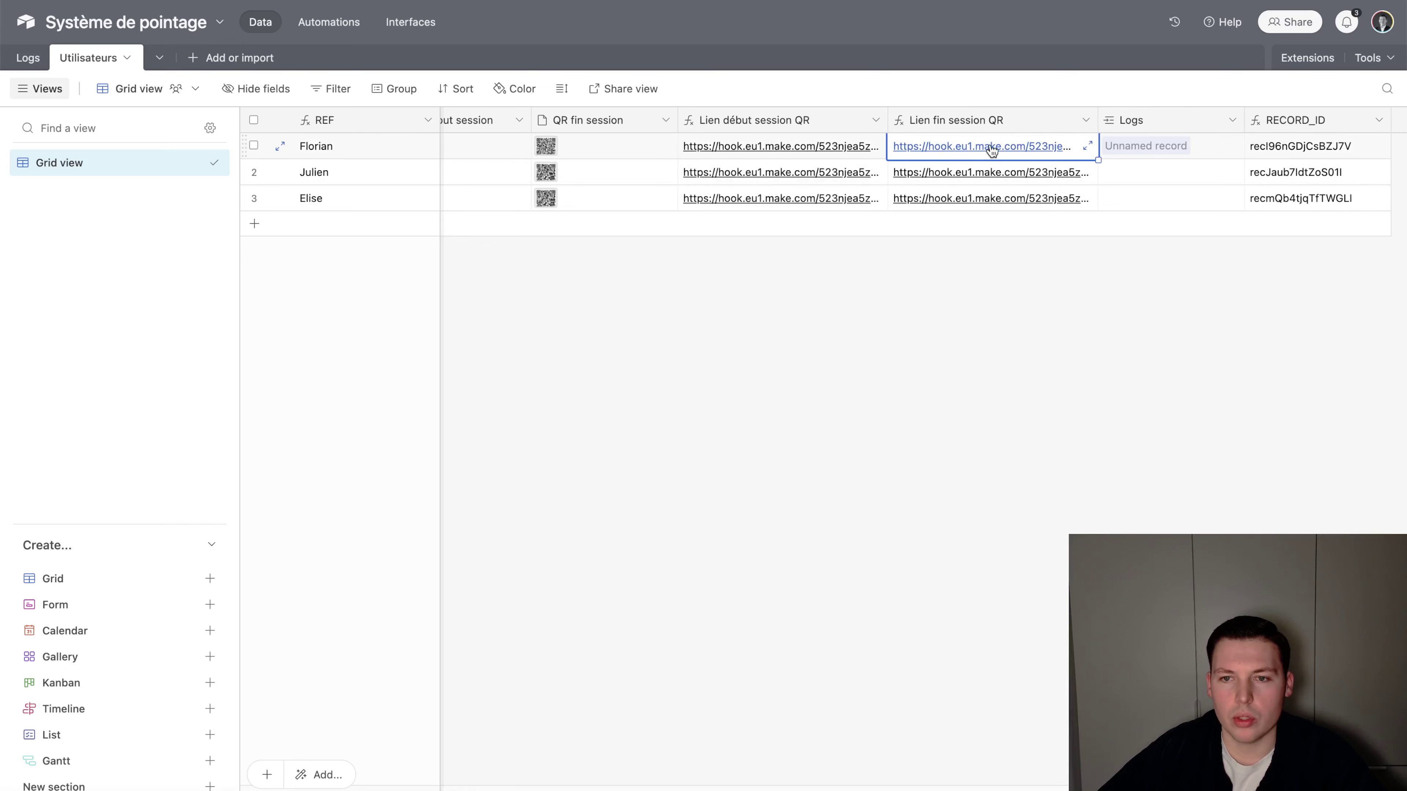
pyautogui.click(992, 148)
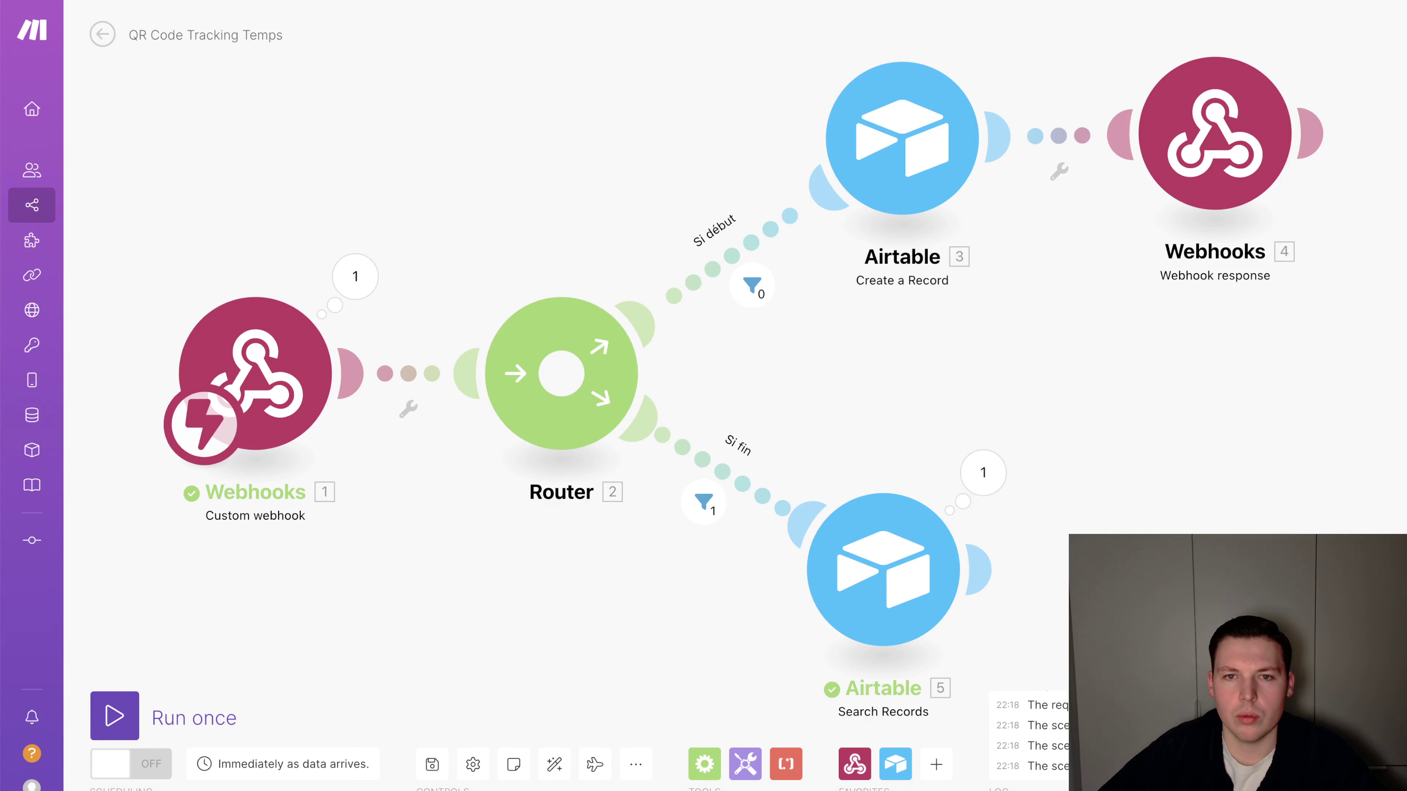
# Check the search result, then add an Airtable Update a Record step on the Logs table
pyautogui.click(983, 472)
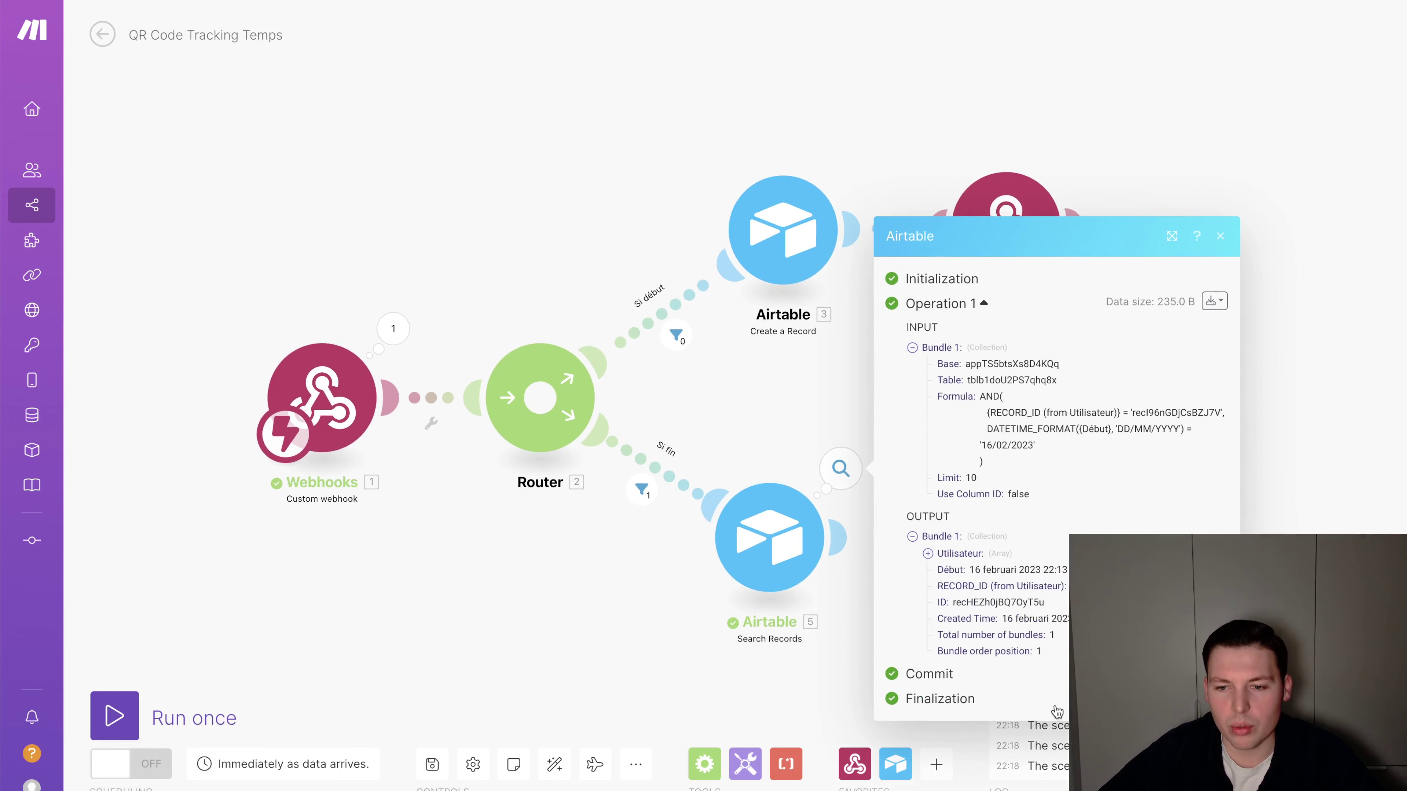
pyautogui.click(594, 630)
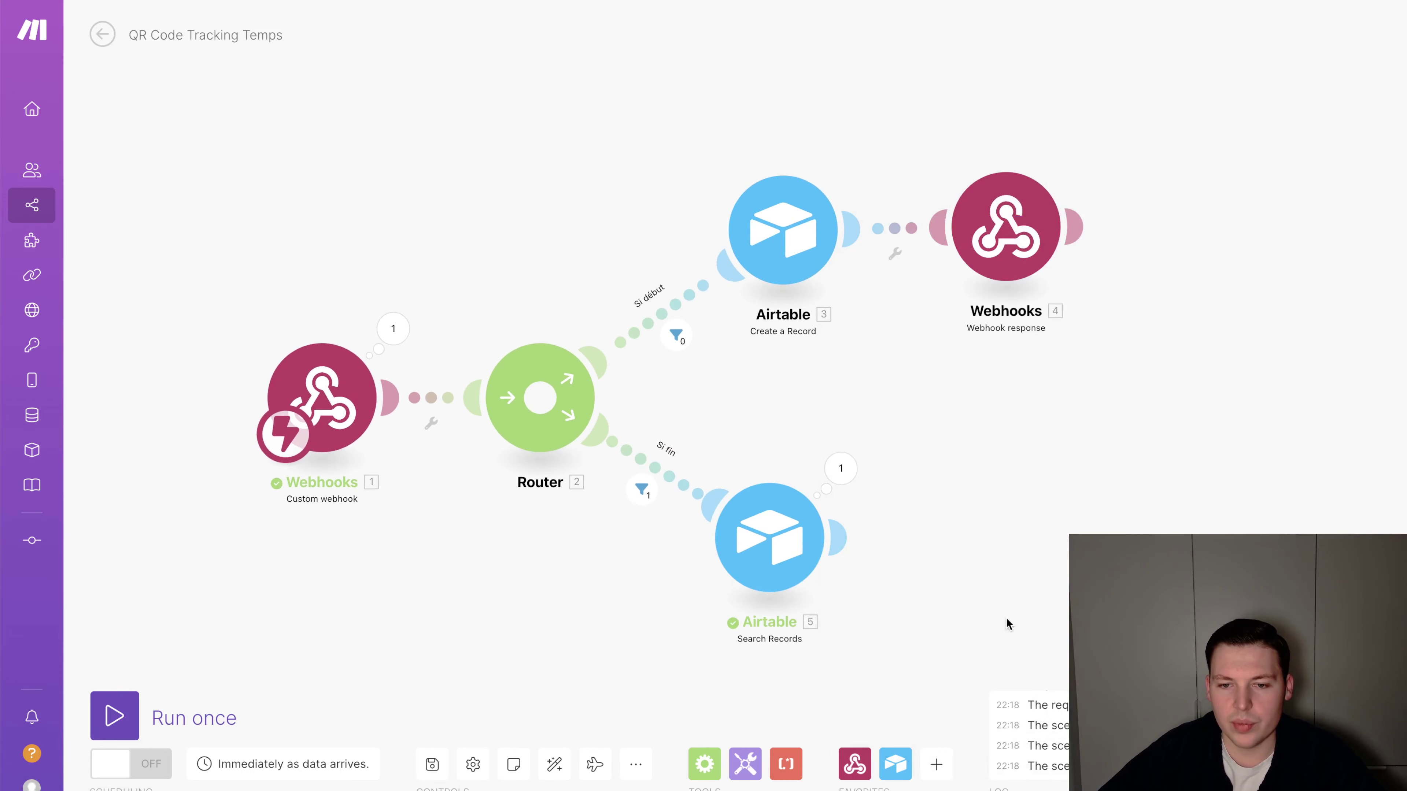
pyautogui.moveTo(1004, 623); pyautogui.dragTo(917, 512)
pyautogui.click(749, 426)
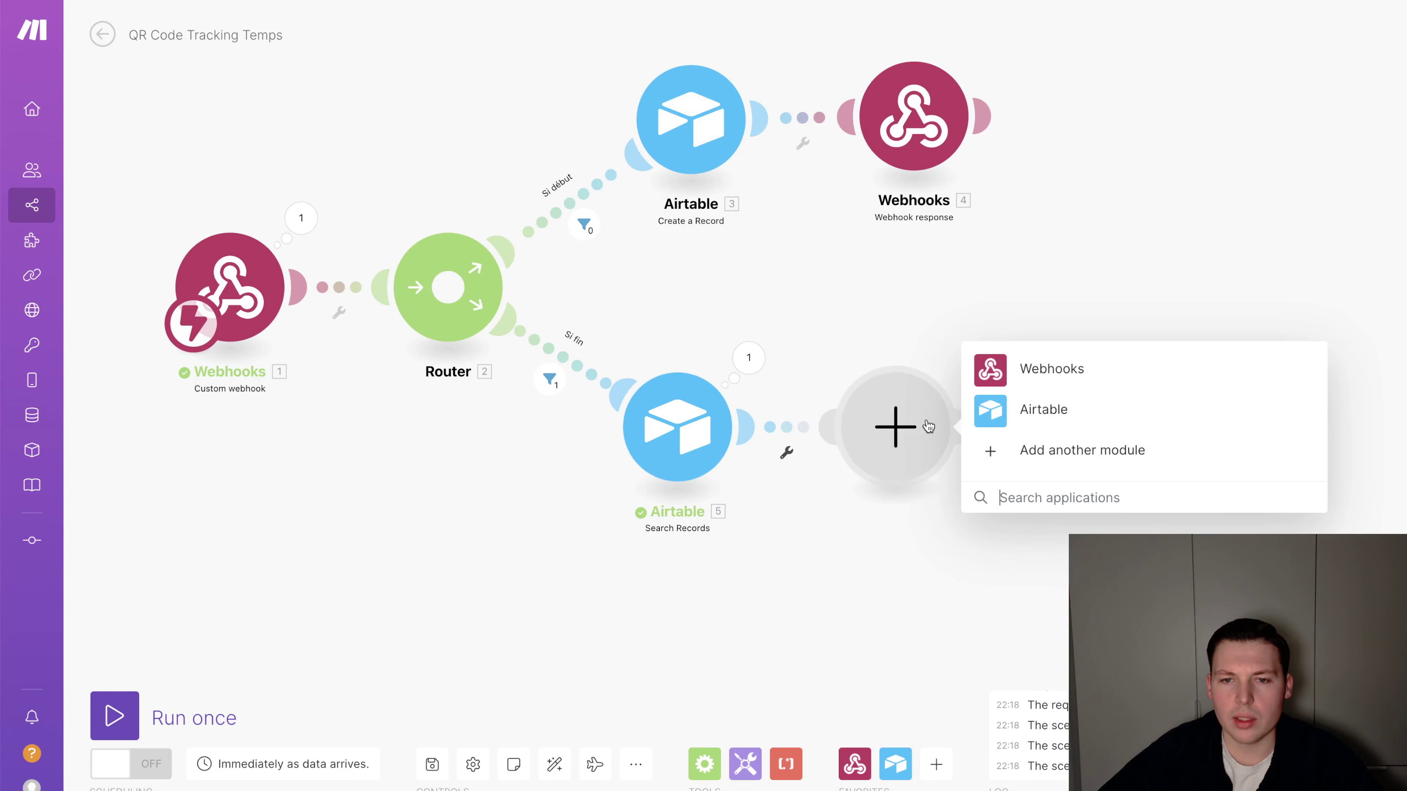
pyautogui.click(997, 412)
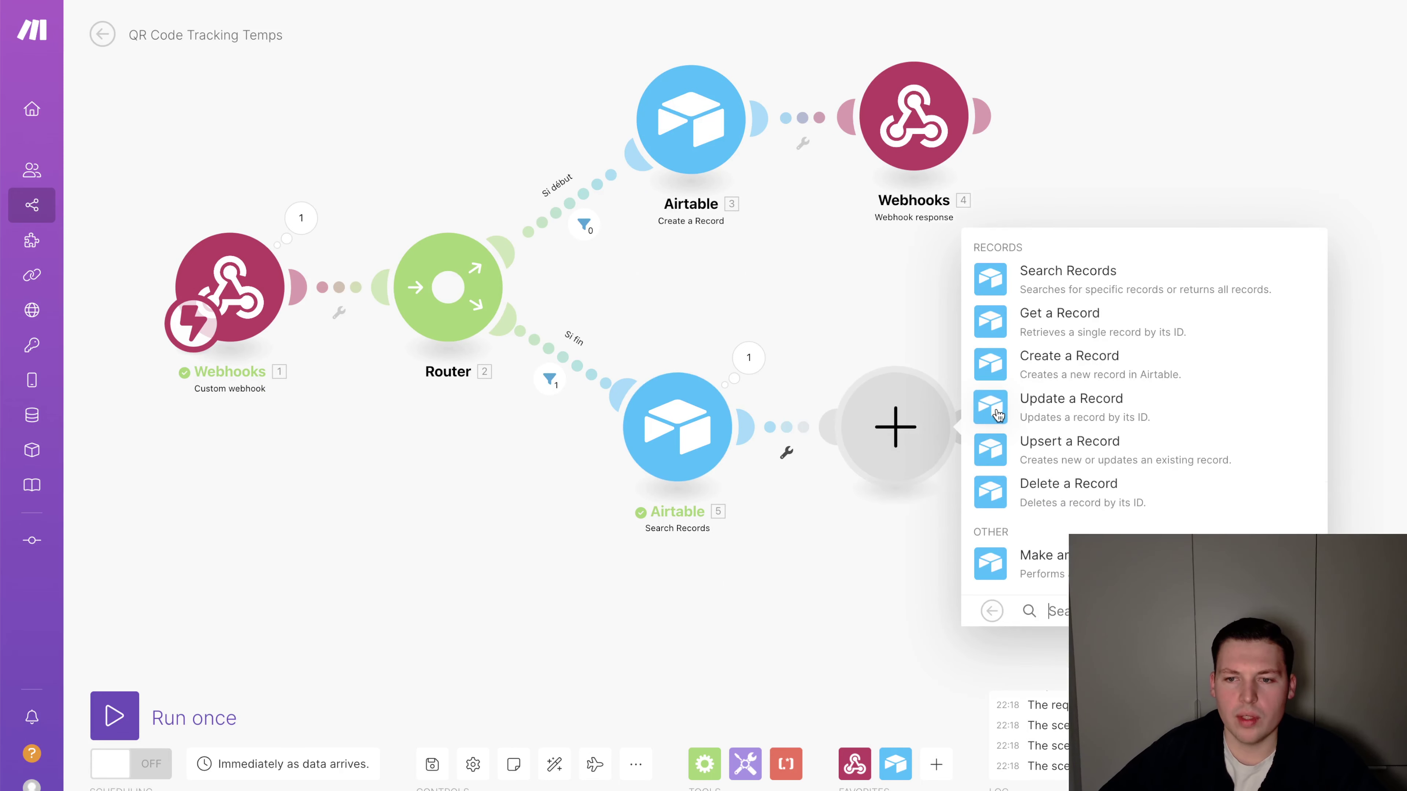
pyautogui.click(1082, 415)
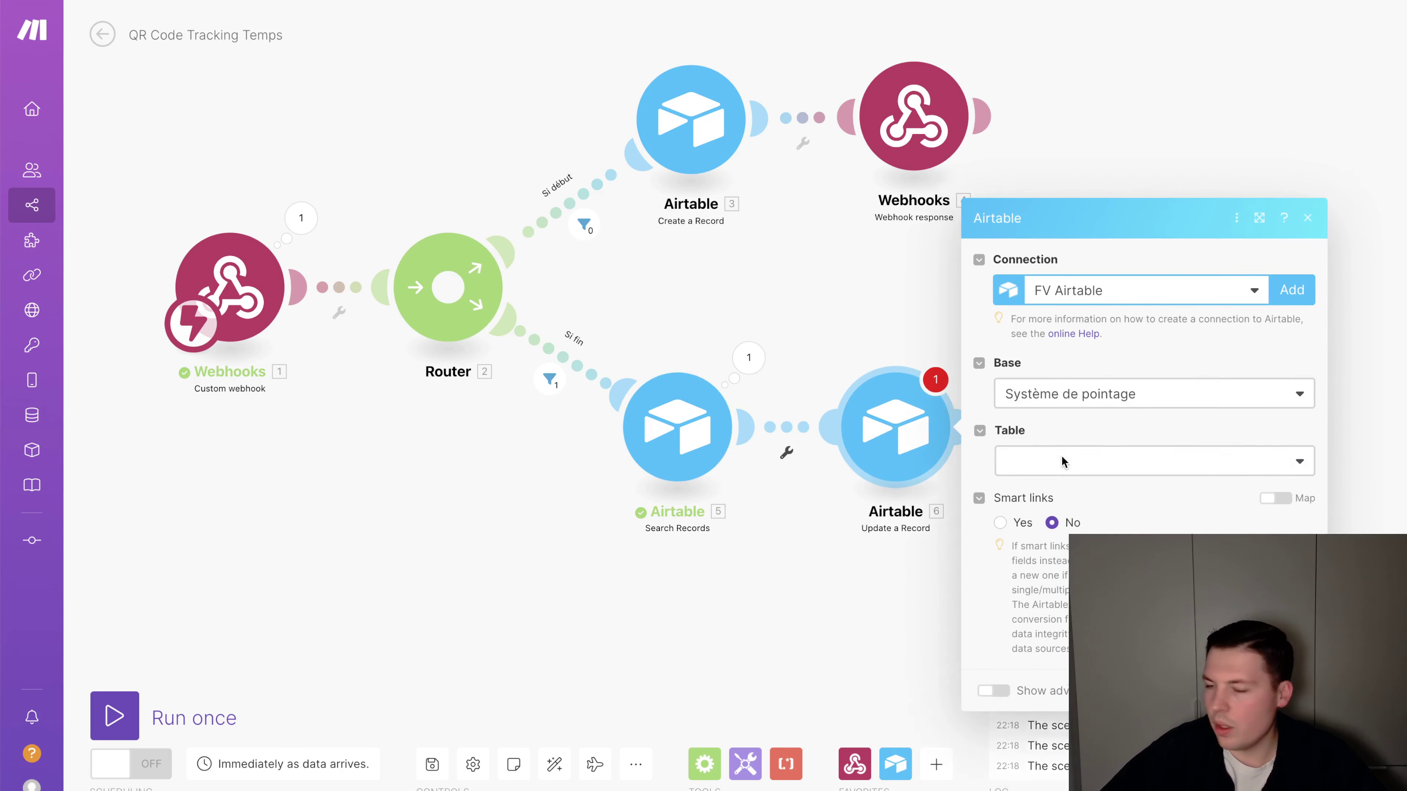
pyautogui.click(1134, 437)
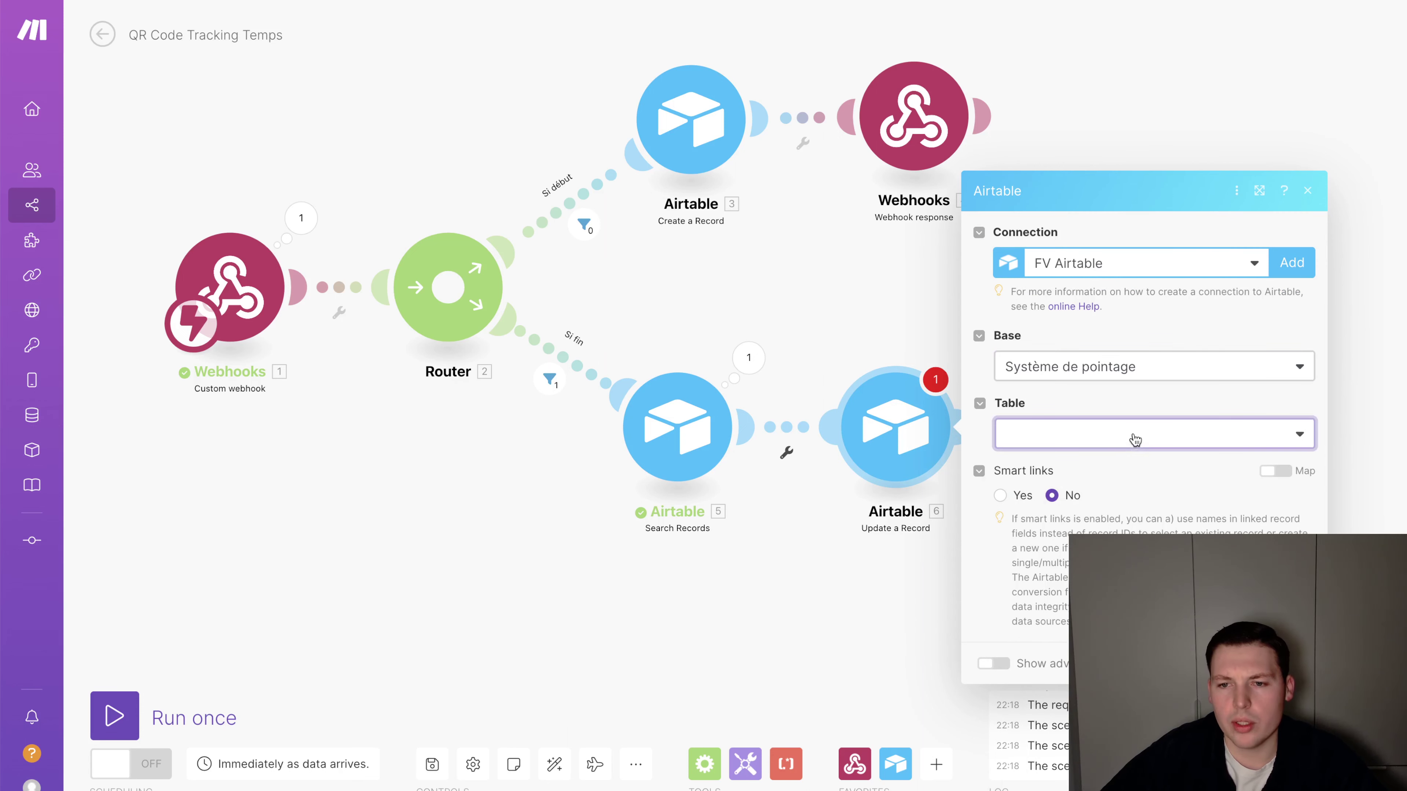
pyautogui.click(1123, 461)
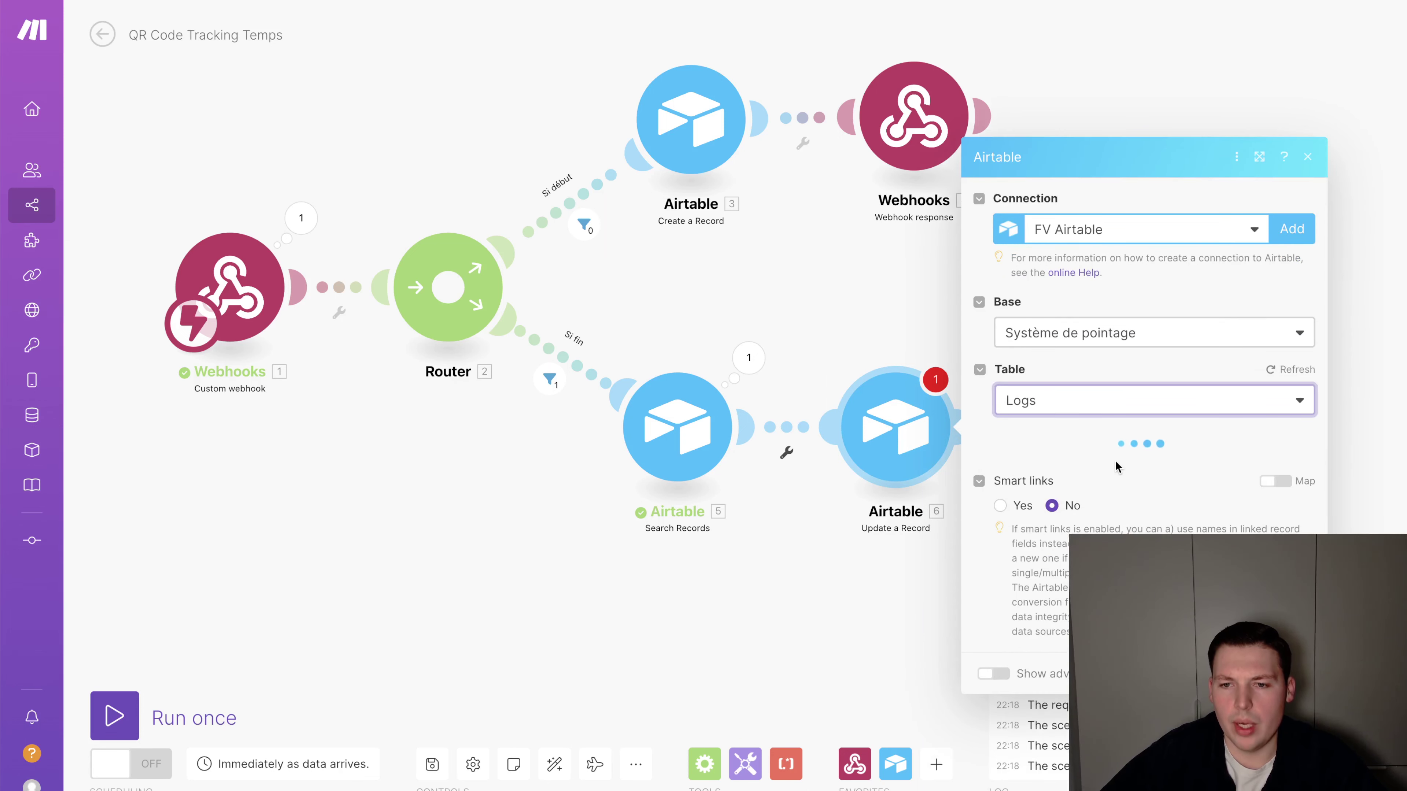
# Map the found record's ID into Record ID and set Fin to now
pyautogui.click(1066, 478)
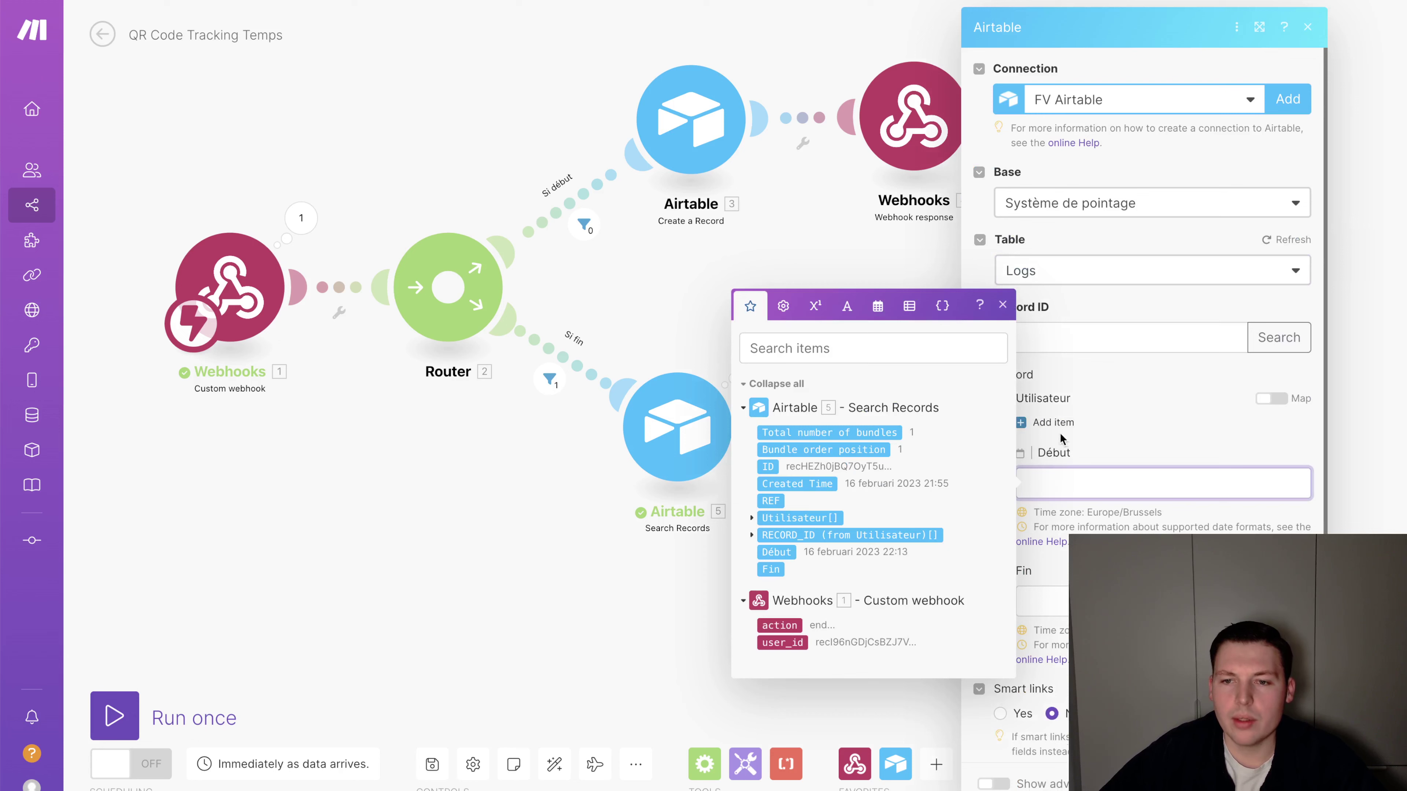
pyautogui.click(1152, 416)
pyautogui.click(1096, 319)
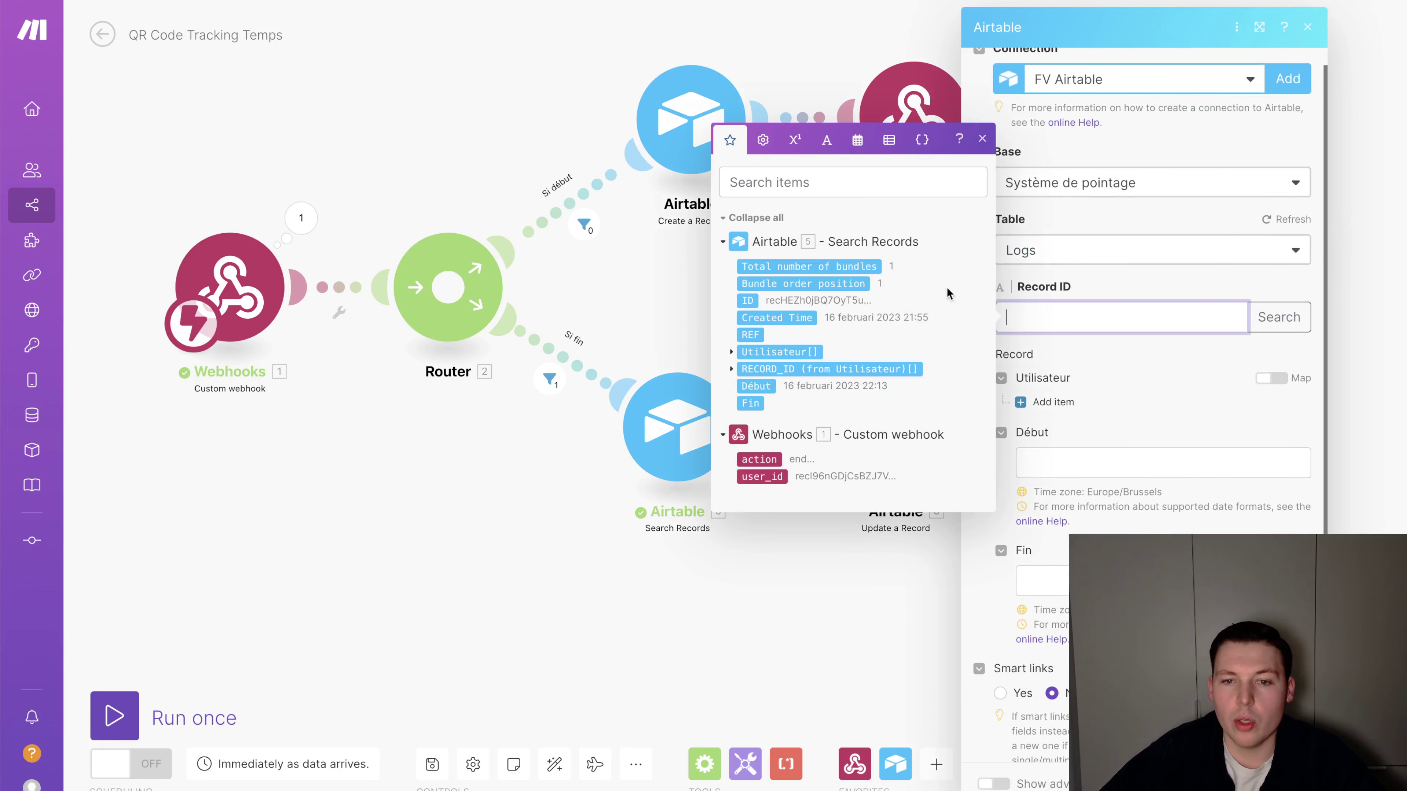
pyautogui.click(747, 301)
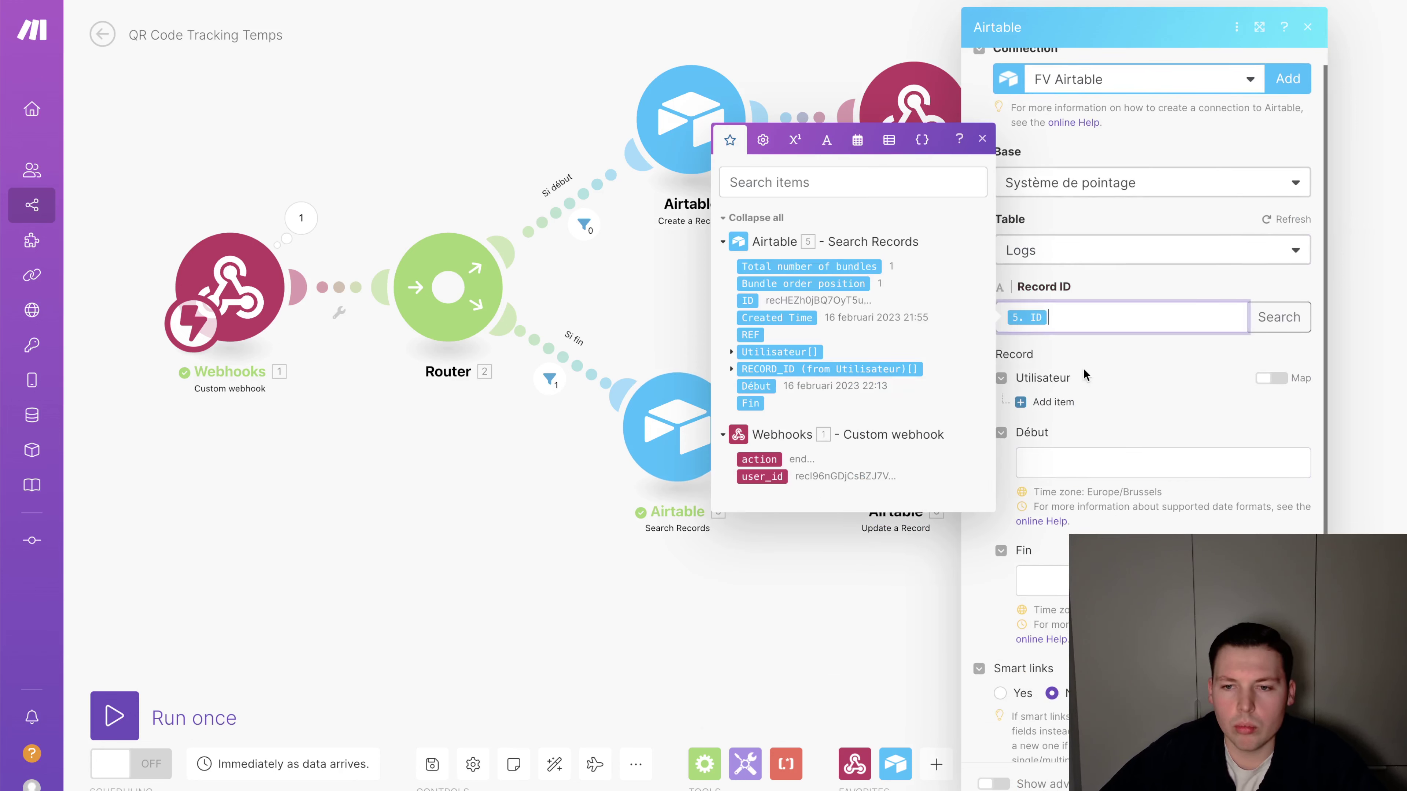
pyautogui.click(1163, 372)
pyautogui.click(1122, 503)
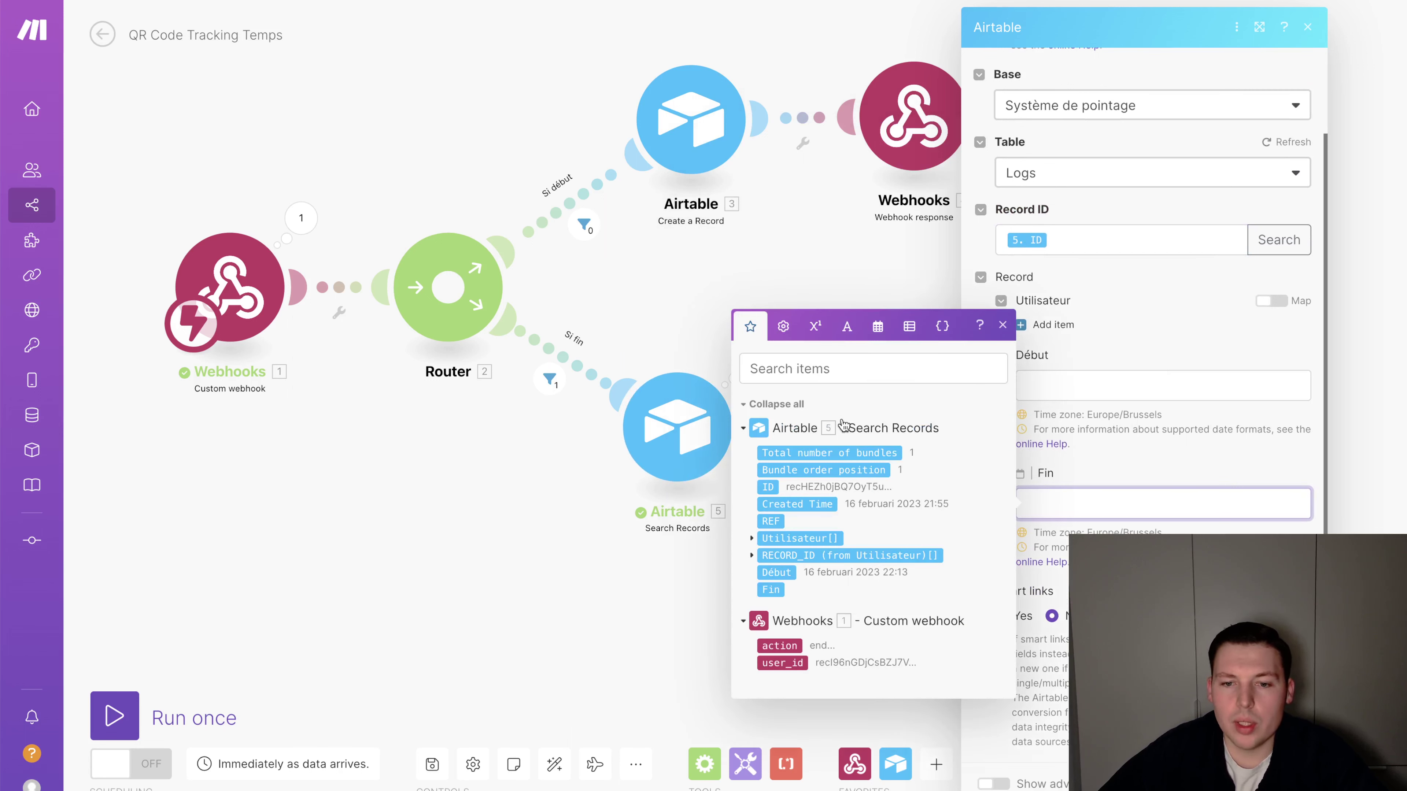
pyautogui.click(878, 326)
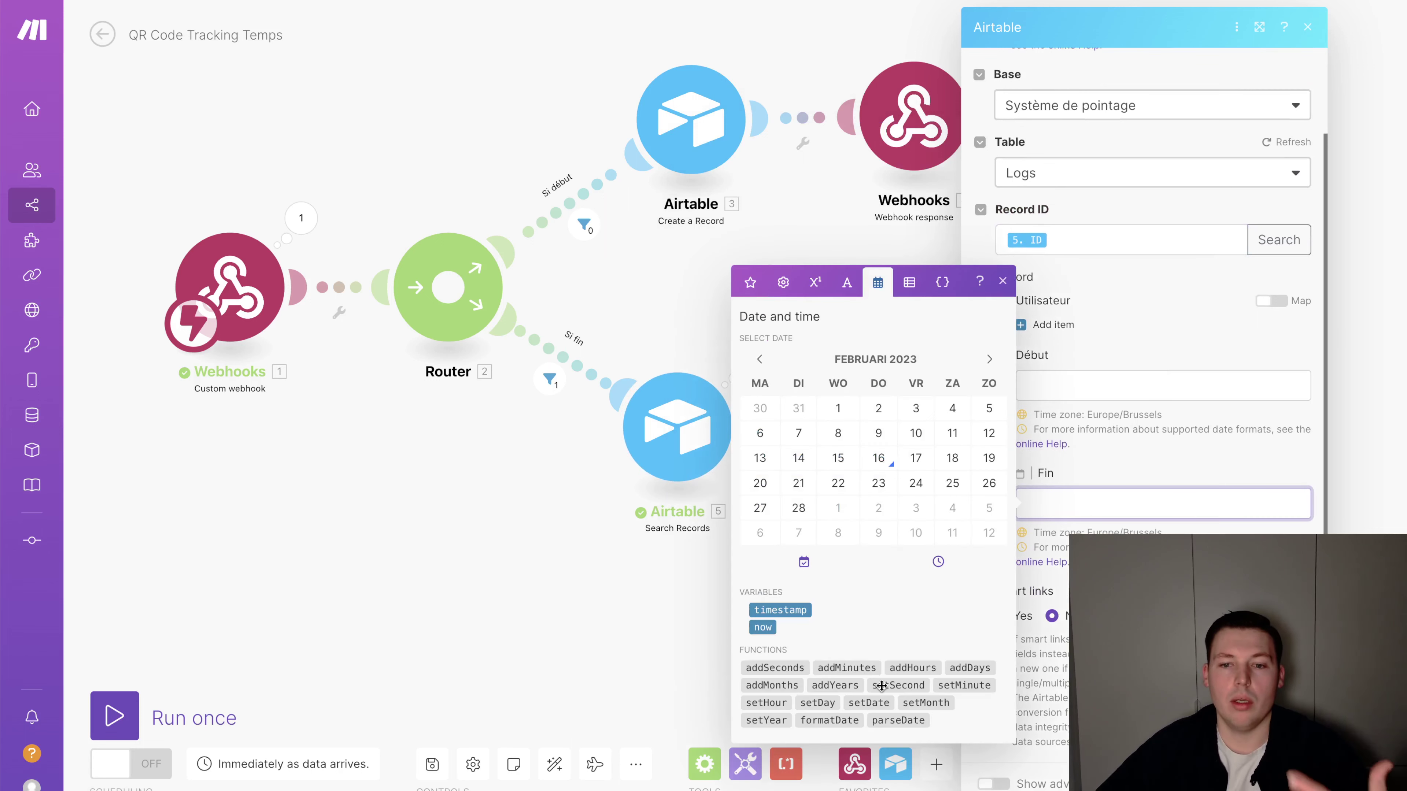
pyautogui.click(770, 628)
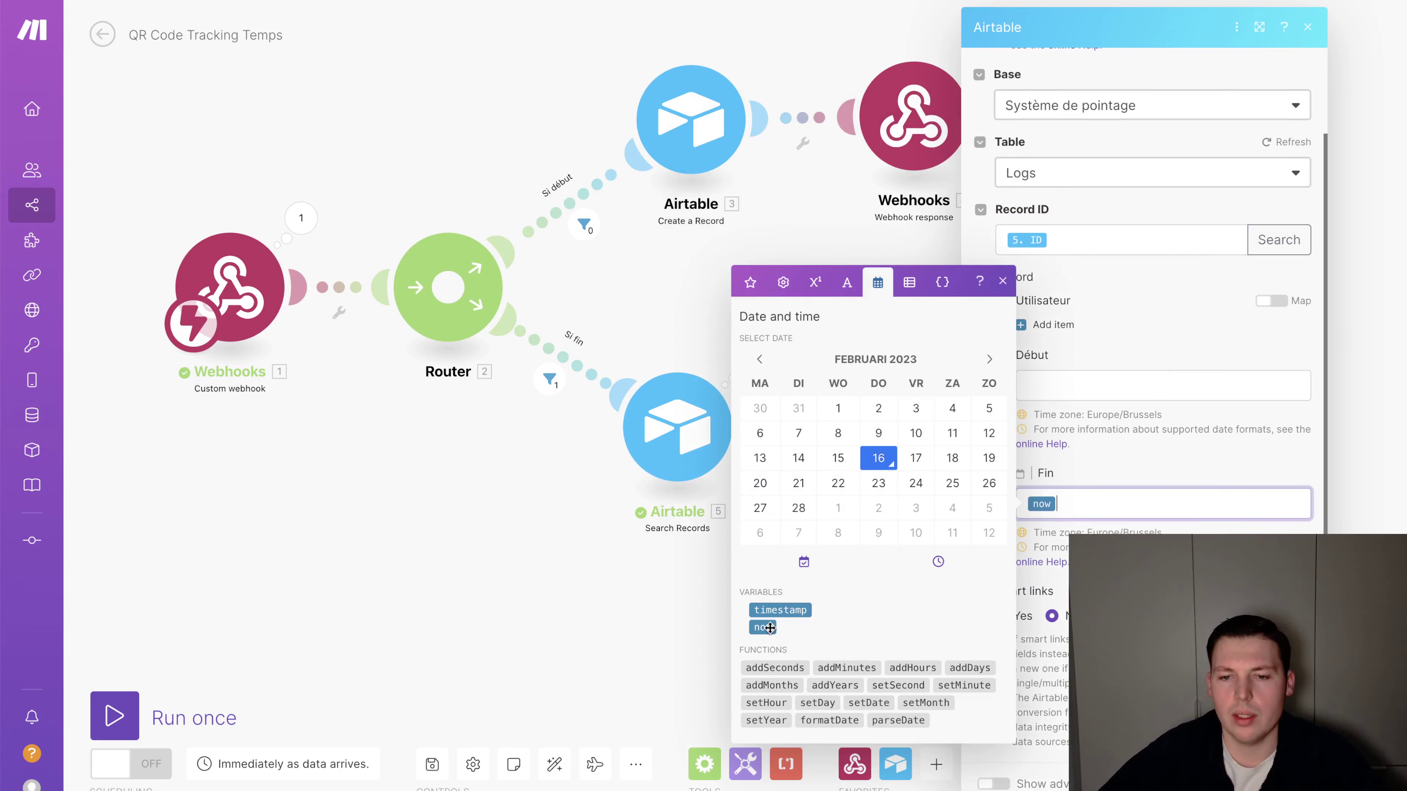
pyautogui.click(1288, 782)
pyautogui.moveTo(906, 452); pyautogui.dragTo(992, 452)
pyautogui.click(819, 429)
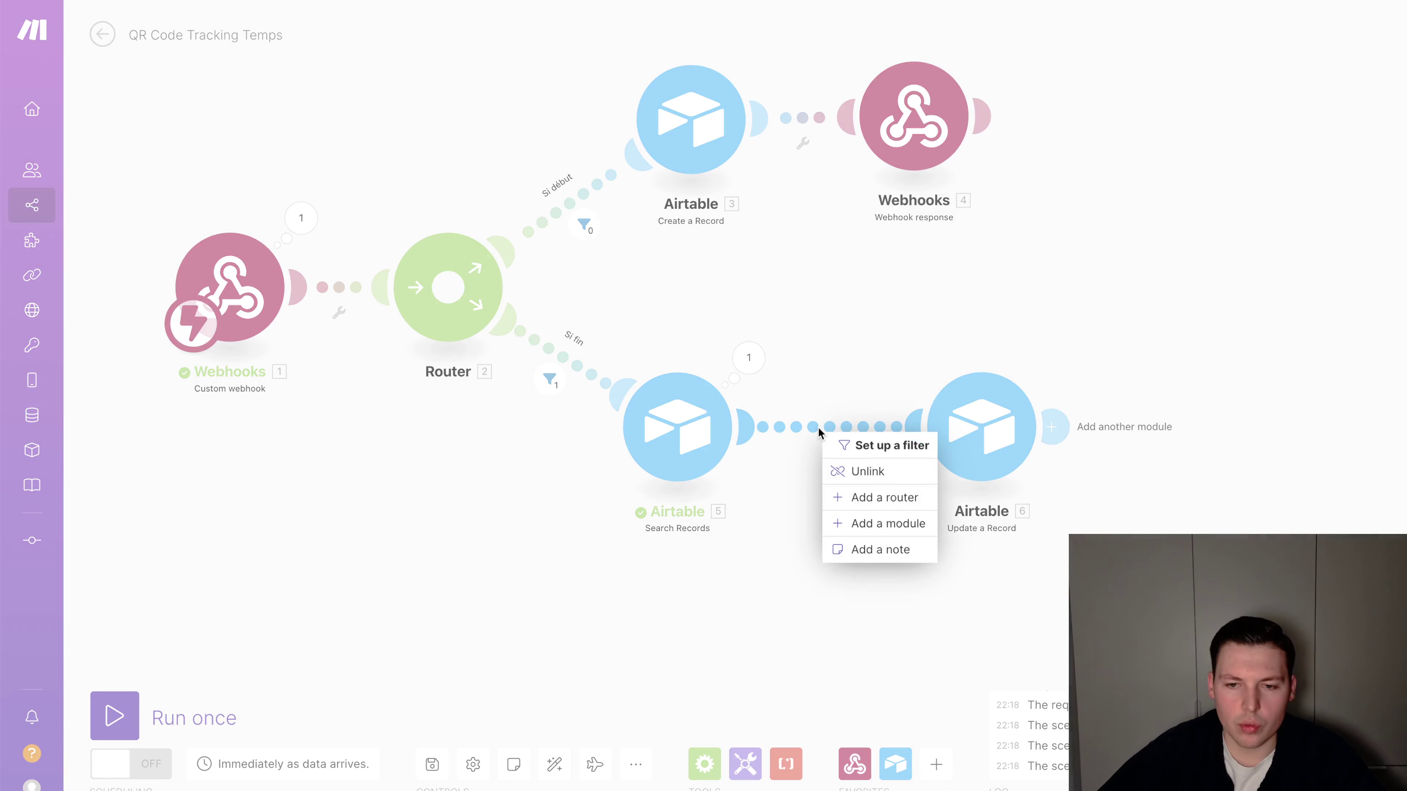
# Change the Search Records advanced Limit from 10 to 1 and save
pyautogui.click(770, 541)
pyautogui.click(678, 457)
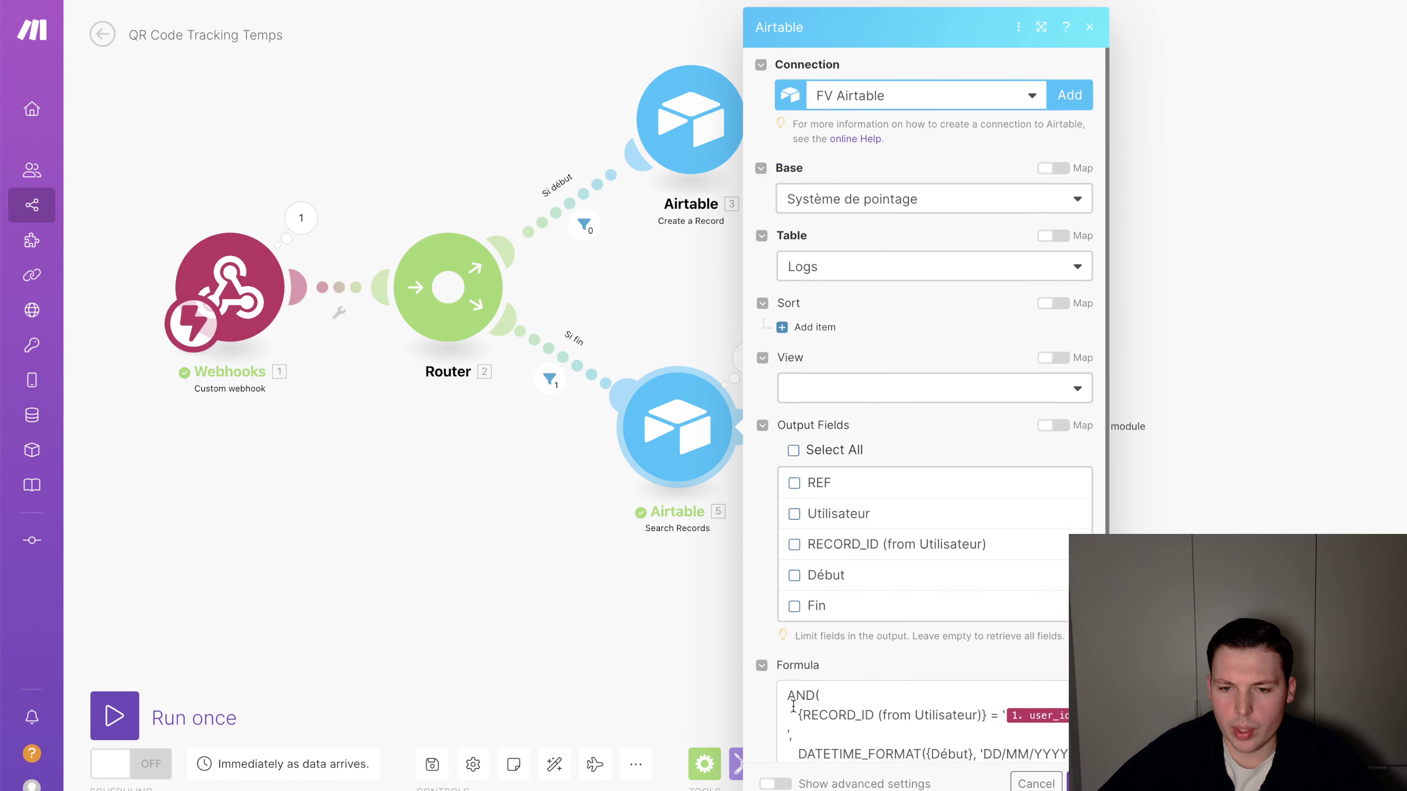
pyautogui.scroll(-5, 789, 720)
pyautogui.click(776, 784)
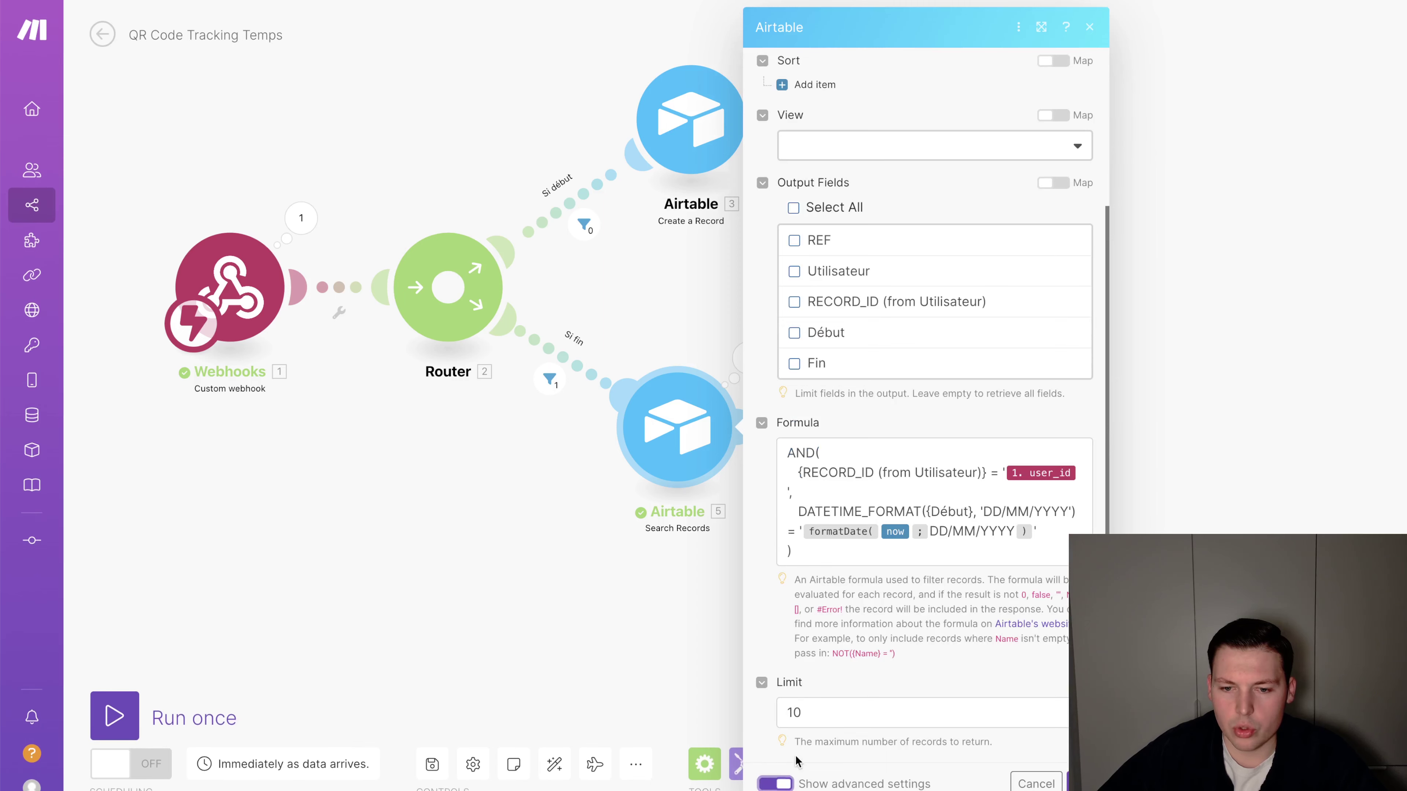
pyautogui.scroll(-3, 798, 762)
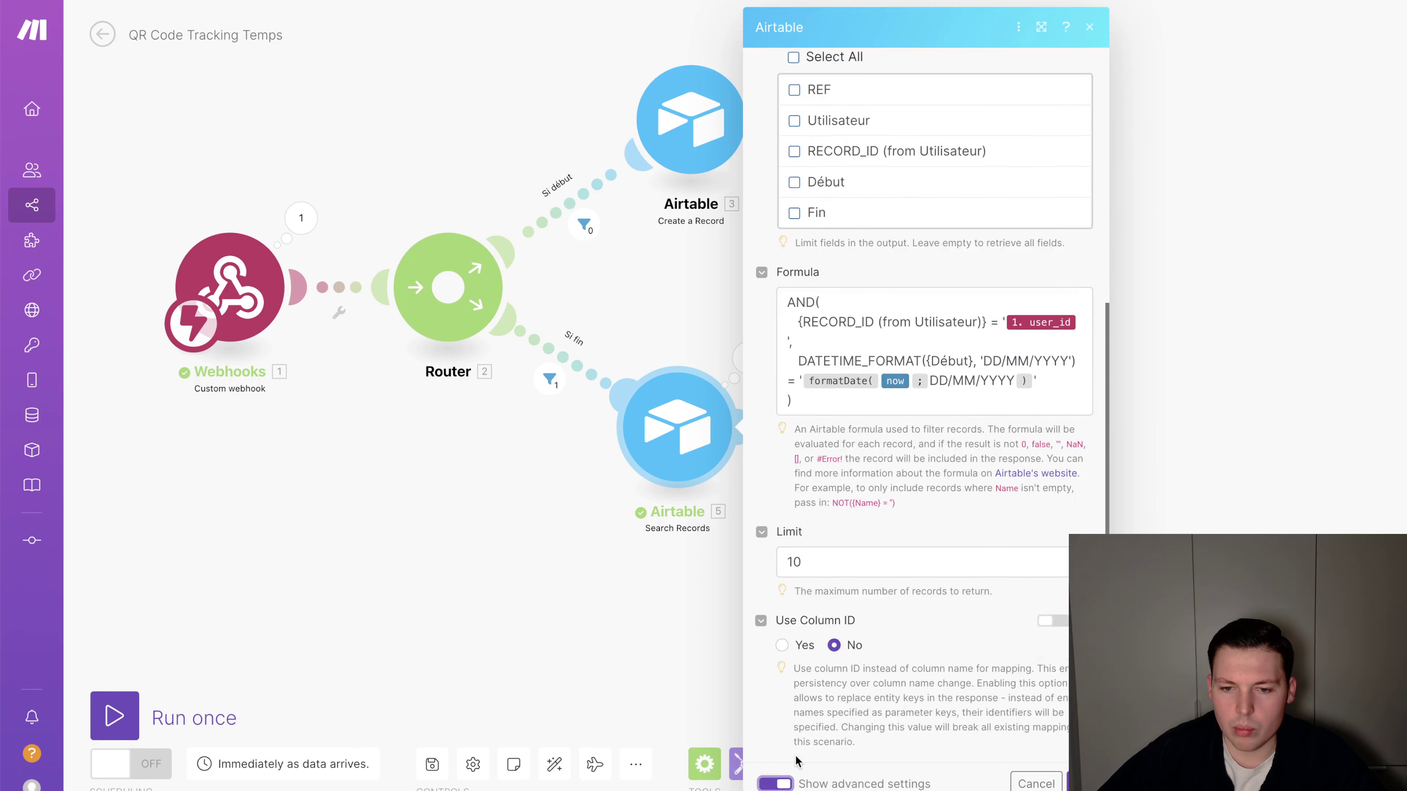
pyautogui.click(819, 567)
pyautogui.press('BackSpace')
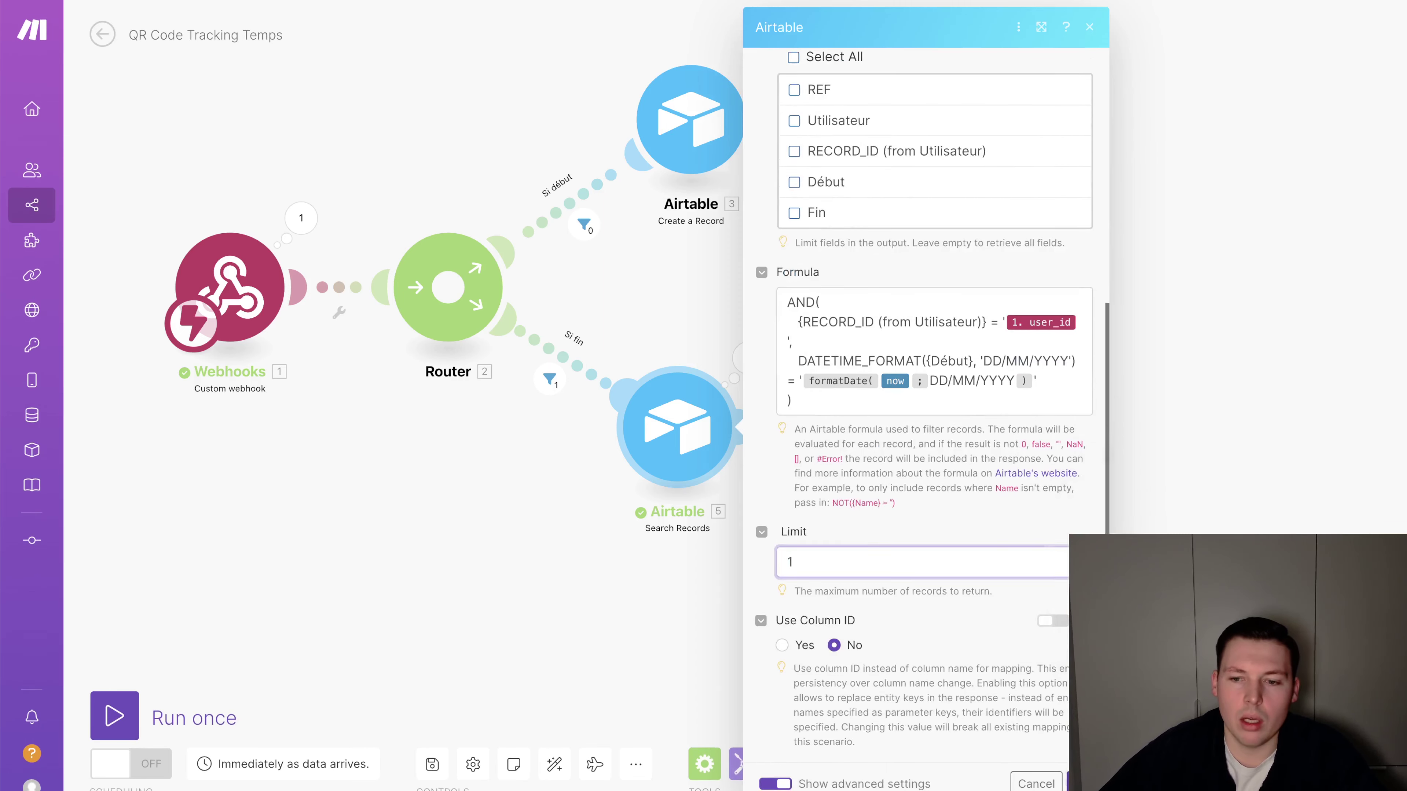
pyautogui.click(1086, 783)
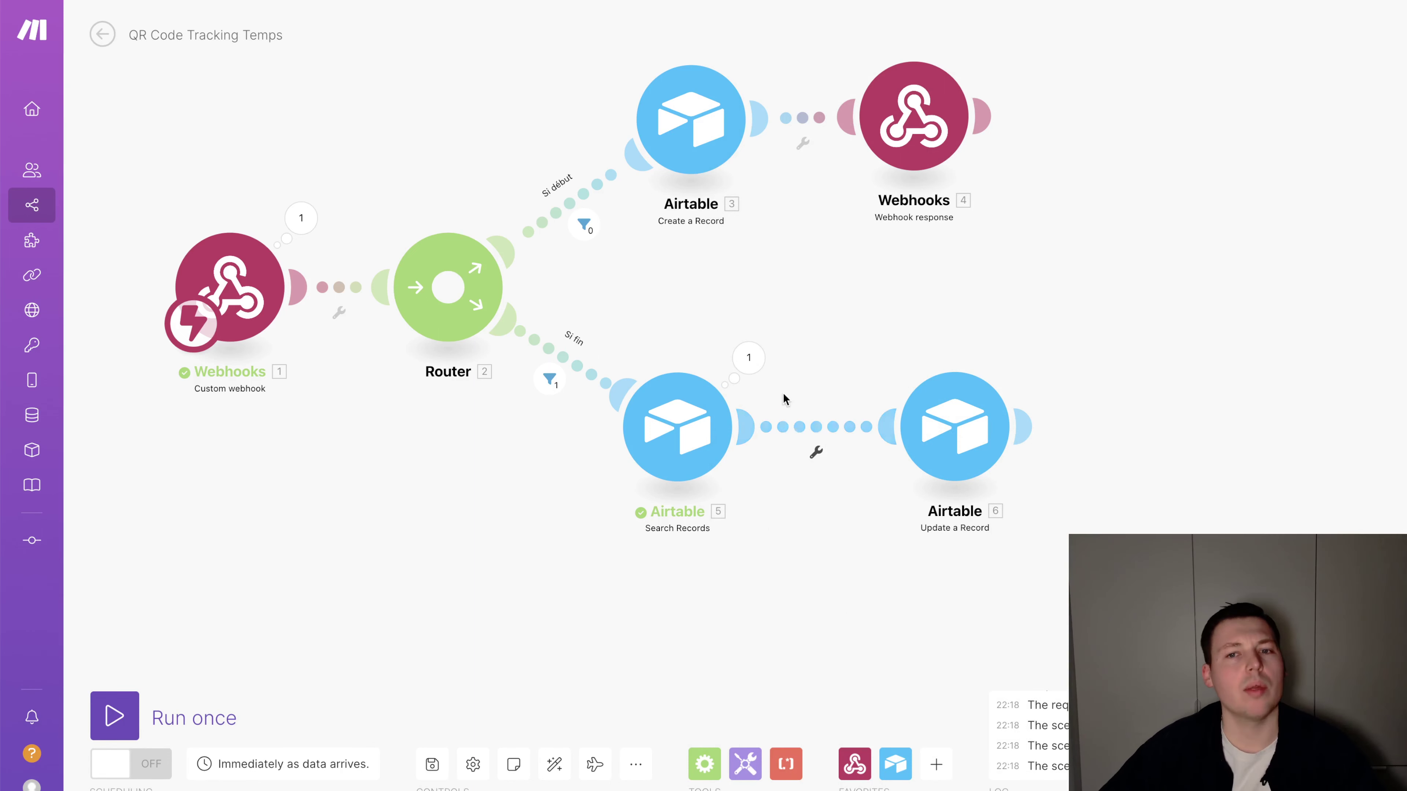
# Rearrange the Airtable steps and insert a two-route router between Search Records and Update a Record
pyautogui.moveTo(682, 437)
pyautogui.mouseDown()
pyautogui.moveTo(728, 437)
pyautogui.moveTo(706, 436)
pyautogui.mouseUp()
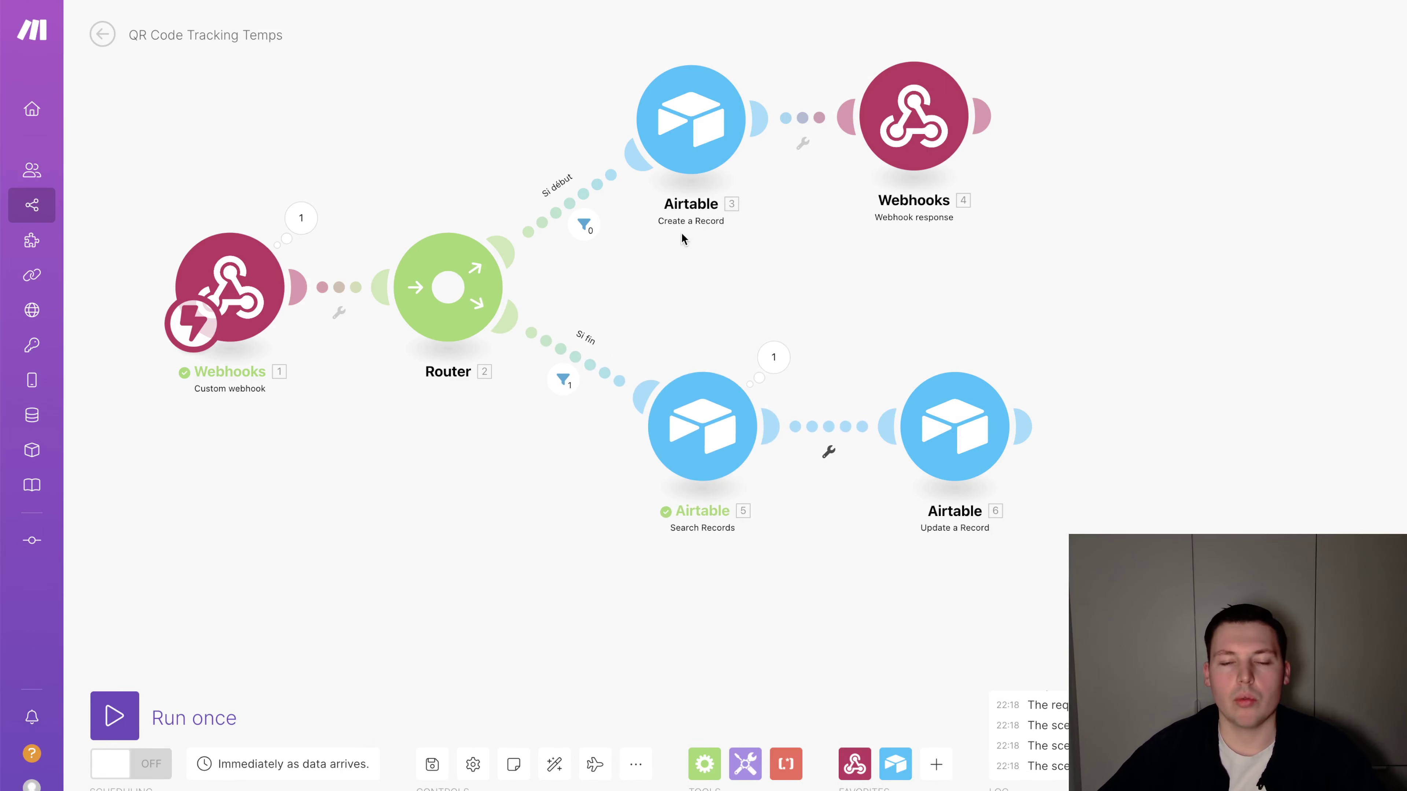
pyautogui.moveTo(971, 420); pyautogui.dragTo(973, 418)
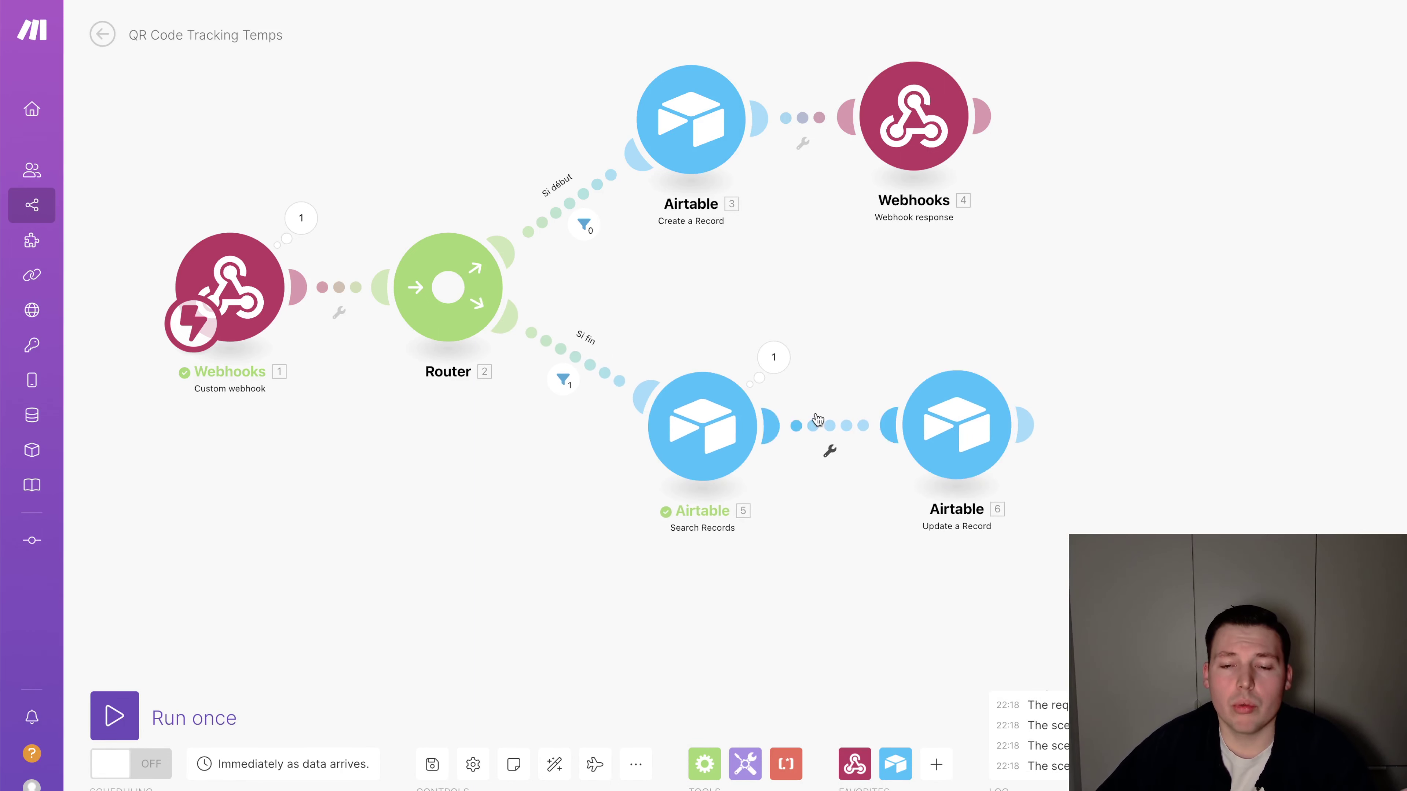
pyautogui.moveTo(715, 416); pyautogui.dragTo(708, 416)
pyautogui.click(708, 418)
pyautogui.click(672, 604)
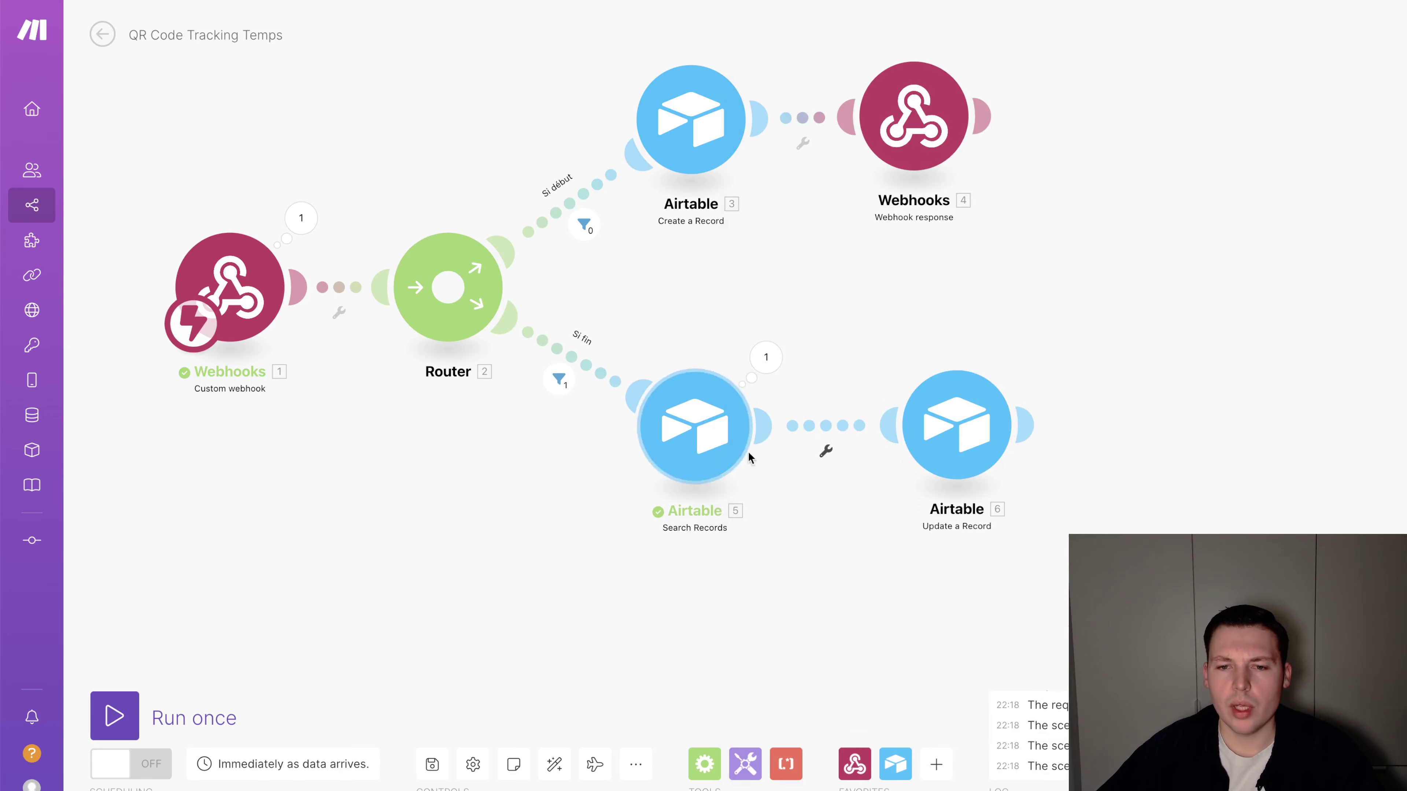
pyautogui.moveTo(918, 432); pyautogui.dragTo(1059, 433)
pyautogui.click(893, 452)
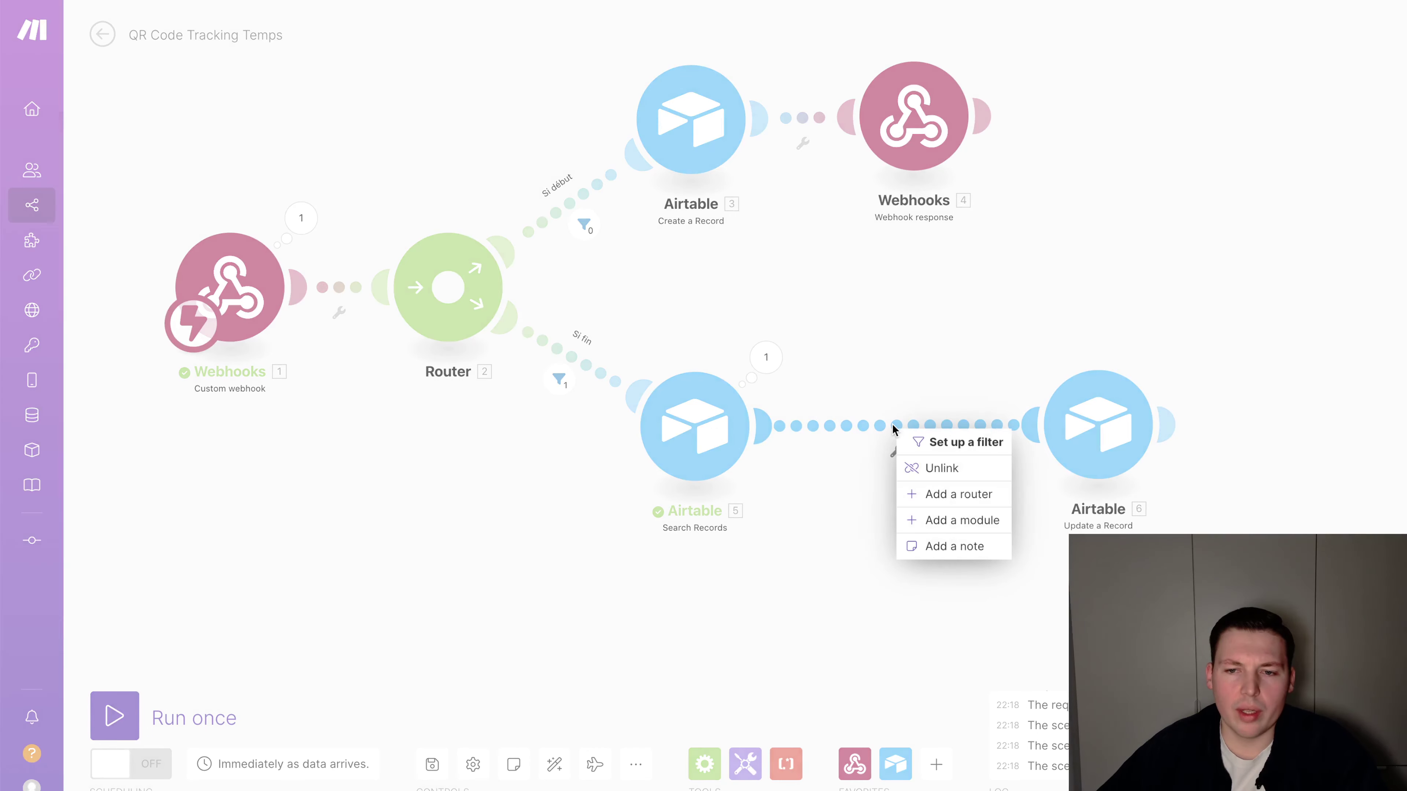
pyautogui.click(912, 495)
pyautogui.moveTo(1099, 438); pyautogui.dragTo(948, 437)
pyautogui.click(948, 437)
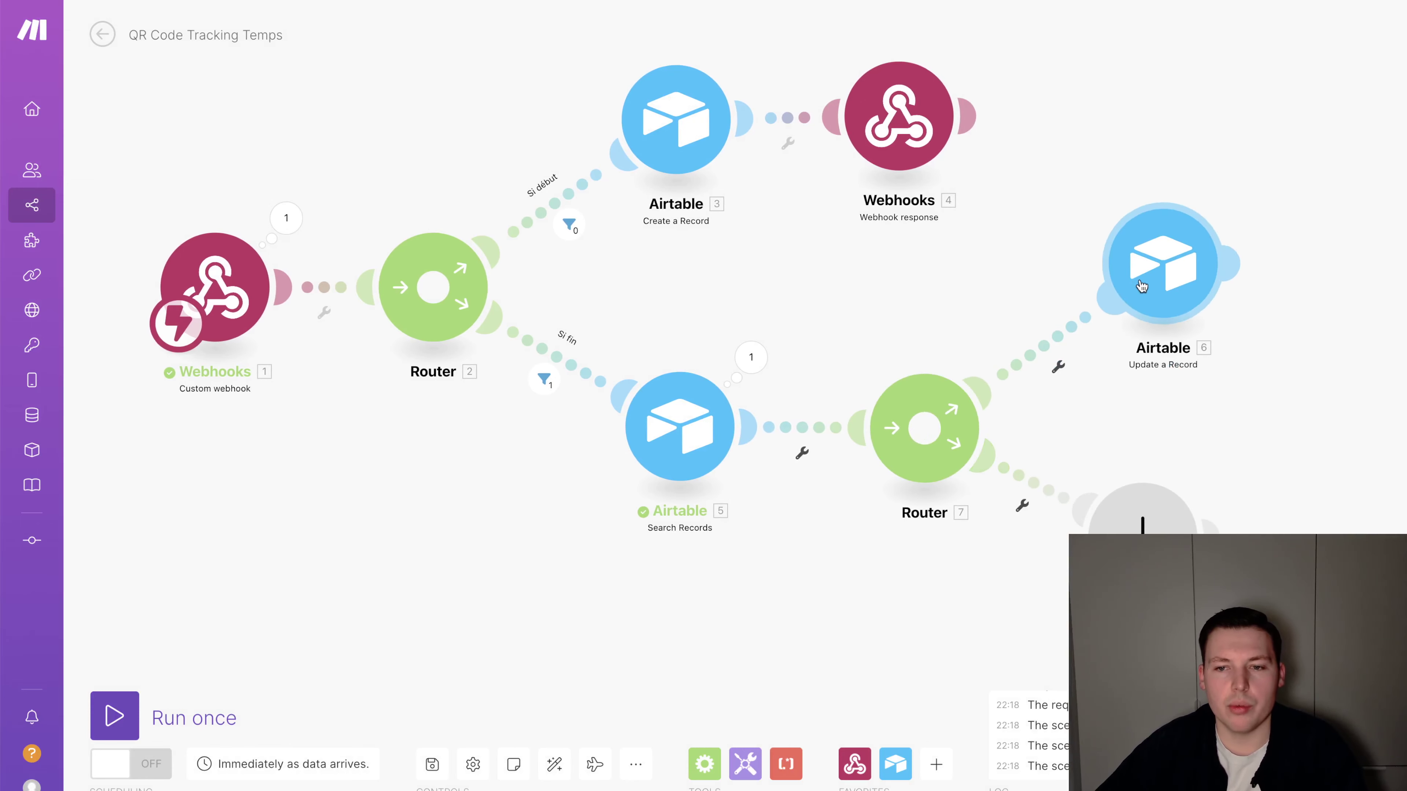
# Give the Update a Record route the filter 'Si log "ouvert"': Total number of bundles numeric greater than 0
pyautogui.click(1051, 343)
pyautogui.write('Si rés')
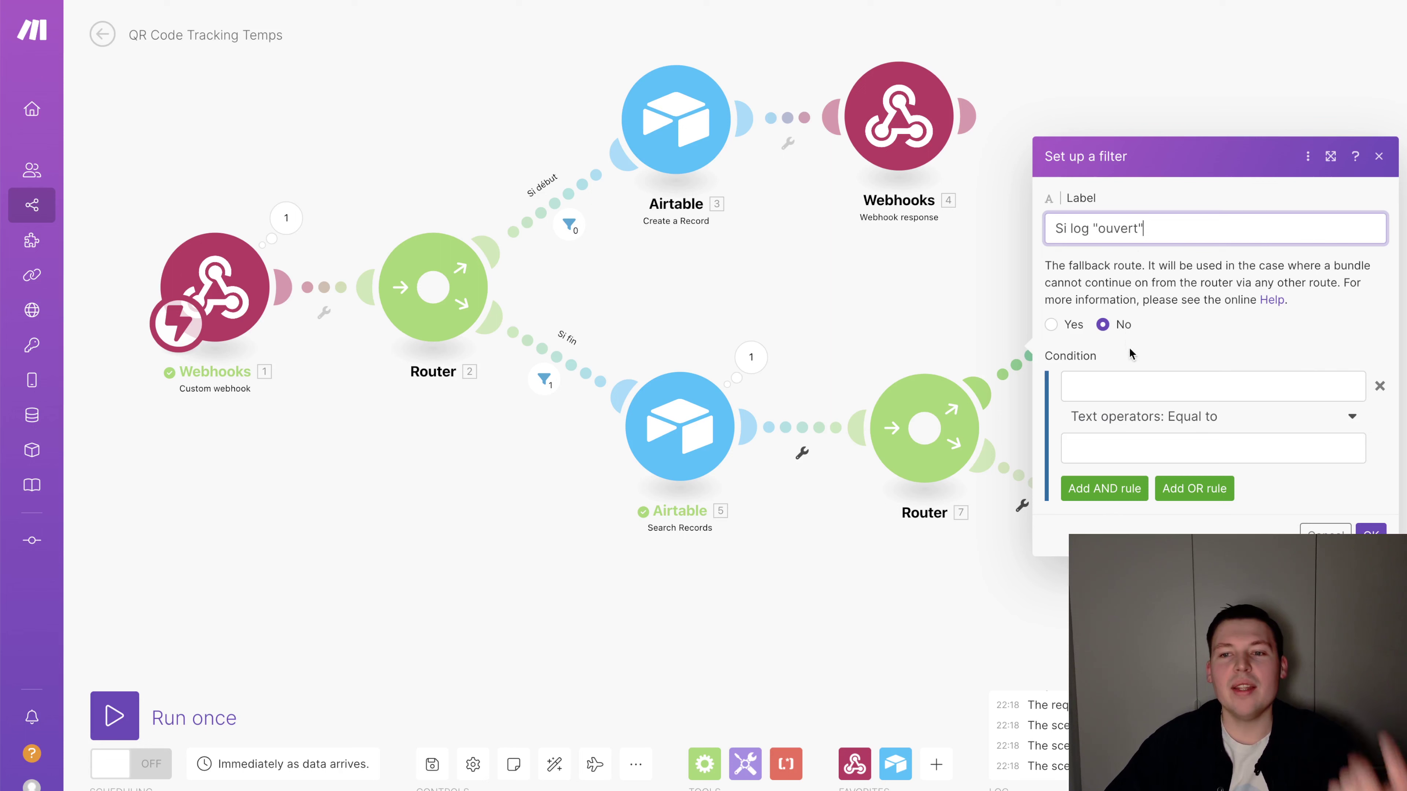
pyautogui.click(1129, 386)
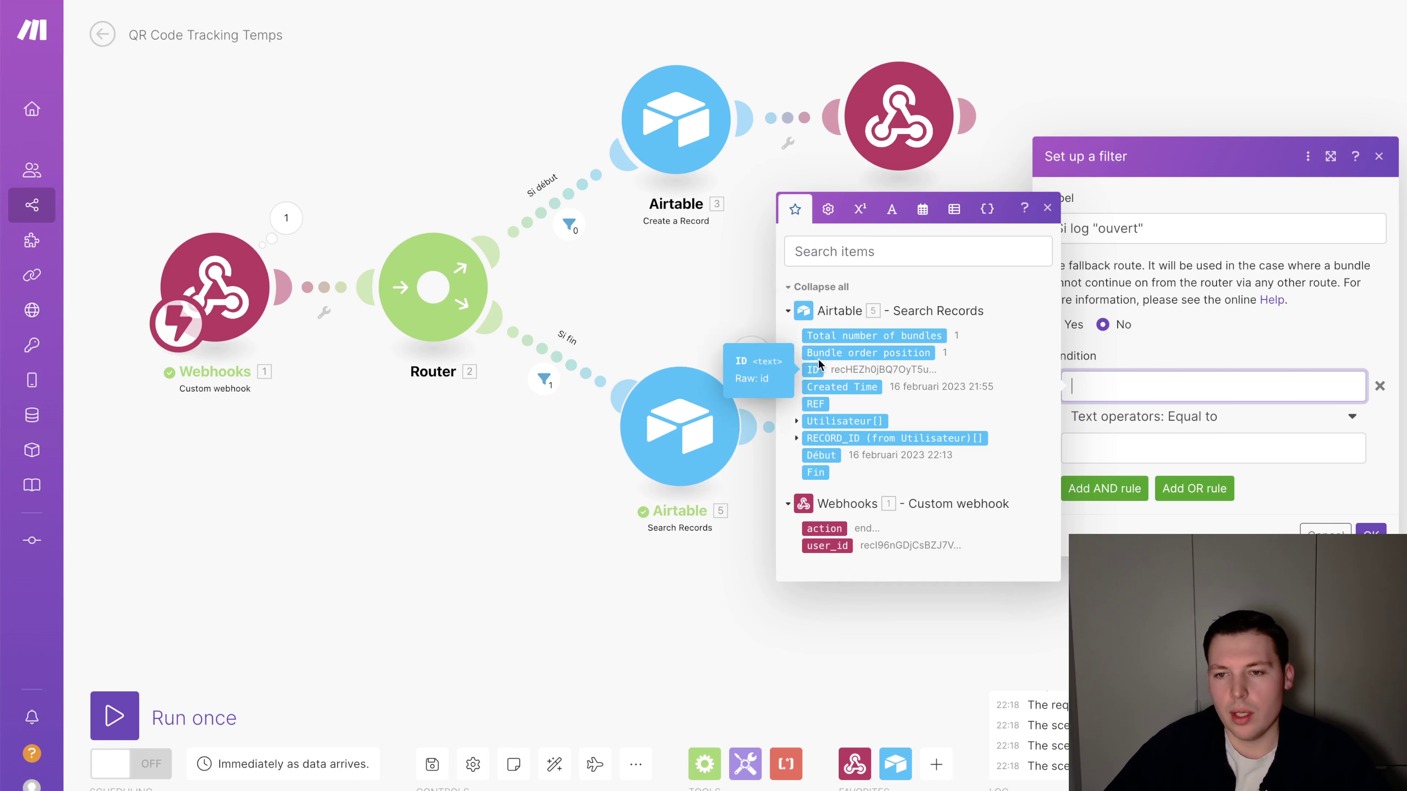
pyautogui.click(843, 335)
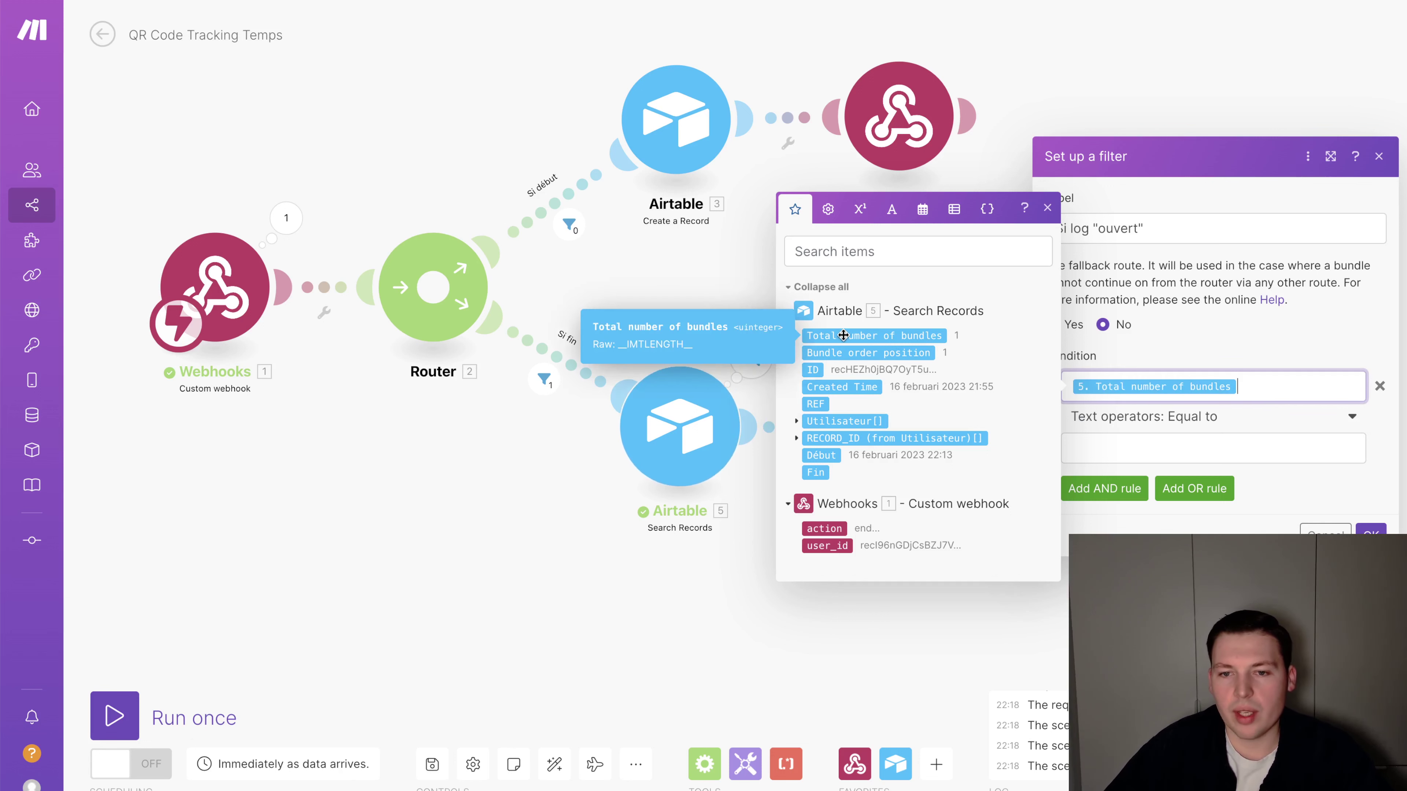
pyautogui.click(1193, 427)
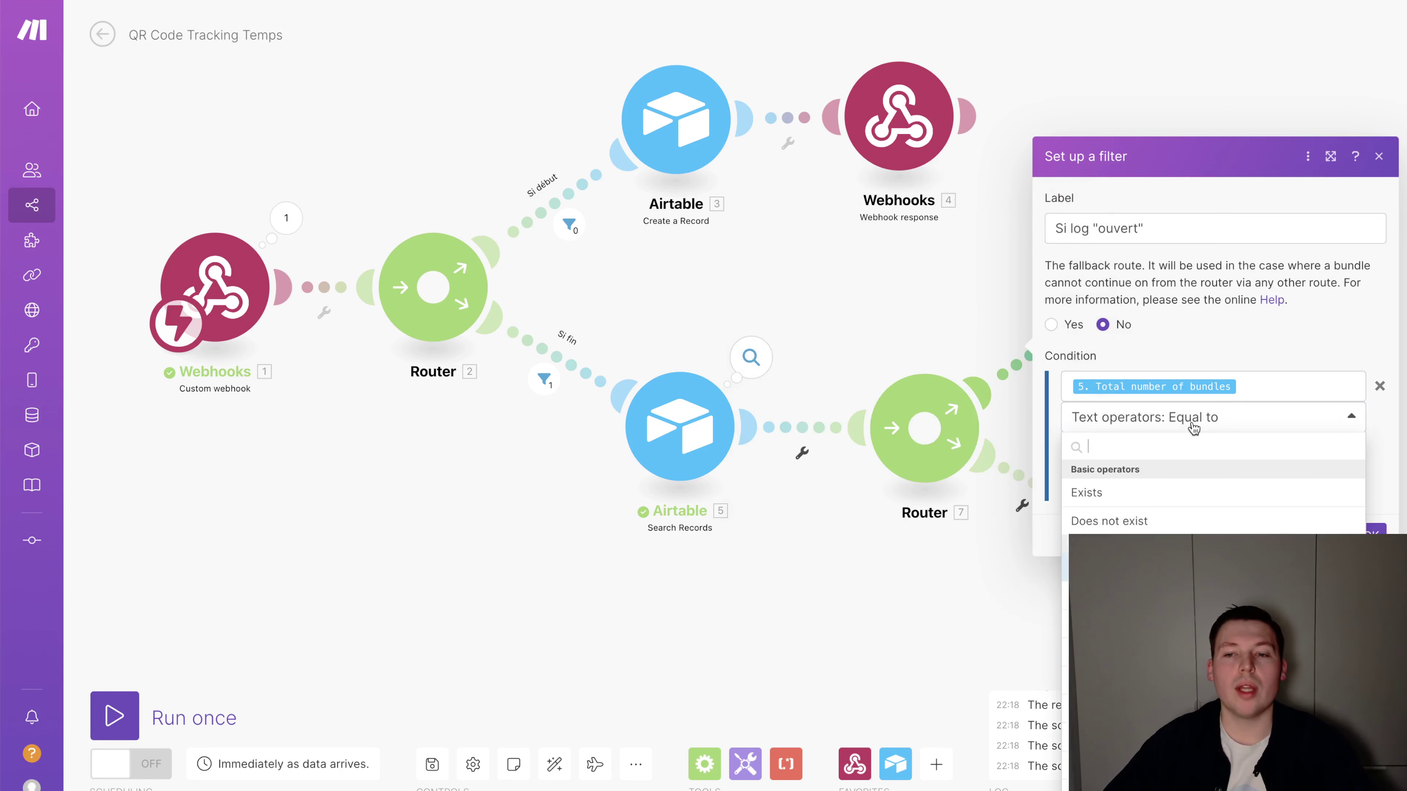
pyautogui.scroll(-5, 1190, 488)
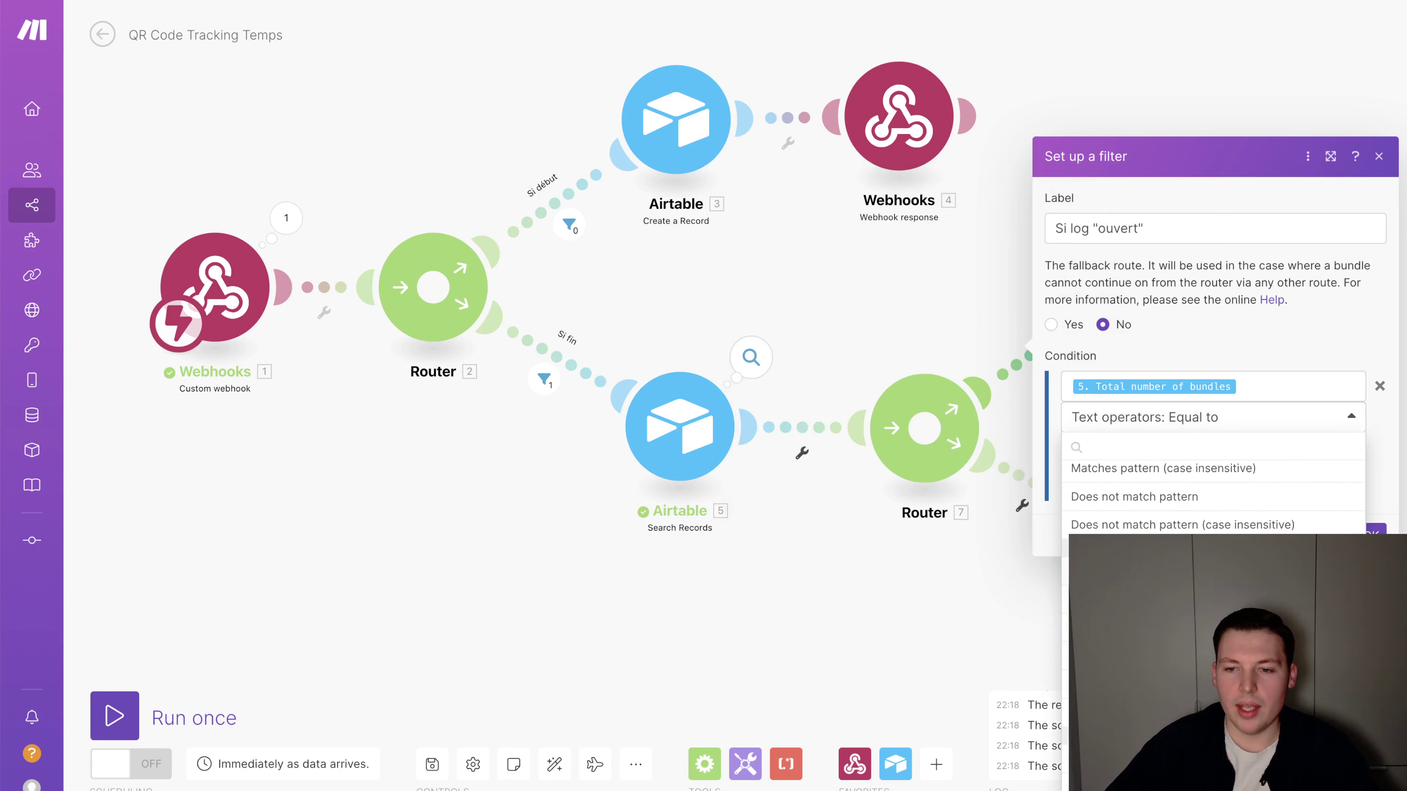
pyautogui.click(1150, 496)
pyautogui.click(1147, 419)
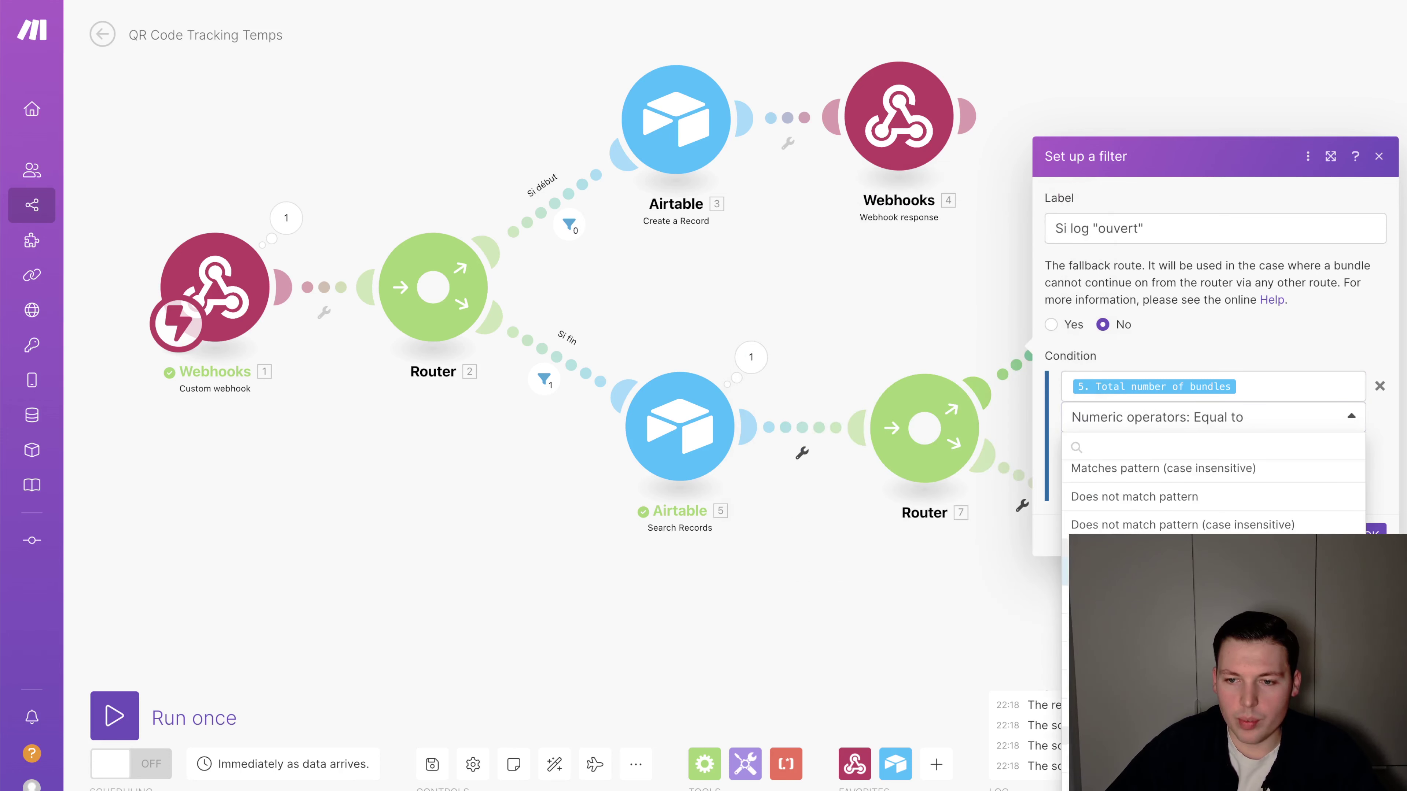
pyautogui.click(1146, 609)
pyautogui.click(1109, 447)
pyautogui.write('0')
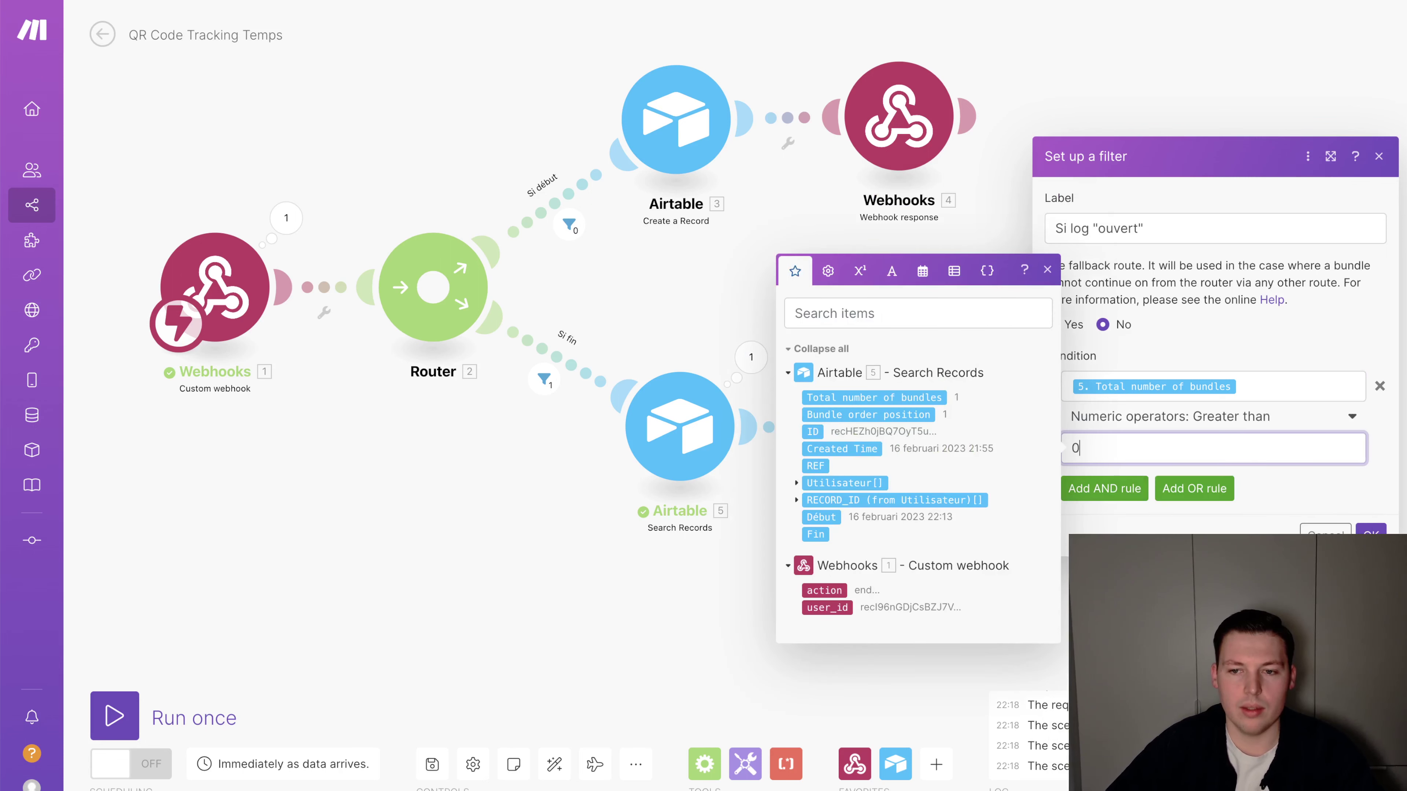
pyautogui.click(1371, 535)
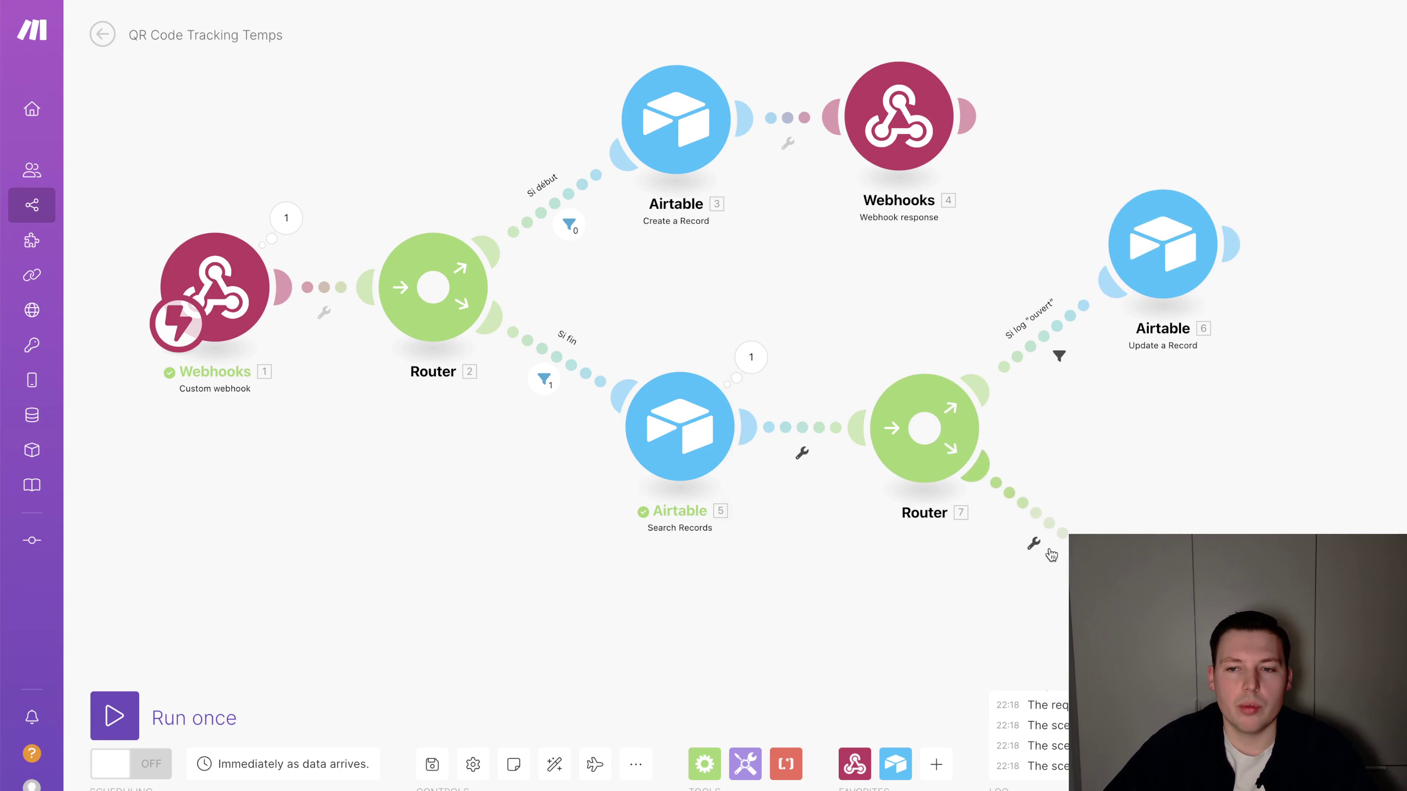
pyautogui.click(1041, 518)
# Make the lower route a fallback to a Webhook response with body 'Aucune session n'a été ouverte…'
pyautogui.click(1051, 502)
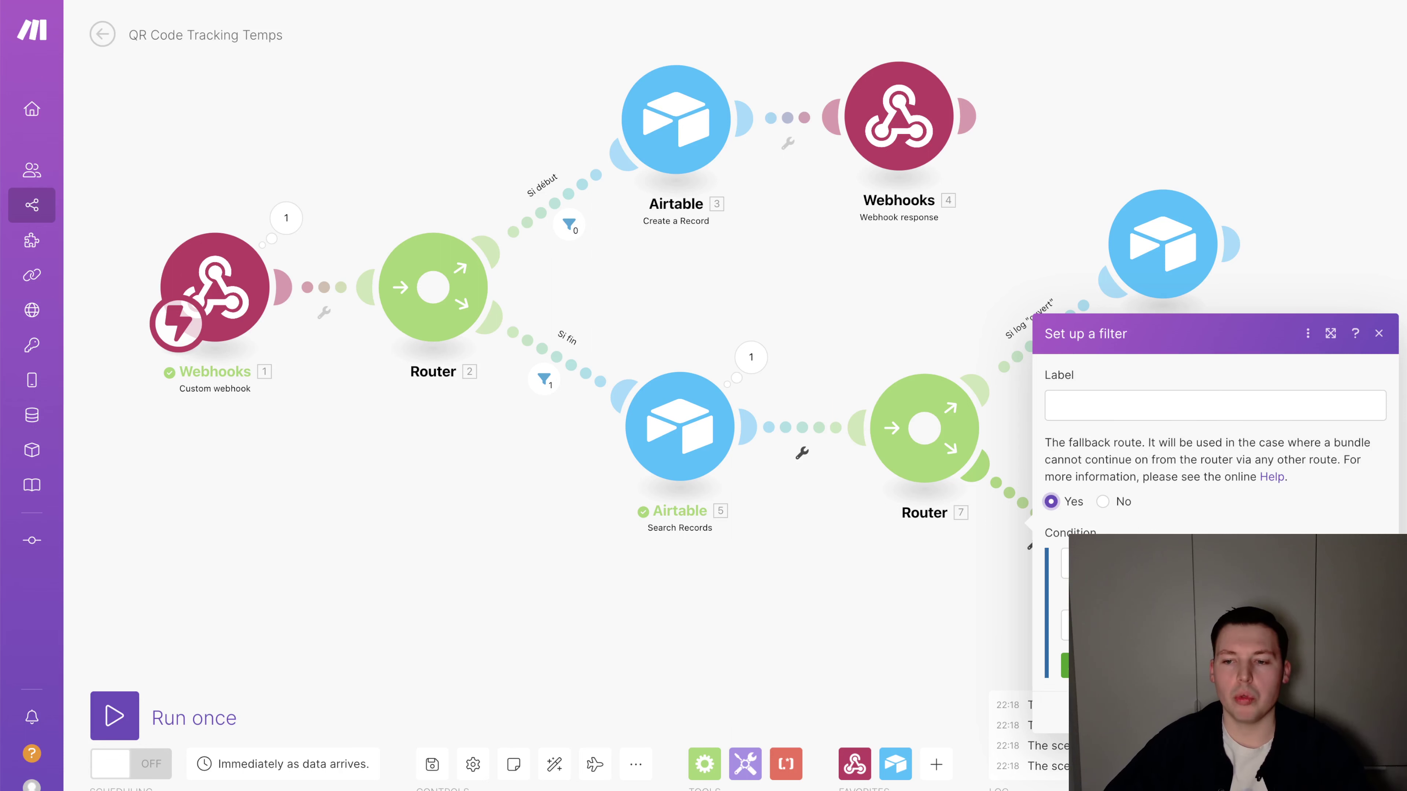
pyautogui.click(1363, 713)
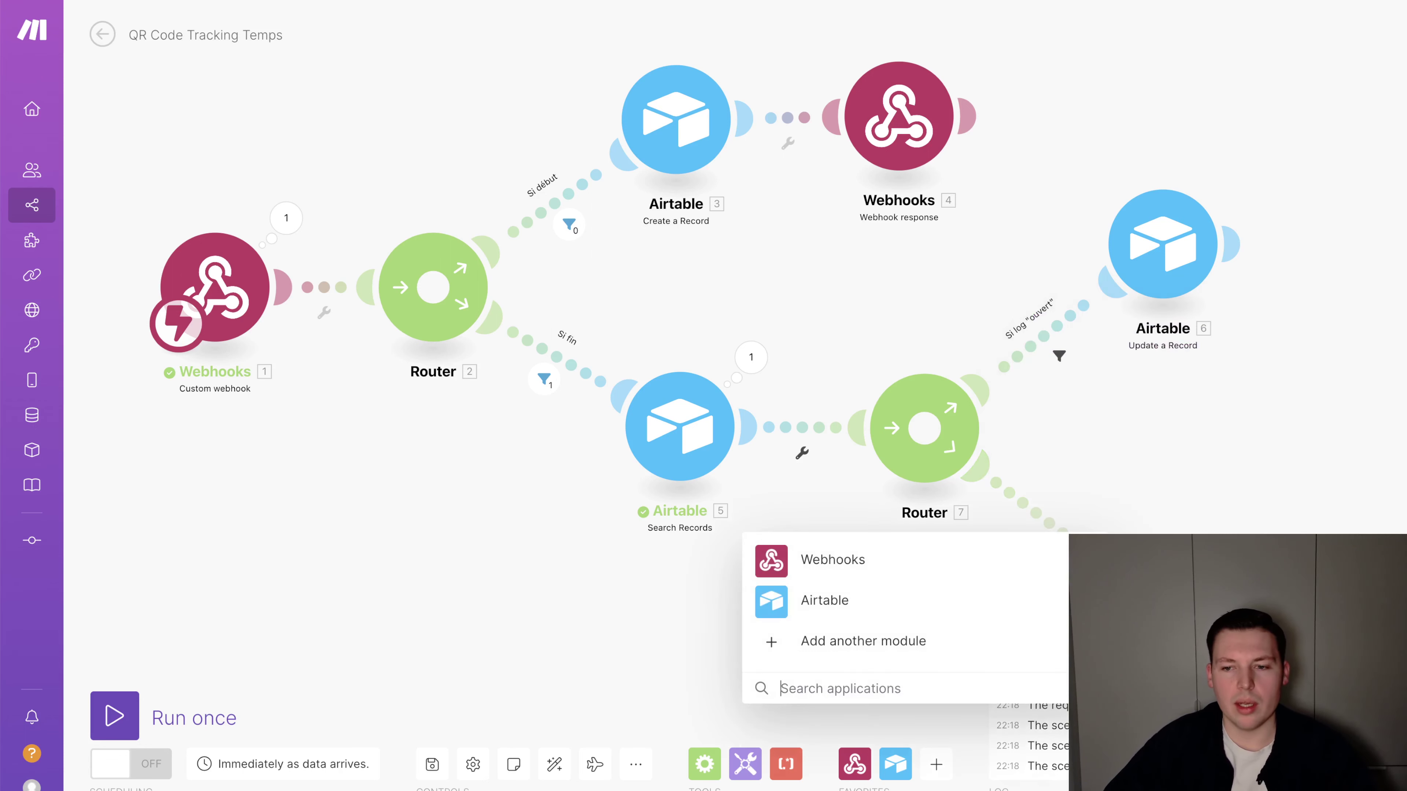
pyautogui.click(942, 561)
pyautogui.click(881, 604)
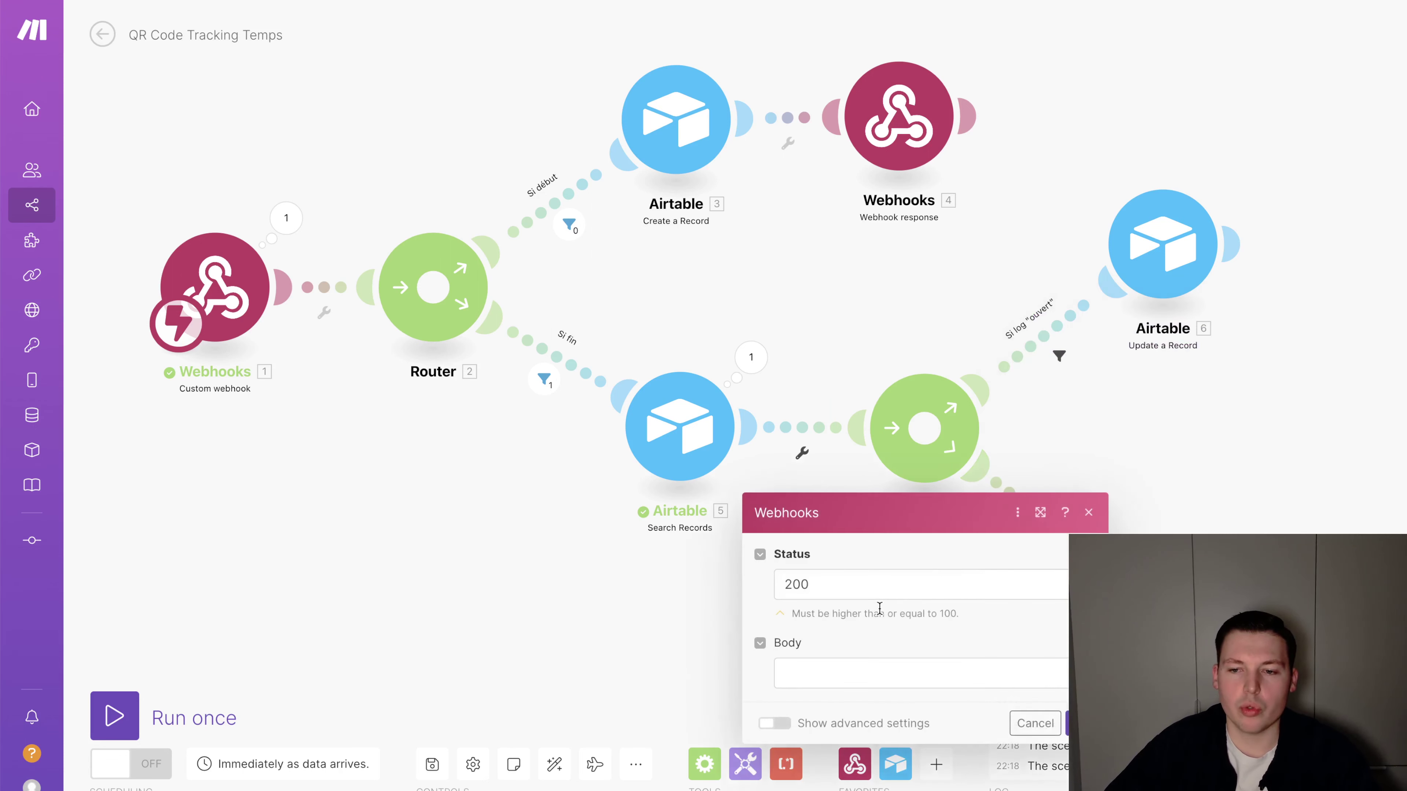
pyautogui.click(874, 674)
pyautogui.write("Aucune session n'a")
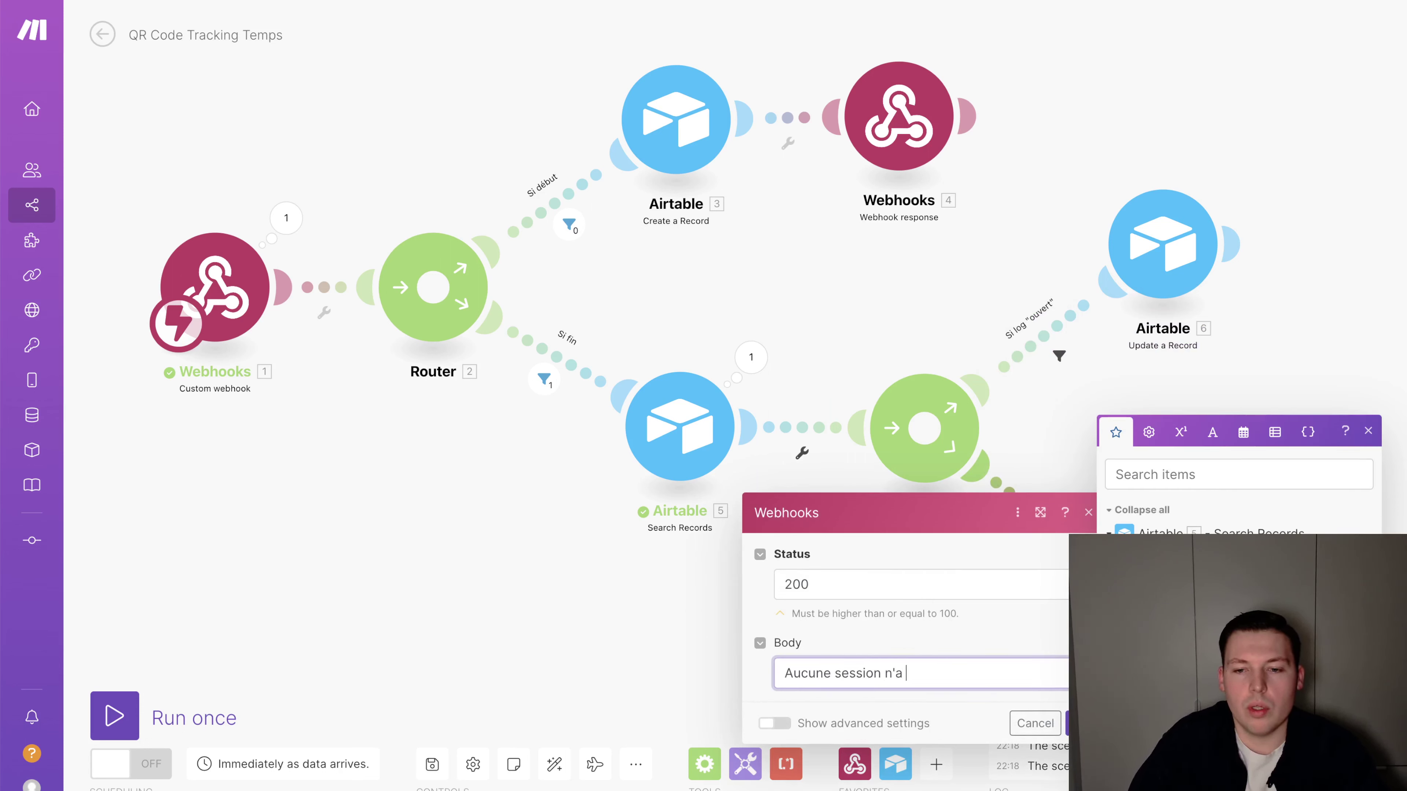
pyautogui.write(' été ouverte pour')
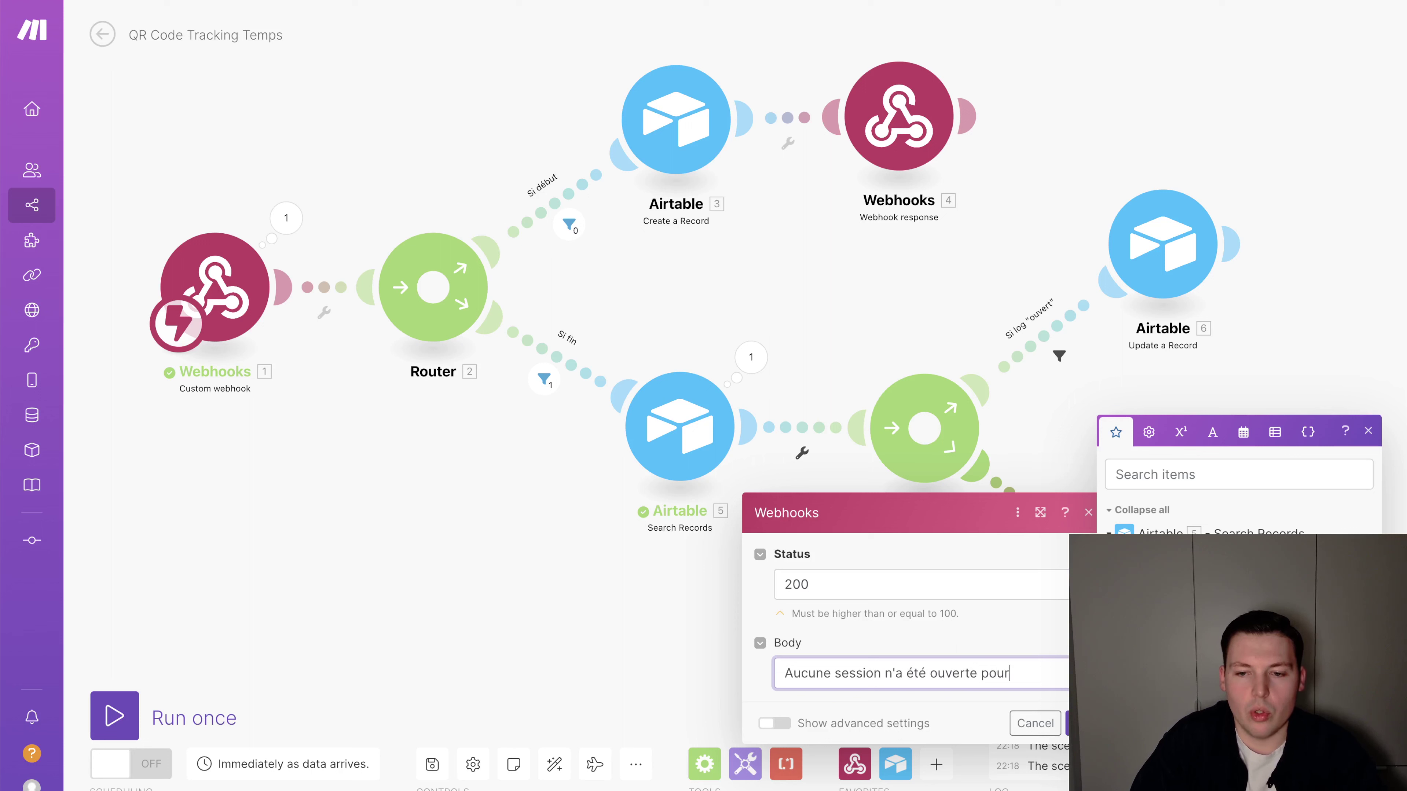
pyautogui.write(' cette utilisateur a')
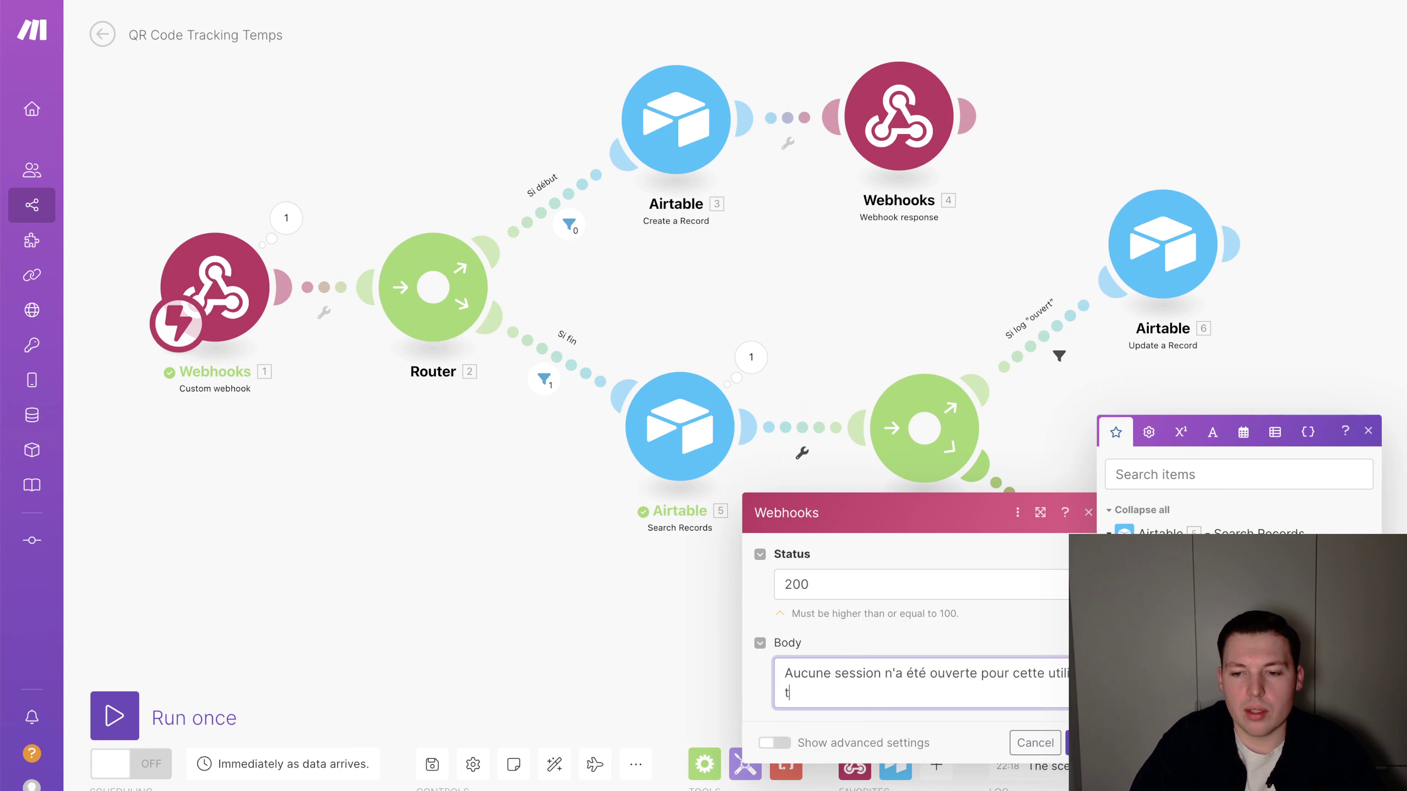
pyautogui.write("ujourd'hui. L'opération a été annulée.")
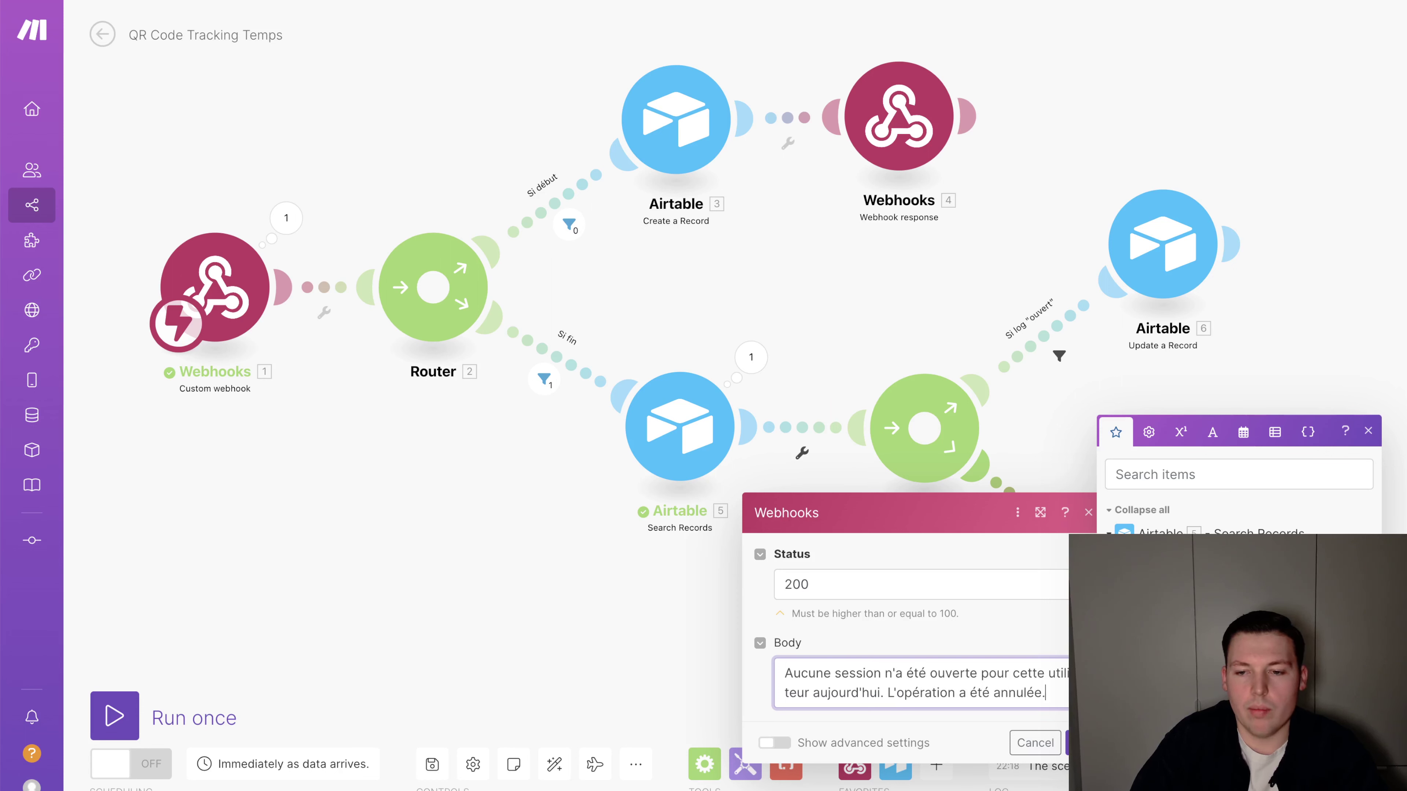
# Add a Webhook response after Update a Record whose body begins 'Fin de session.'
pyautogui.click(1068, 742)
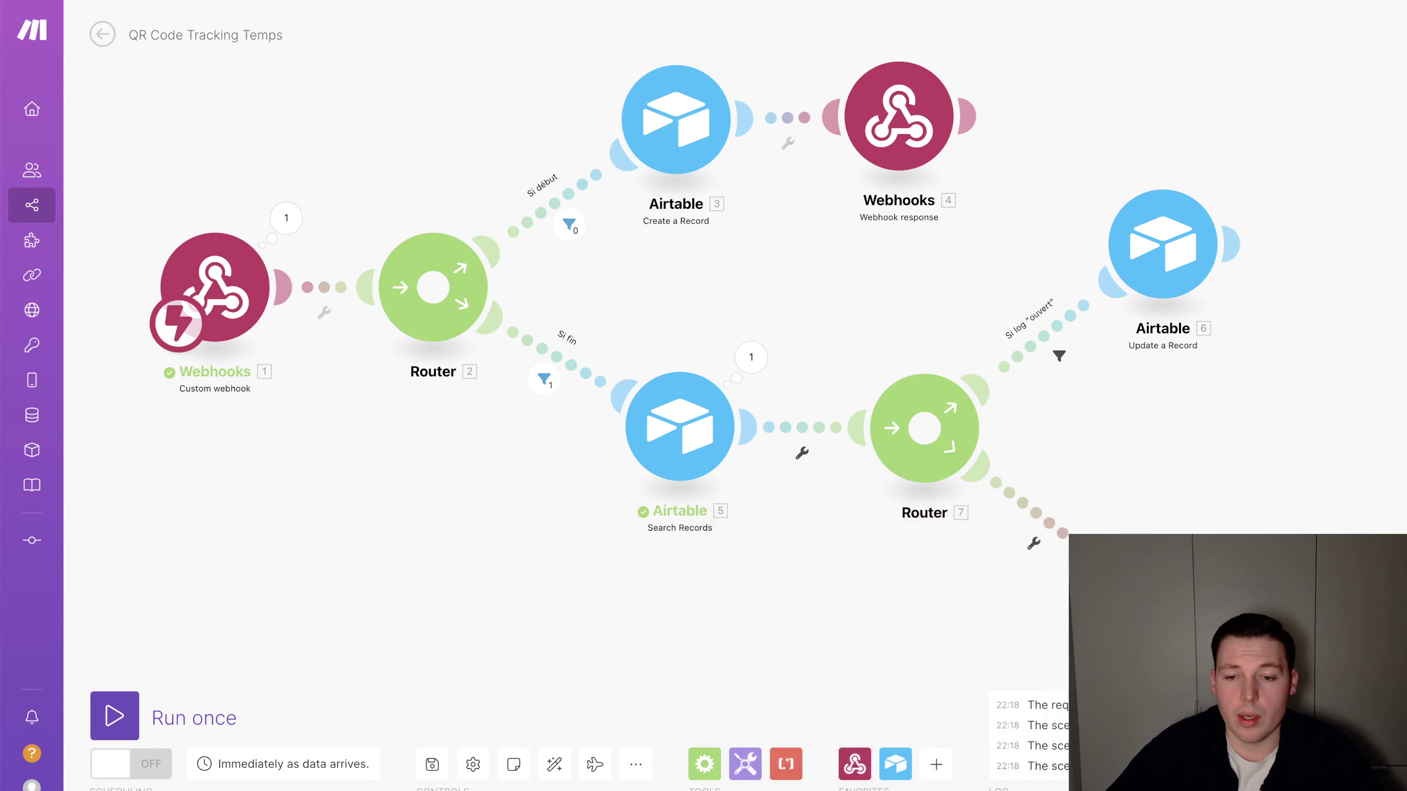
pyautogui.hscroll(5, 1149, 487)
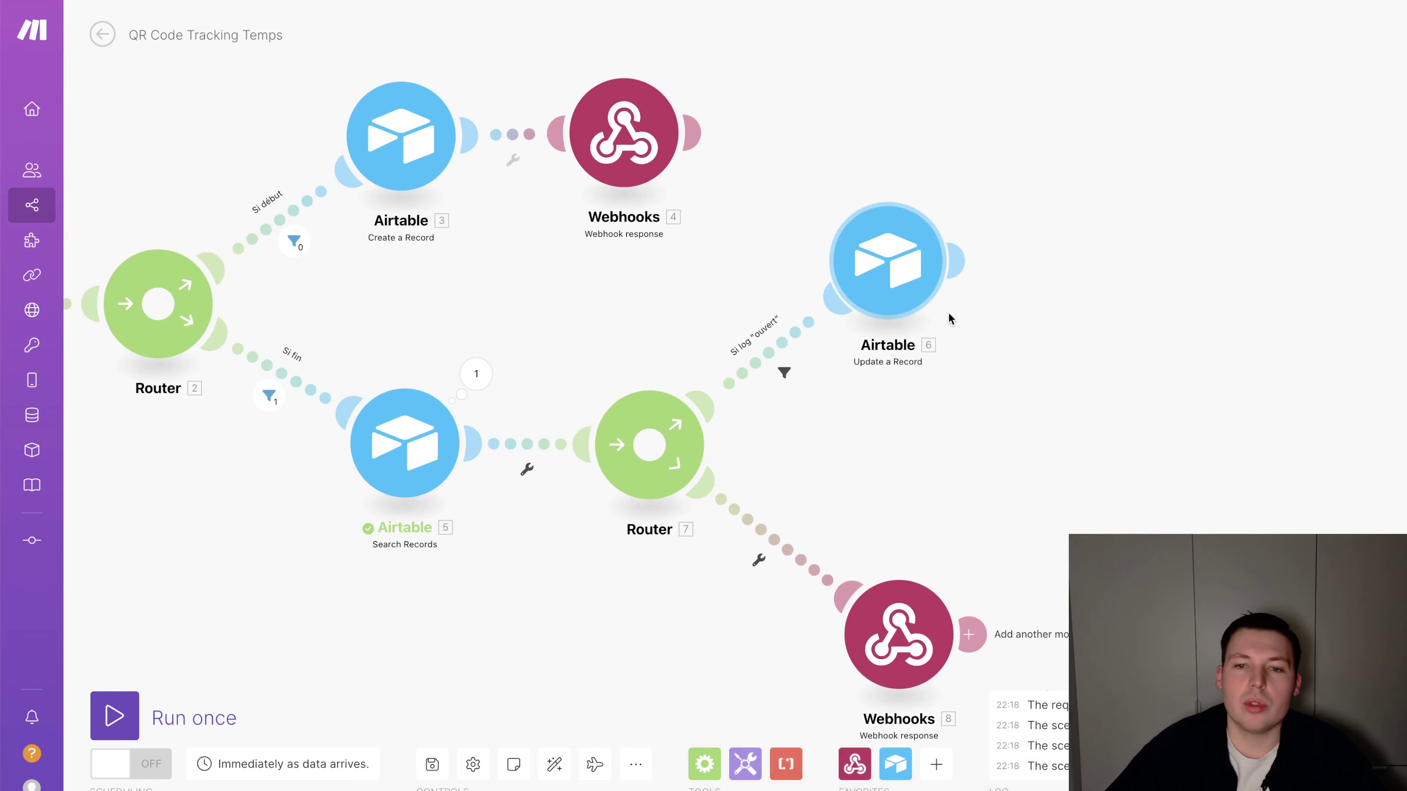
pyautogui.click(967, 270)
pyautogui.click(792, 198)
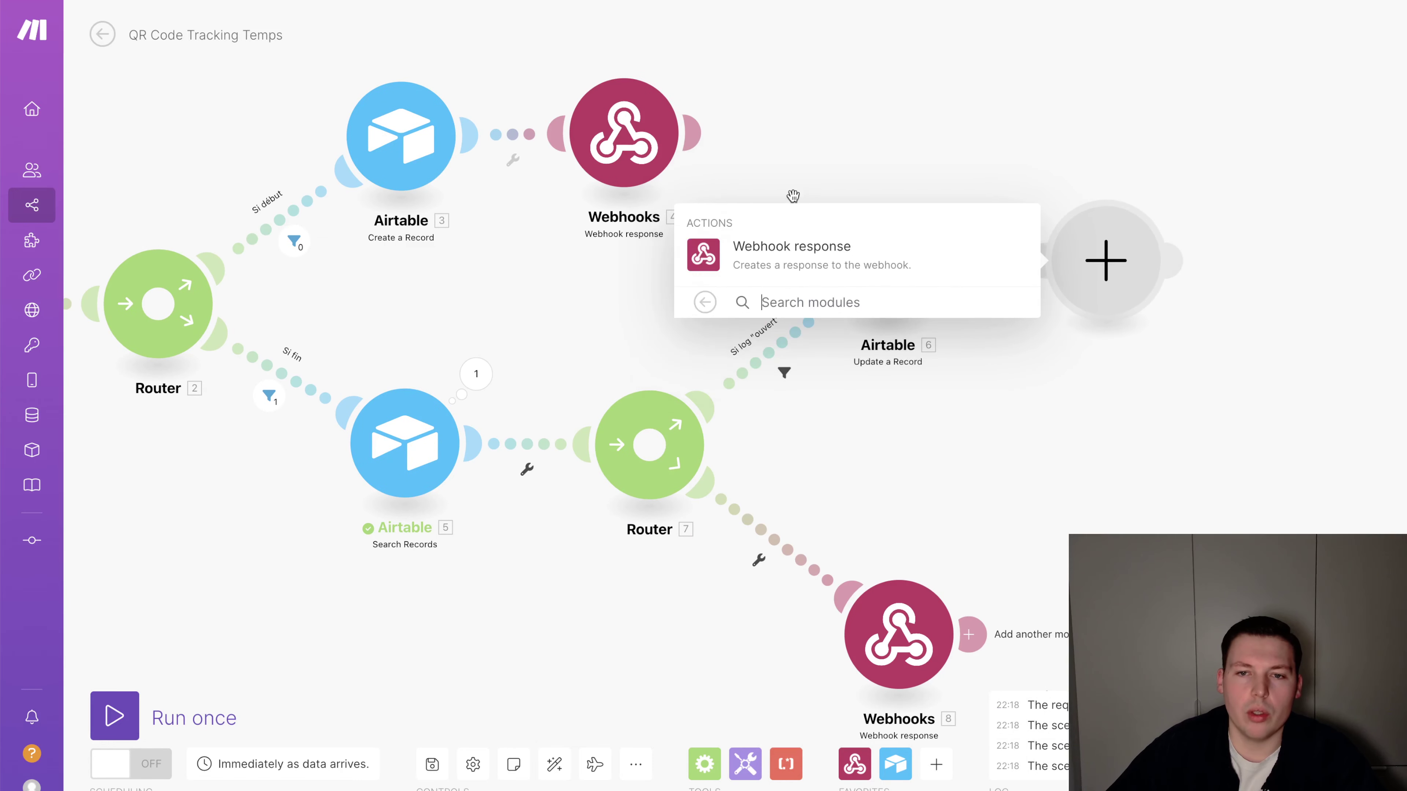
pyautogui.click(834, 248)
pyautogui.click(794, 313)
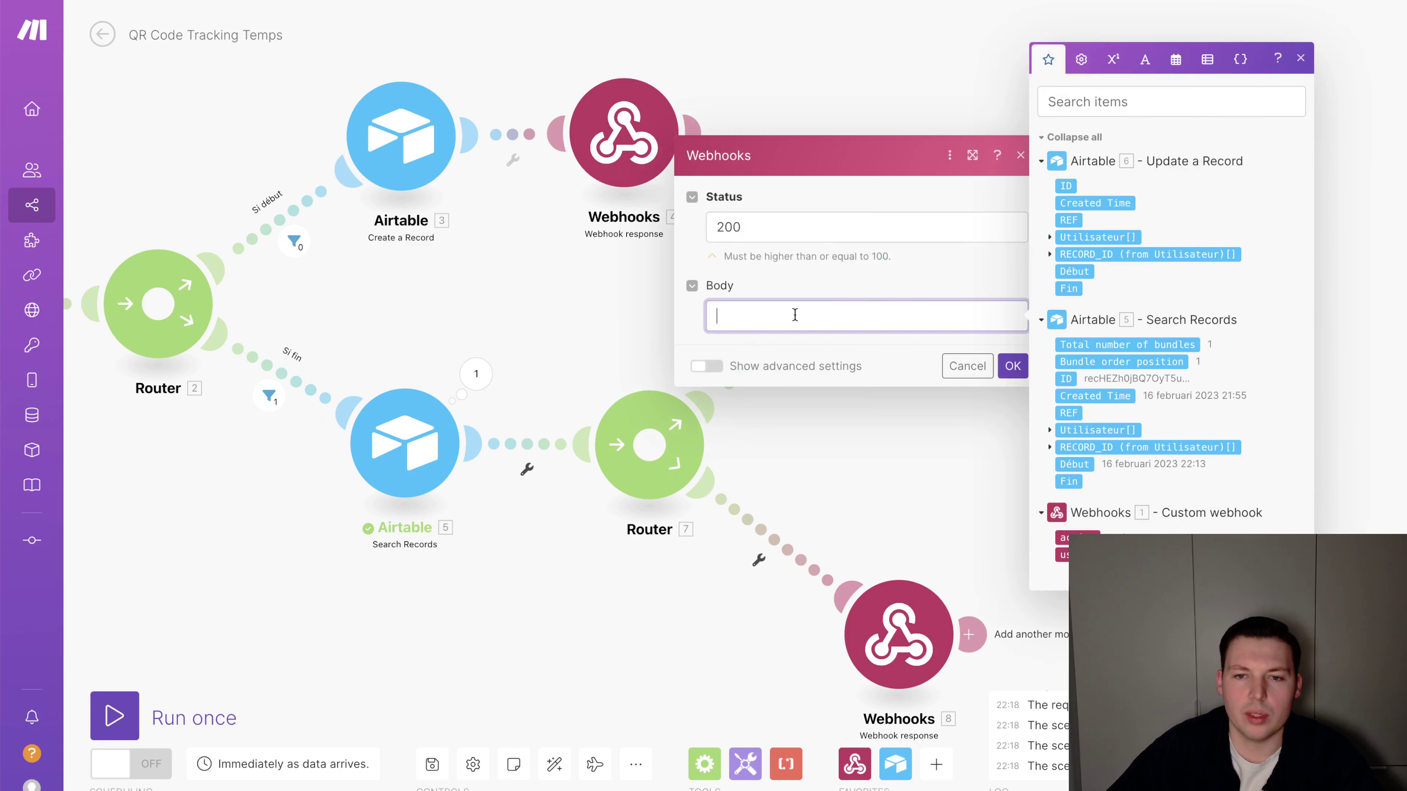
pyautogui.write('Fin de session.')
pyautogui.press('Return')
pyautogui.press('Return')
# Add Début and Fin lines using formatDate with DD/MM/YYYY HH:mm, then confirm the response
pyautogui.write('Dénbut ')
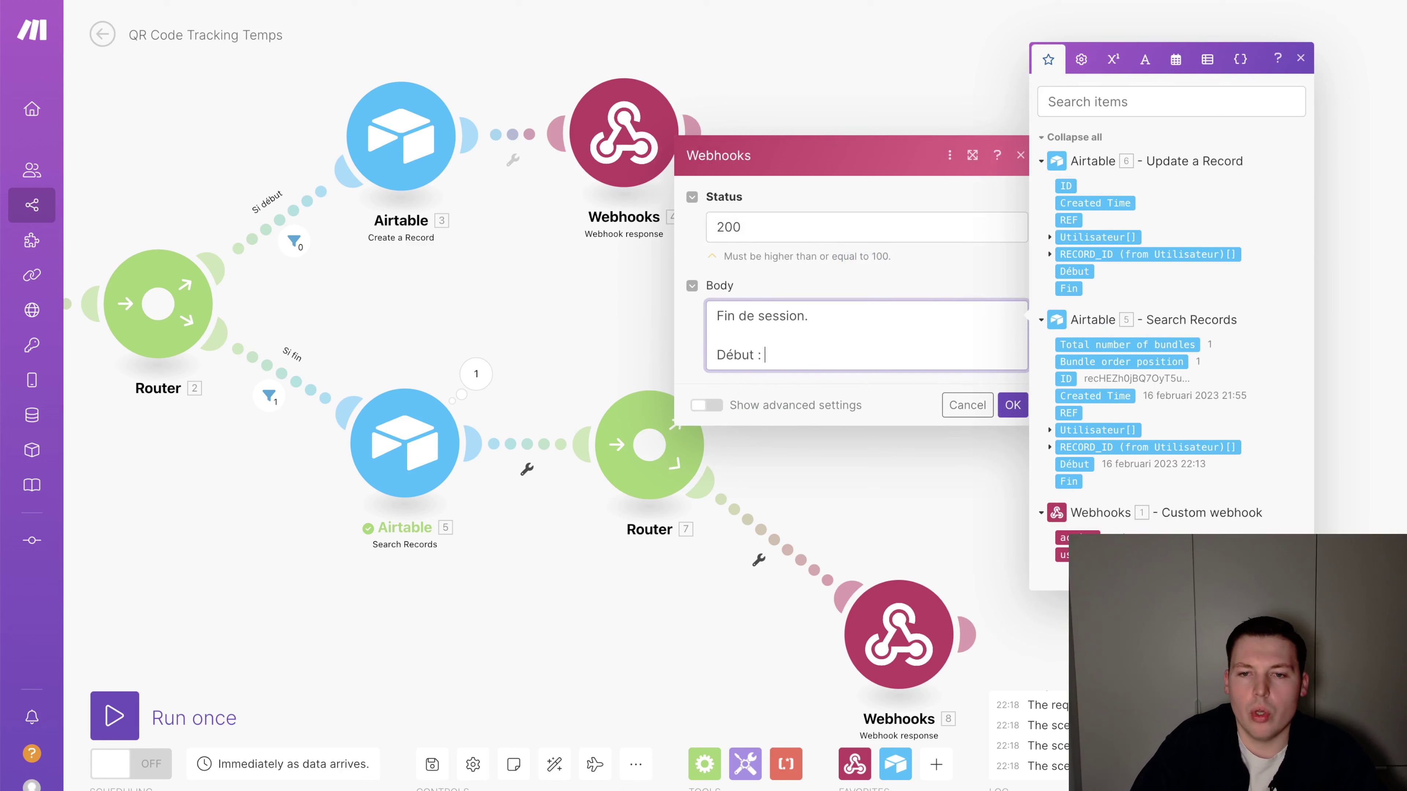
pyautogui.write(': formatDat')
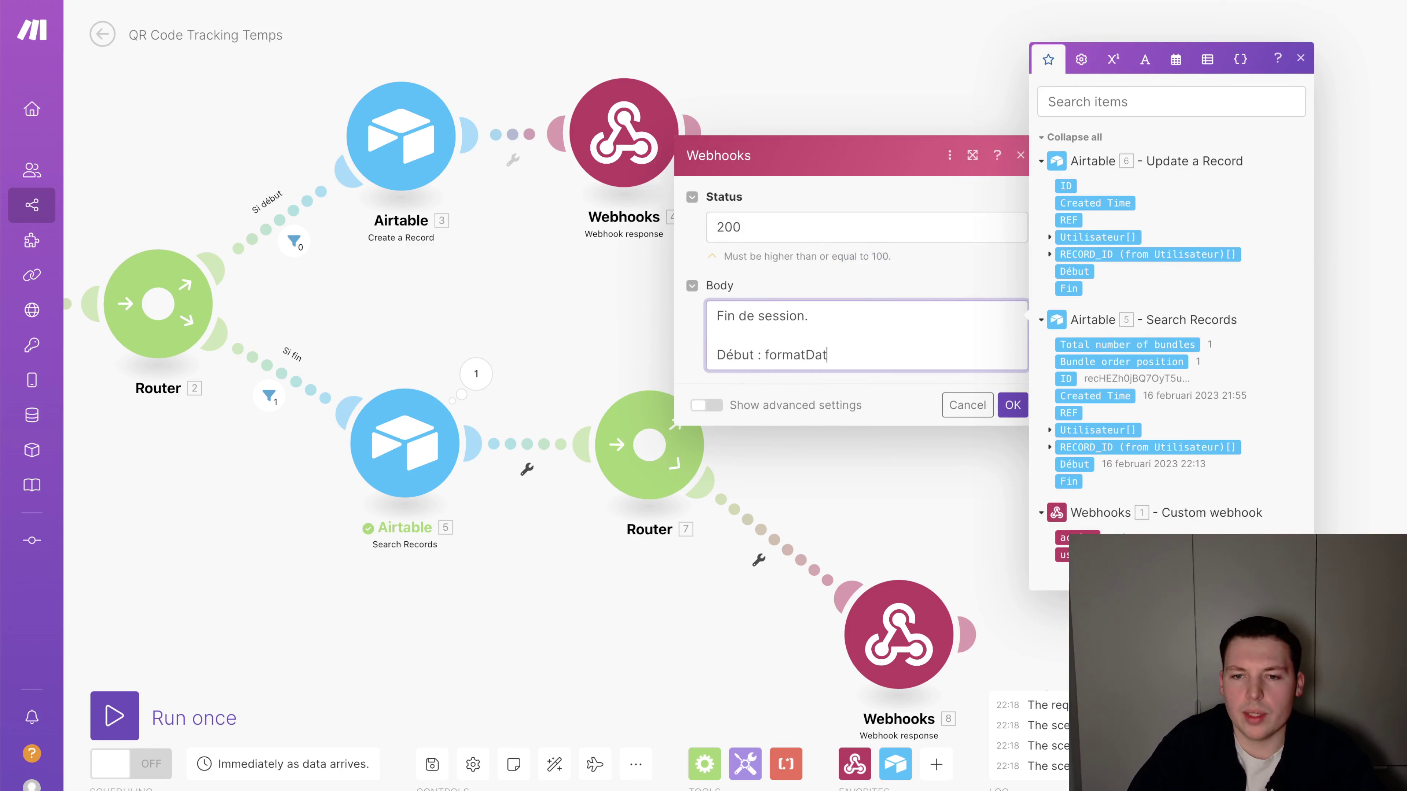
pyautogui.write('e(')
pyautogui.press('Return')
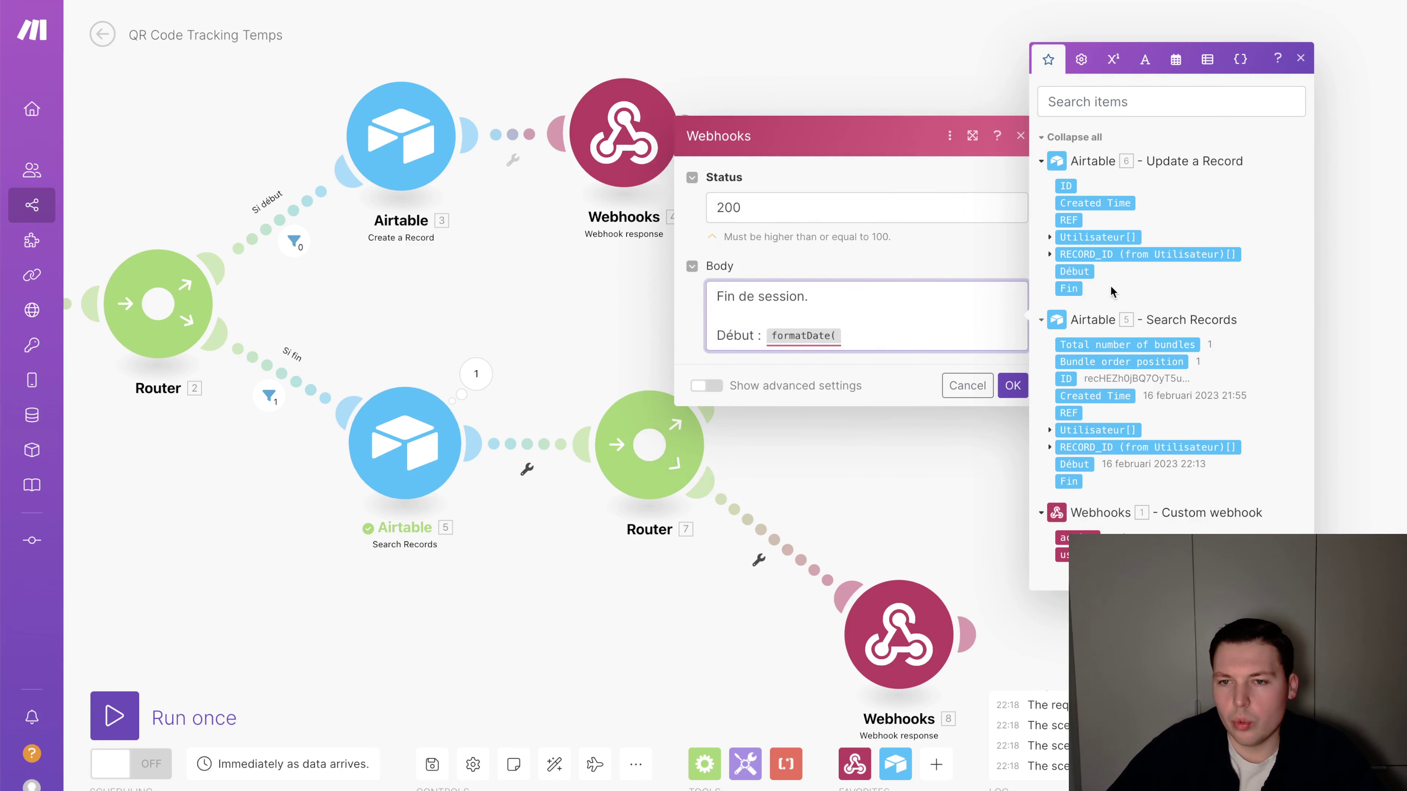
pyautogui.click(1069, 272)
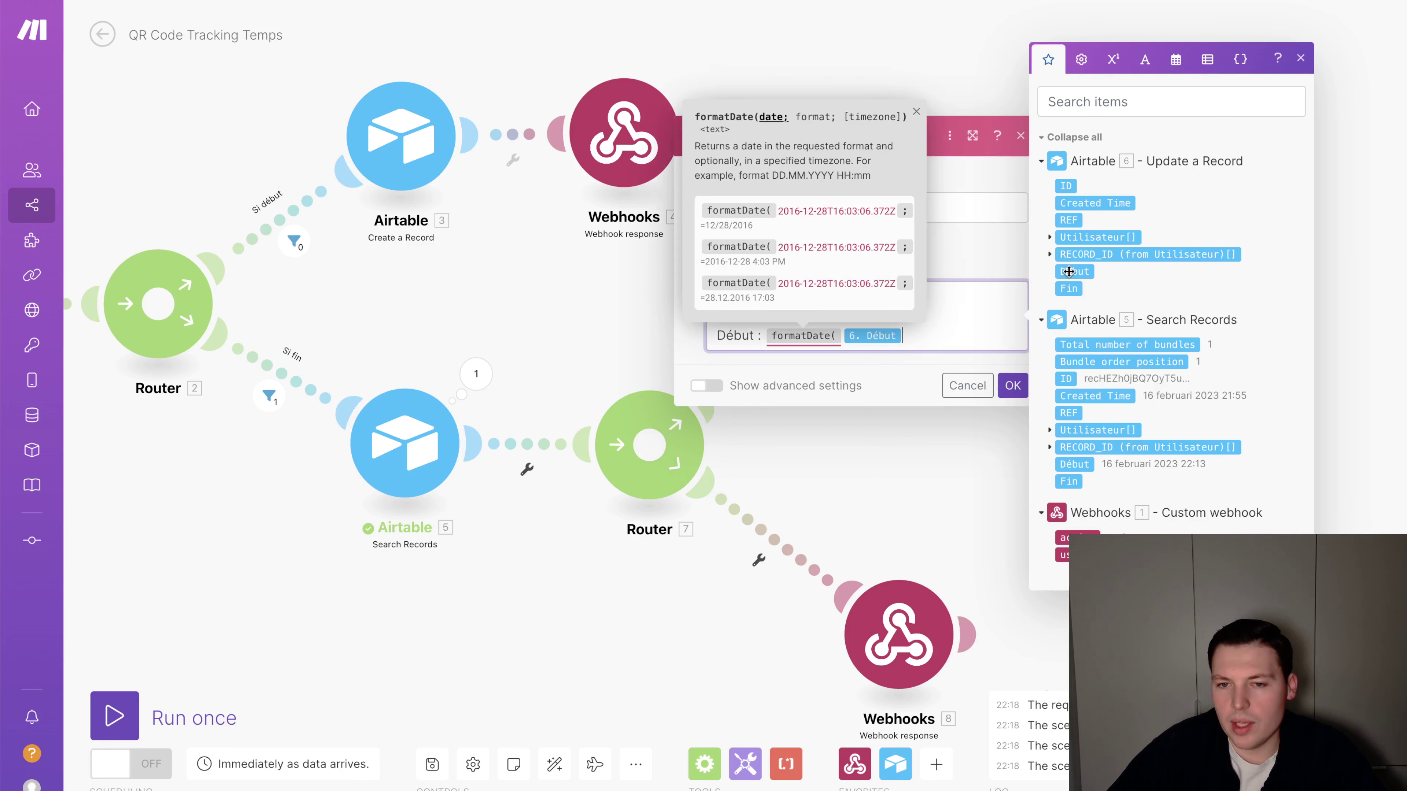
pyautogui.write(';DDD')
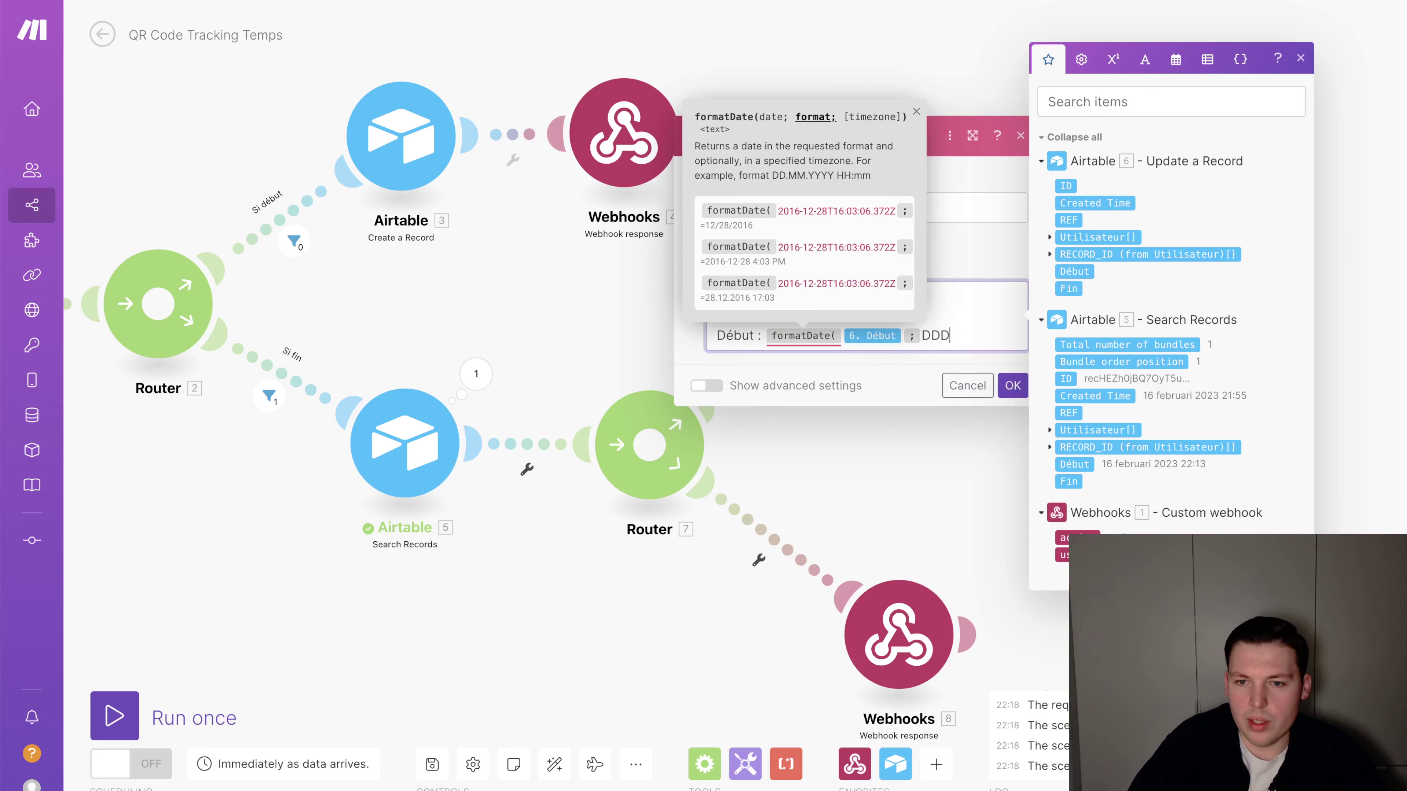
pyautogui.press('BackSpace')
pyautogui.write('/MM/YYY')
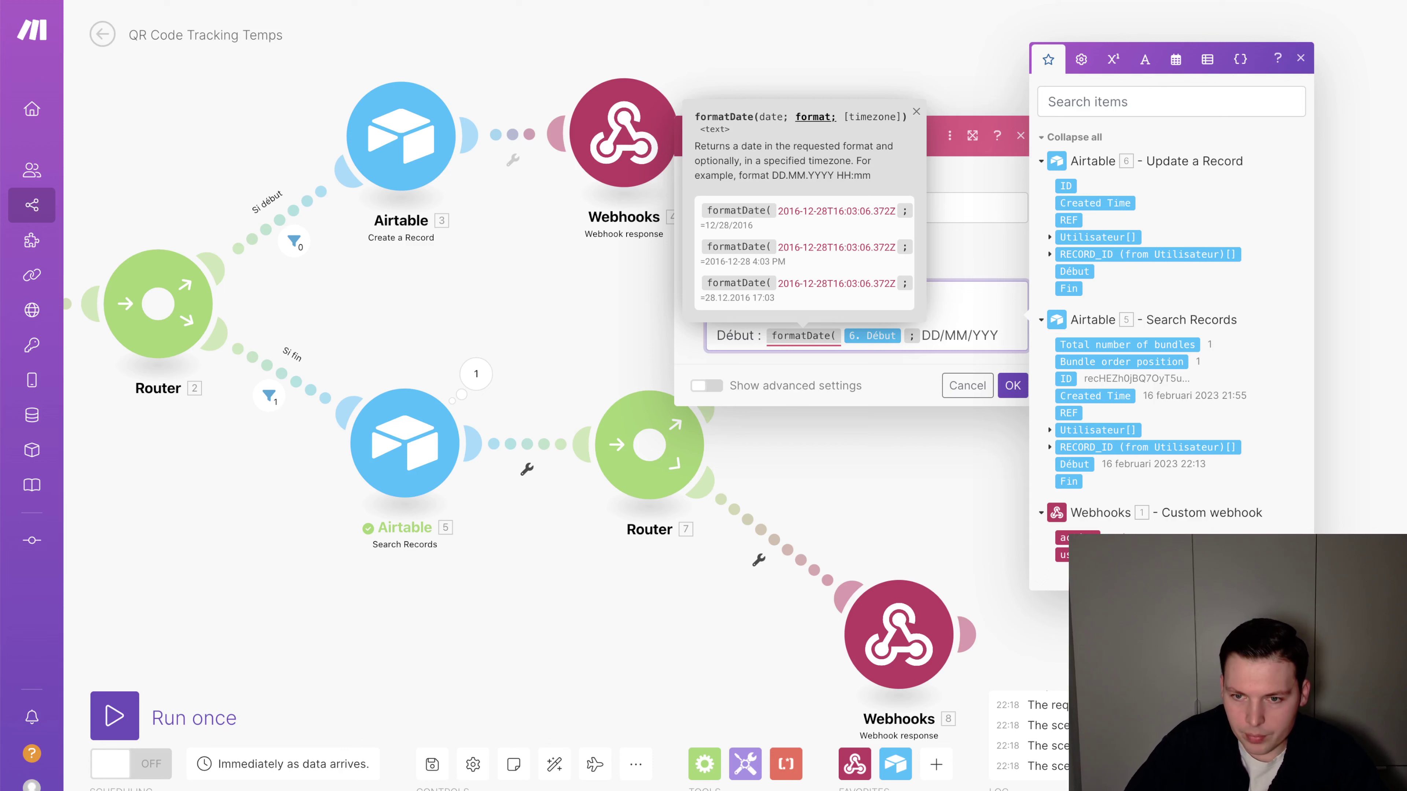
pyautogui.write('Y HH:mm)')
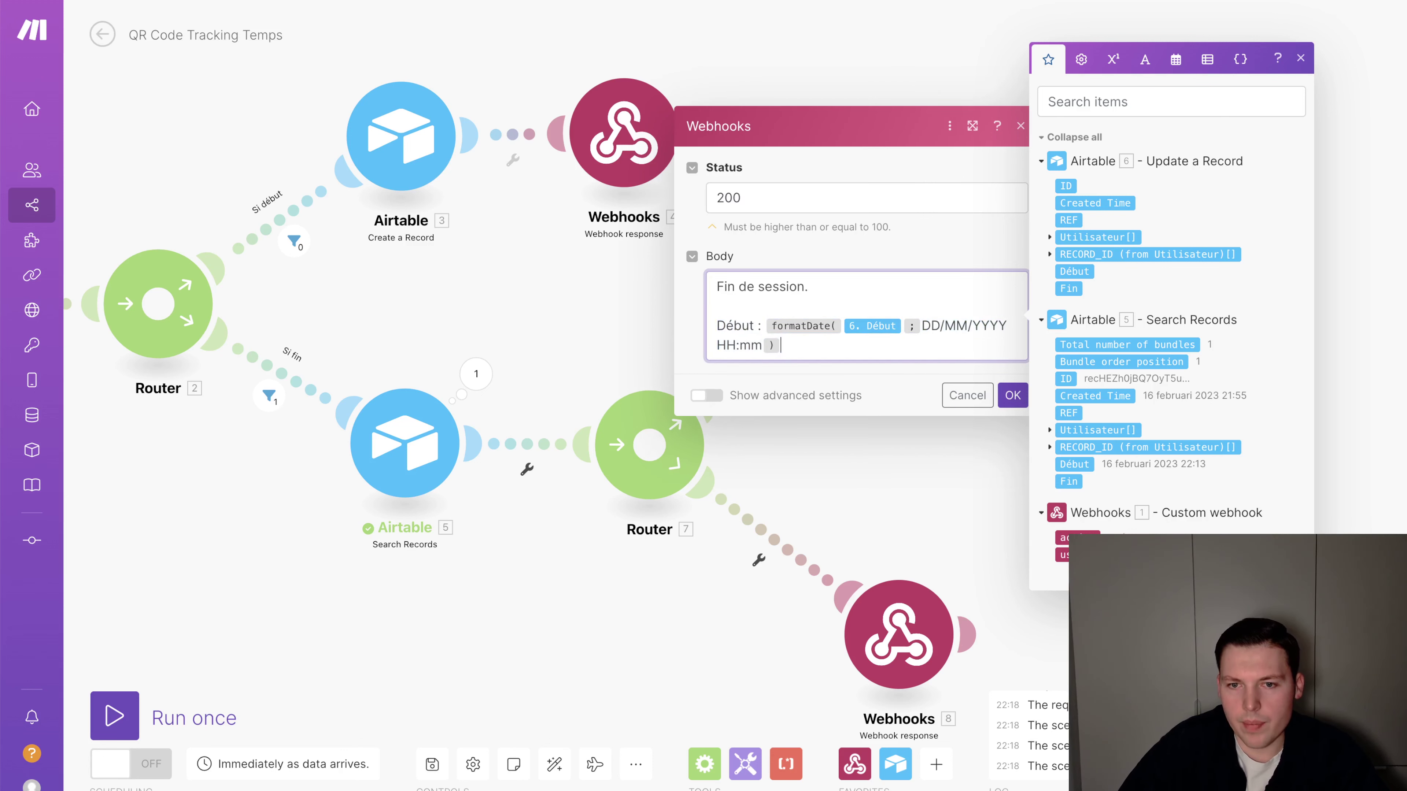
pyautogui.press('Return')
pyautogui.write('Début : formatDate(6.`Début`; DD/MM/YYYY HH:mm)')
pyautogui.doubleClick(735, 365)
pyautogui.write('Fin')
pyautogui.click(855, 365)
pyautogui.press('BackSpace')
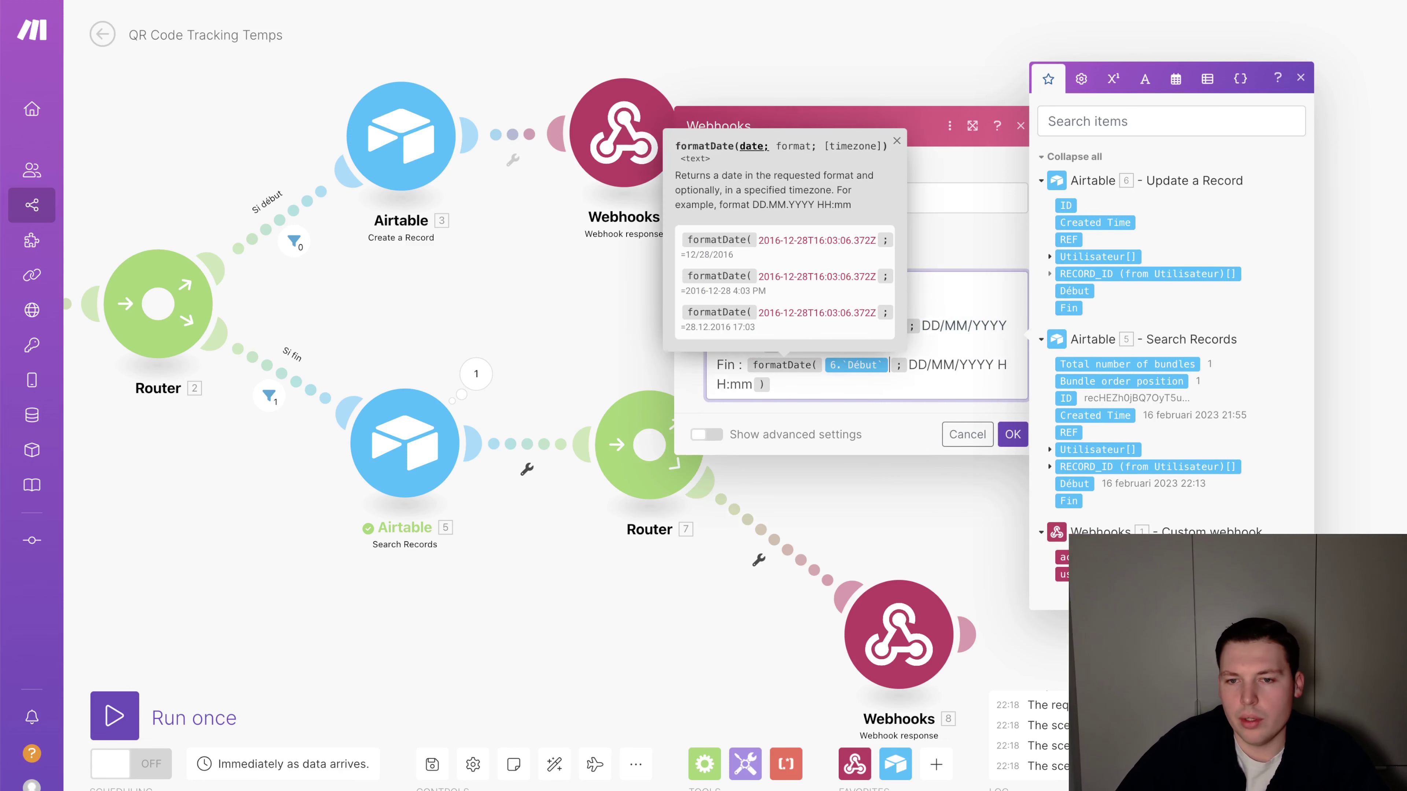
pyautogui.click(1068, 307)
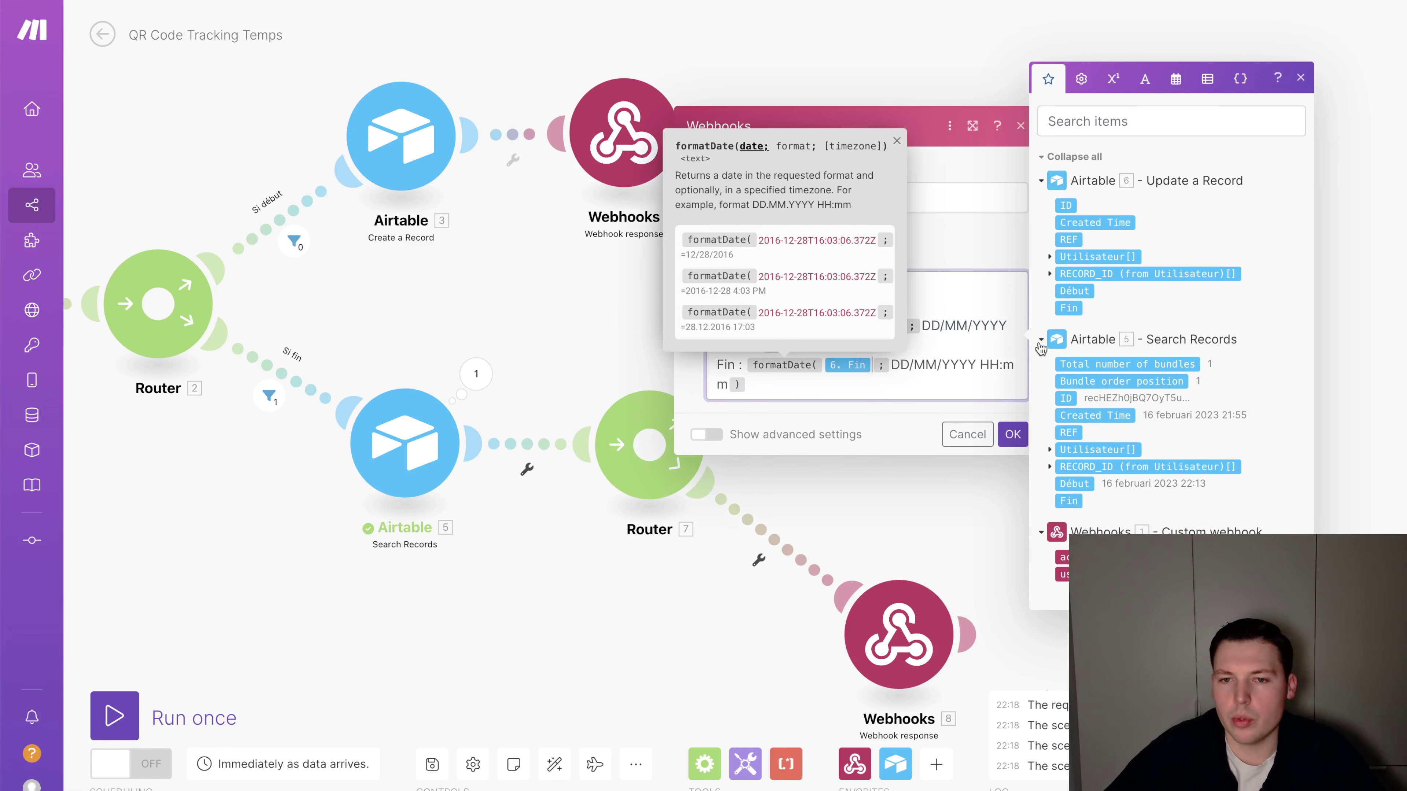
pyautogui.click(1012, 414)
pyautogui.scroll(-3, 492, 636)
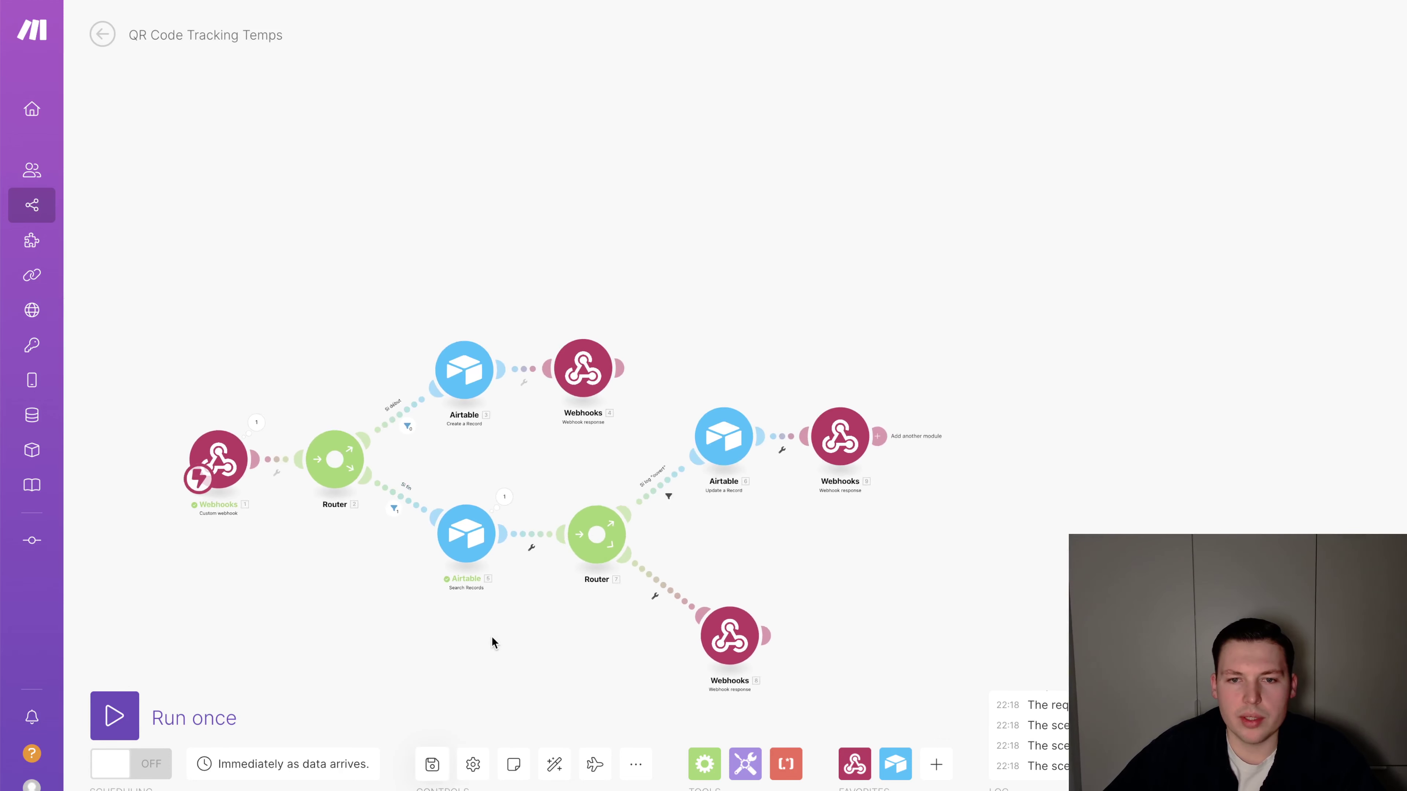
# Open the second user's 'Lien début session QR' link and read the session-started confirmation
pyautogui.click(140, 763)
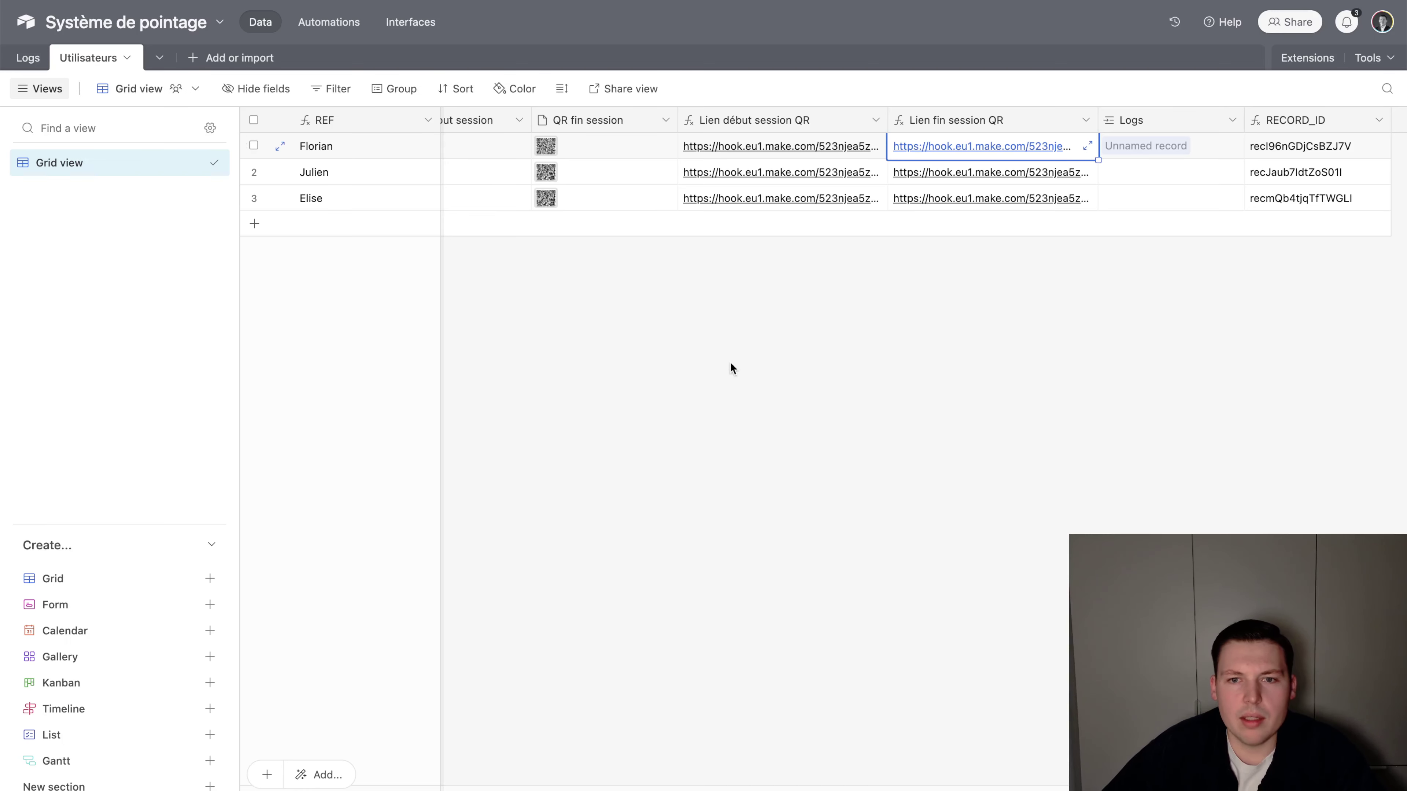
pyautogui.click(714, 175)
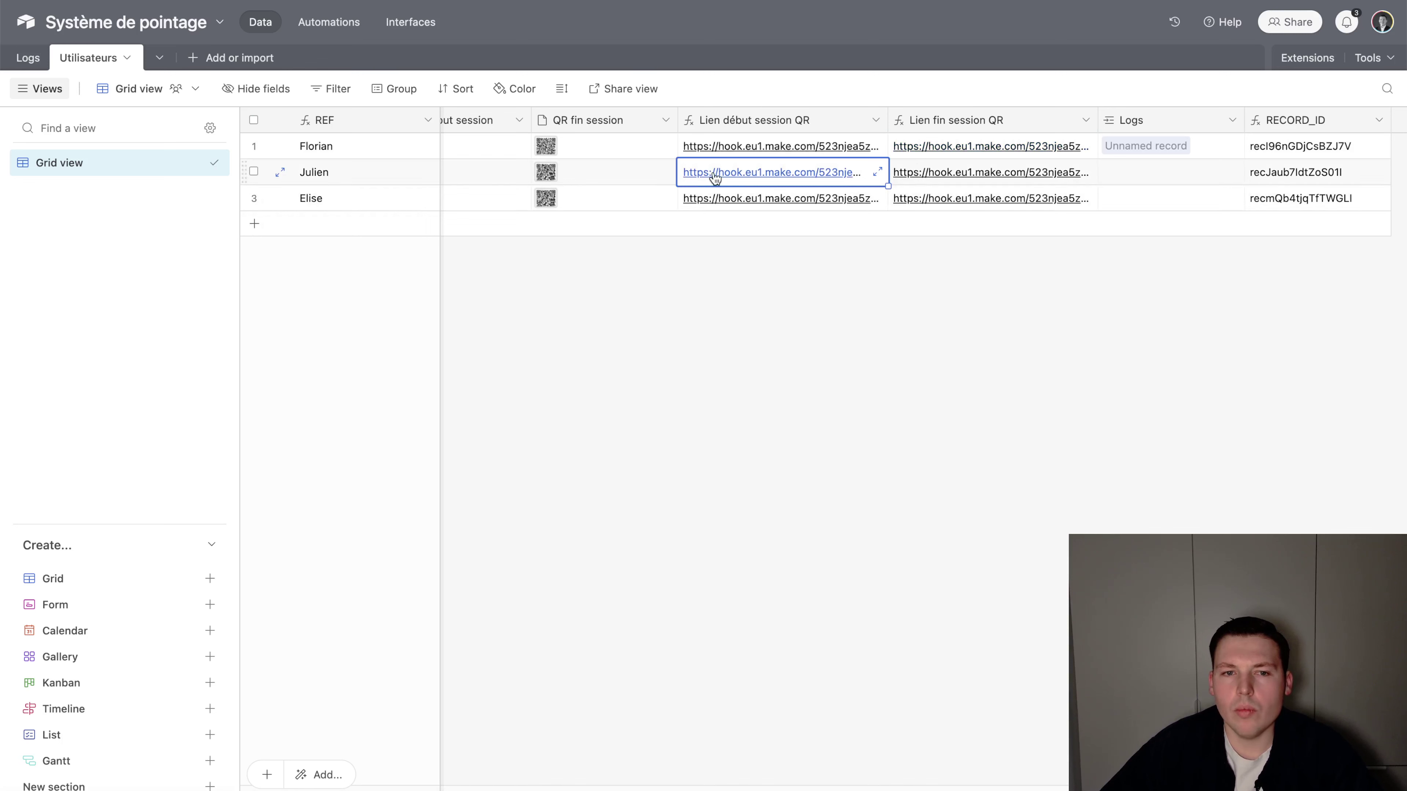
pyautogui.click(724, 173)
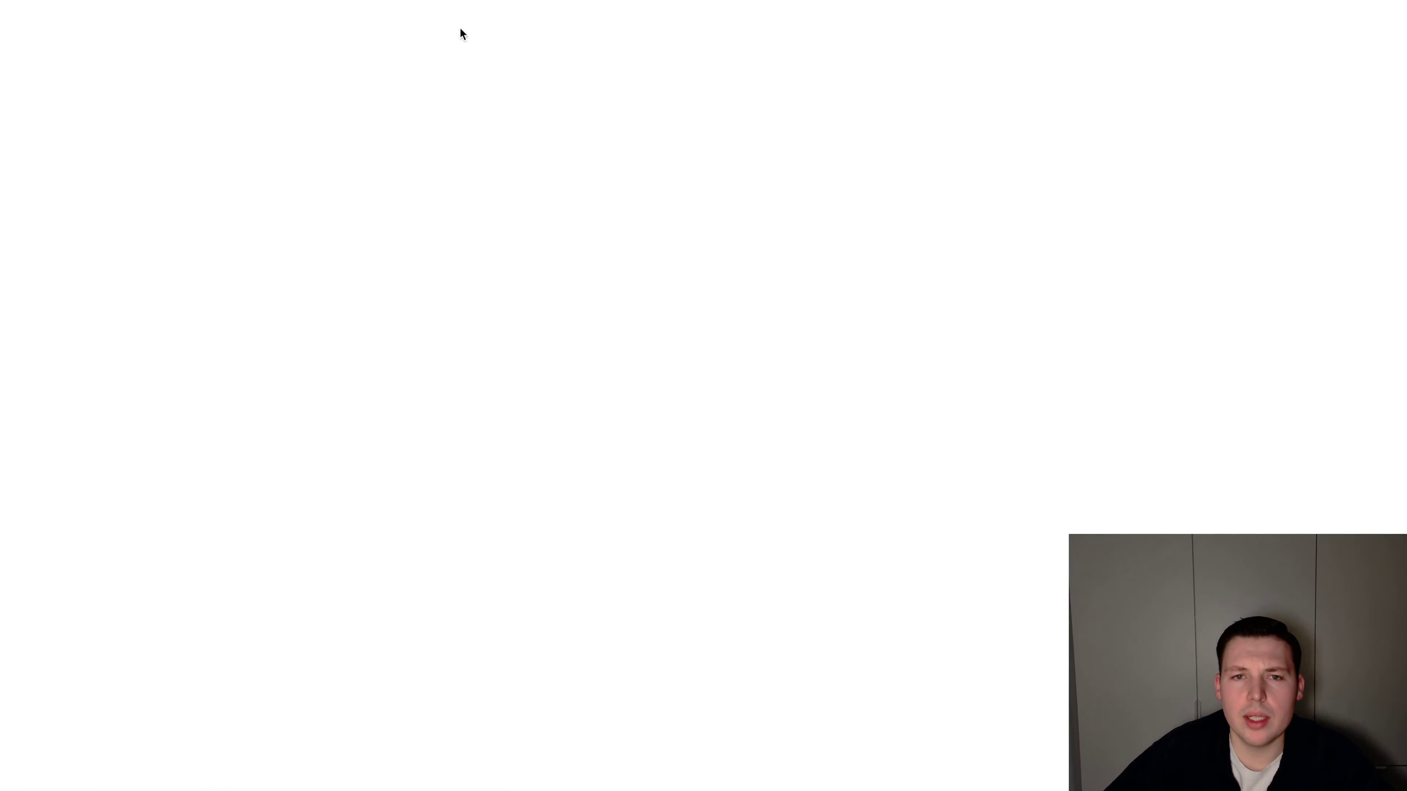
pyautogui.moveTo(187, 46); pyautogui.dragTo(7, 17)
pyautogui.click(43, 20)
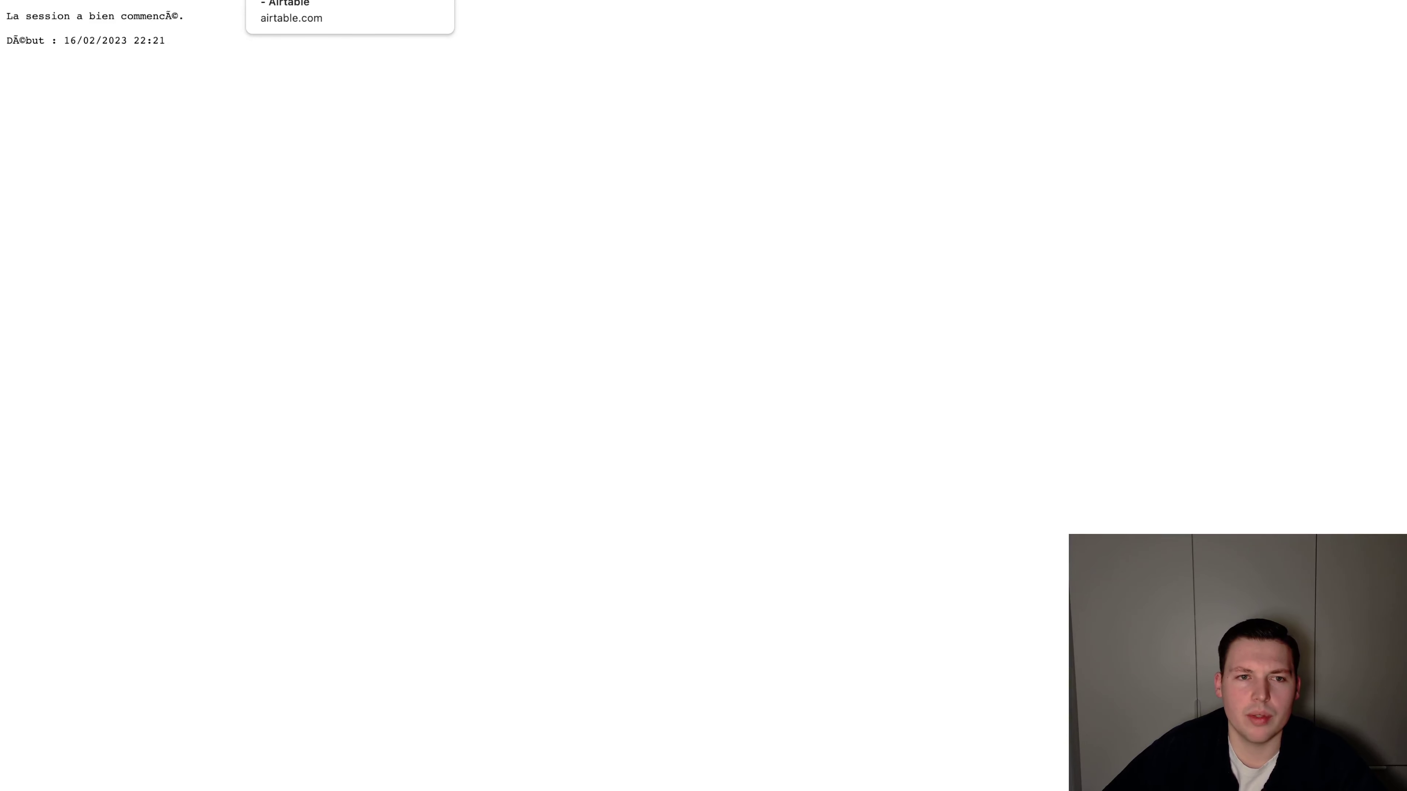
pyautogui.click(299, 0)
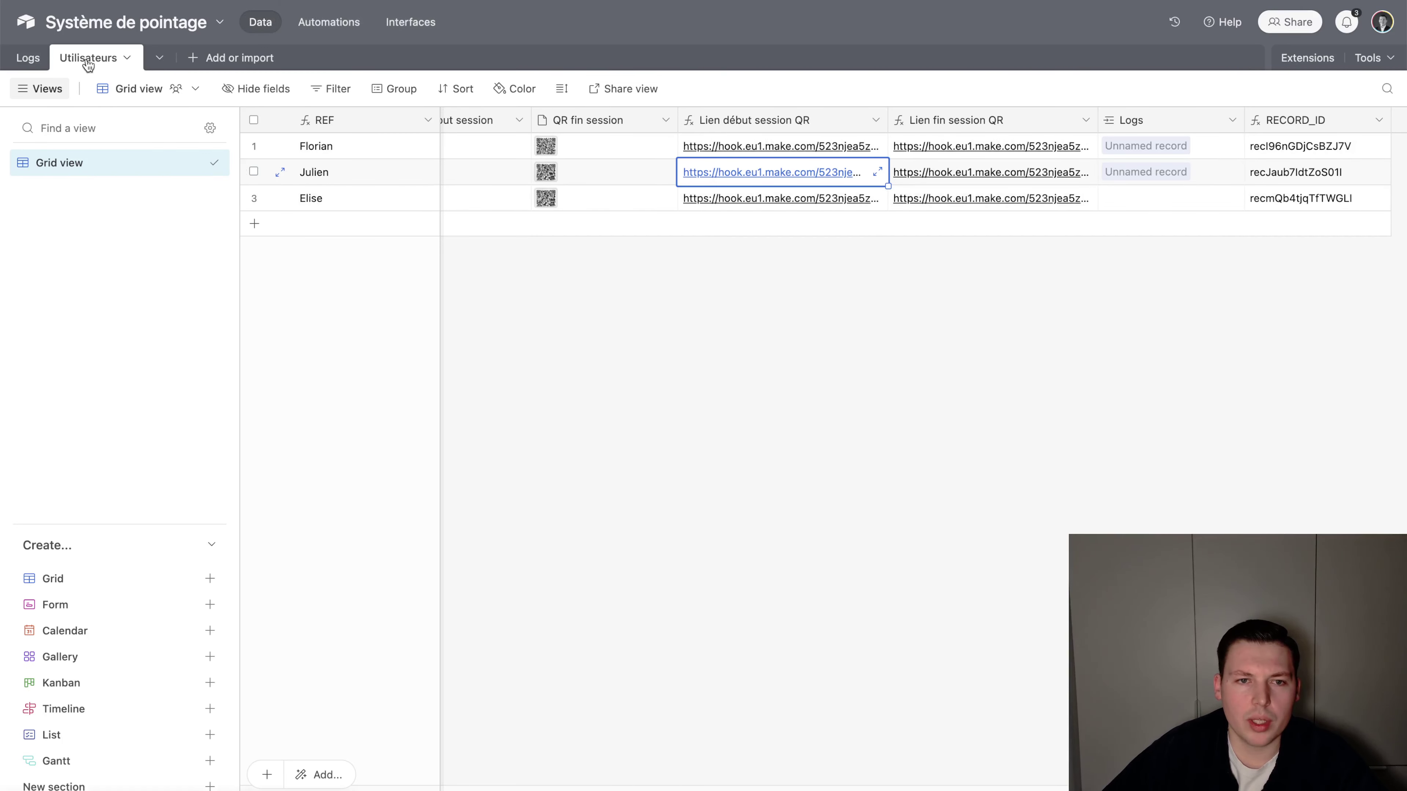
# Check the Logs table for the second user's new entry with Début 22:21
pyautogui.click(28, 58)
pyautogui.click(546, 232)
pyautogui.click(818, 229)
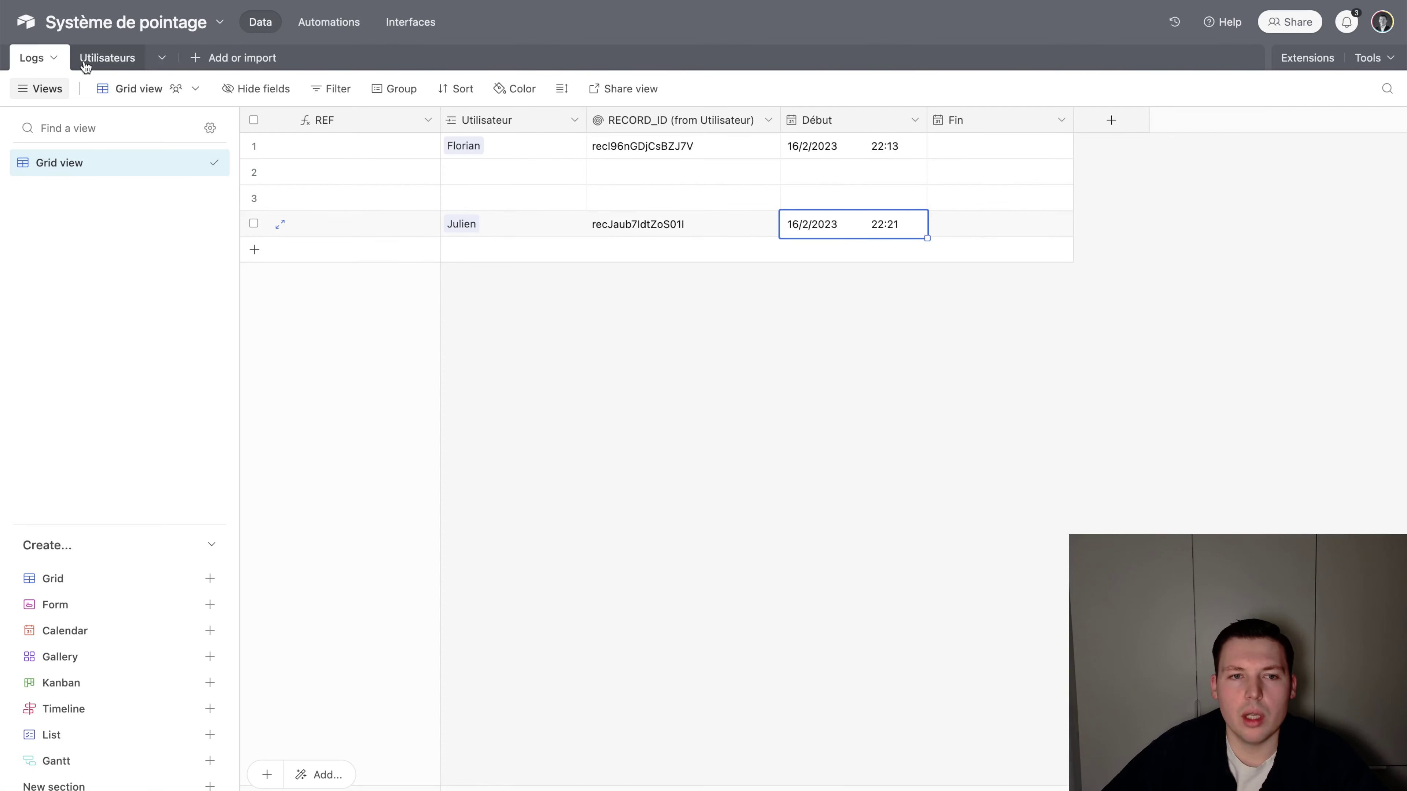
pyautogui.click(108, 59)
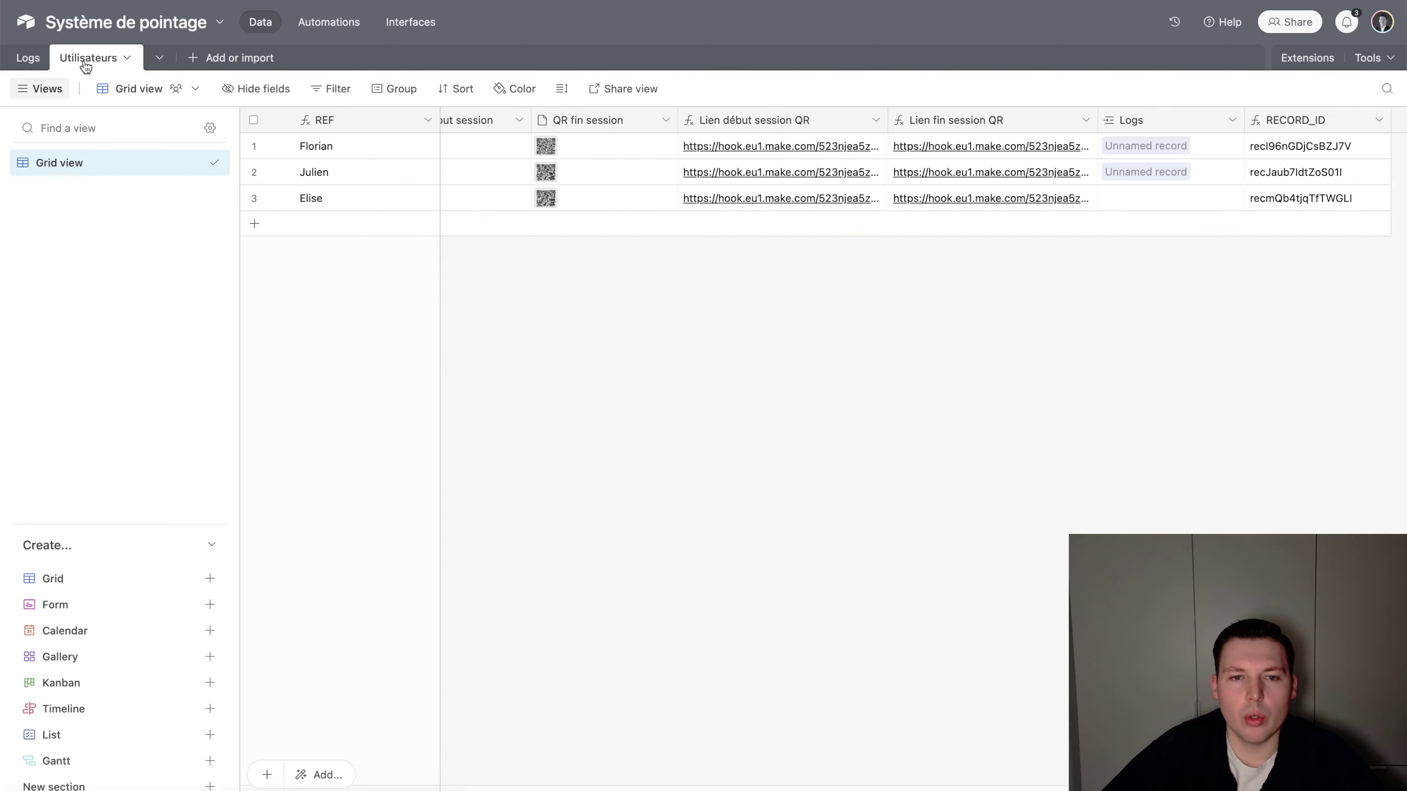
# Open the second user's 'Lien fin session QR' link and read the Fin time 16/02/2023 22:22
pyautogui.click(964, 173)
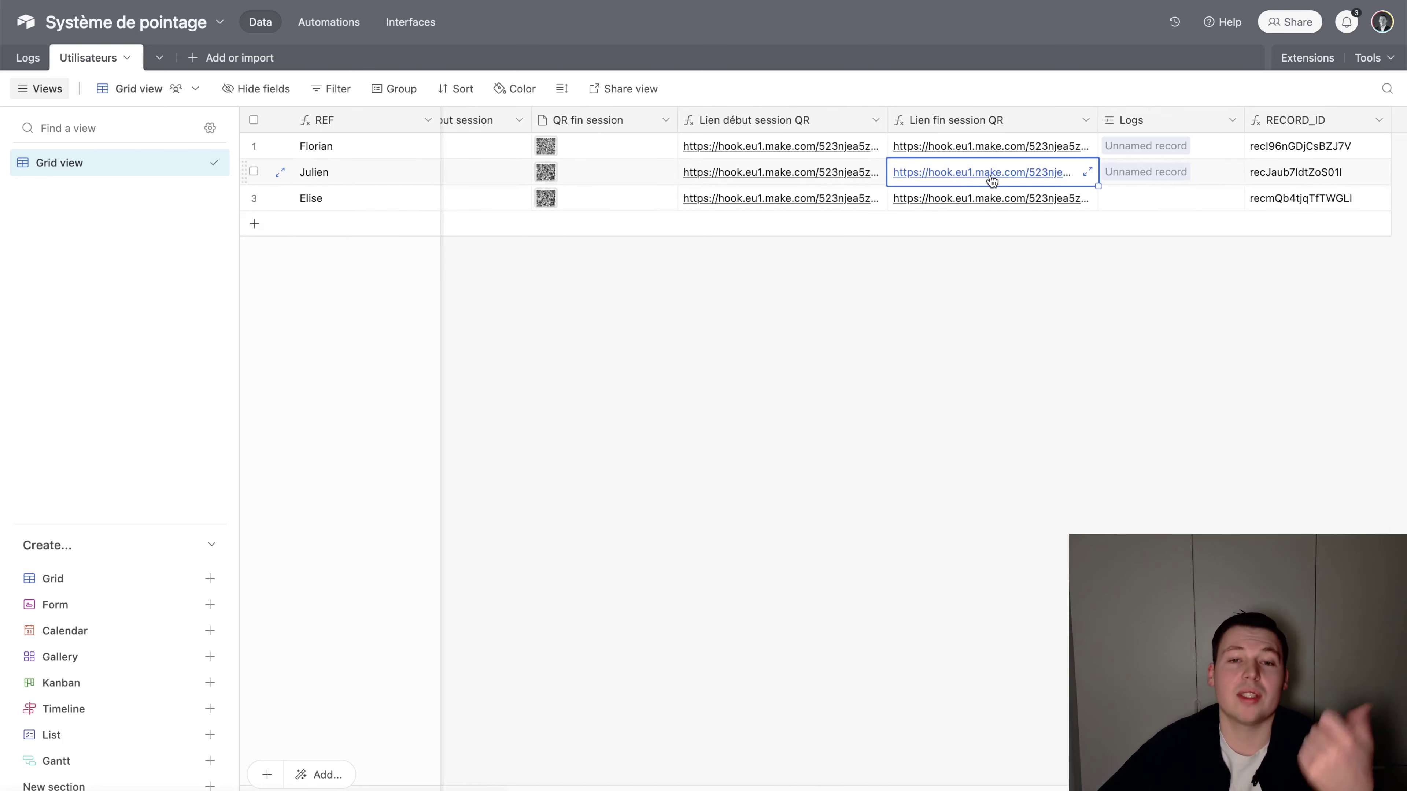
pyautogui.click(991, 177)
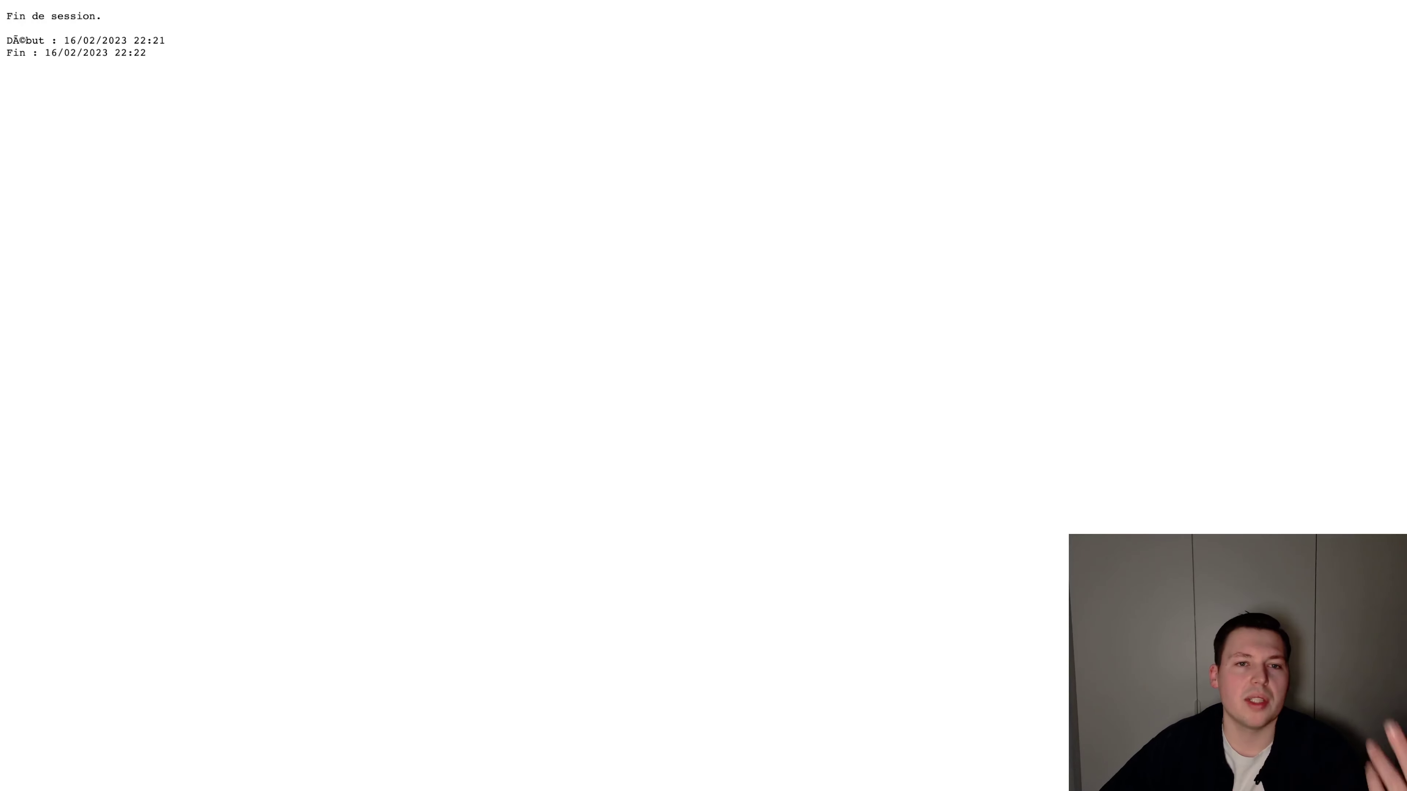
pyautogui.moveTo(102, 17); pyautogui.dragTo(186, 45)
pyautogui.moveTo(26, 53); pyautogui.dragTo(262, 61)
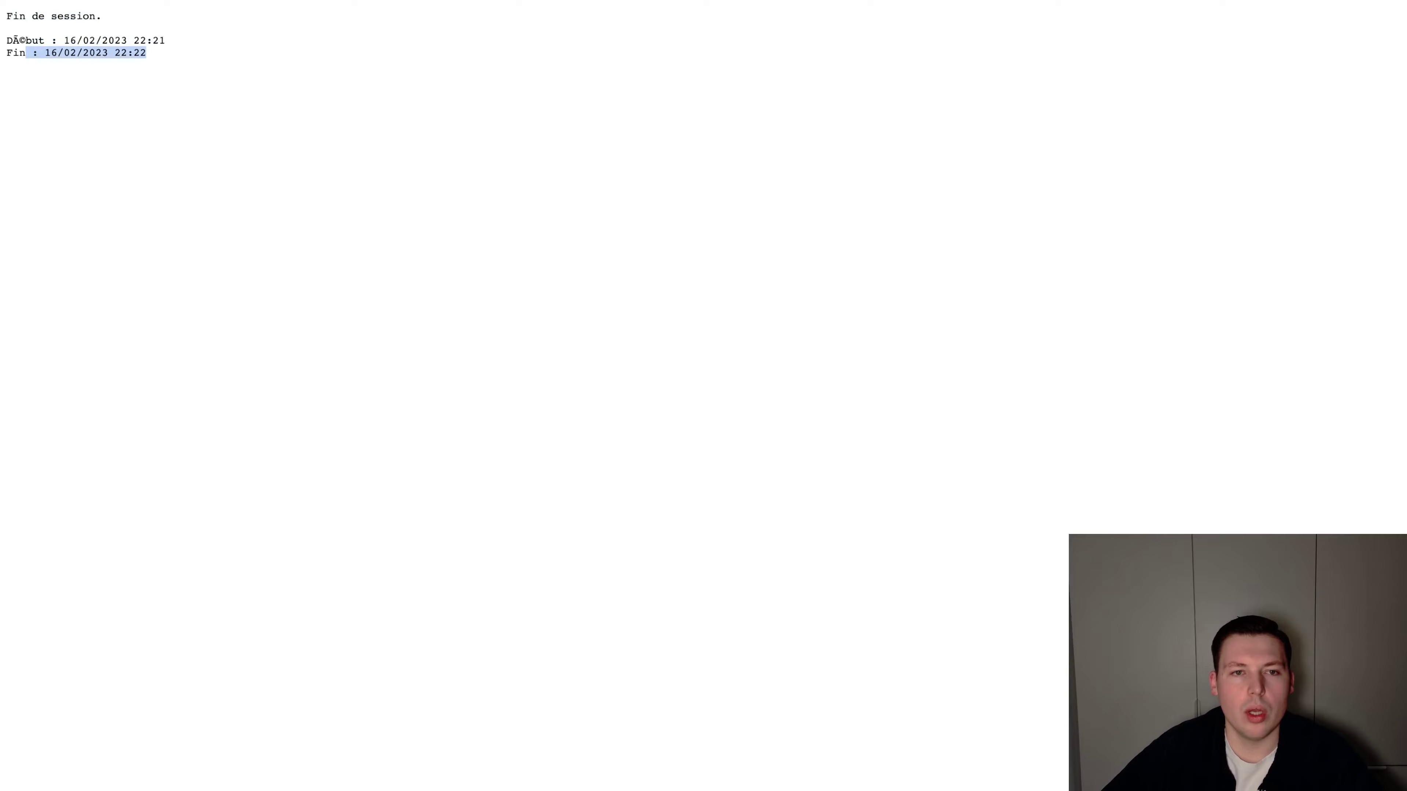
pyautogui.press('super+w')
# In the Logs table, delete the stray empty record, then go back to Utilisateurs
pyautogui.click(22, 63)
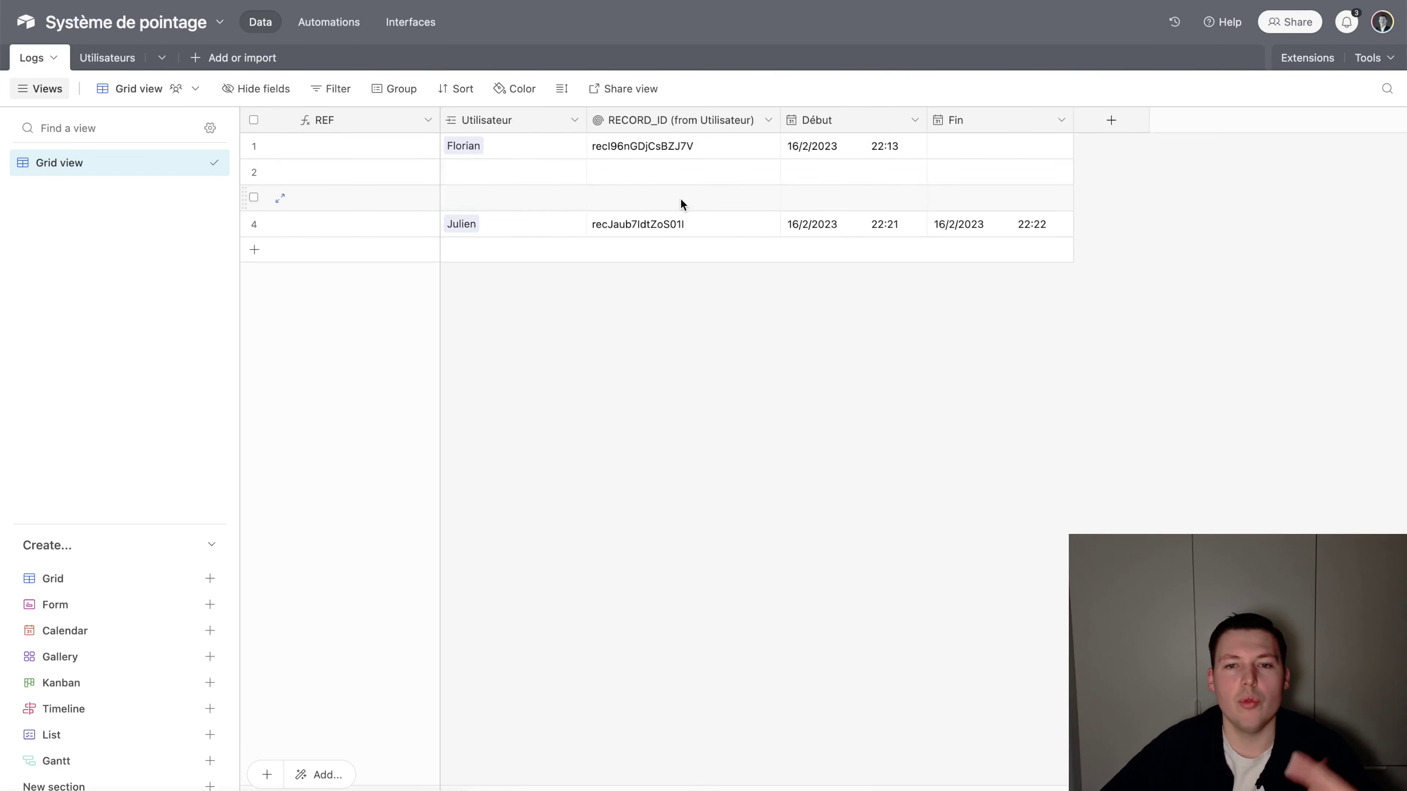
pyautogui.click(493, 252)
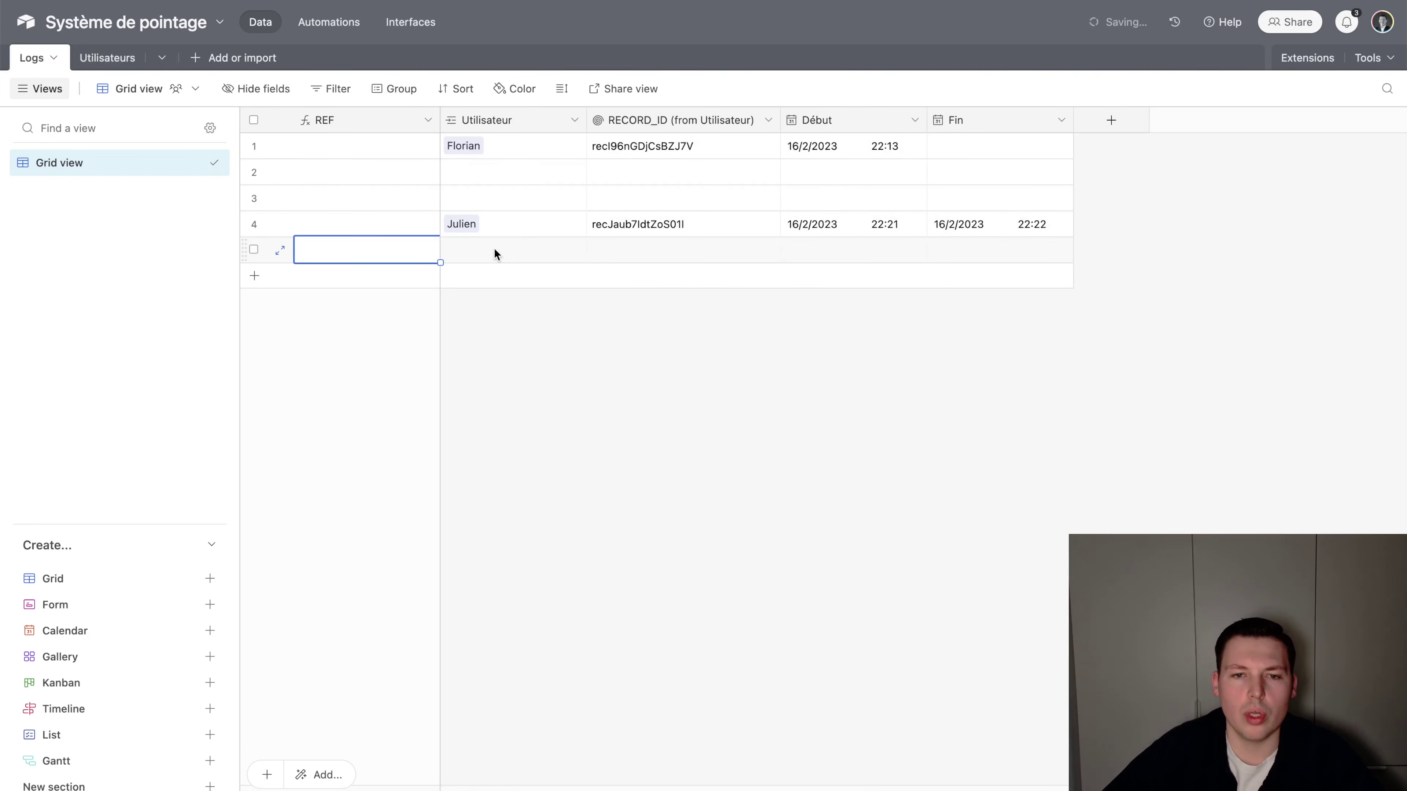
pyautogui.rightClick(498, 258)
pyautogui.click(591, 519)
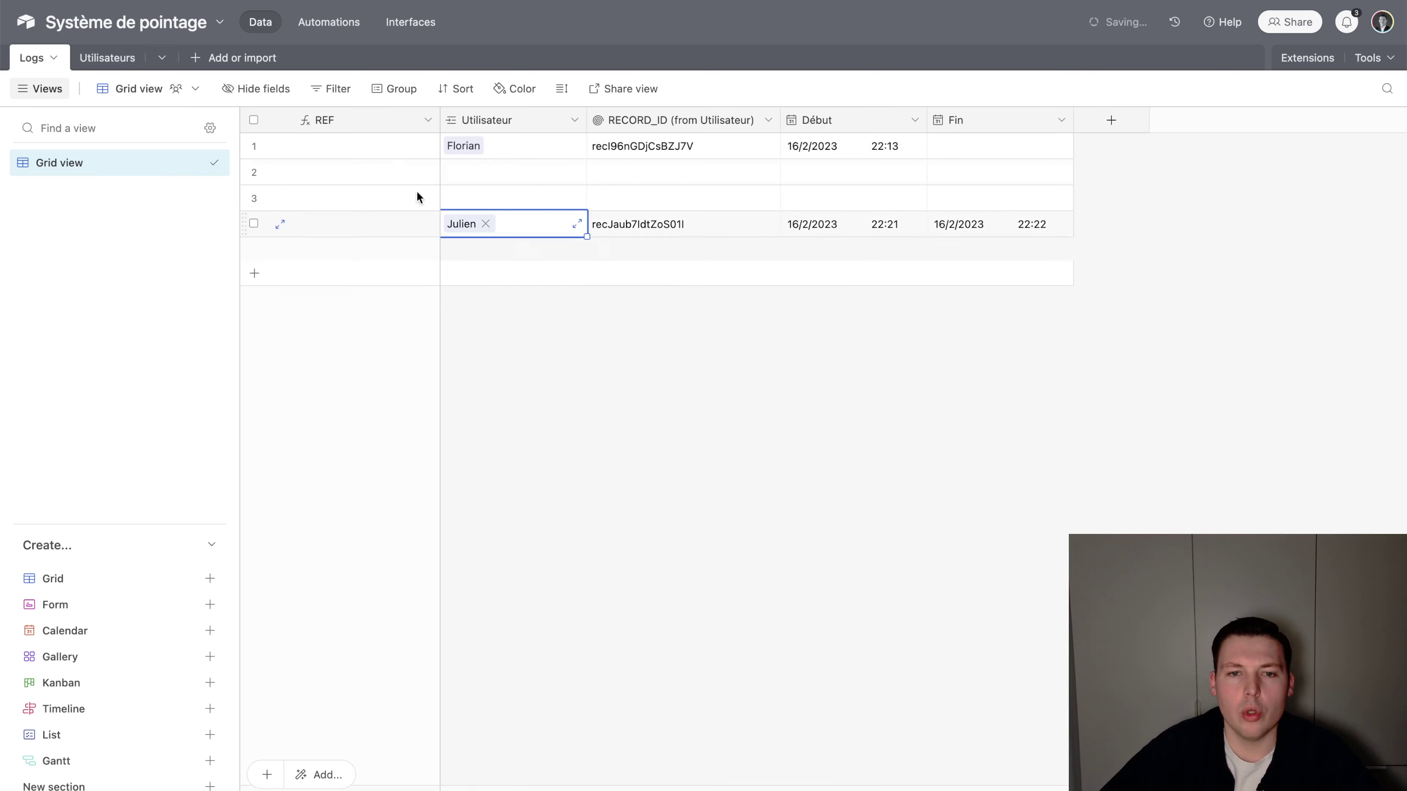
pyautogui.click(111, 58)
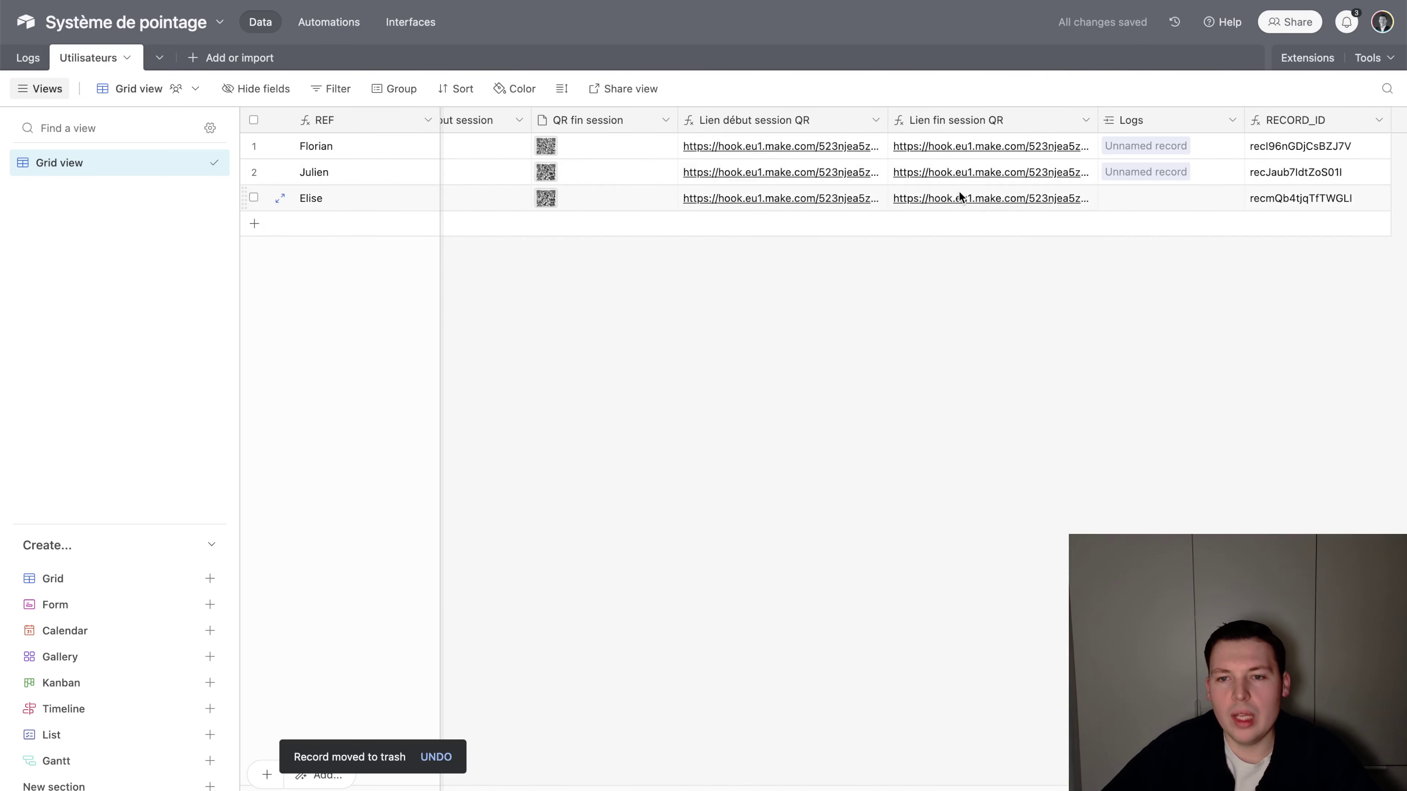
pyautogui.click(906, 198)
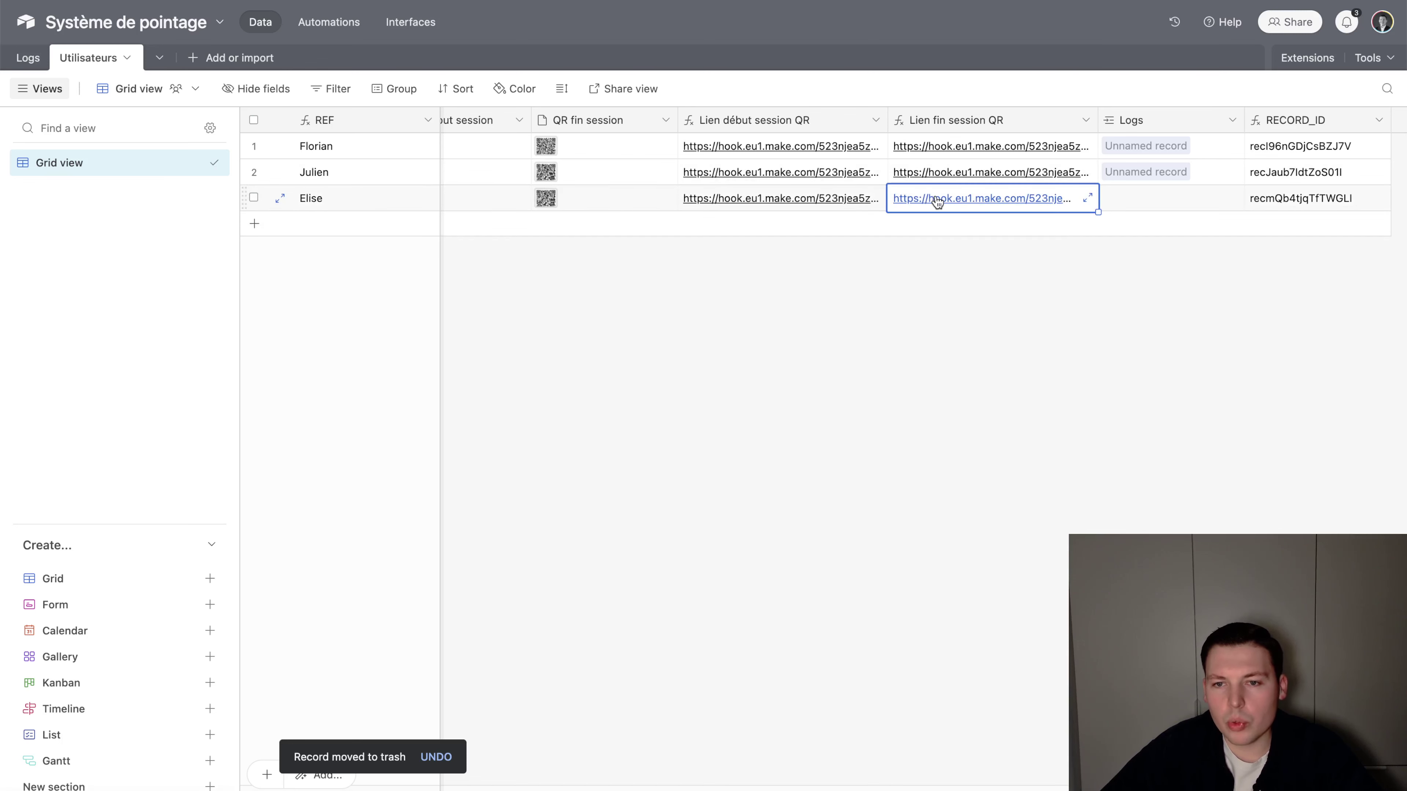
# Open the third user's end-session link, read the 'no session opened today' cancellation, and recheck Logs
pyautogui.click(932, 200)
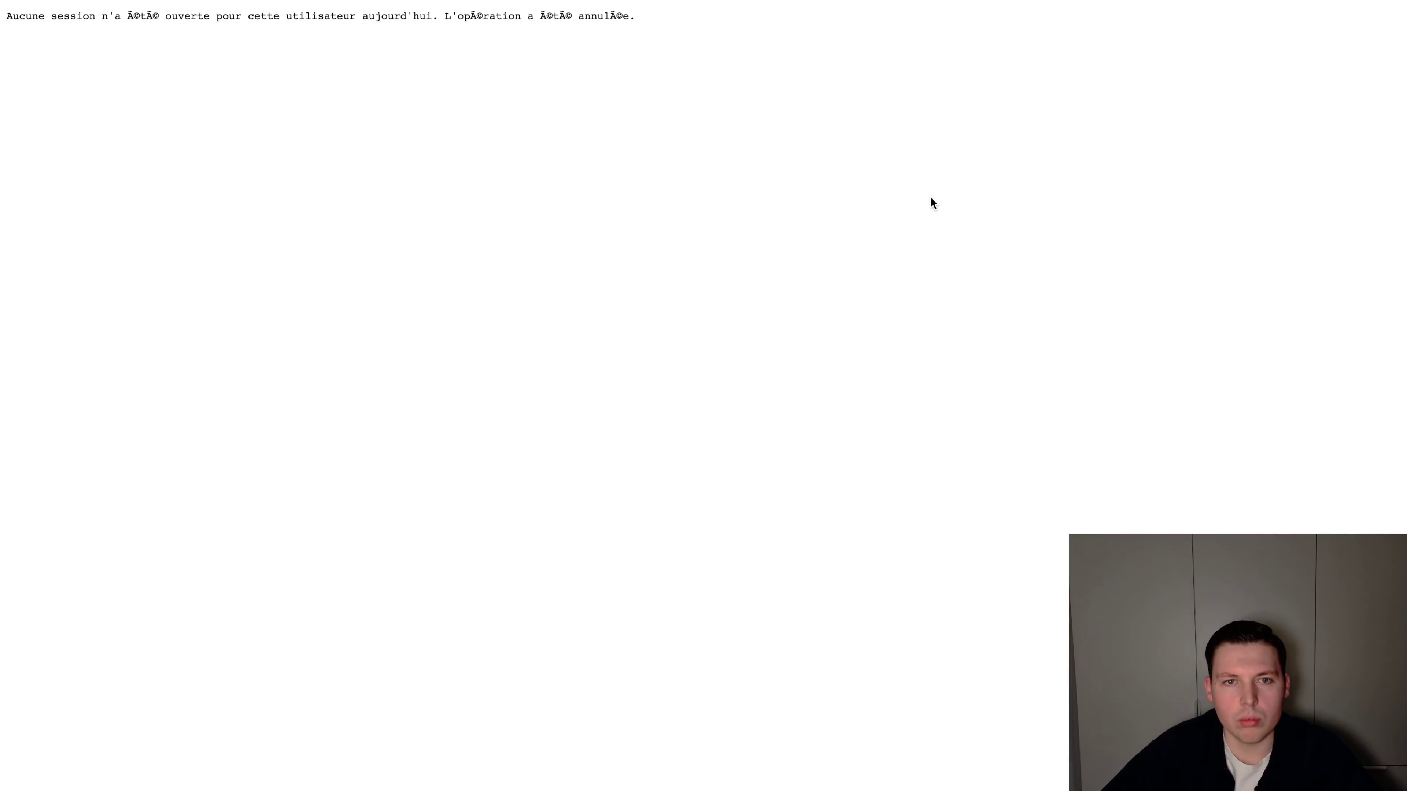
pyautogui.moveTo(83, 27); pyautogui.dragTo(425, 19)
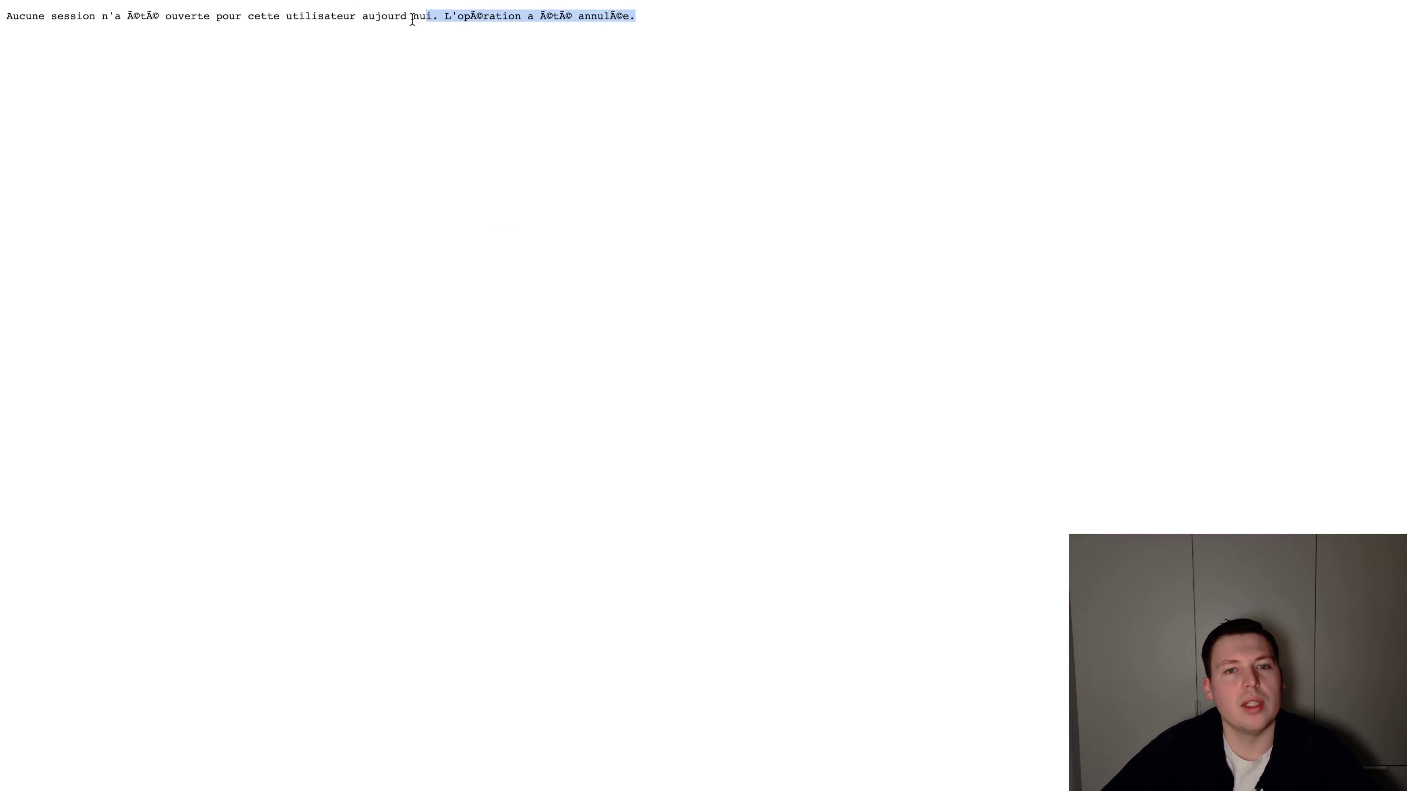
pyautogui.click(412, 19)
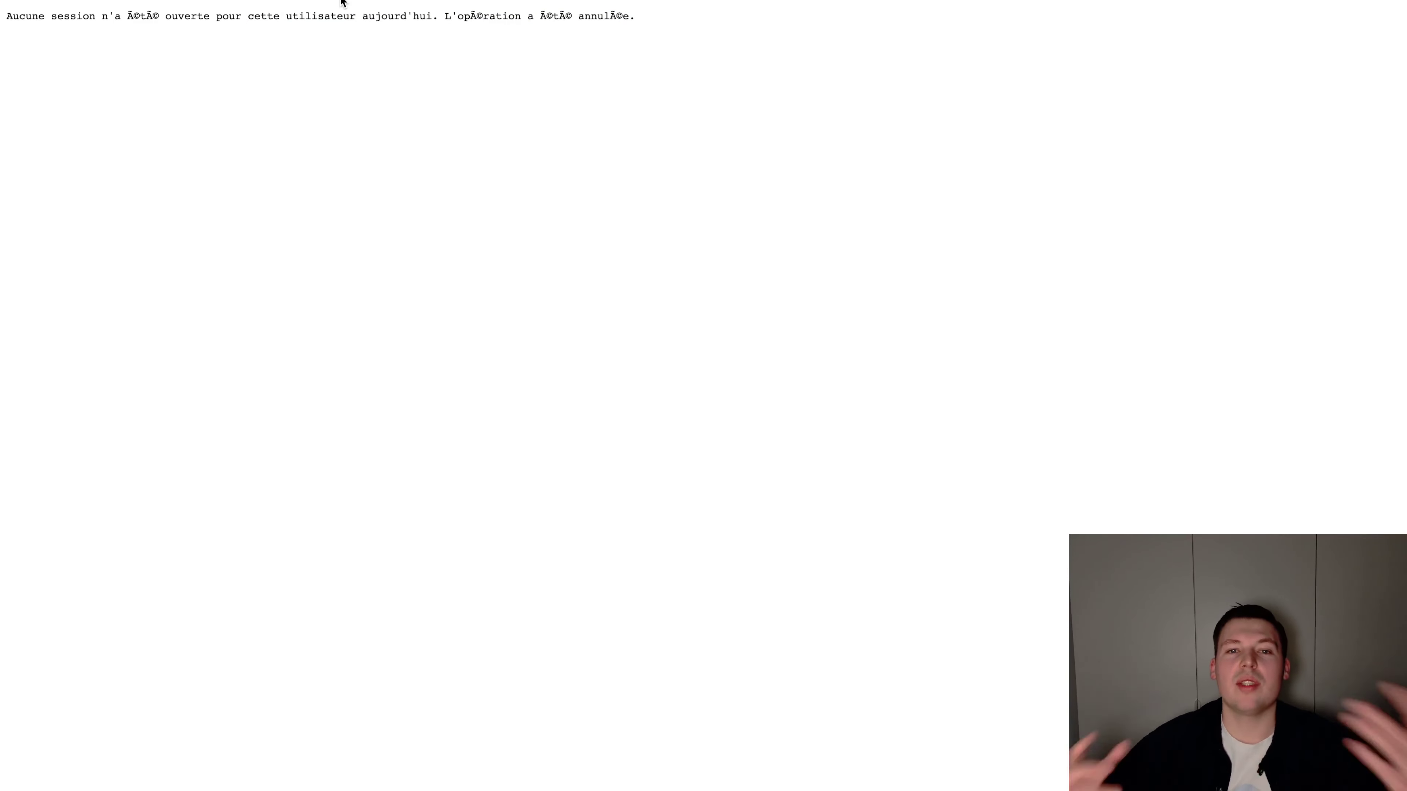
pyautogui.press('super+w')
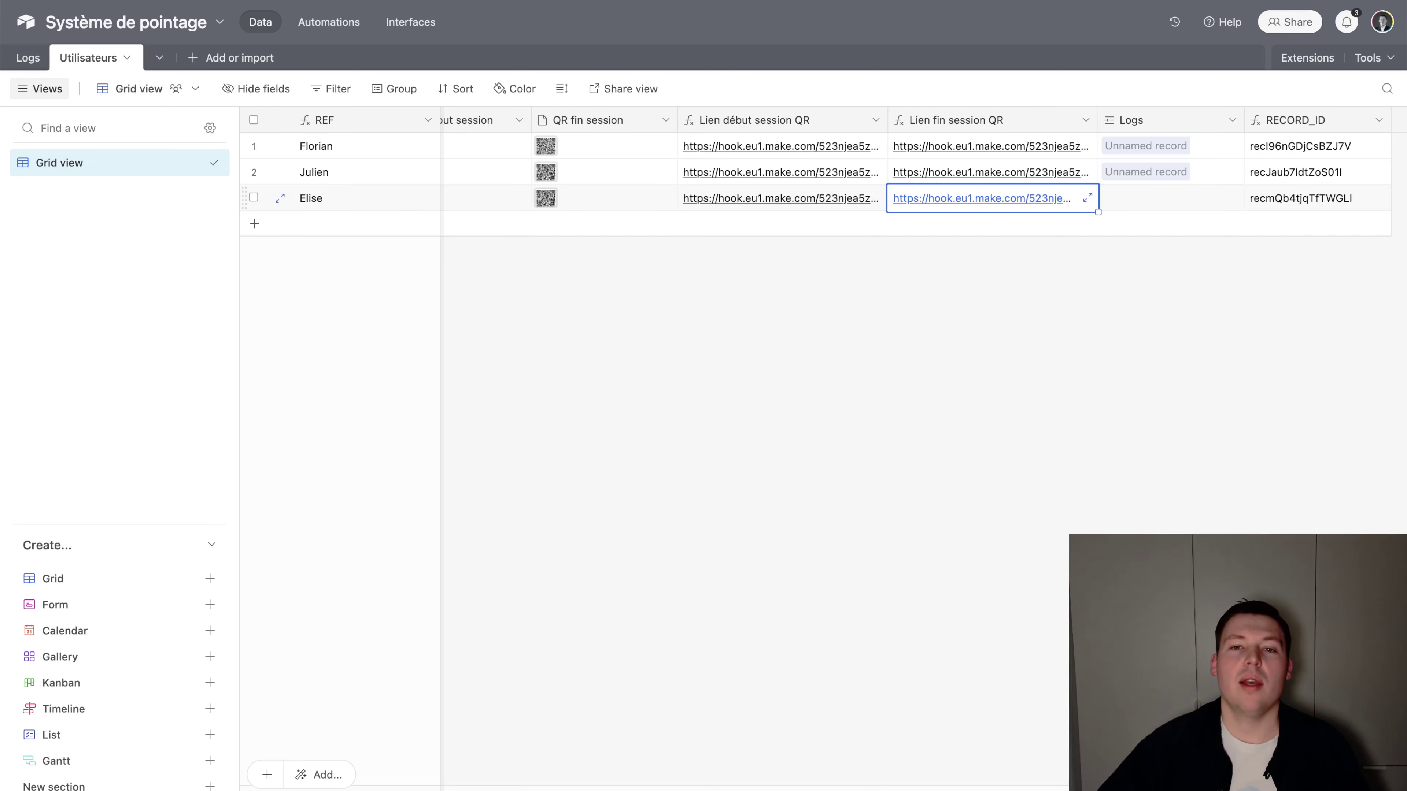
pyautogui.click(717, 281)
pyautogui.click(28, 57)
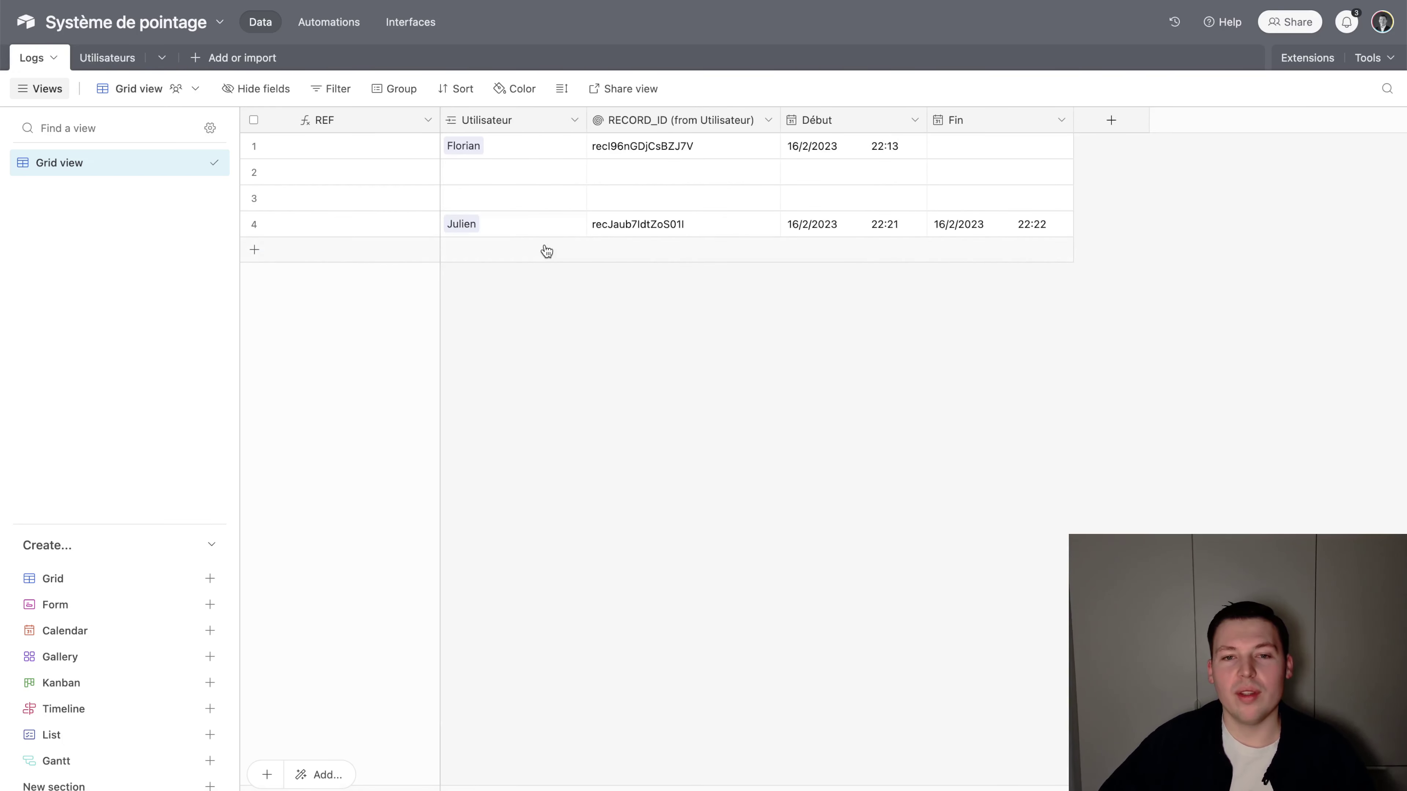